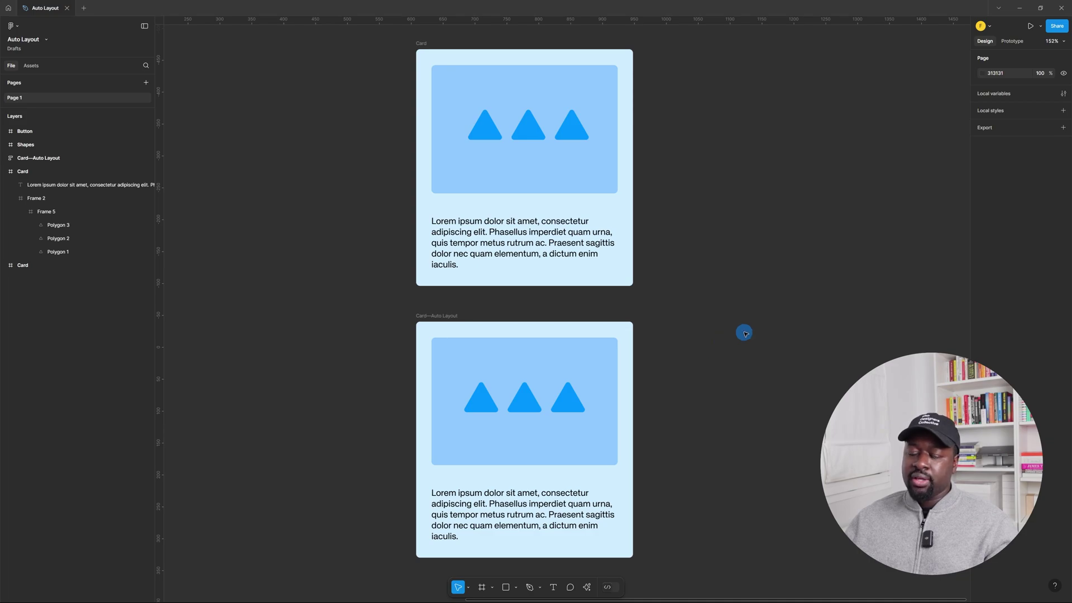
{"action": "left_click", "coordinate": [420, 43]}
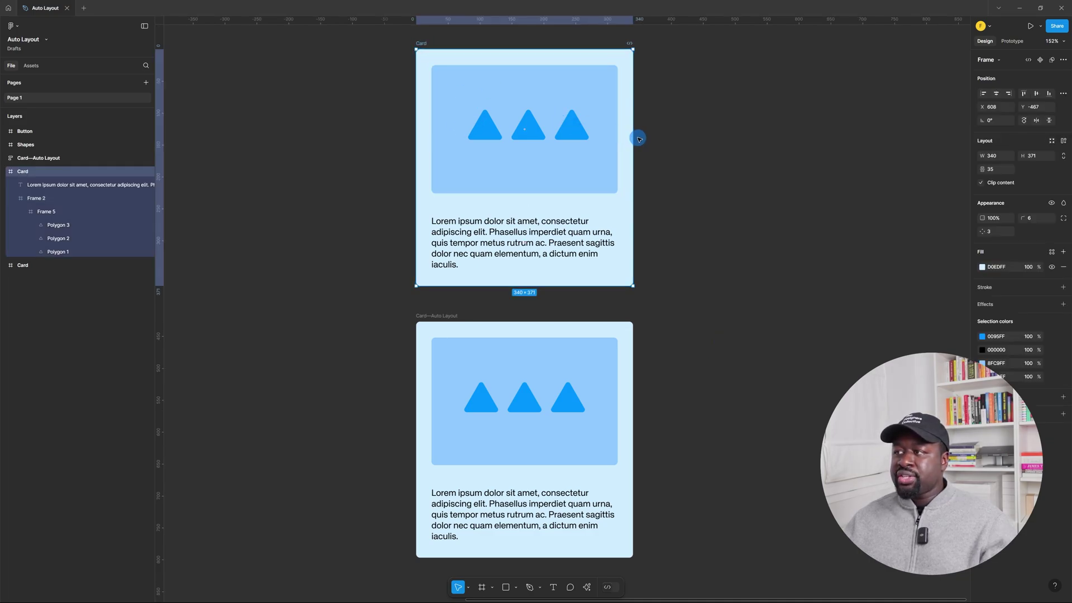
{"action": "mouse_move", "coordinate": [633, 137]}
{"action": "left_mouse_down"}
{"action": "mouse_move", "coordinate": [876, 127]}
{"action": "mouse_move", "coordinate": [633, 149]}
{"action": "left_mouse_up"}
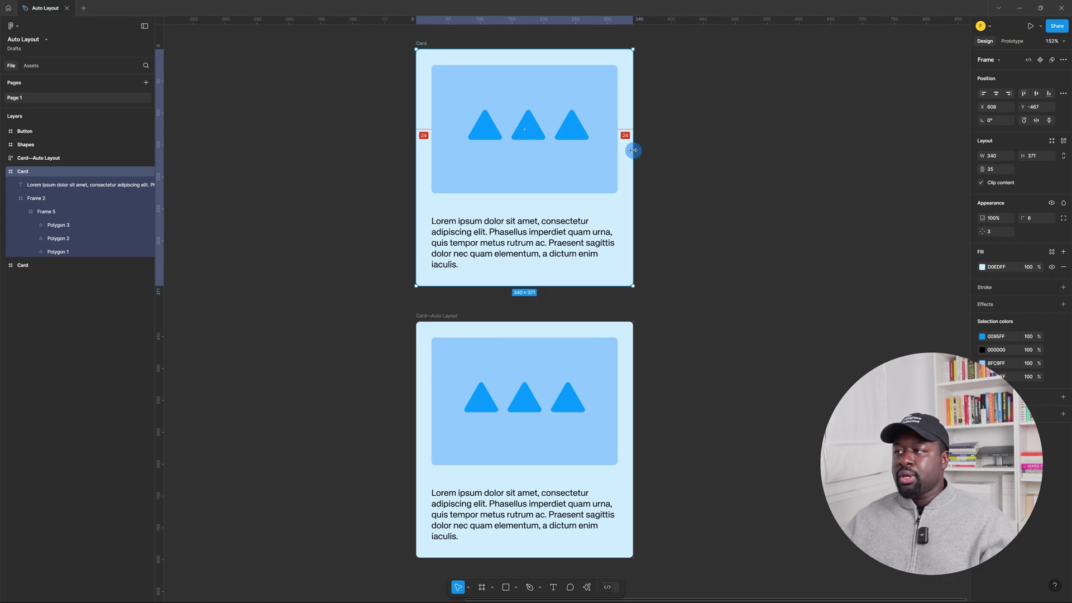
{"action": "left_click", "coordinate": [436, 316]}
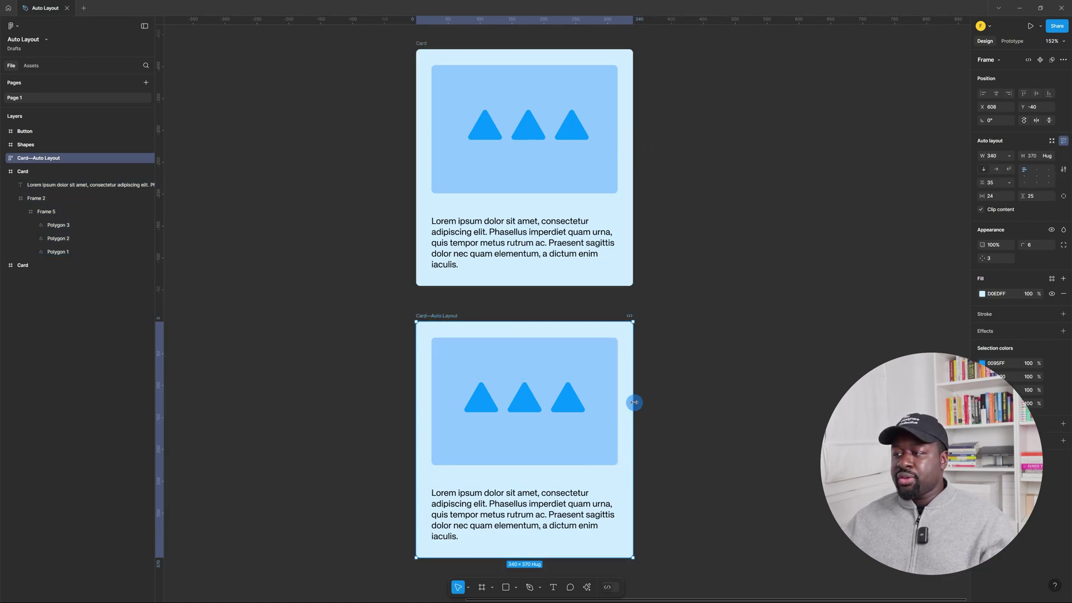
{"action": "left_click_drag", "start_coordinate": [634, 402], "coordinate": [655, 392]}
Step: Narrow the plain Card frame to about 128 wide and the Card—Auto Layout frame to about 164 wide
{"action": "left_click", "coordinate": [425, 50]}
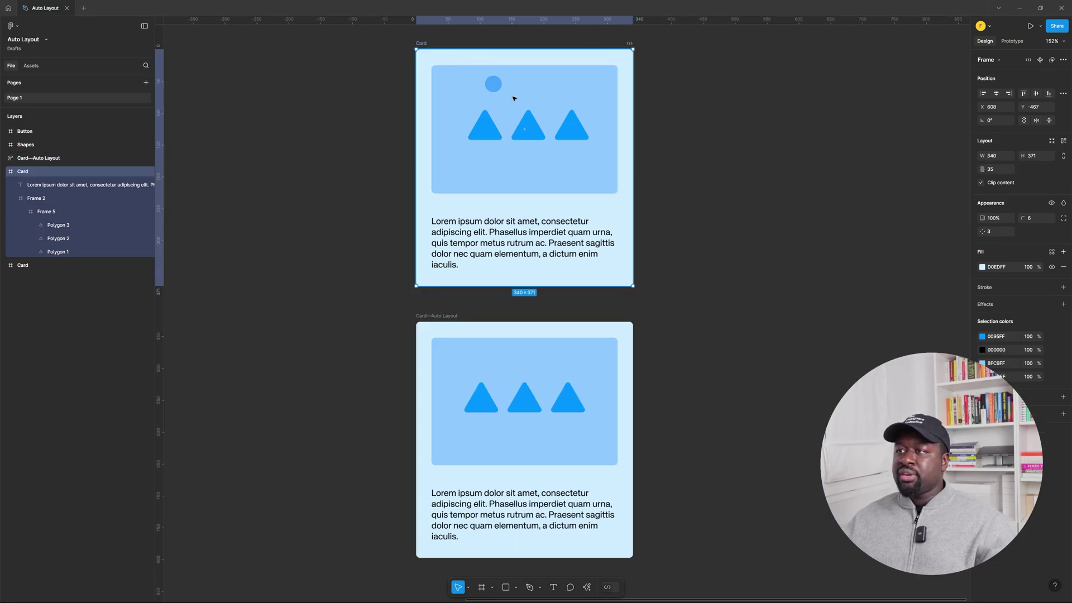
{"action": "left_click_drag", "start_coordinate": [636, 133], "coordinate": [498, 134]}
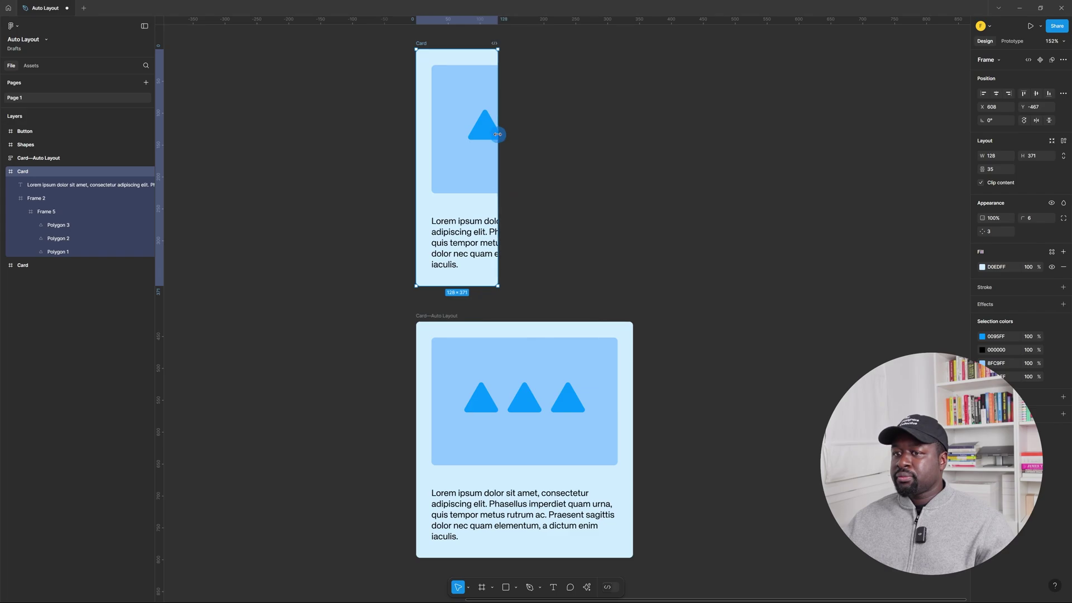
{"action": "left_click", "coordinate": [463, 324]}
{"action": "left_click_drag", "start_coordinate": [627, 399], "coordinate": [520, 399]}
{"action": "scroll", "coordinate": [529, 379], "scroll_direction": "down", "scroll_amount": 3}
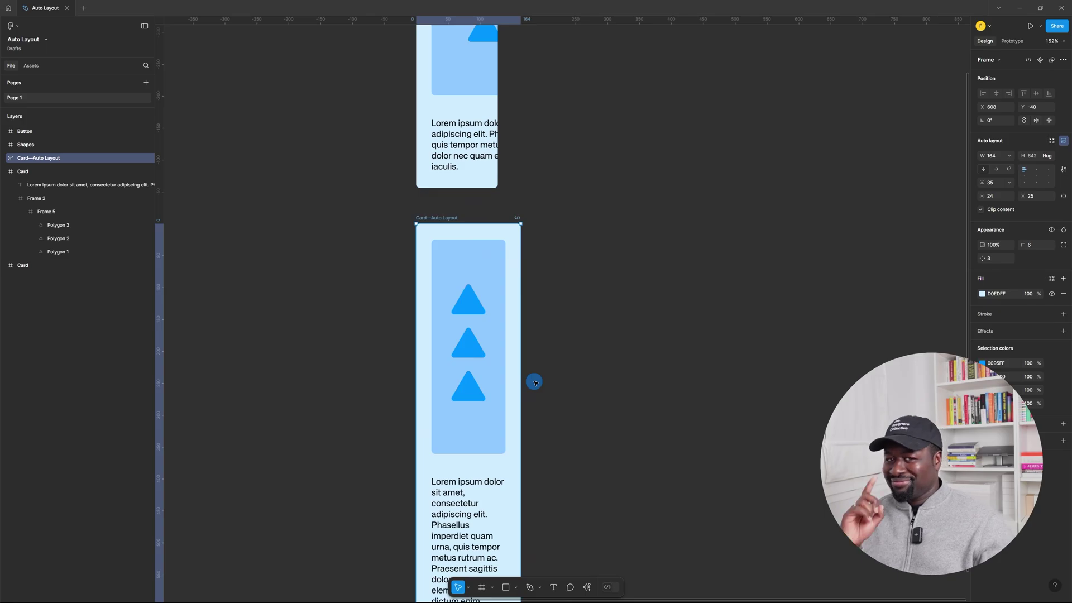
{"action": "scroll", "coordinate": [419, 253], "scroll_direction": "down", "scroll_amount": 3}
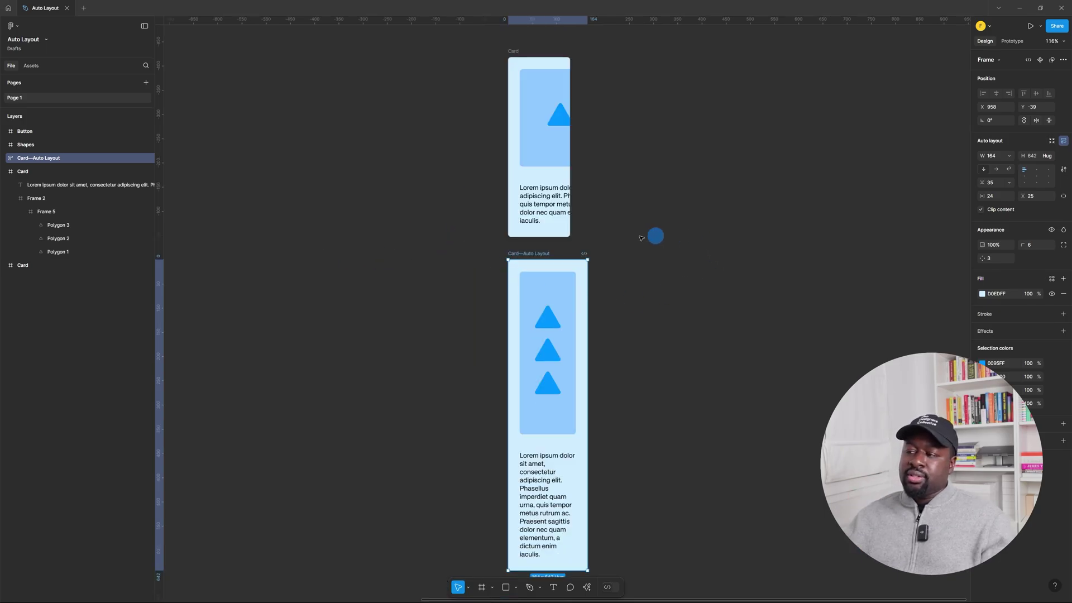
Step: Widen the Card—Auto Layout frame to about 373 and stretch the plain Card frame to match it
{"action": "left_click_drag", "start_coordinate": [614, 291], "coordinate": [687, 282]}
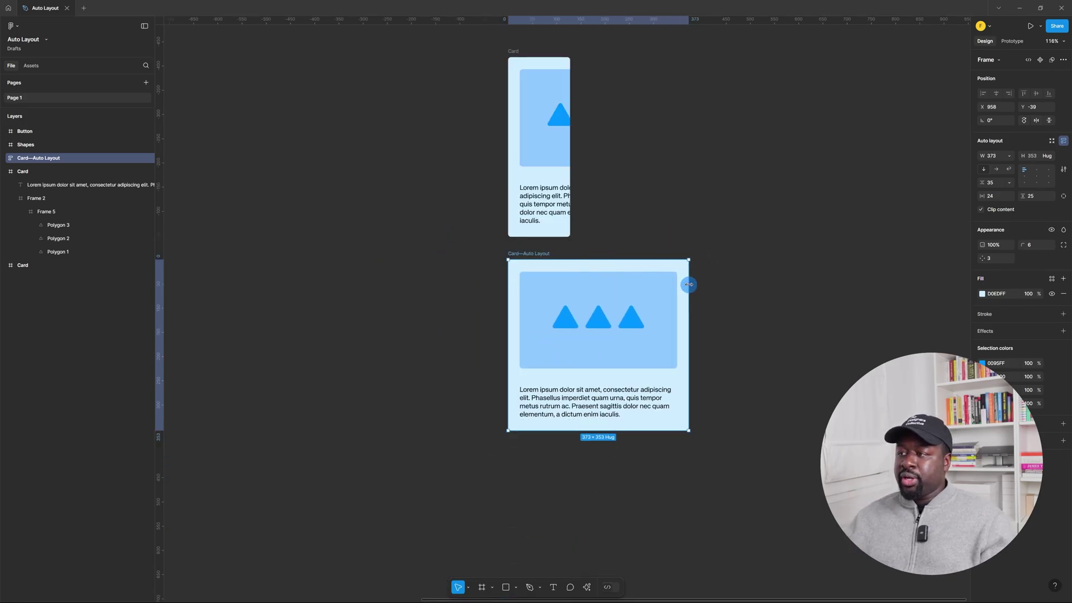
{"action": "left_click", "coordinate": [516, 49]}
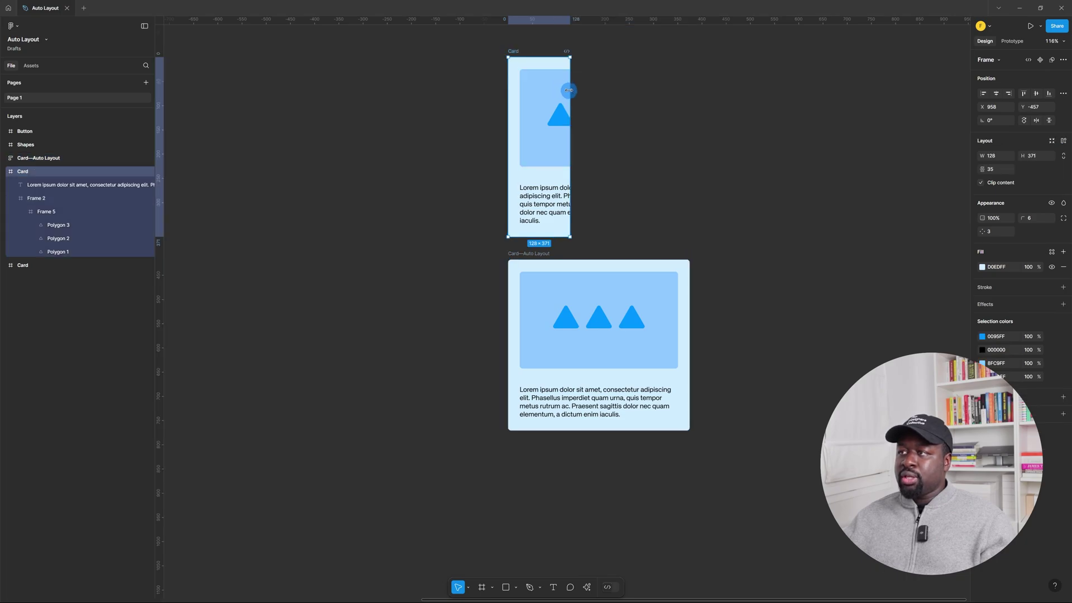
{"action": "left_click_drag", "start_coordinate": [570, 91], "coordinate": [690, 92]}
{"action": "left_click", "coordinate": [751, 104]}
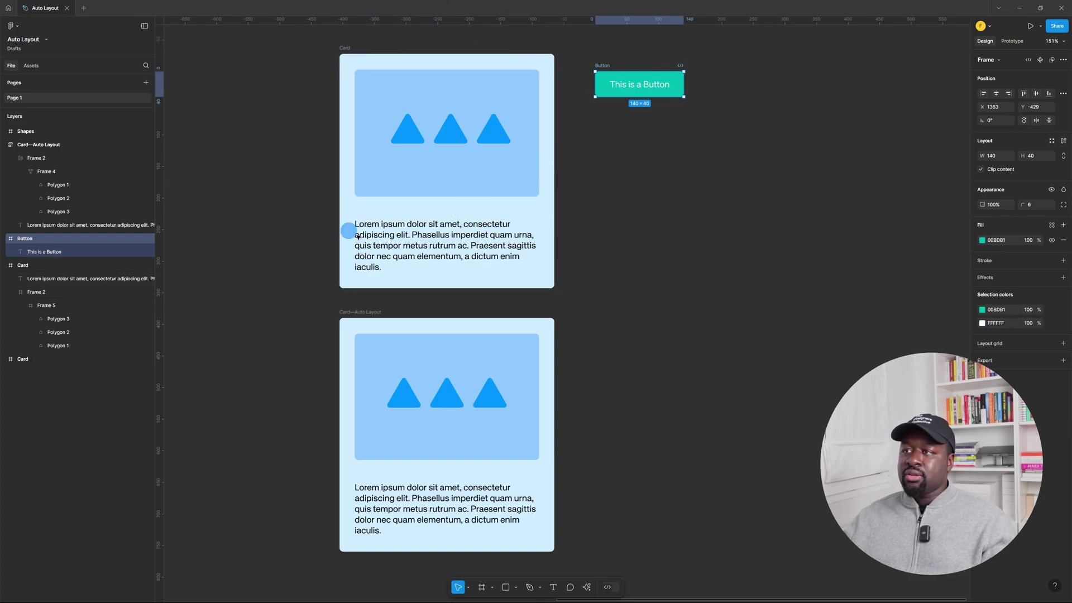
Step: Place the green button at the plain Card's lower edge, and transfer it into Card—Auto Layout below the paragraph
{"action": "left_click", "coordinate": [608, 65]}
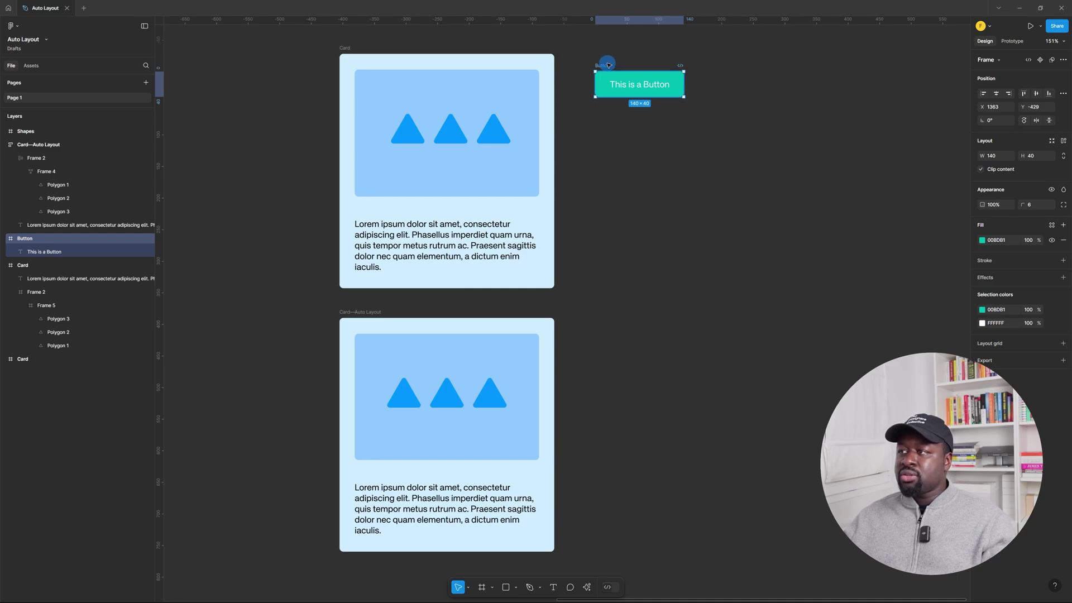
{"action": "left_click_drag", "start_coordinate": [606, 72], "coordinate": [406, 268]}
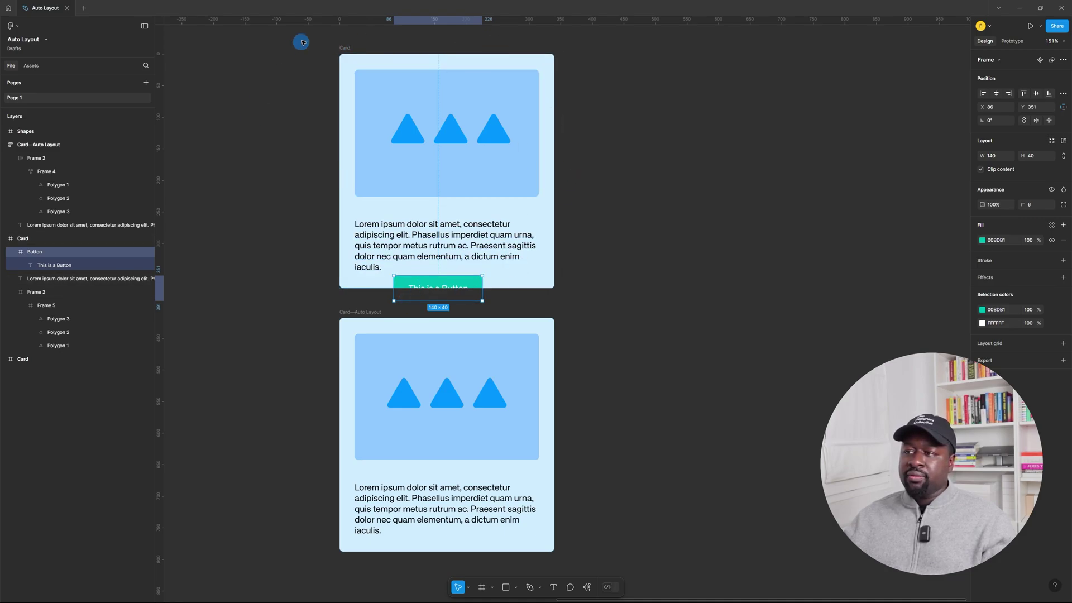
{"action": "left_click_drag", "start_coordinate": [405, 285], "coordinate": [485, 510]}
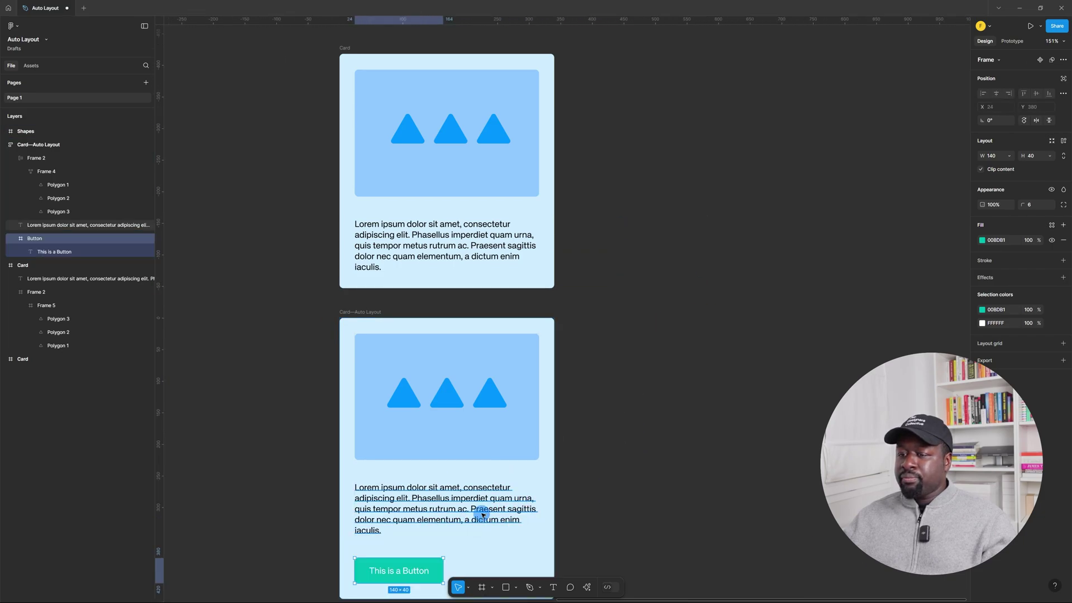
{"action": "scroll", "coordinate": [609, 283], "scroll_direction": "down", "scroll_amount": 2}
{"action": "key", "text": "Escape"}
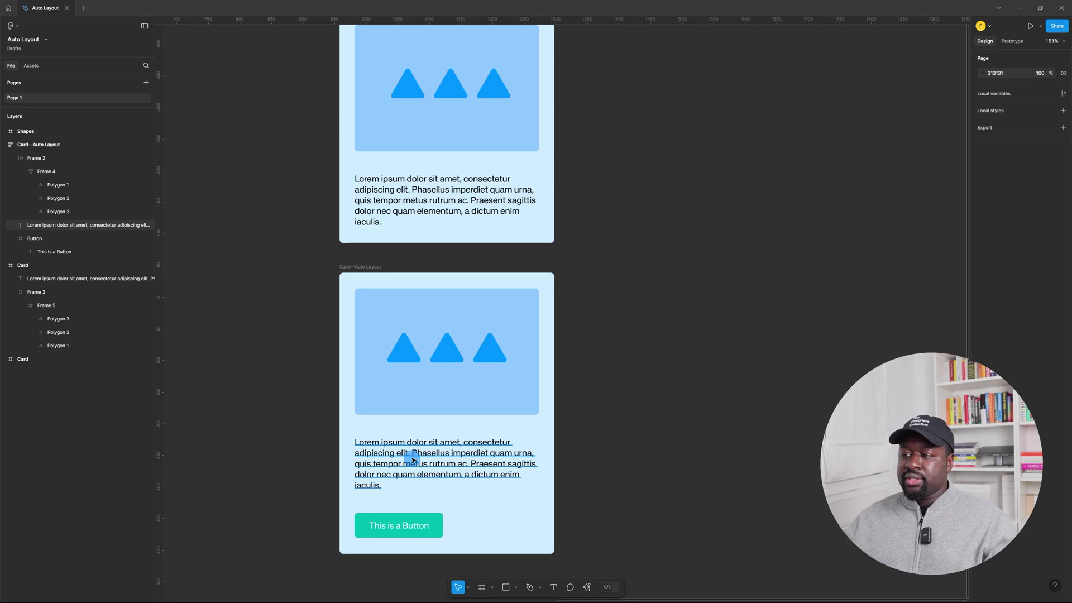
{"action": "left_click", "coordinate": [457, 433]}
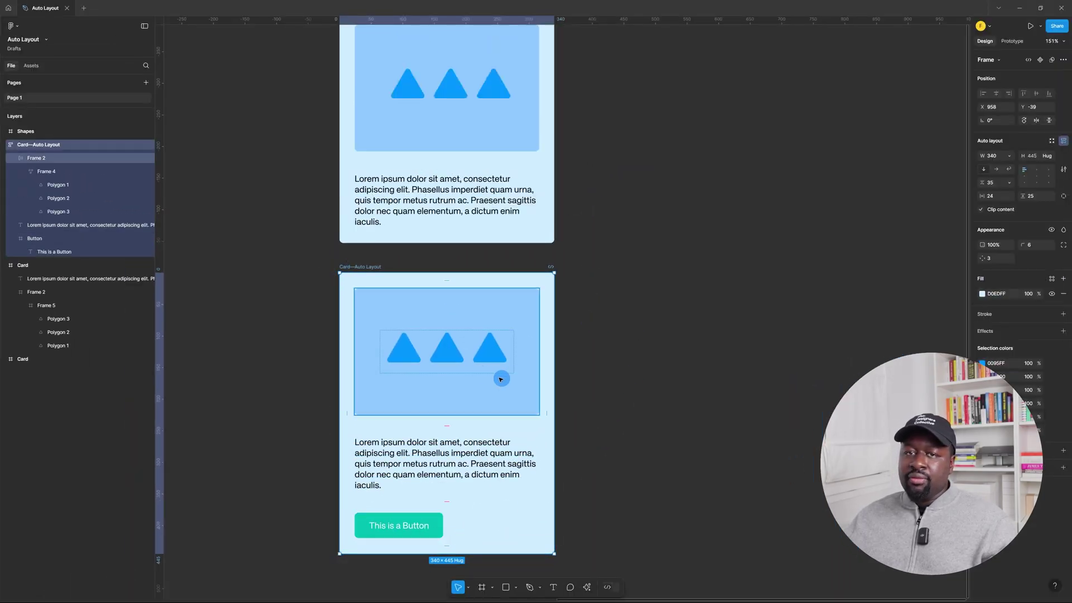
Step: Move the plain Card frame up and extend its height to about 436, making room below the paragraph
{"action": "scroll", "coordinate": [417, 268], "scroll_direction": "up", "scroll_amount": 5}
{"action": "left_click_drag", "start_coordinate": [343, 150], "coordinate": [349, 87]}
{"action": "left_click_drag", "start_coordinate": [492, 328], "coordinate": [486, 375]}
Step: Move the green button into the plain Card below the paragraph, aligned with the text at X 24, Y 370
{"action": "scroll", "coordinate": [484, 335], "scroll_direction": "down", "scroll_amount": 4}
{"action": "left_click", "coordinate": [422, 568]}
{"action": "left_click_drag", "start_coordinate": [421, 568], "coordinate": [432, 237]}
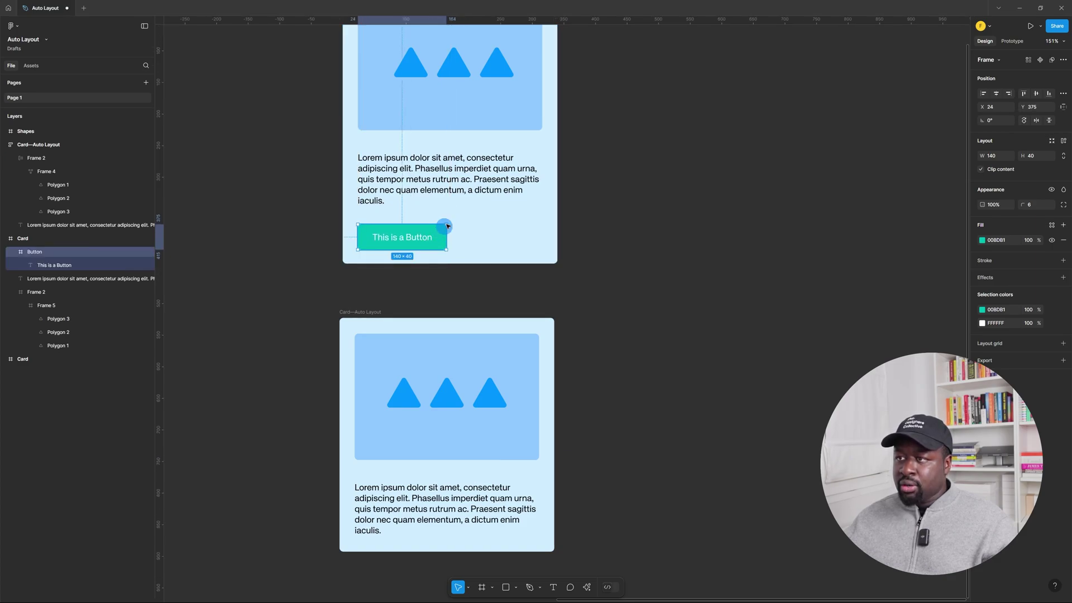
{"action": "left_click", "coordinate": [447, 184]}
{"action": "left_click", "coordinate": [432, 237]}
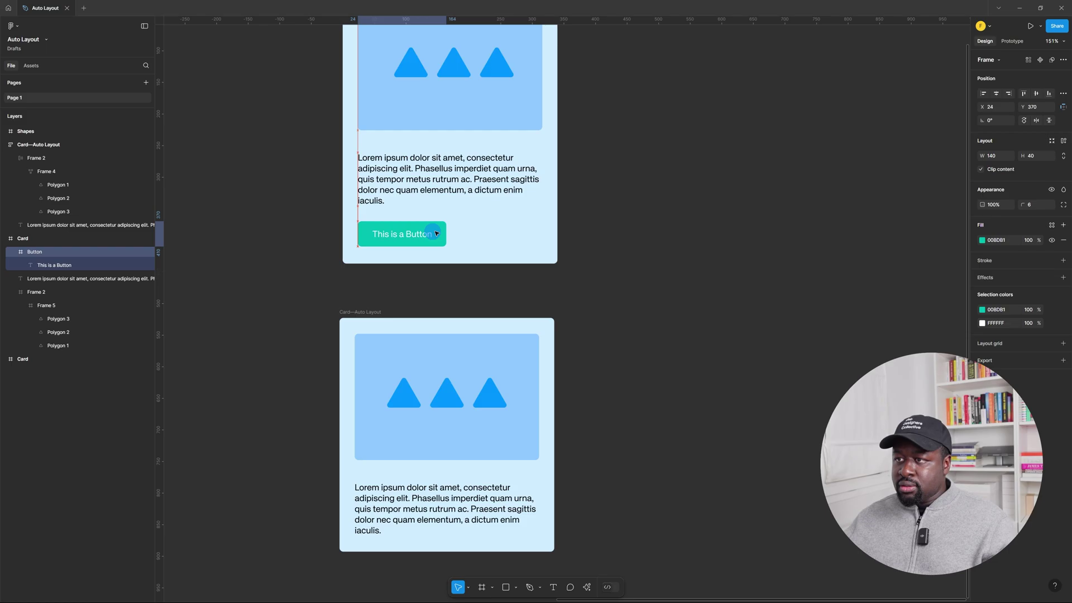
{"action": "left_click", "coordinate": [618, 230]}
Step: Shorten the white standalone button's label to "This is" and undo the change
{"action": "scroll", "coordinate": [580, 255], "scroll_direction": "up", "scroll_amount": 3}
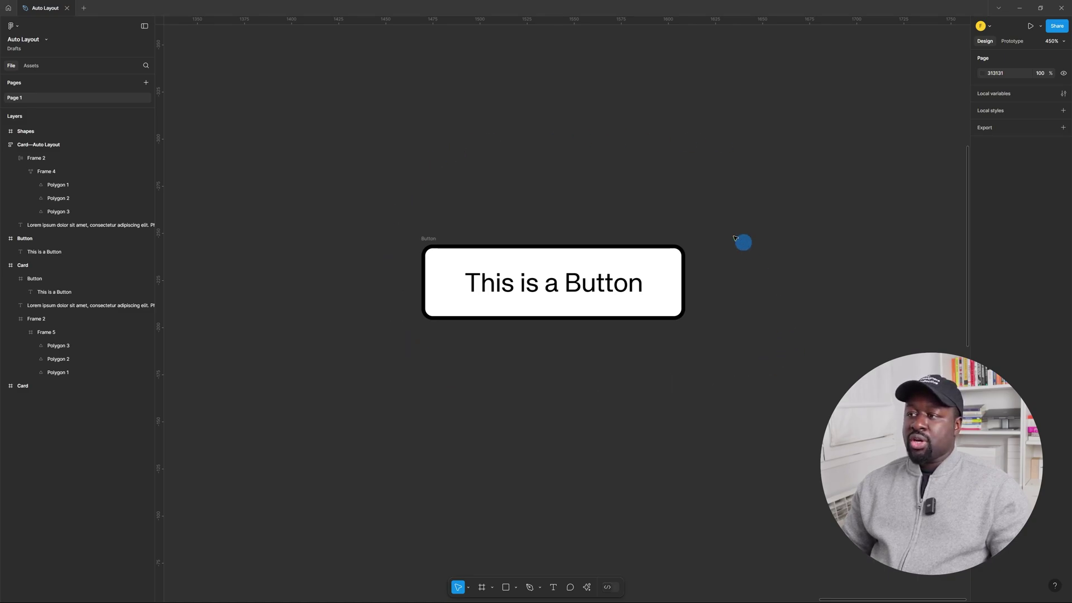
{"action": "left_click", "coordinate": [428, 238]}
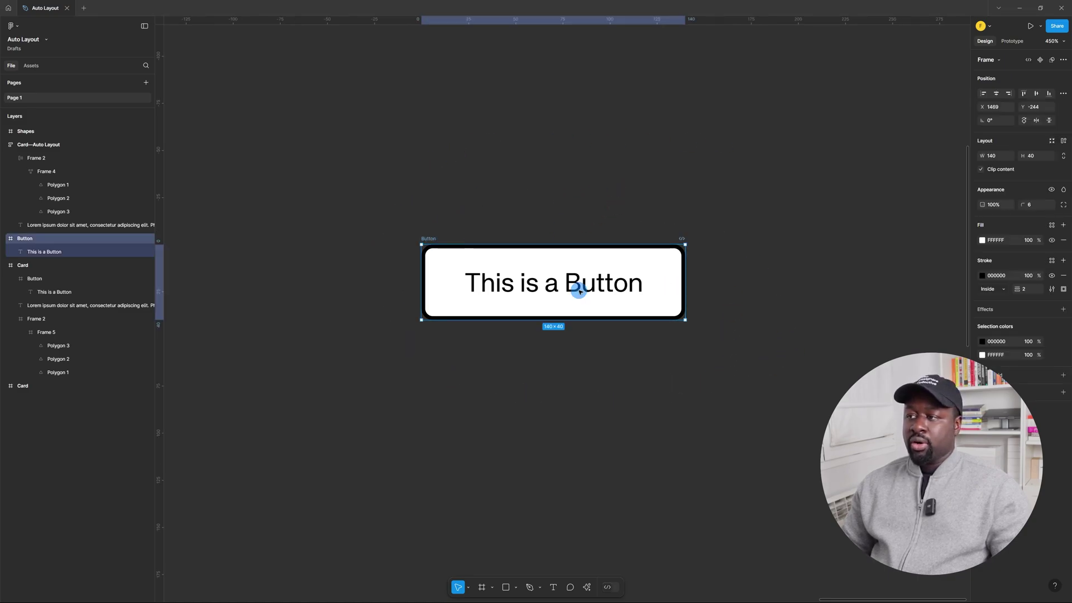
{"action": "double_click", "coordinate": [539, 284]}
{"action": "left_click_drag", "start_coordinate": [536, 285], "coordinate": [684, 286]}
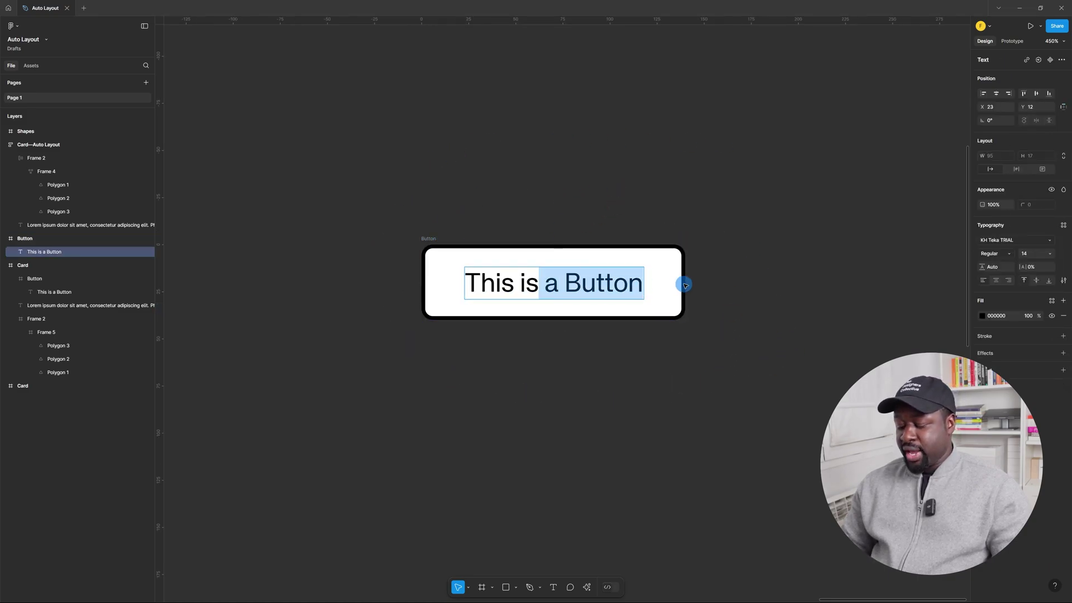
{"action": "key", "text": "BackSpace"}
{"action": "left_click", "coordinate": [645, 160]}
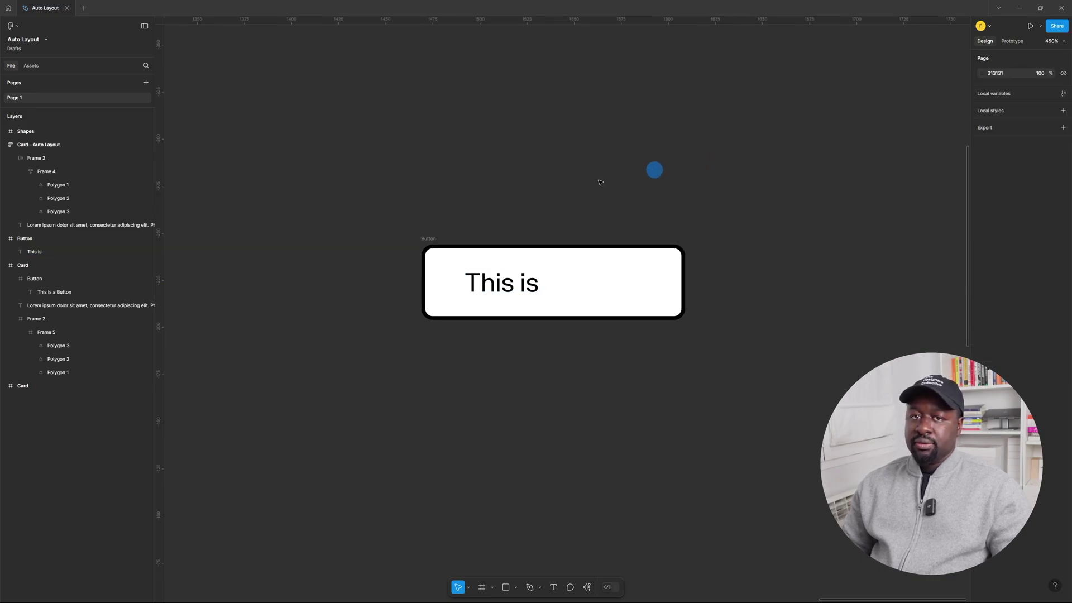
{"action": "key", "text": "ctrl+z"}
Step: Add auto layout to the white standalone Button frame
{"action": "left_click", "coordinate": [439, 239]}
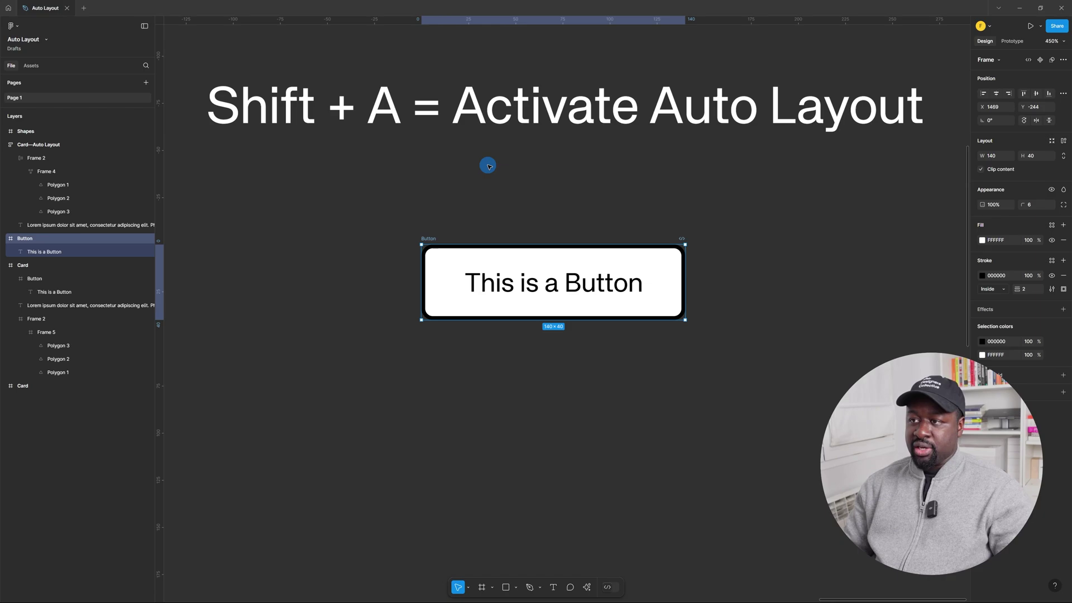
{"action": "key", "text": "shift+a"}
Step: Delete "a Button" from the auto layout button's label, leaving "This is"
{"action": "left_click", "coordinate": [562, 283]}
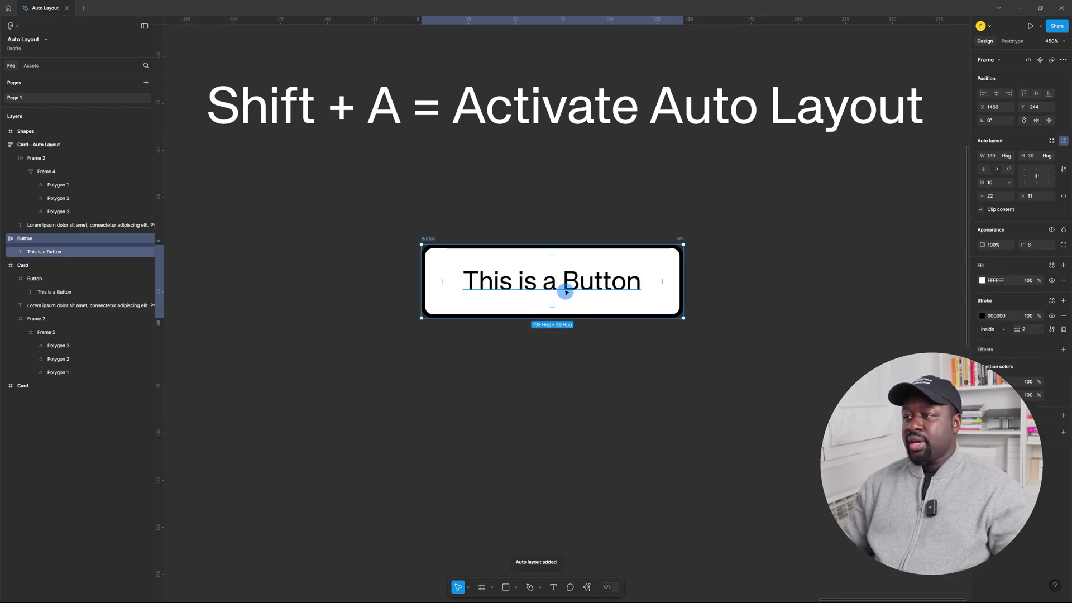
{"action": "double_click", "coordinate": [555, 283]}
{"action": "double_click", "coordinate": [548, 282]}
{"action": "left_click", "coordinate": [545, 283]}
{"action": "left_click_drag", "start_coordinate": [574, 280], "coordinate": [724, 273]}
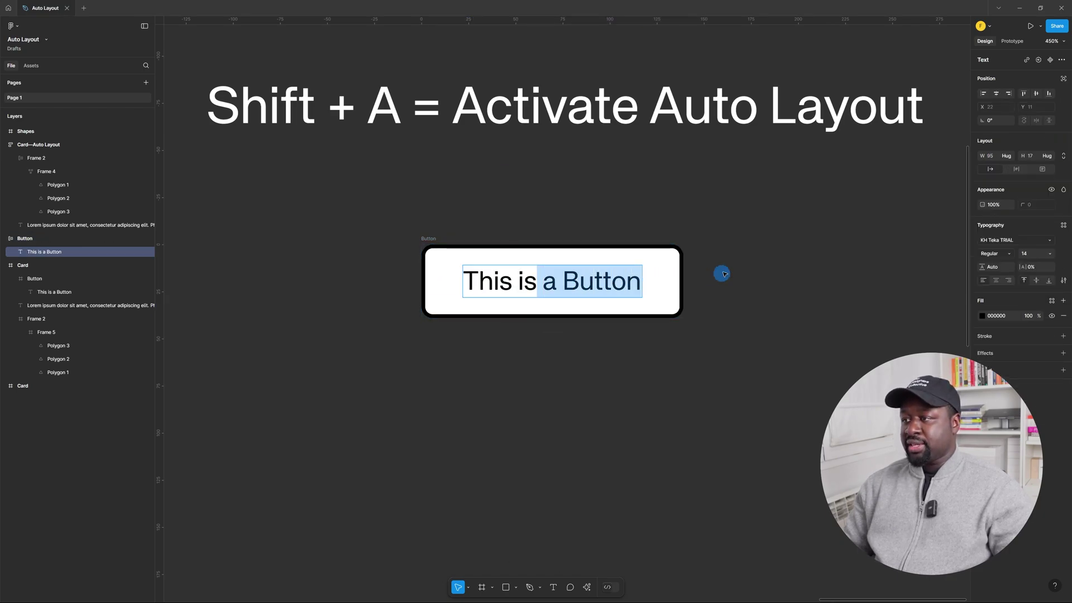
{"action": "key", "text": "BackSpace"}
{"action": "left_click", "coordinate": [670, 219]}
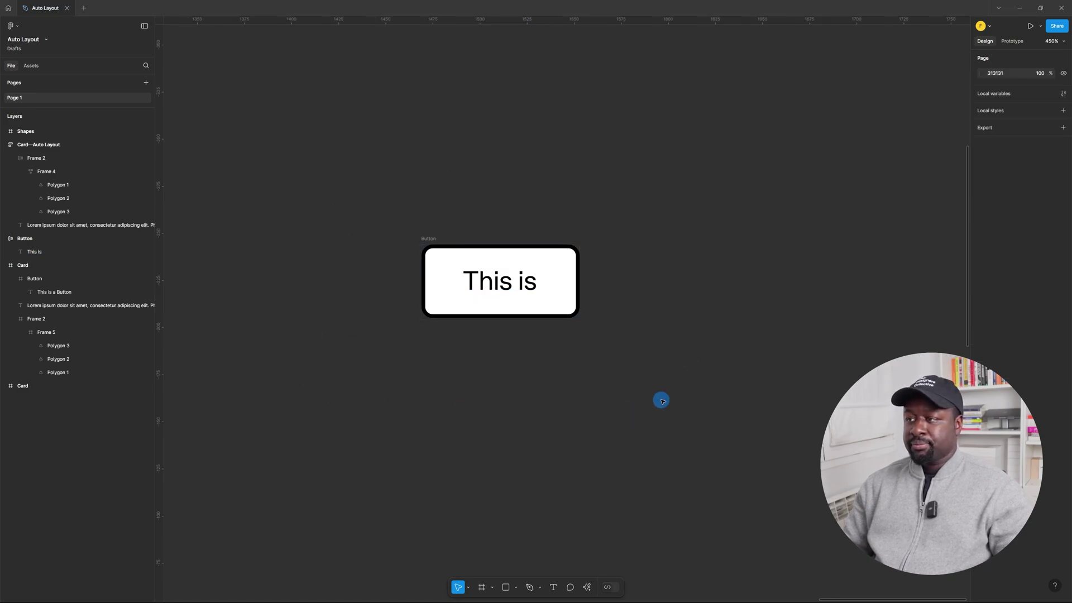
Step: Extend the button's label to "This is a button designed by" followed by the designer's name
{"action": "double_click", "coordinate": [528, 280]}
{"action": "left_click", "coordinate": [534, 279]}
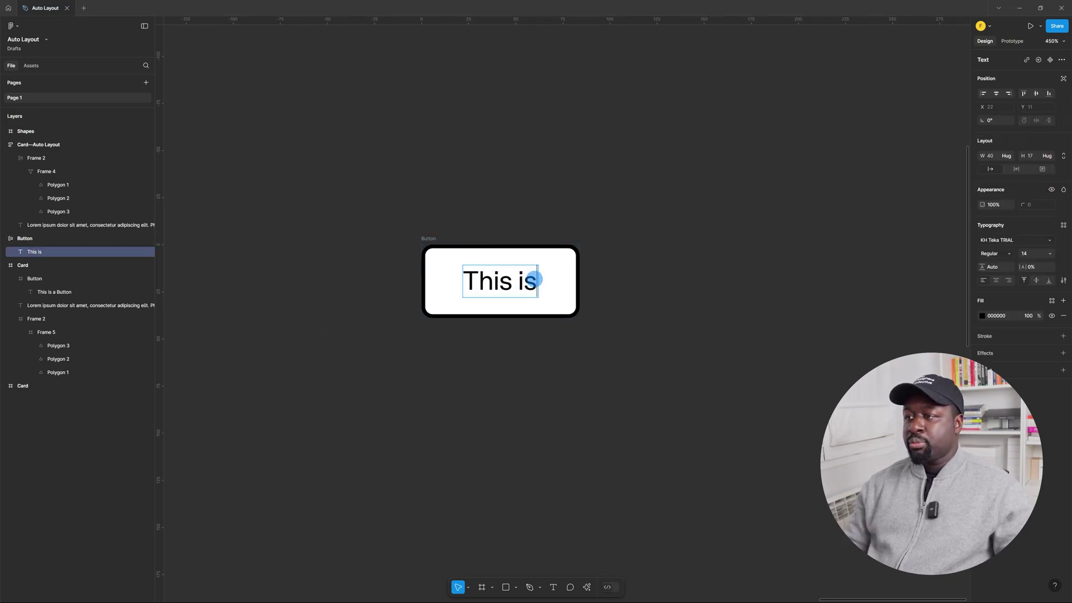
{"action": "type", "text": "a butto"}
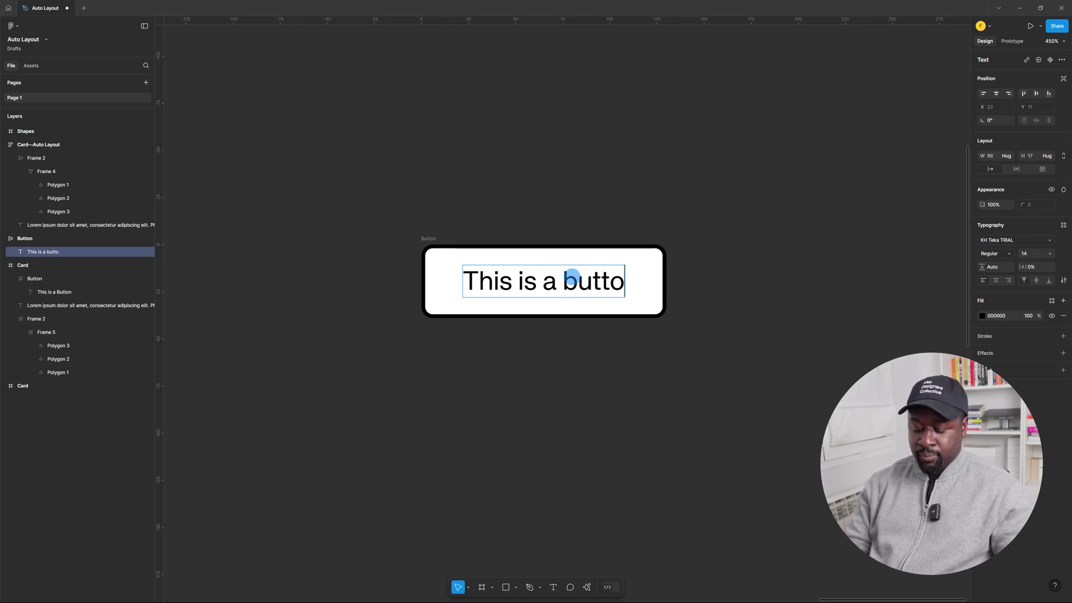
{"action": "type", "text": "n designed by Fadel"}
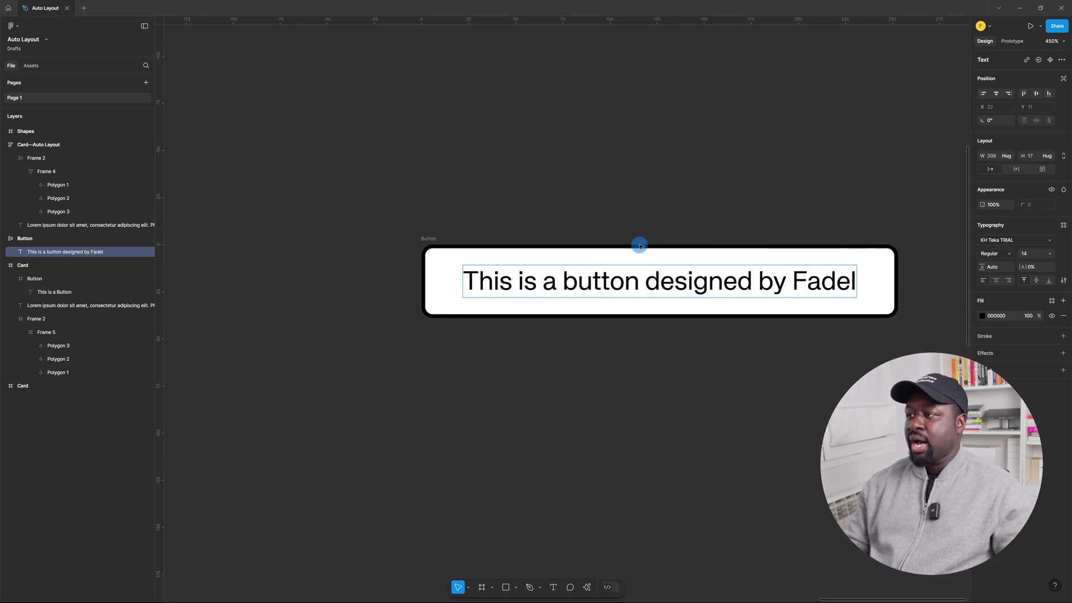
{"action": "key", "text": "Escape"}
{"action": "key", "text": "Escape"}
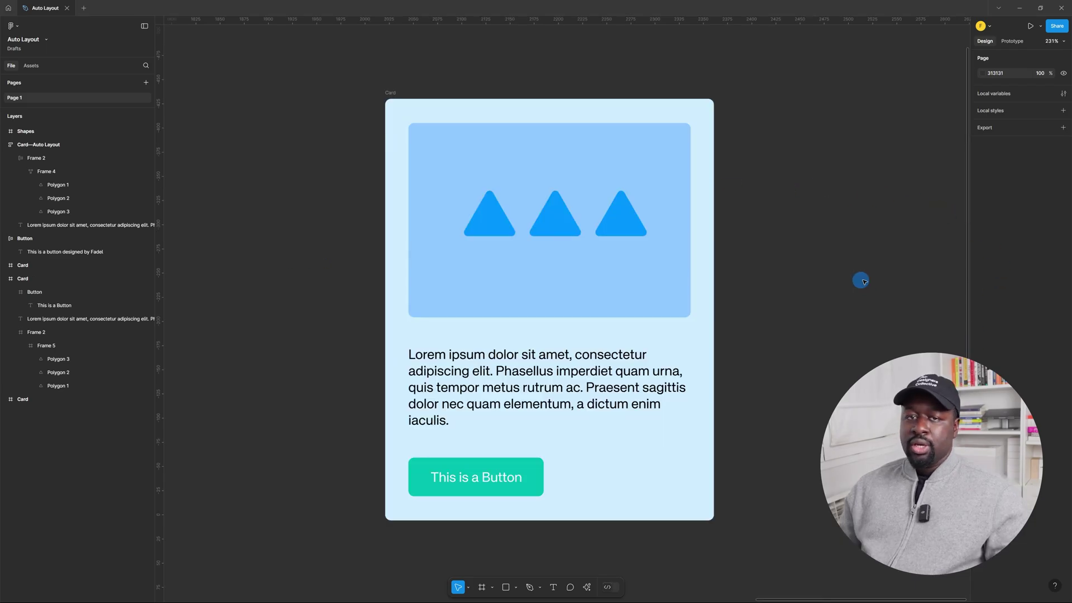
Step: Apply auto layout to the 340 × 436 Card frame containing the image area, paragraph and green button
{"action": "left_click", "coordinate": [387, 111]}
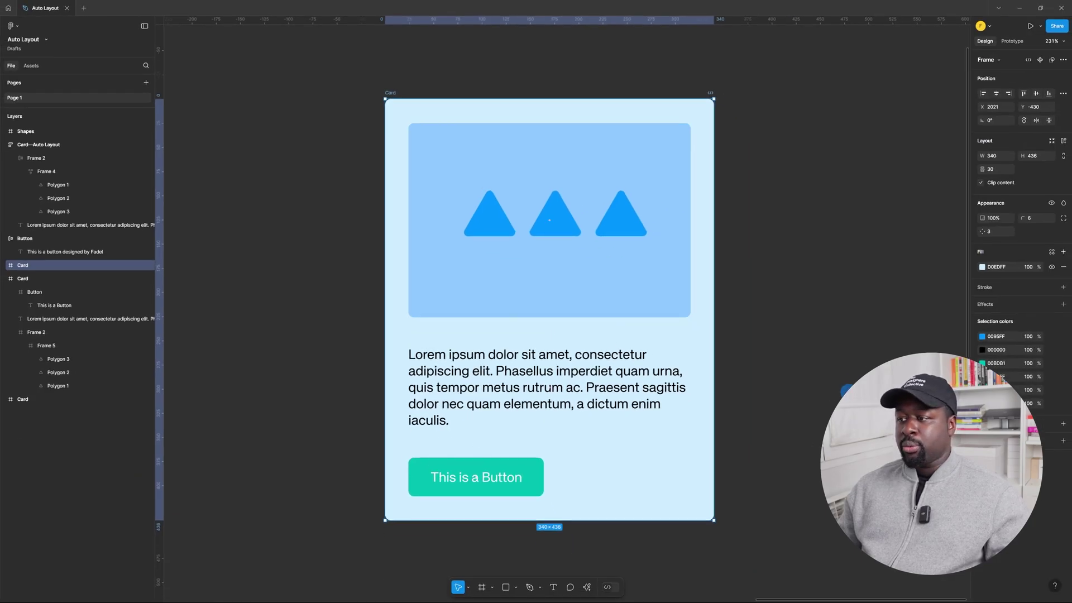
{"action": "key", "text": "shift+a"}
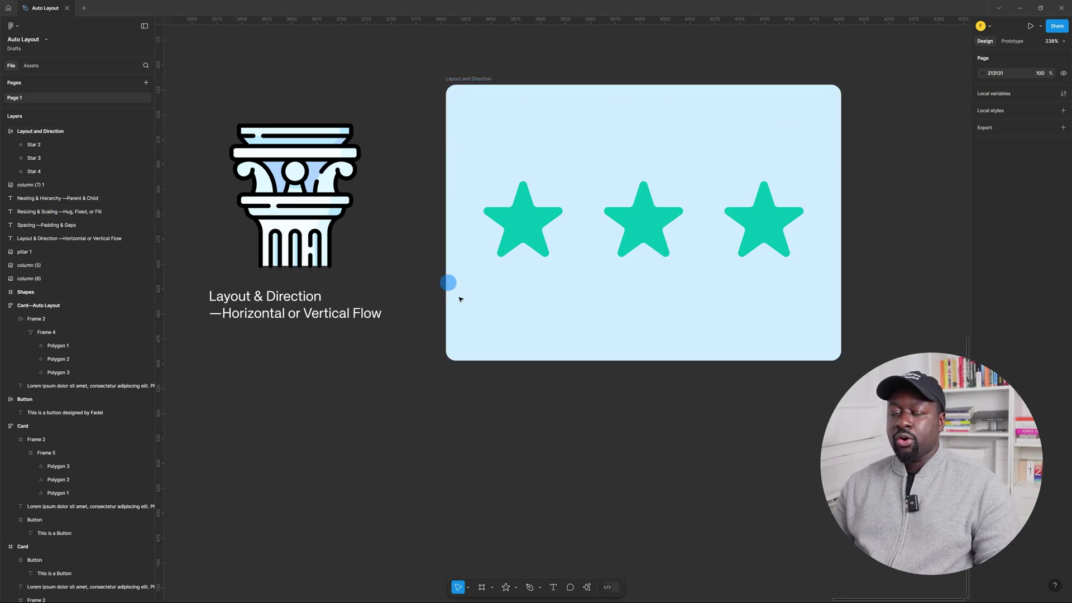
Step: Add auto layout to the Layout and Direction frame with the three stars and set its flow to vertical
{"action": "left_click", "coordinate": [481, 80]}
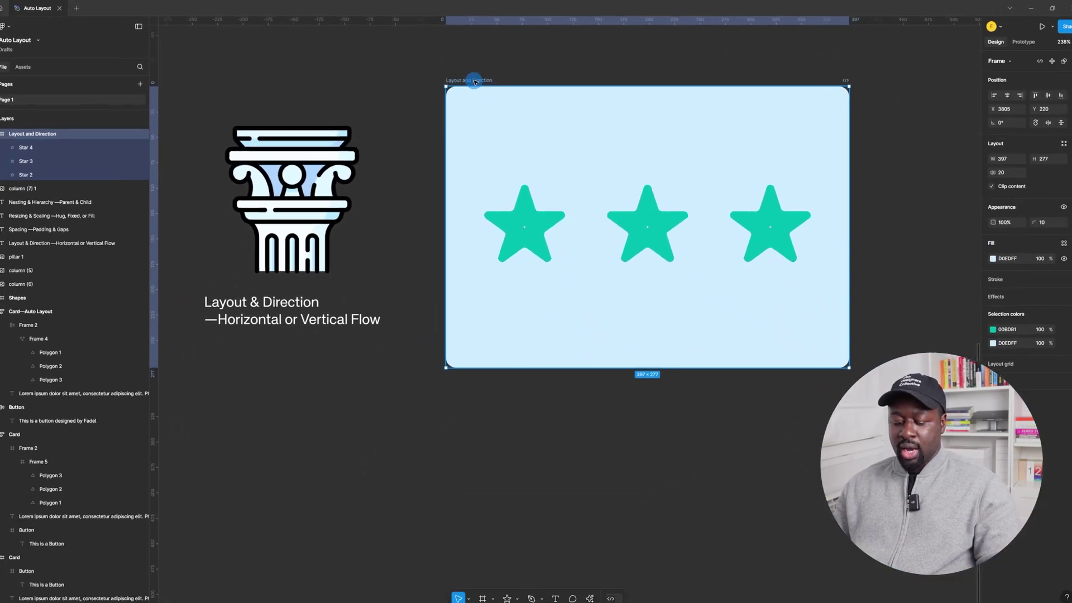
{"action": "key", "text": "shift+a"}
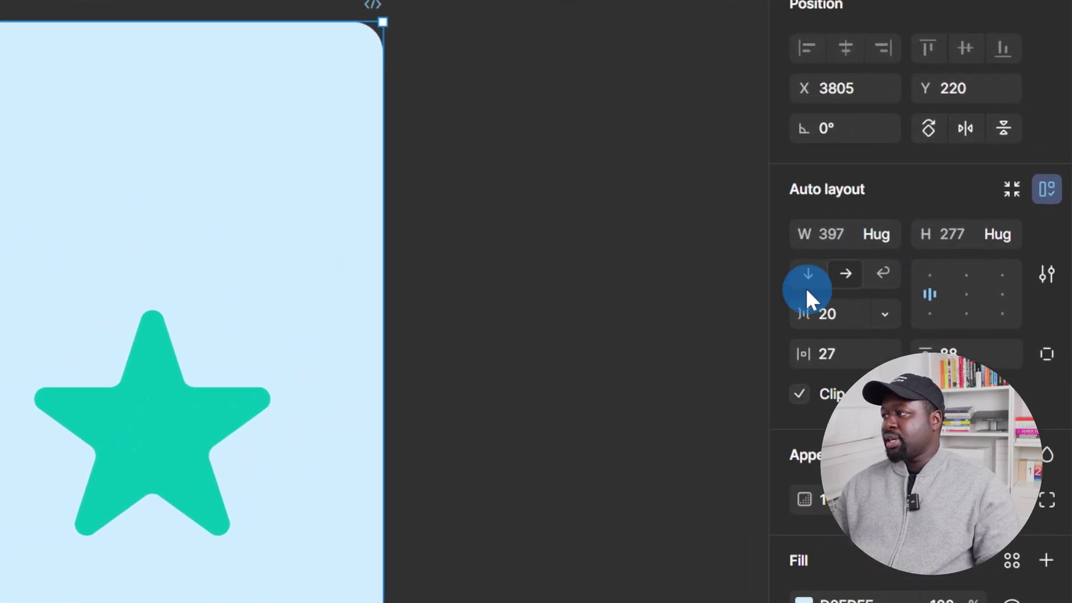
{"action": "left_click", "coordinate": [844, 274]}
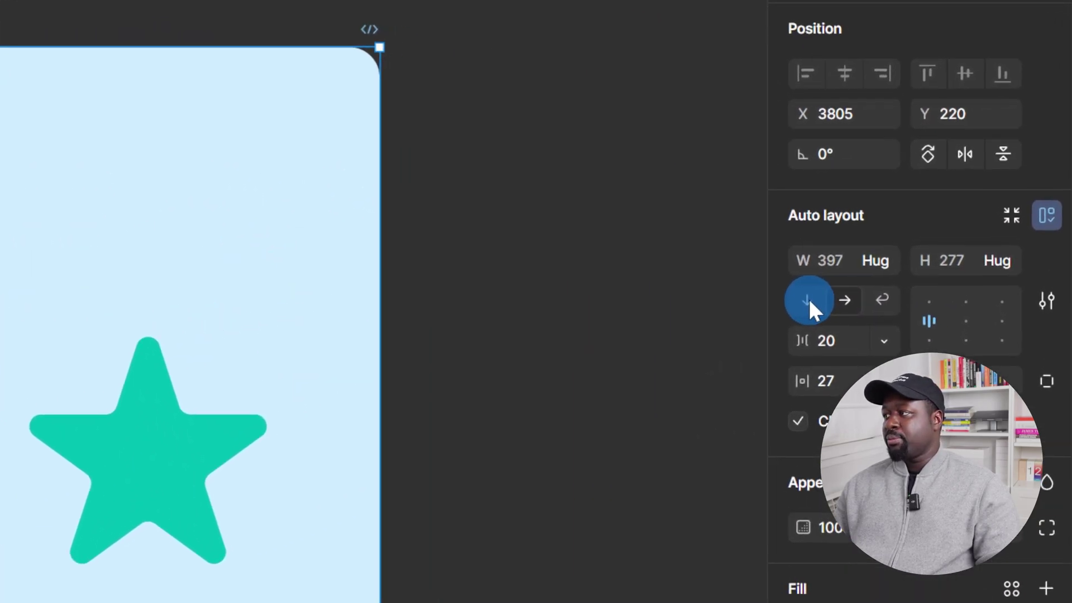
{"action": "left_click", "coordinate": [986, 171]}
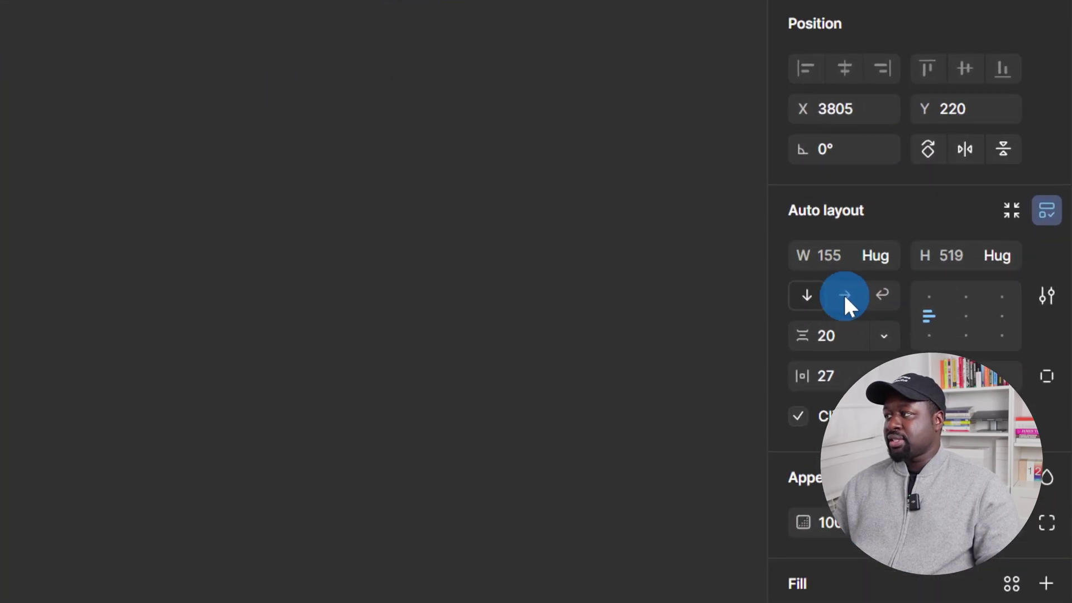
Step: Set the Layout and Direction frame's auto layout flow to horizontal and then wrap, and narrow the frame so the stars reflow
{"action": "left_click", "coordinate": [843, 292]}
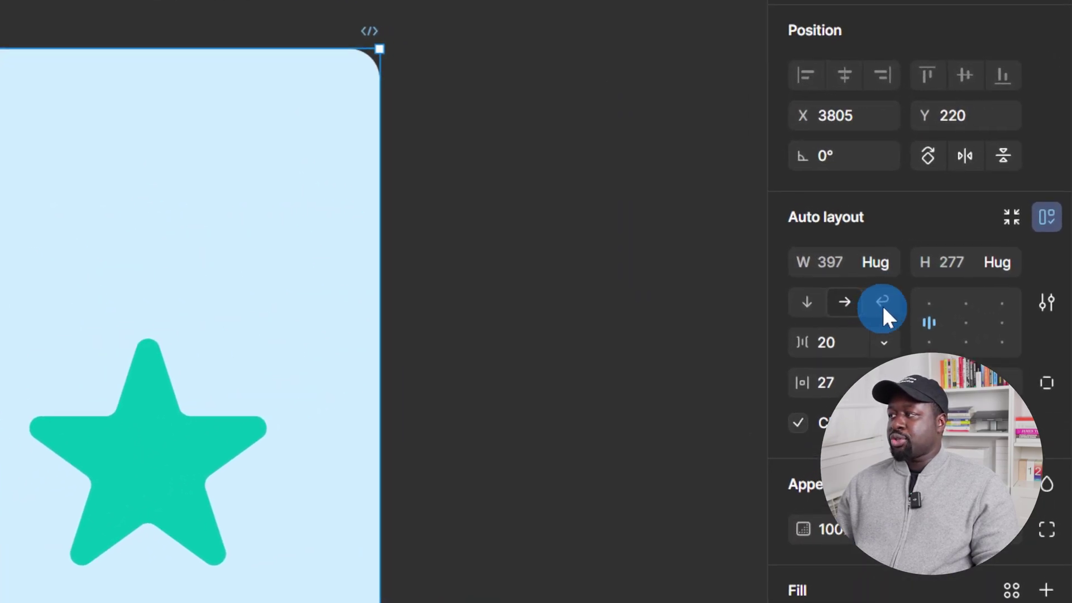
{"action": "left_click", "coordinate": [875, 296]}
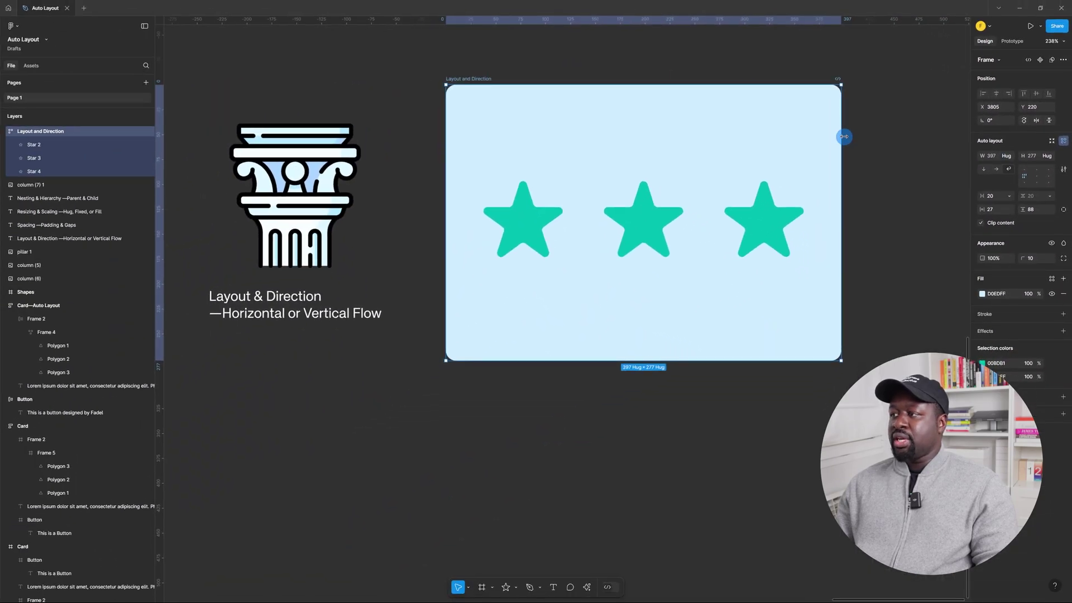
{"action": "left_click_drag", "start_coordinate": [825, 138], "coordinate": [600, 151]}
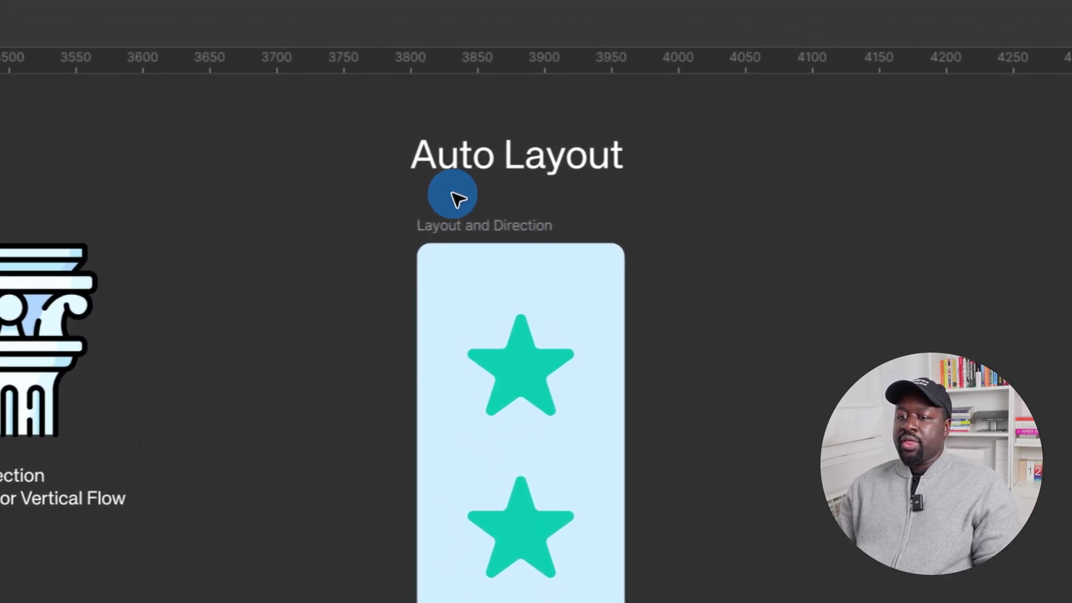
Step: Compare the layout settings of the Auto Layout star frame with those of the No Auto Layout star frame
{"action": "left_click", "coordinate": [469, 232]}
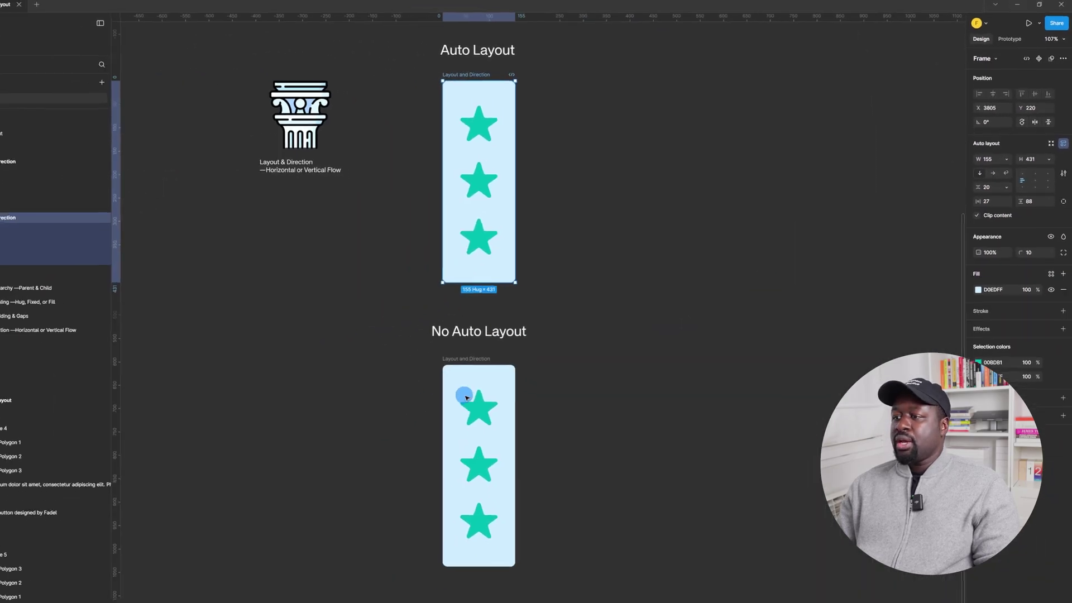
{"action": "left_click", "coordinate": [501, 349]}
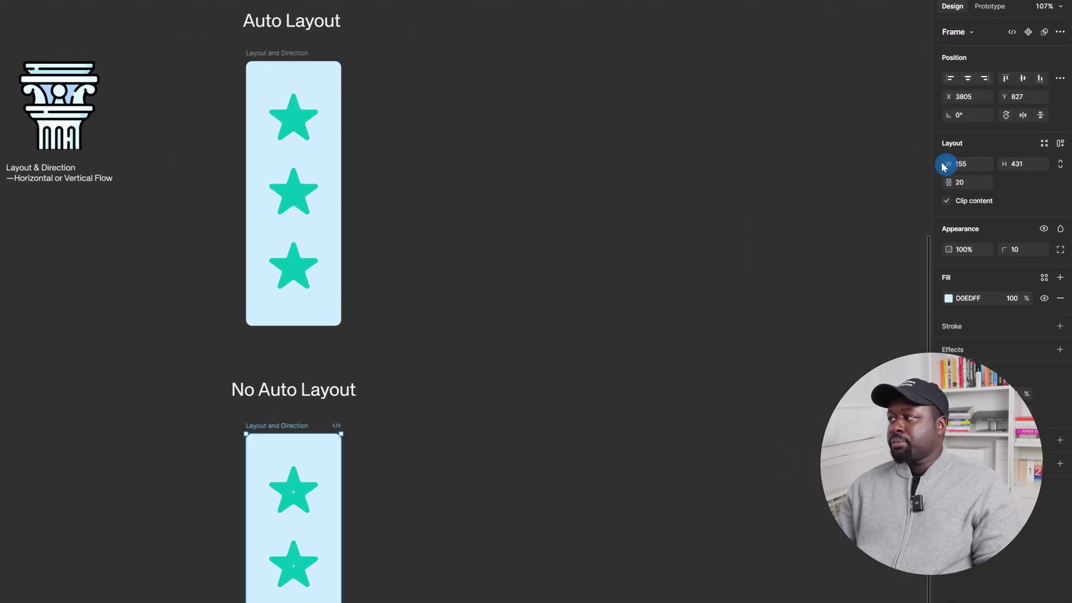
{"action": "left_click", "coordinate": [698, 338]}
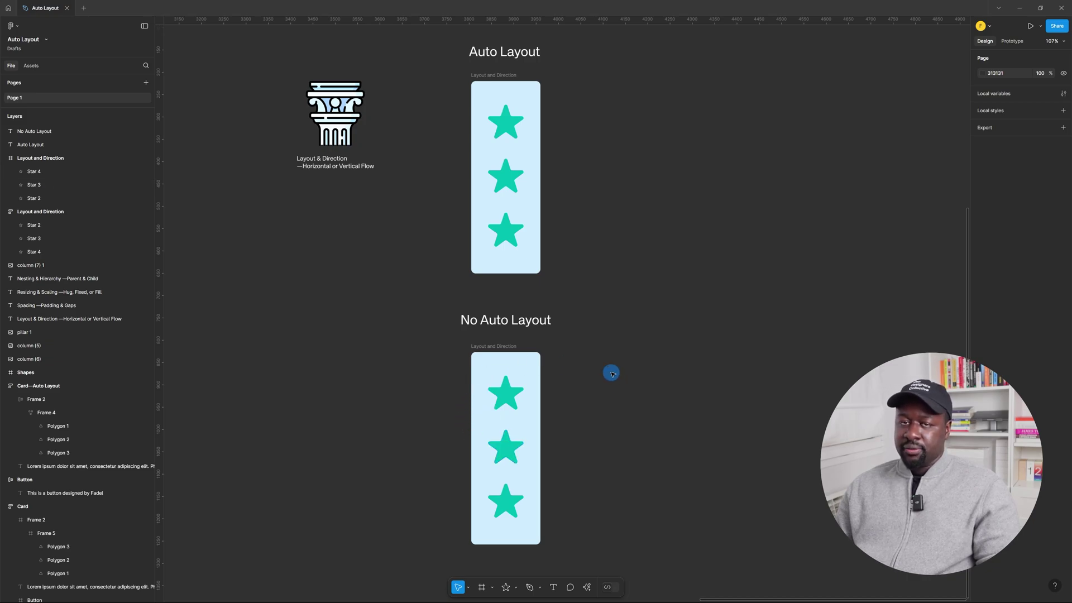
Step: Move the three stars out of the No Auto Layout frame and rotate the emptied frame to -90°
{"action": "left_click", "coordinate": [513, 398]}
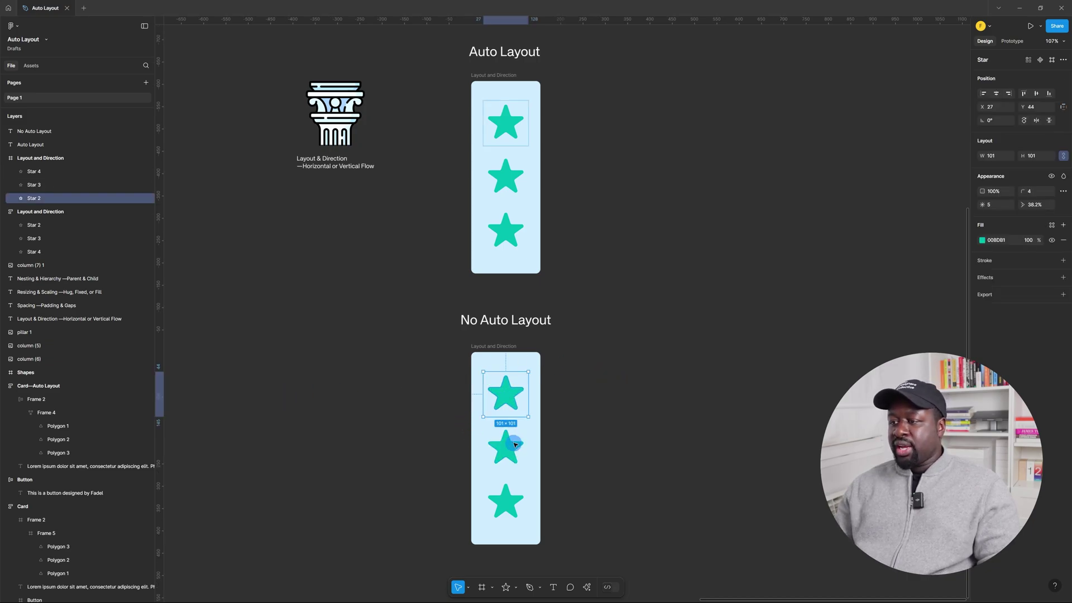
{"action": "left_click", "coordinate": [507, 447], "text": "shift"}
{"action": "left_click", "coordinate": [506, 501], "text": "shift"}
{"action": "left_click_drag", "start_coordinate": [513, 398], "coordinate": [432, 394]}
{"action": "left_click", "coordinate": [510, 347]}
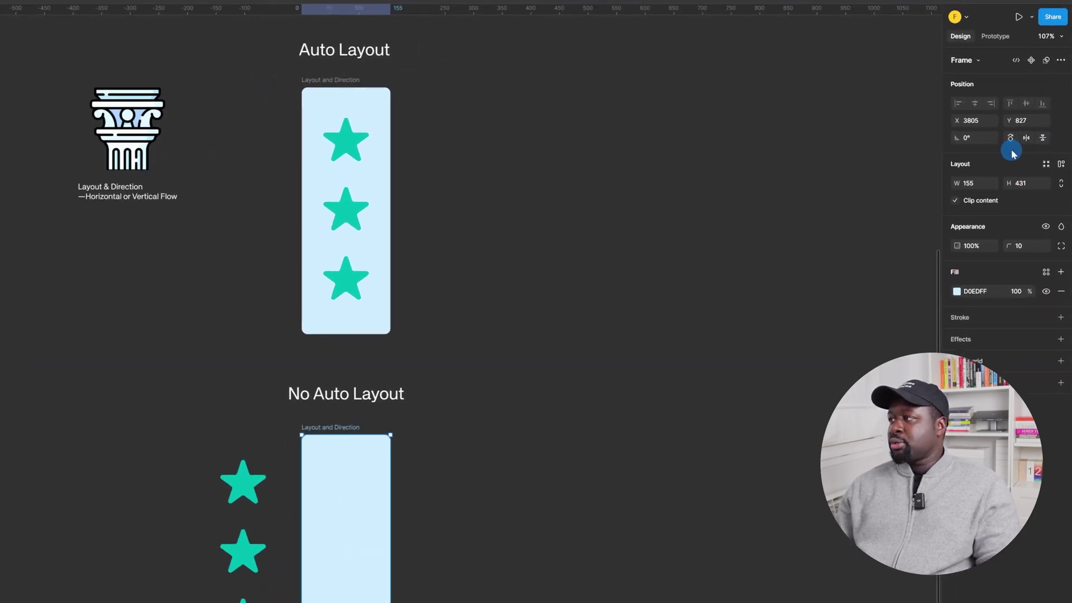
{"action": "left_click", "coordinate": [930, 239]}
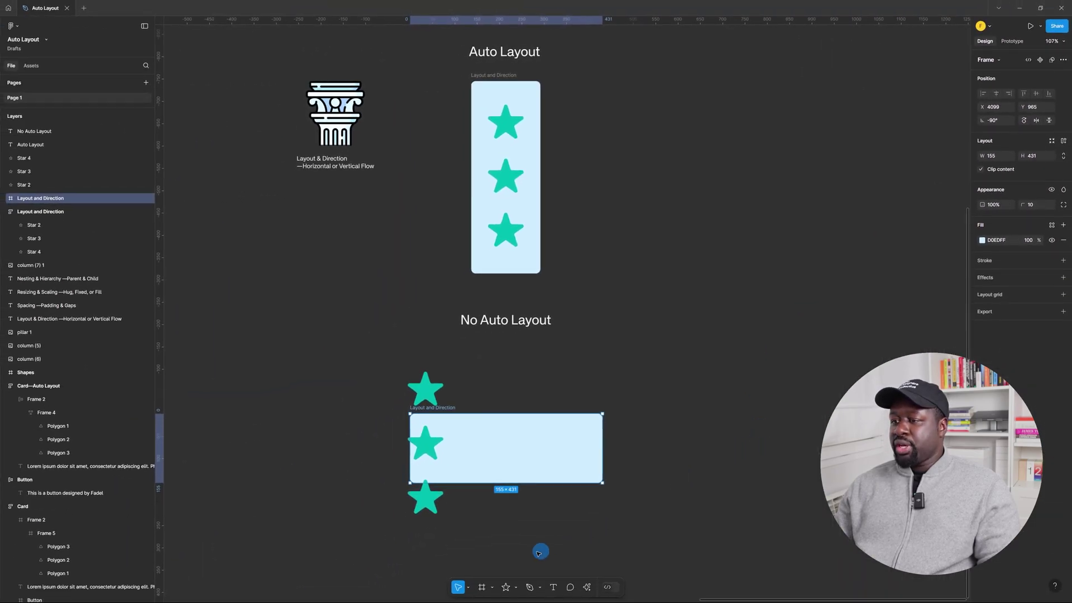
Step: Place the three stars back inside the rotated No Auto Layout frame in an evenly spaced horizontal row
{"action": "left_click_drag", "start_coordinate": [432, 389], "coordinate": [512, 450]}
{"action": "left_click_drag", "start_coordinate": [430, 444], "coordinate": [461, 447]}
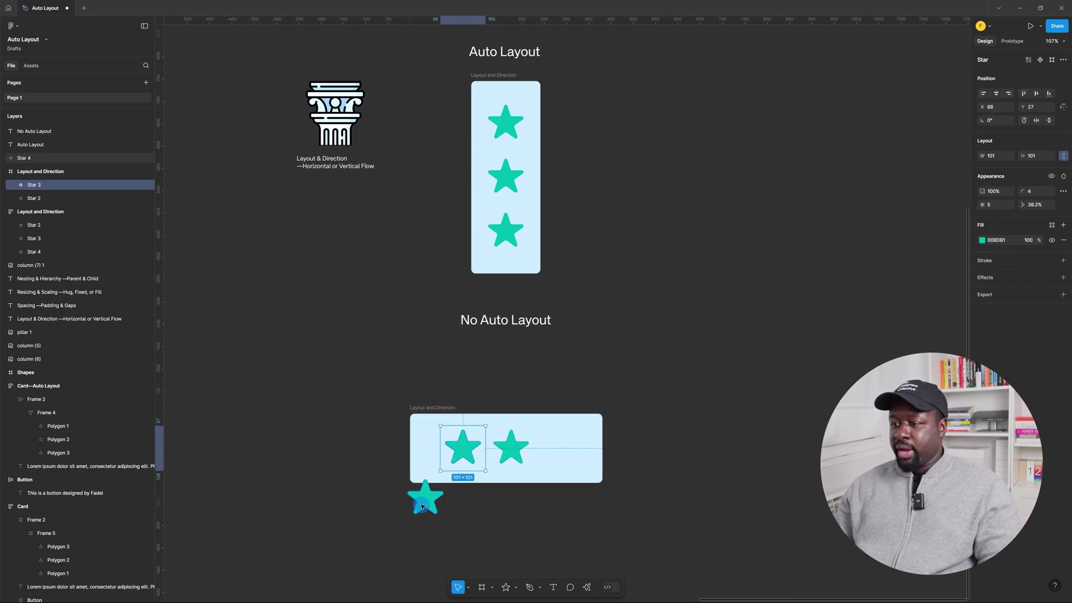
{"action": "left_click_drag", "start_coordinate": [426, 497], "coordinate": [557, 450]}
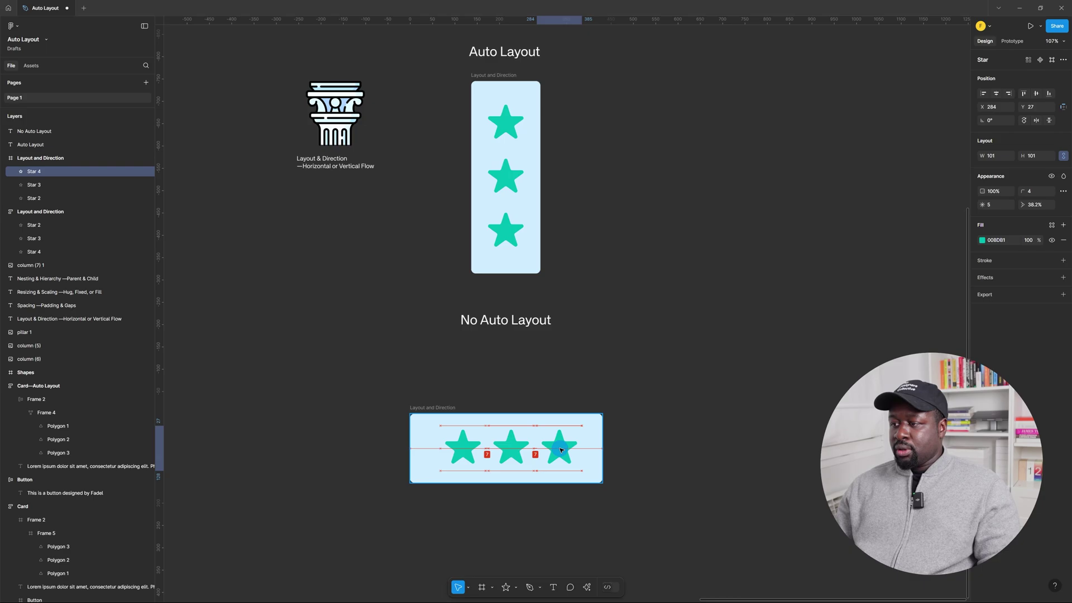
Step: Group the three stars in the No Auto Layout frame and center the group horizontally within it
{"action": "left_click", "coordinate": [509, 448], "text": "shift"}
{"action": "left_click", "coordinate": [461, 450], "text": "shift"}
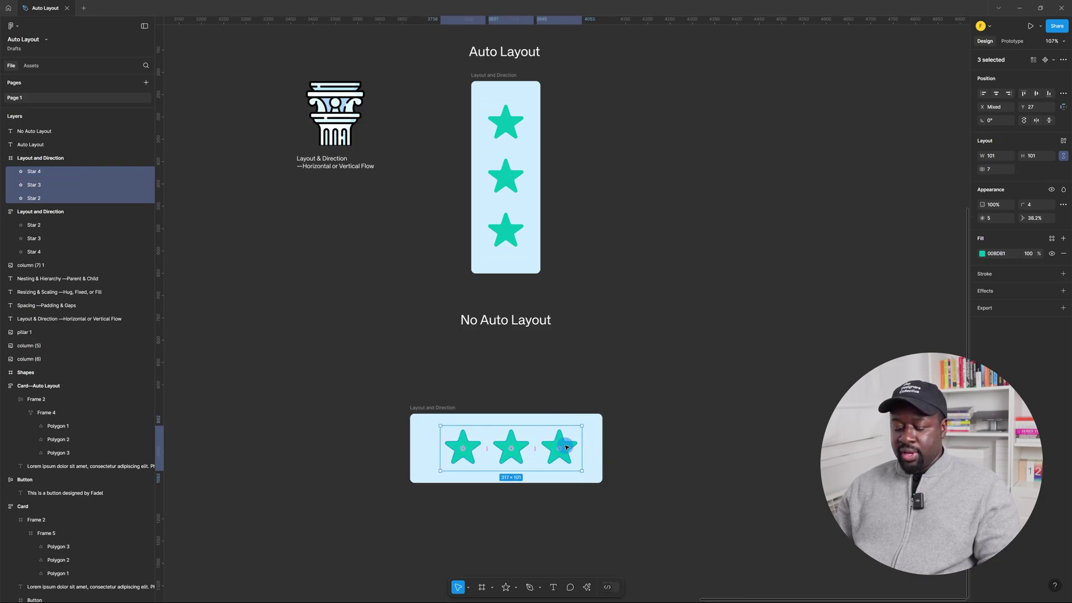
{"action": "right_click", "coordinate": [525, 445]}
{"action": "left_click", "coordinate": [536, 413]}
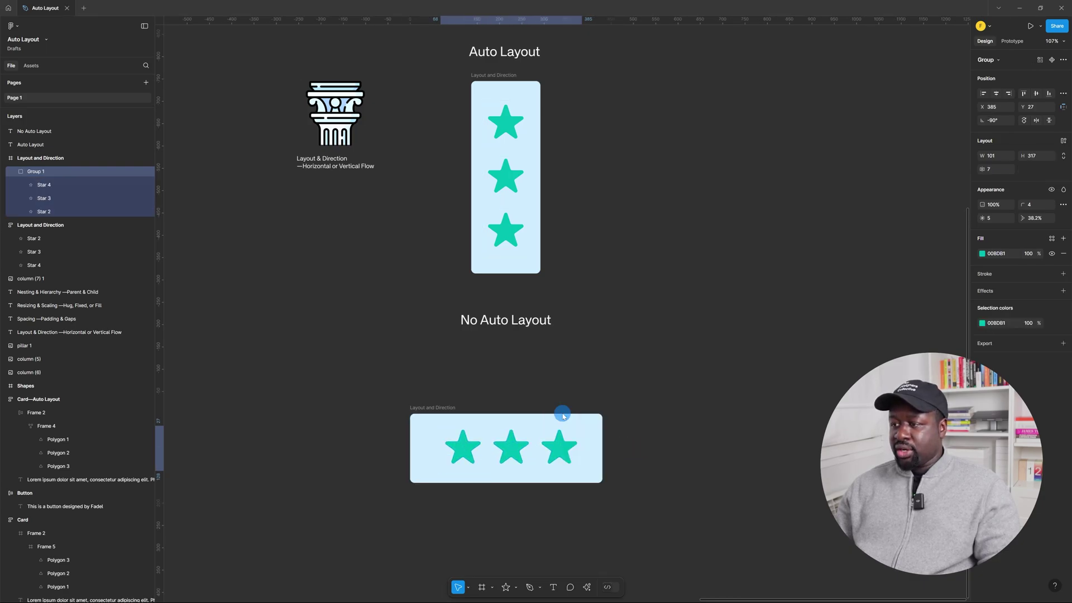
{"action": "left_click", "coordinate": [566, 291]}
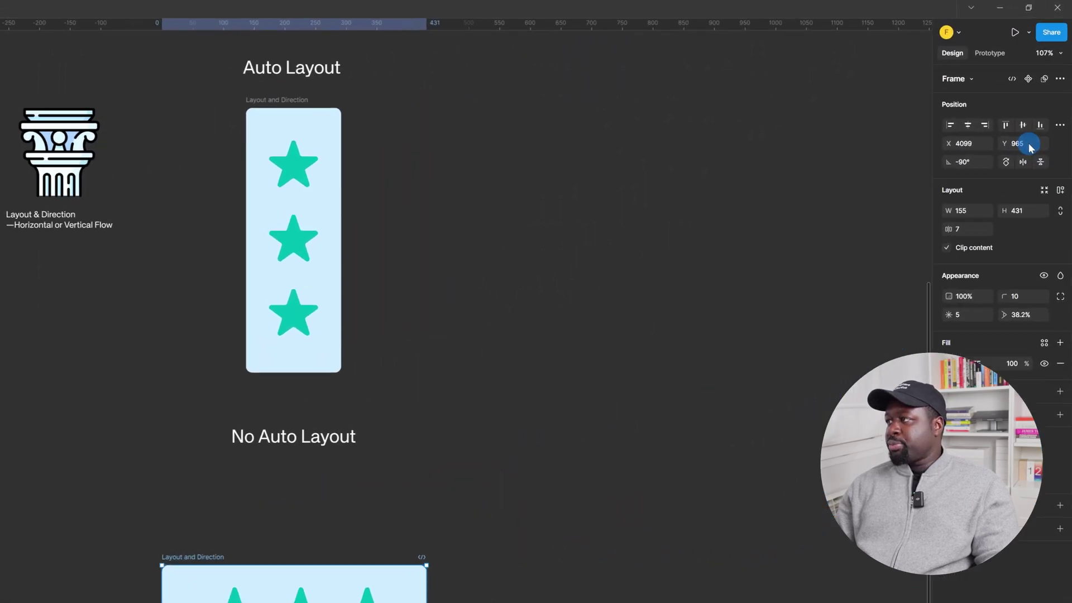
{"action": "left_click", "coordinate": [856, 256]}
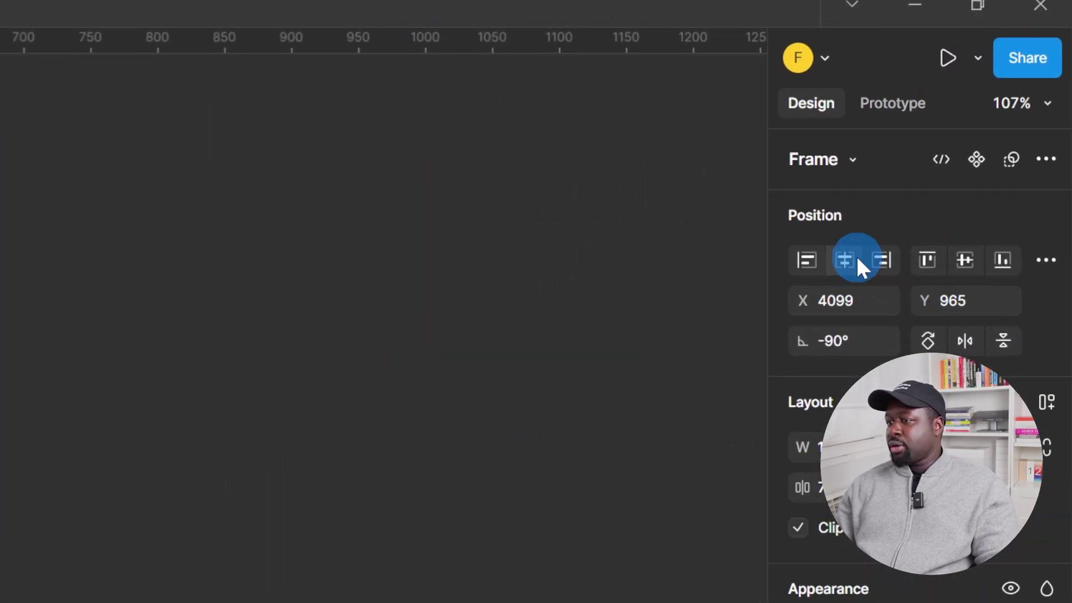
{"action": "left_click", "coordinate": [550, 540]}
{"action": "scroll", "coordinate": [598, 426], "scroll_direction": "up", "scroll_amount": 1}
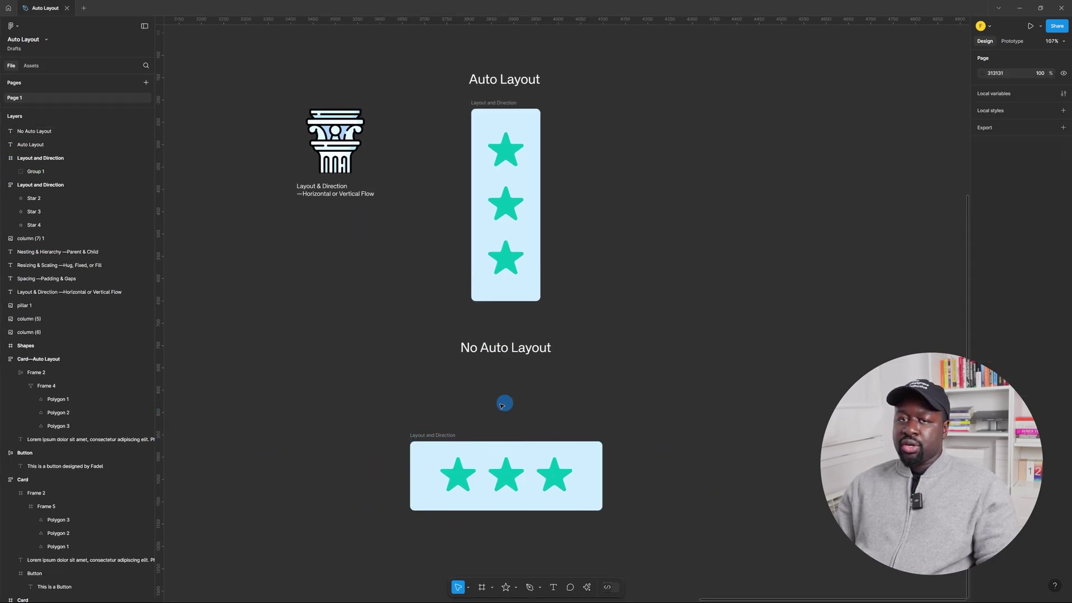
Step: Resize the No Auto Layout frame to 454 × 772 and back down to 357 × 481, centering the star group each time
{"action": "left_click", "coordinate": [437, 436]}
{"action": "scroll", "coordinate": [600, 464], "scroll_direction": "down", "scroll_amount": 5}
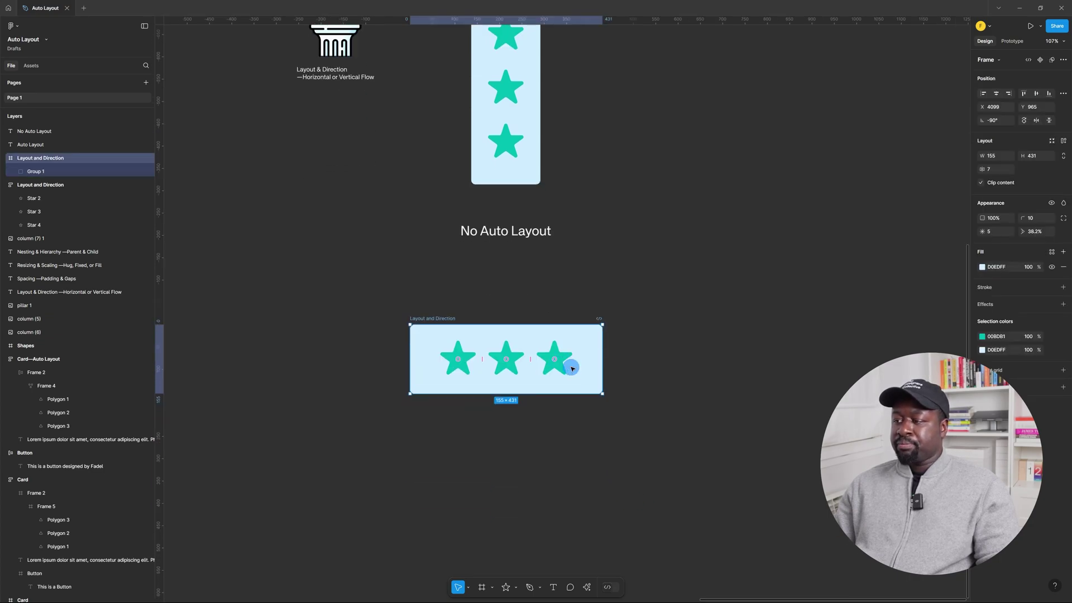
{"action": "left_click_drag", "start_coordinate": [603, 350], "coordinate": [755, 484]}
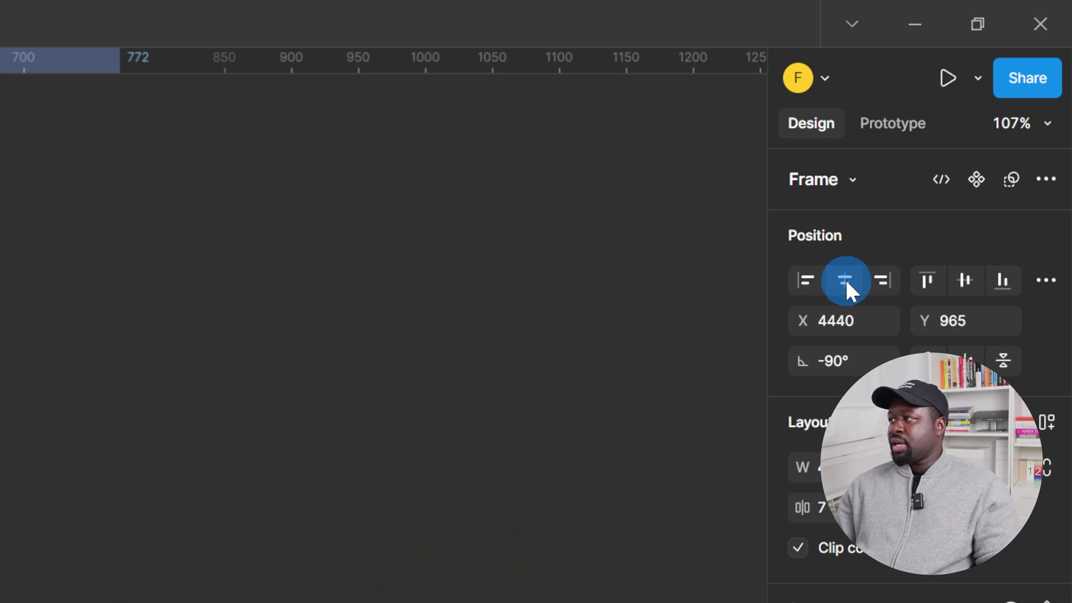
{"action": "left_click", "coordinate": [445, 422]}
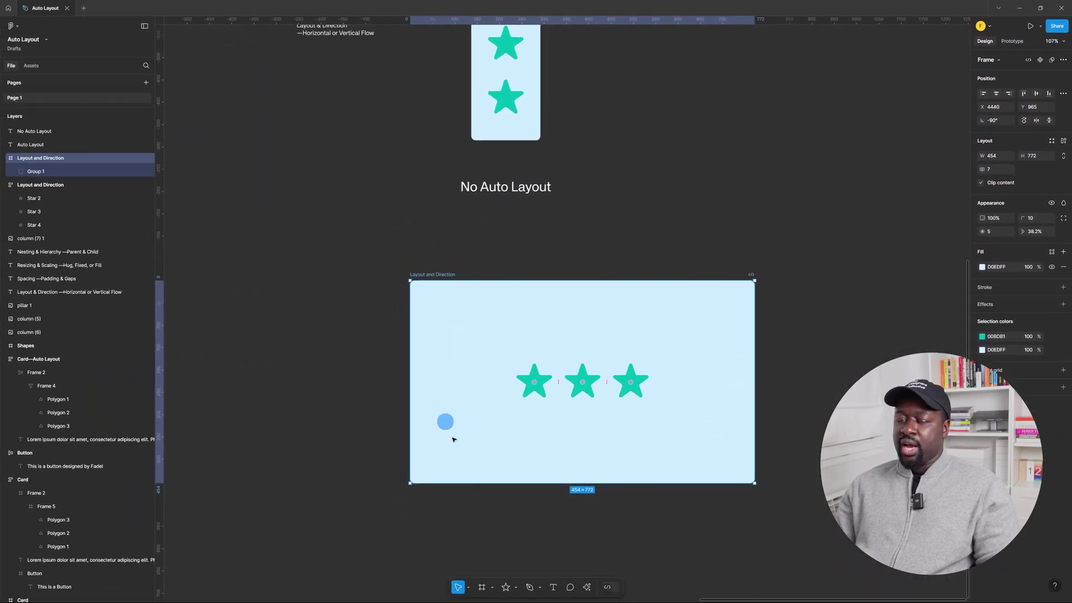
{"action": "left_click", "coordinate": [783, 384]}
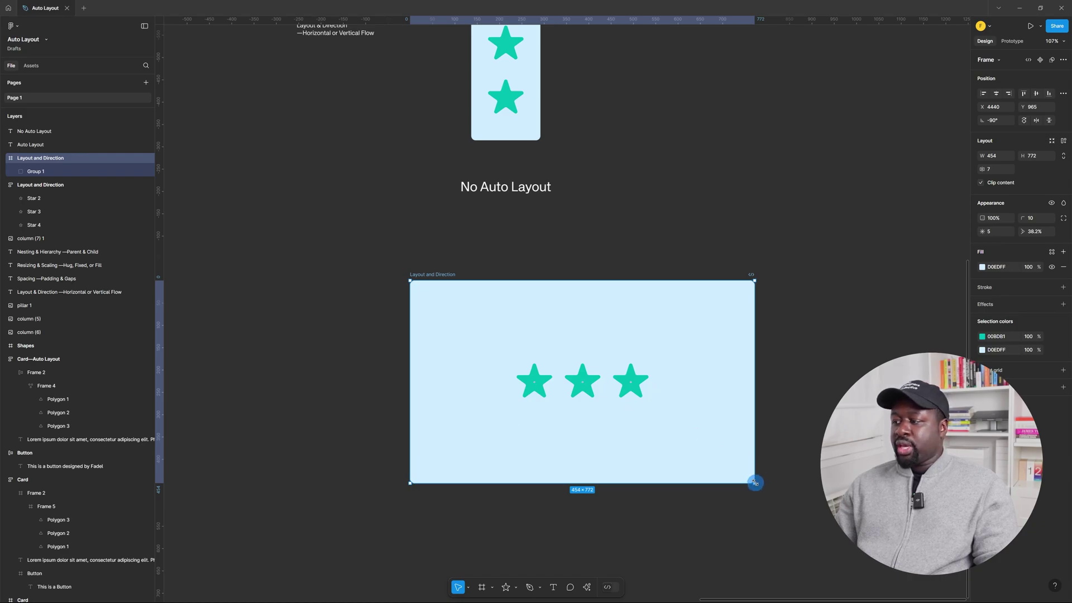
{"action": "left_click_drag", "start_coordinate": [755, 482], "coordinate": [624, 441]}
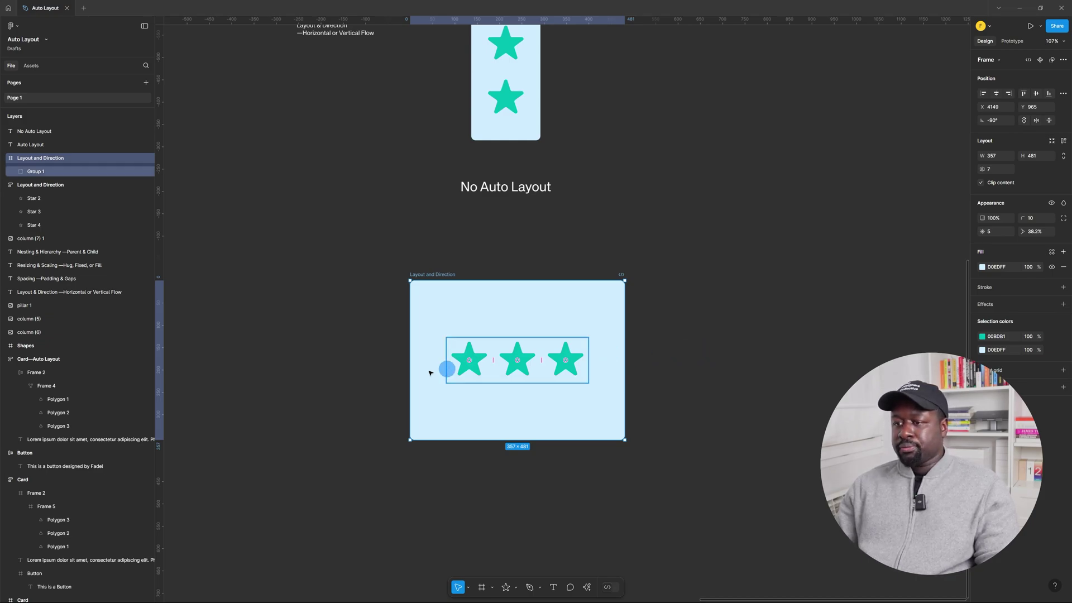
Step: Change the Auto Layout star frame's flow from vertical to horizontal
{"action": "scroll", "coordinate": [656, 356], "scroll_direction": "up", "scroll_amount": 5}
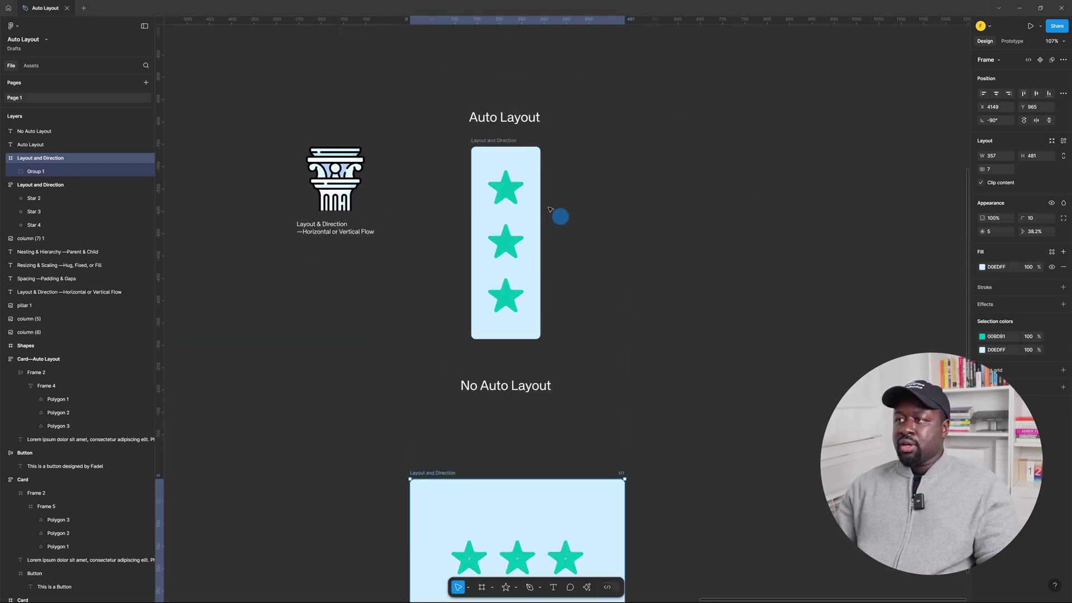
{"action": "left_click", "coordinate": [509, 144]}
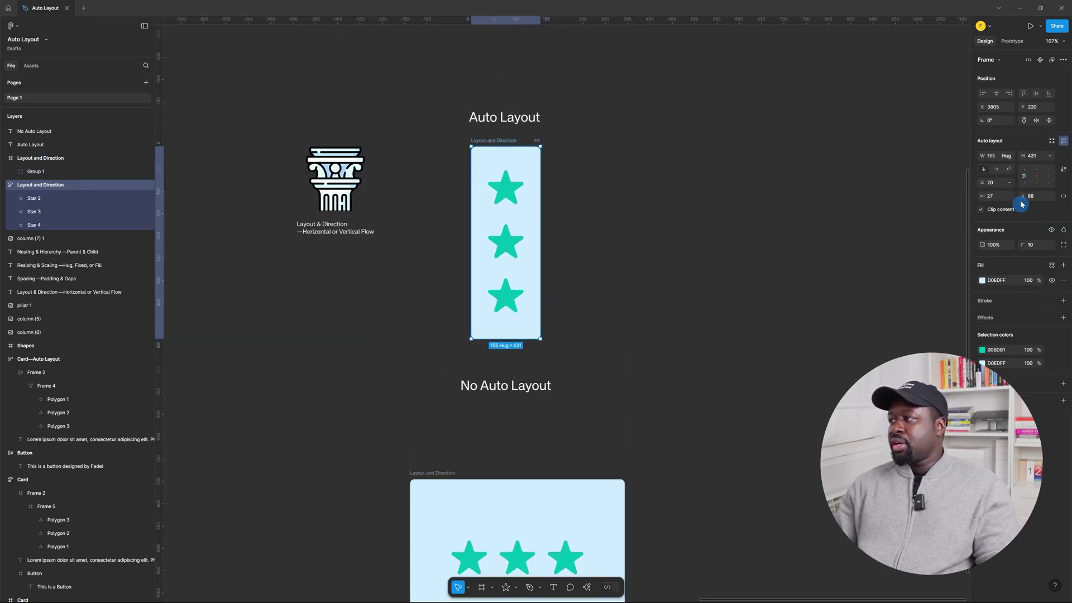
{"action": "left_click", "coordinate": [998, 172]}
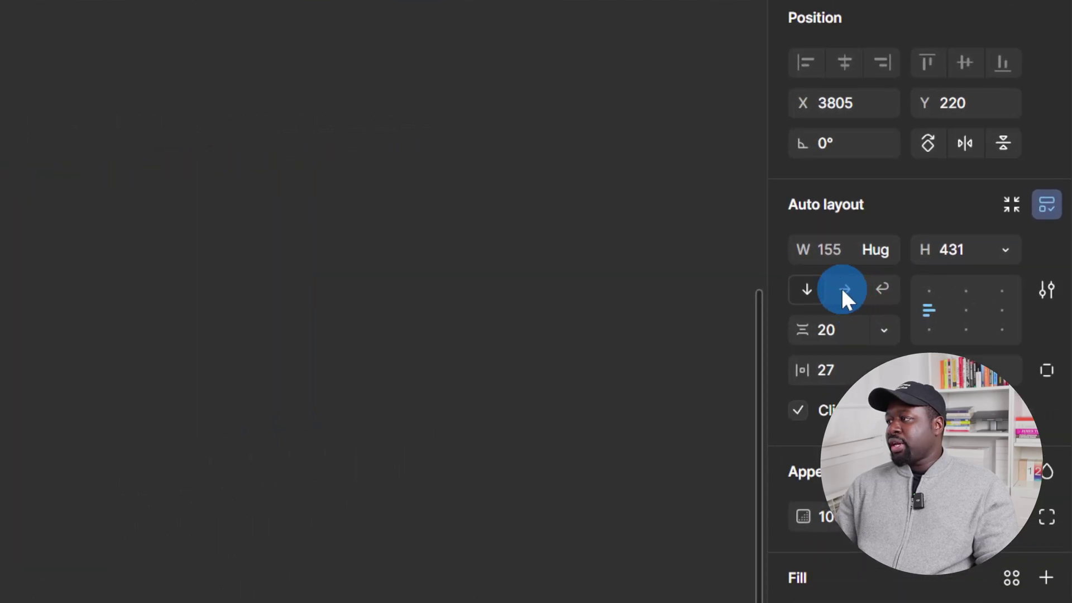
{"action": "left_click", "coordinate": [844, 290]}
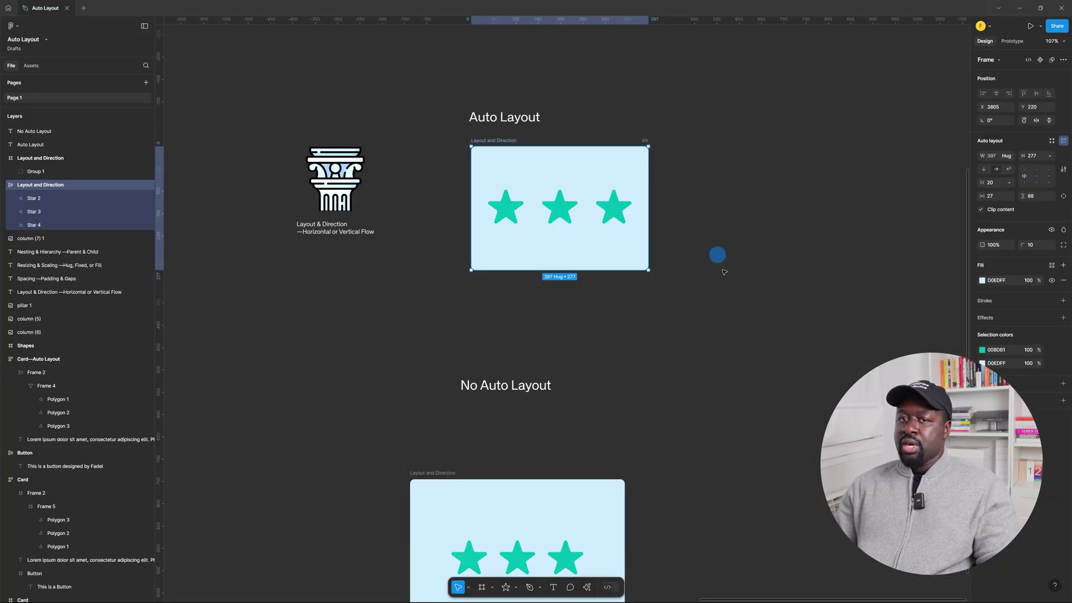
Step: Set the Auto Layout star frame's alignment to center and enlarge the frame in both directions
{"action": "left_click", "coordinate": [1041, 179]}
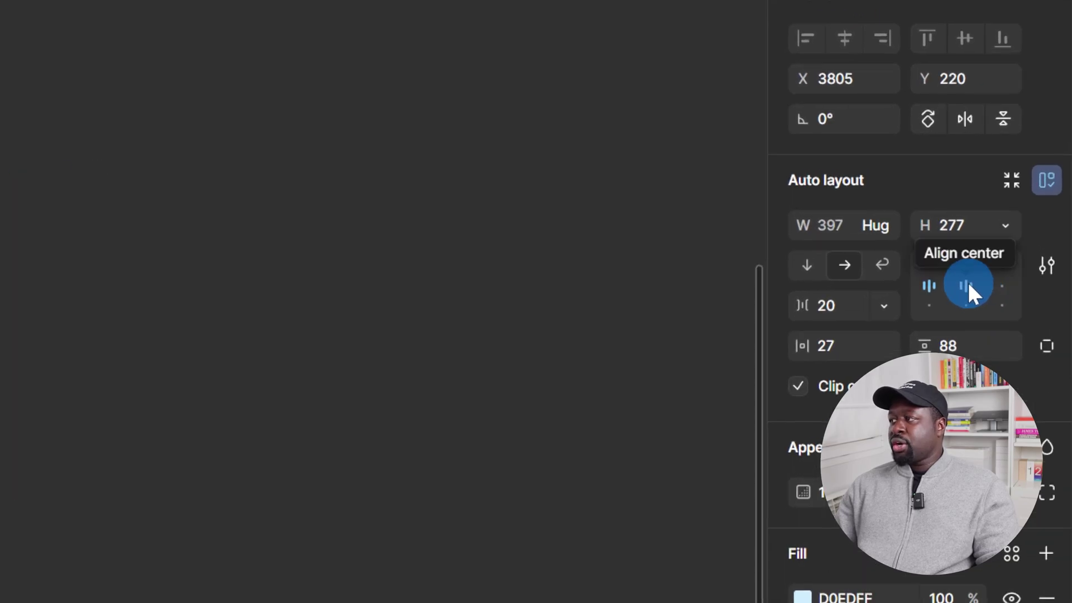
{"action": "left_click", "coordinate": [989, 246]}
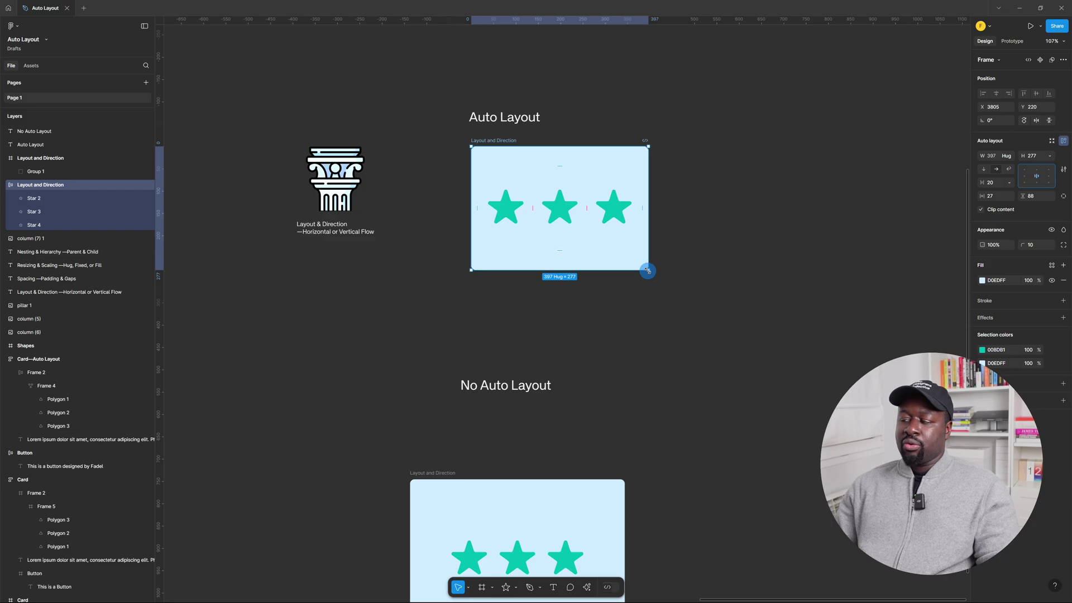
{"action": "left_click_drag", "start_coordinate": [648, 270], "coordinate": [719, 304]}
{"action": "left_click", "coordinate": [450, 301]}
{"action": "scroll", "coordinate": [451, 302], "scroll_direction": "down", "scroll_amount": 1}
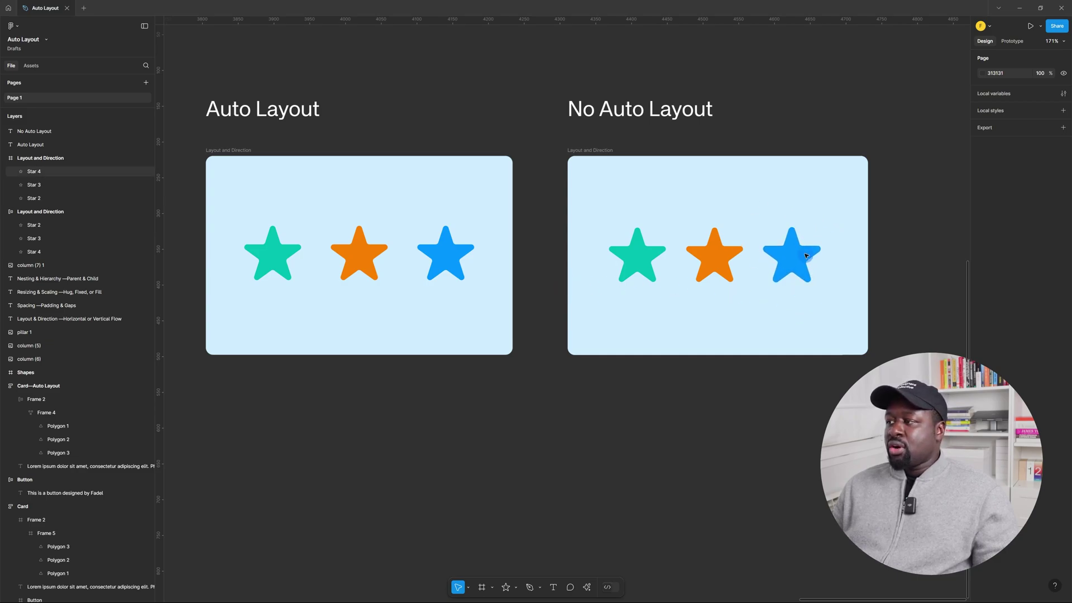
Step: Rearrange the stars in the No Auto Layout frame by hand into the order blue, green, orange with equal spacing
{"action": "left_click_drag", "start_coordinate": [799, 255], "coordinate": [626, 308]}
{"action": "left_click_drag", "start_coordinate": [717, 254], "coordinate": [809, 250]}
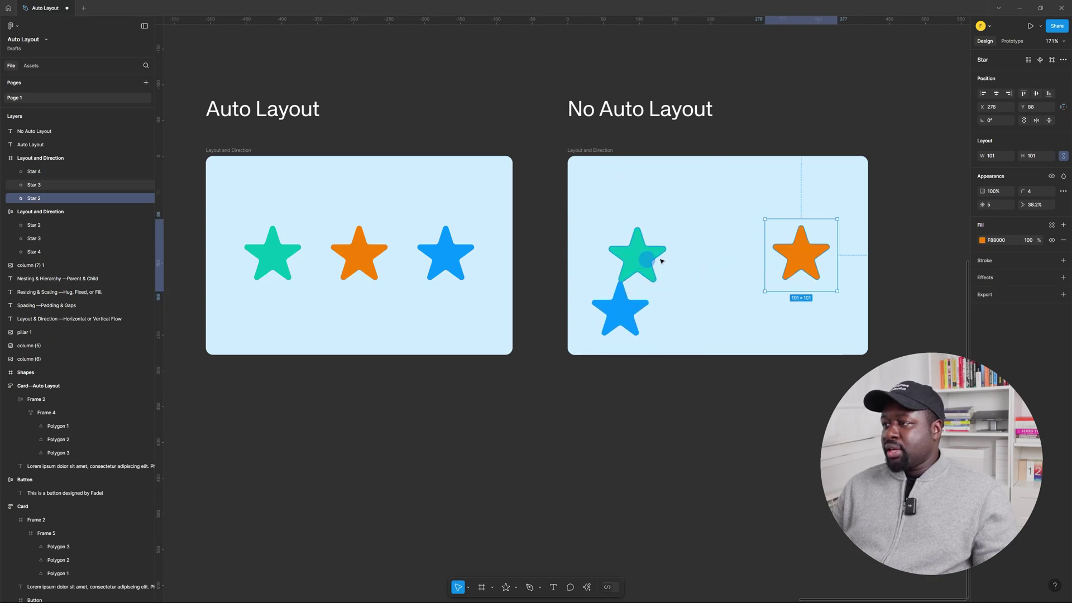
{"action": "left_click_drag", "start_coordinate": [642, 257], "coordinate": [720, 259]}
{"action": "left_click_drag", "start_coordinate": [627, 317], "coordinate": [640, 263]}
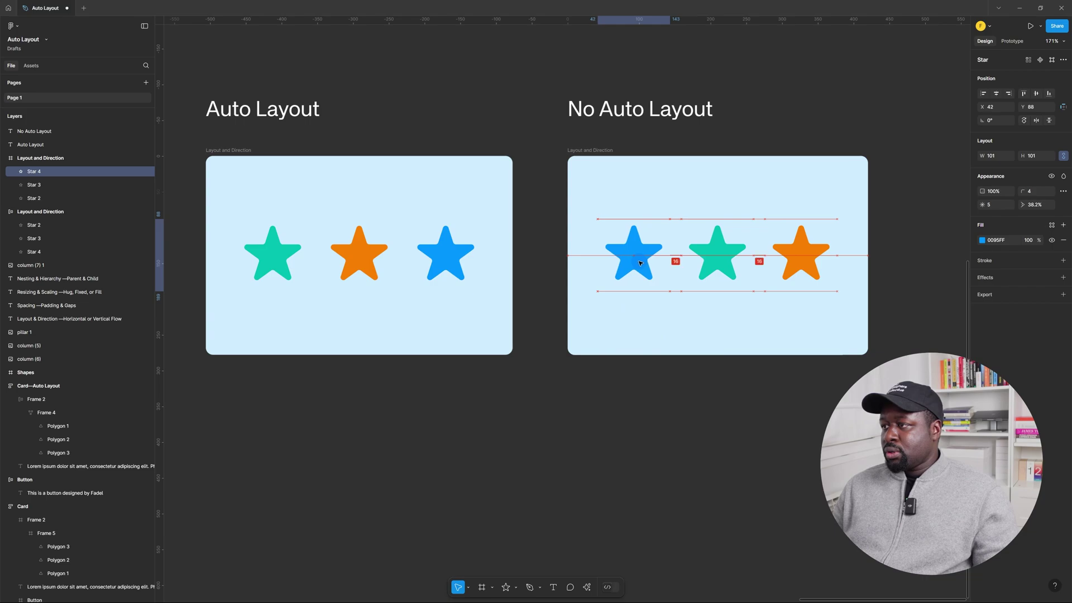
{"action": "left_click", "coordinate": [808, 304]}
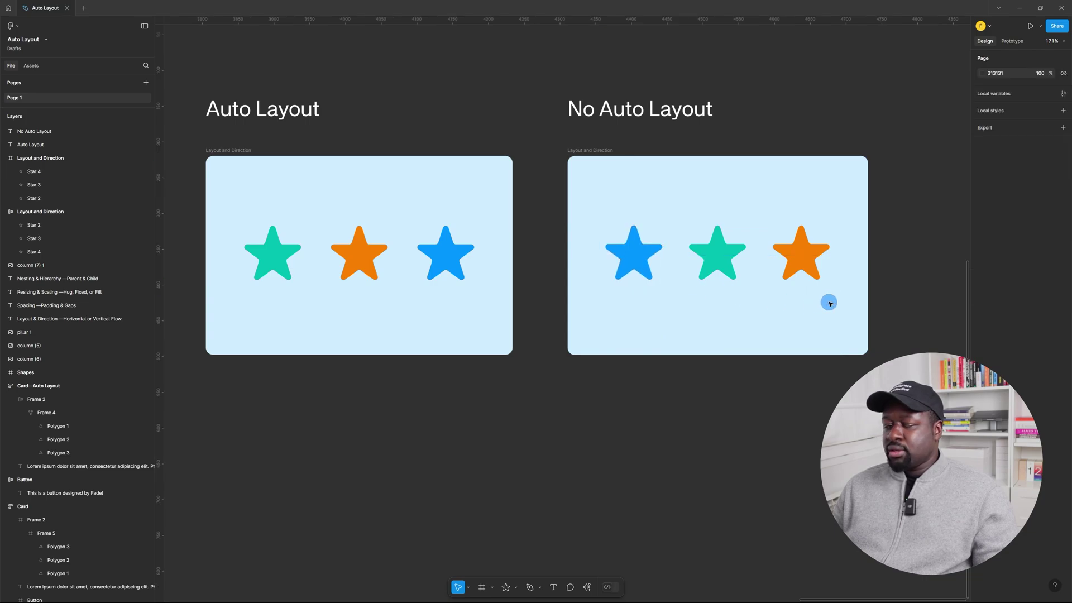
Step: Reorder the blue star in the Auto Layout frame to first place, ahead of the green and orange stars
{"action": "left_click", "coordinate": [457, 251]}
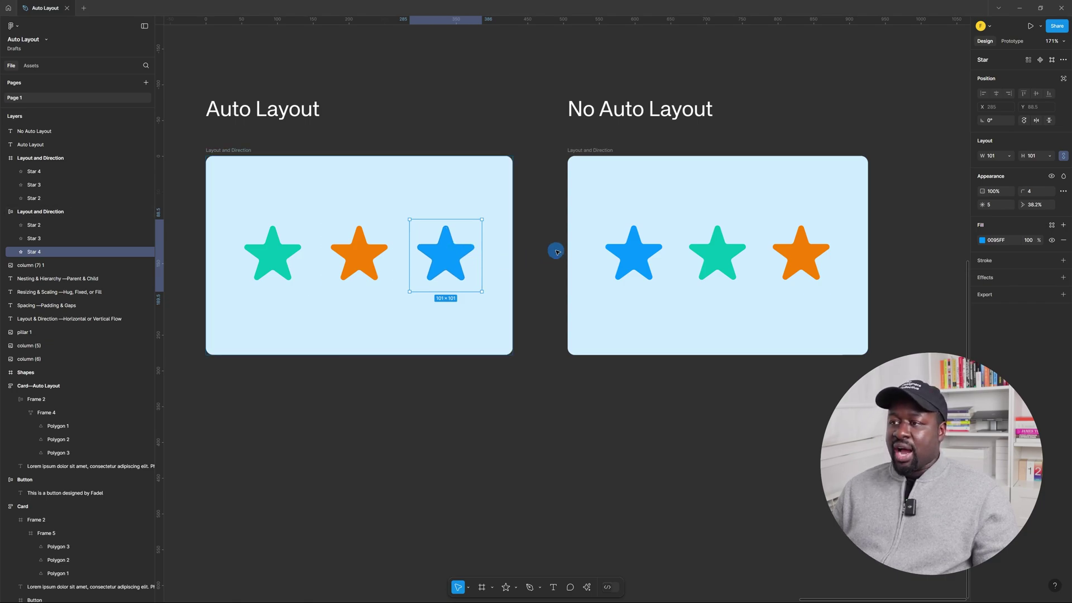
{"action": "key", "text": "Left"}
{"action": "key", "text": "Left"}
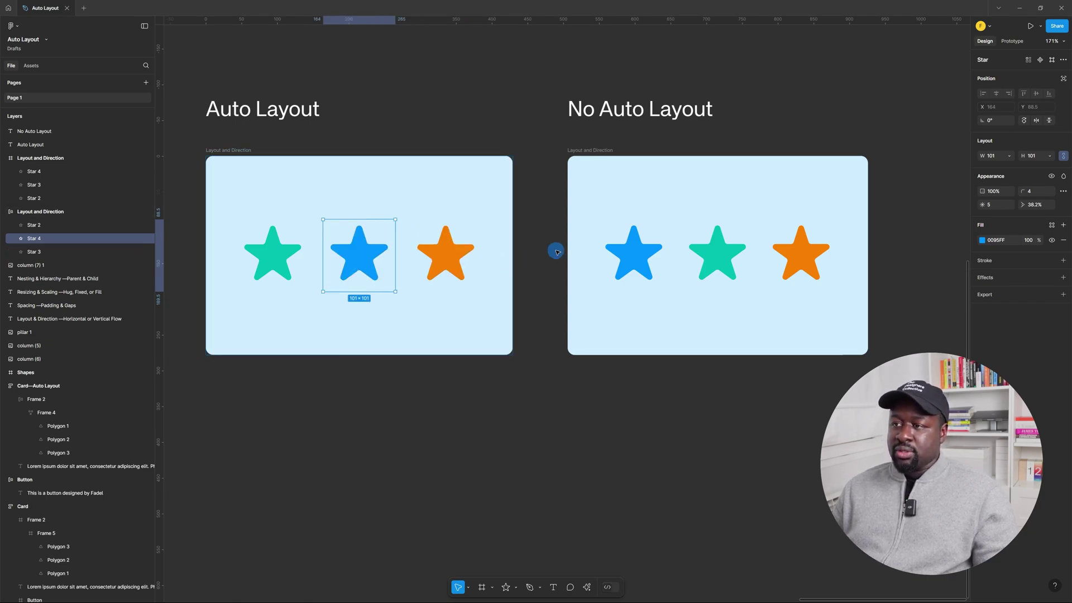
{"action": "key", "text": "Escape"}
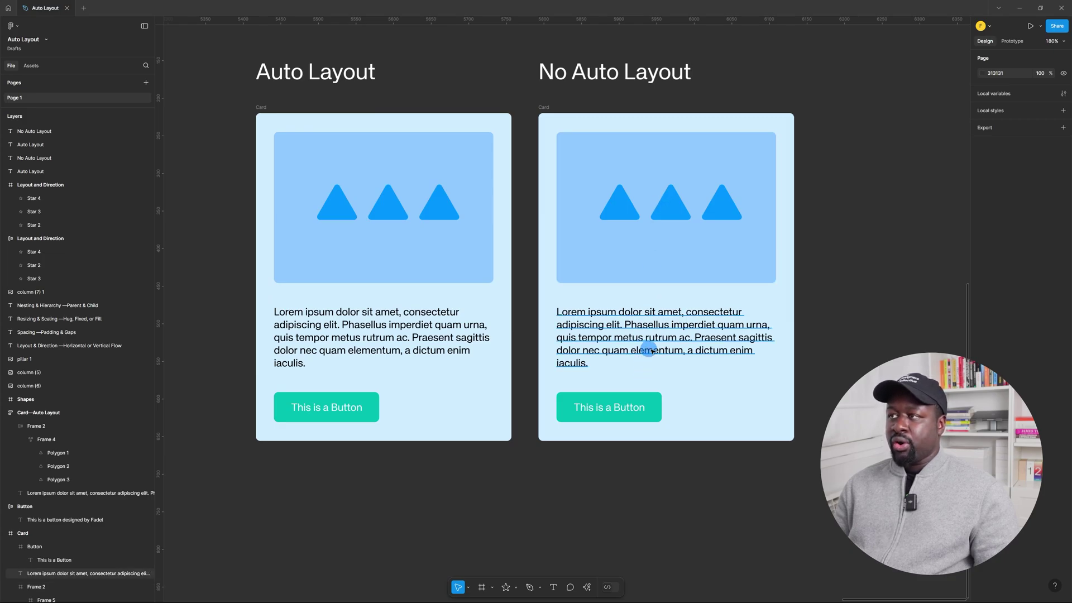
Step: Swap the green button and the paragraph in the No Auto Layout card, placing the button at X 24, Y 253 under the image area
{"action": "left_click", "coordinate": [646, 414]}
{"action": "left_click_drag", "start_coordinate": [646, 403], "coordinate": [646, 312]}
{"action": "left_click", "coordinate": [723, 346]}
{"action": "left_click_drag", "start_coordinate": [723, 346], "coordinate": [725, 393]}
{"action": "left_click", "coordinate": [647, 327]}
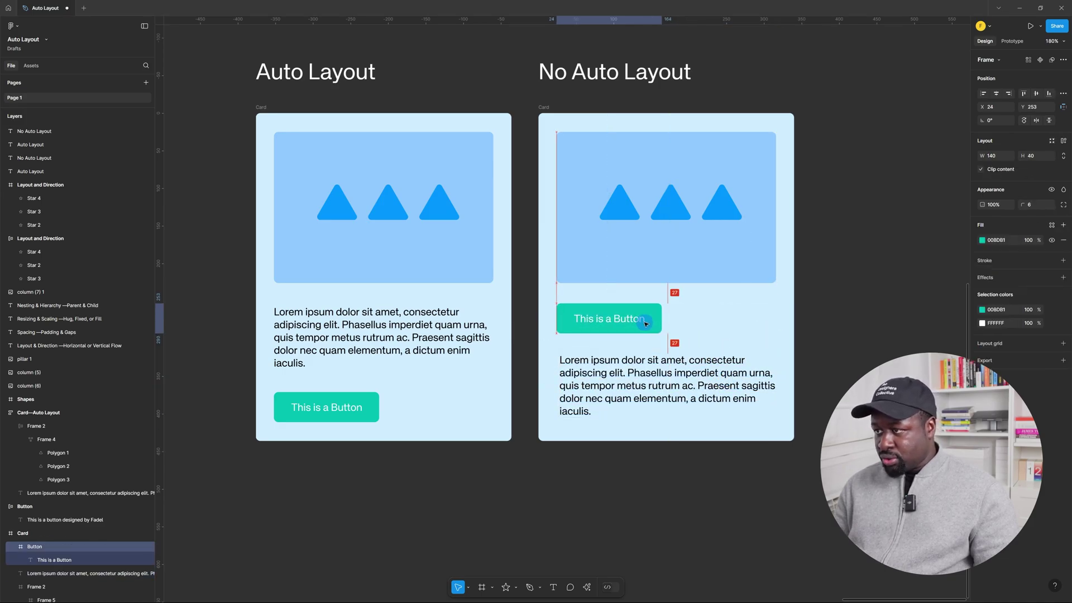
Step: Reorder the green button in the Auto Layout card so it sits above the paragraph
{"action": "left_click", "coordinate": [743, 363]}
{"action": "left_click", "coordinate": [880, 321]}
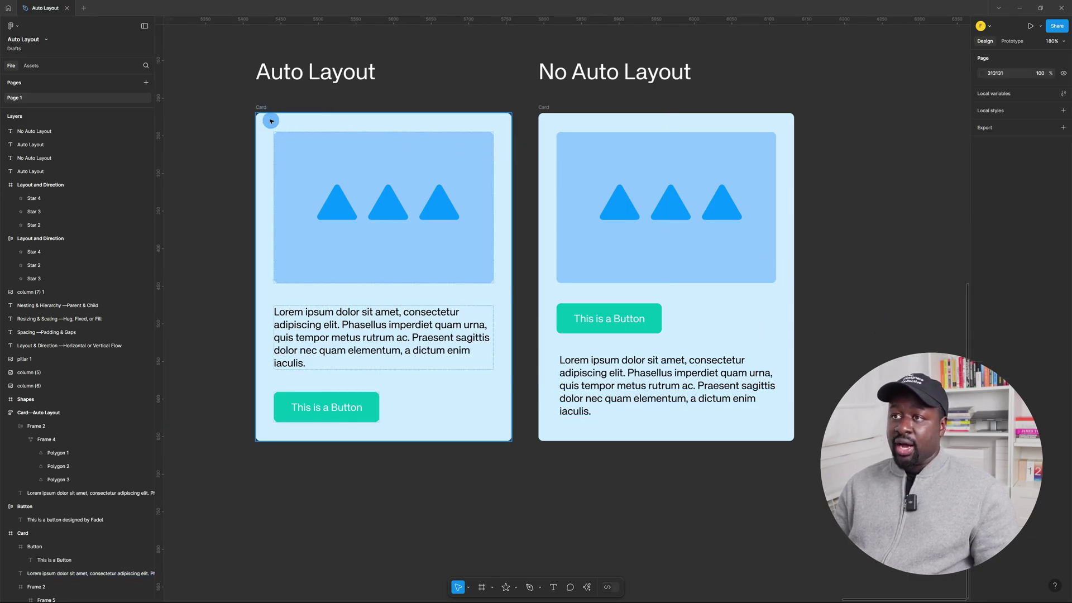
{"action": "left_click", "coordinate": [368, 399]}
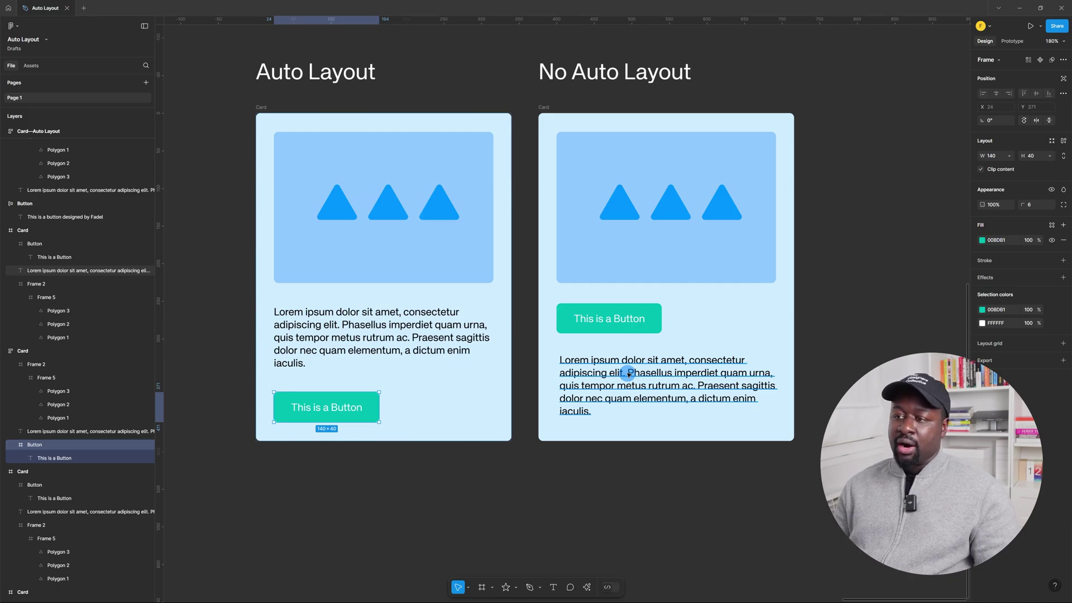
{"action": "key", "text": "Up"}
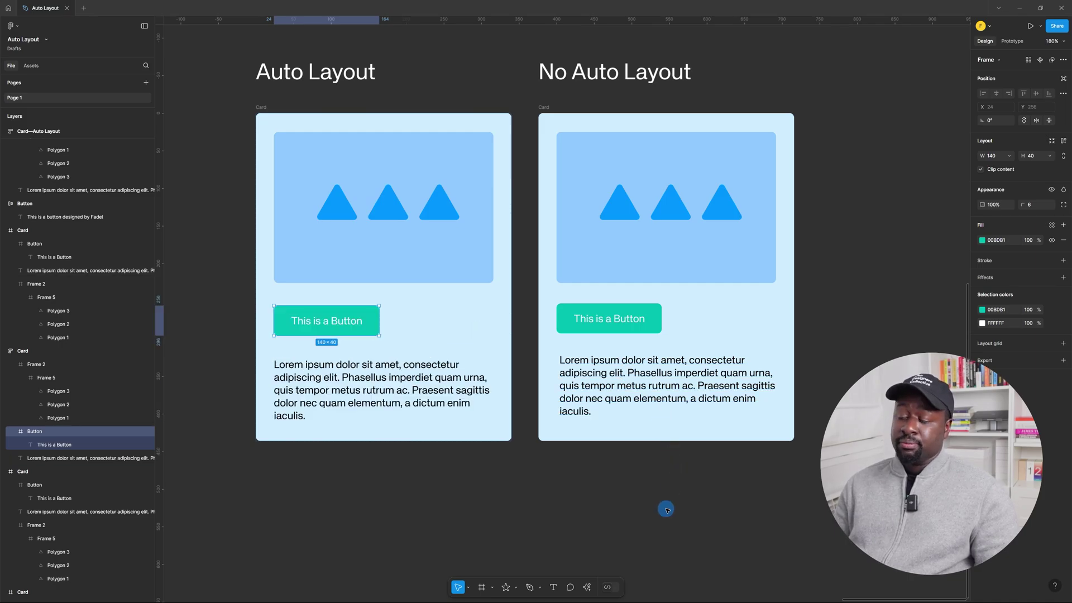
{"action": "left_click", "coordinate": [665, 507]}
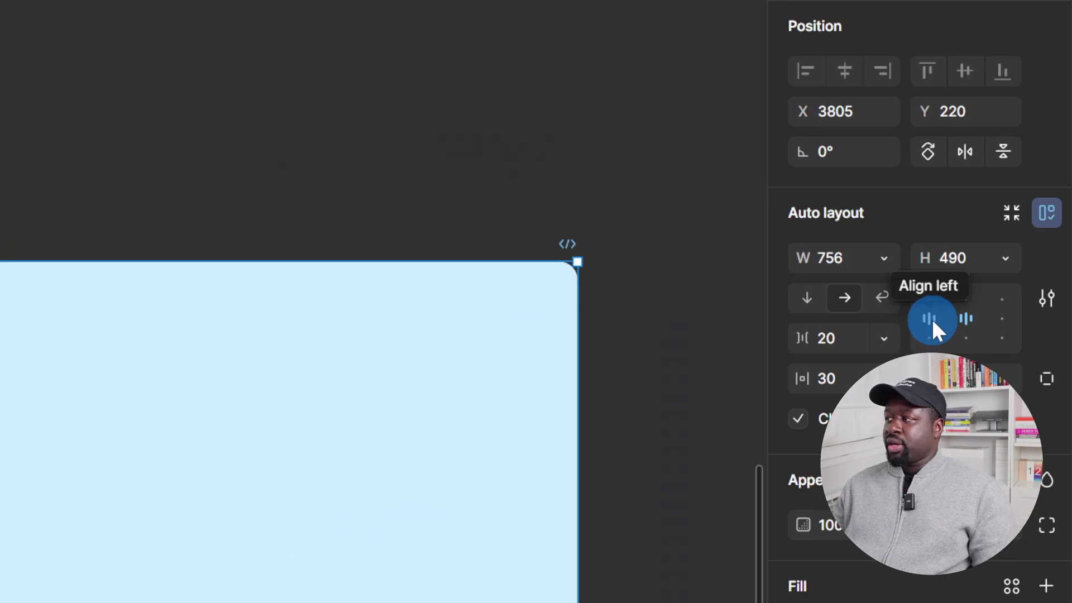
Step: Align the stars in the Auto Layout frame to the left, right, top center and bottom center in turn
{"action": "left_click", "coordinate": [931, 317]}
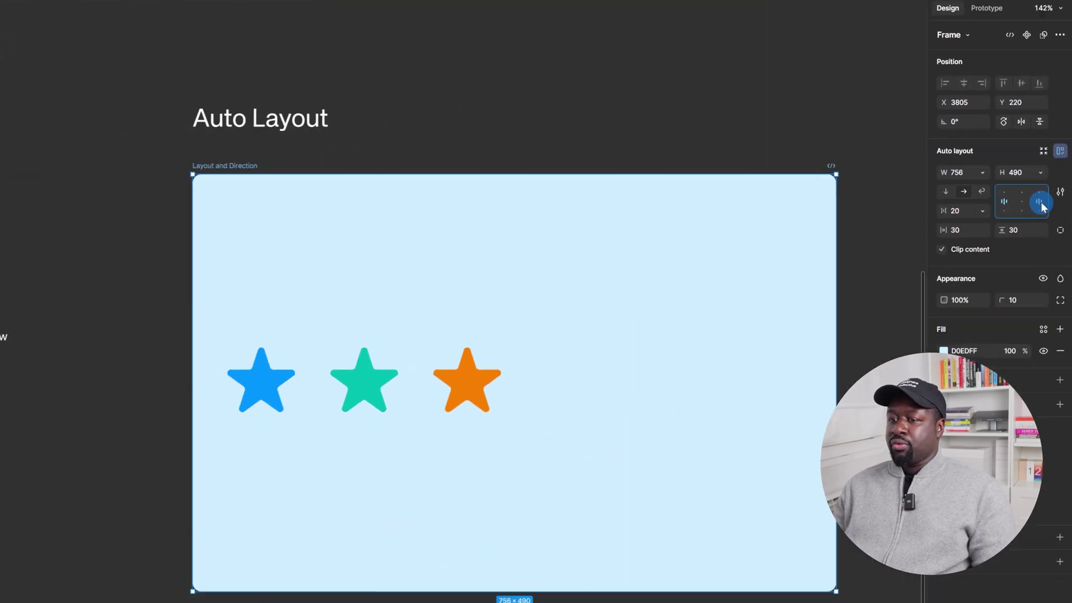
{"action": "left_click", "coordinate": [1041, 204]}
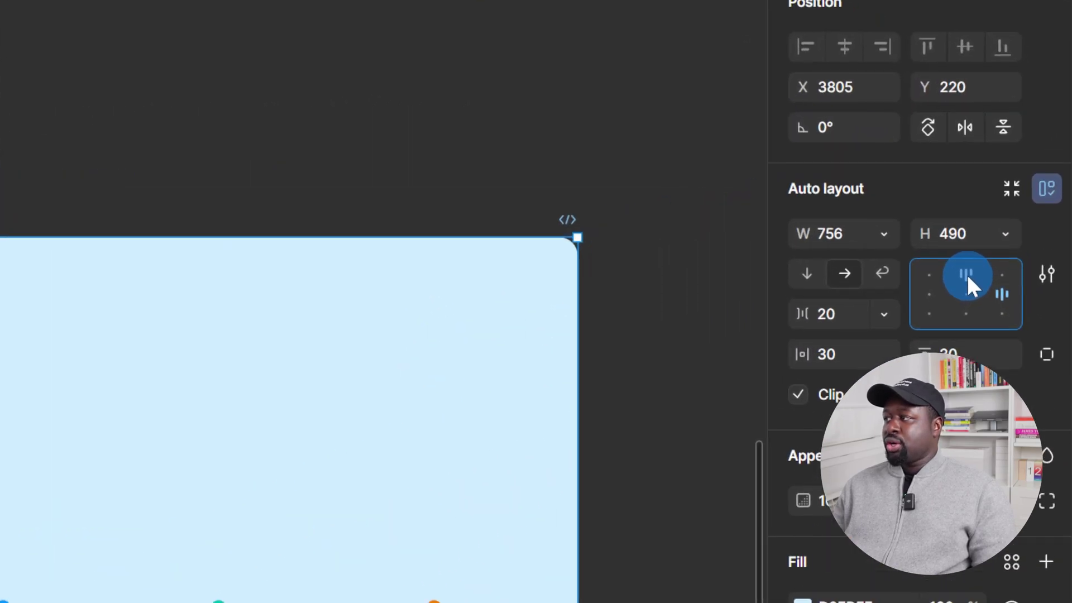
{"action": "left_click", "coordinate": [966, 273]}
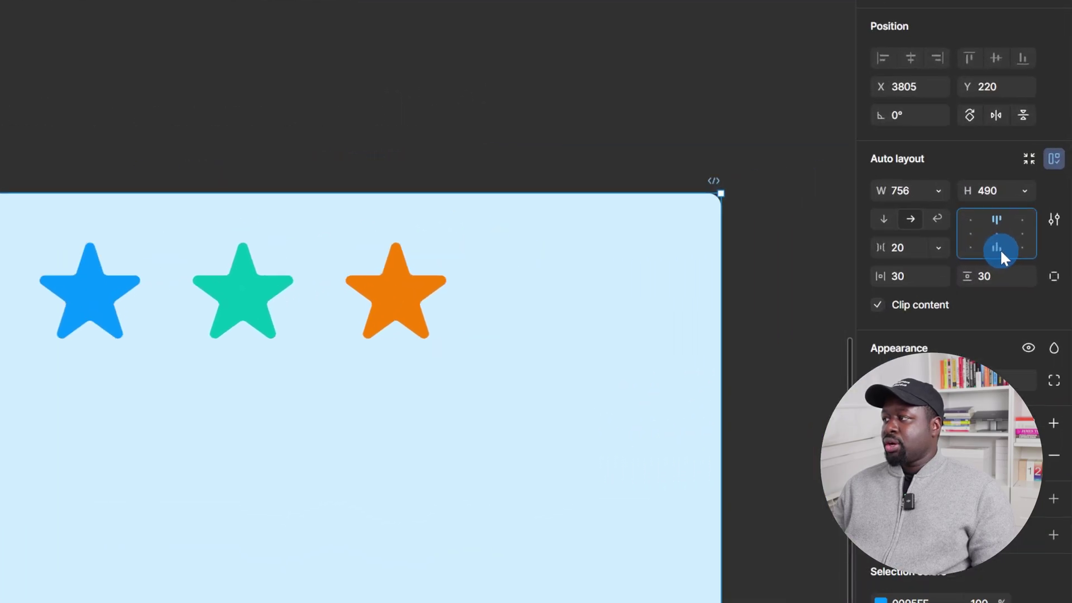
{"action": "left_click", "coordinate": [1037, 186]}
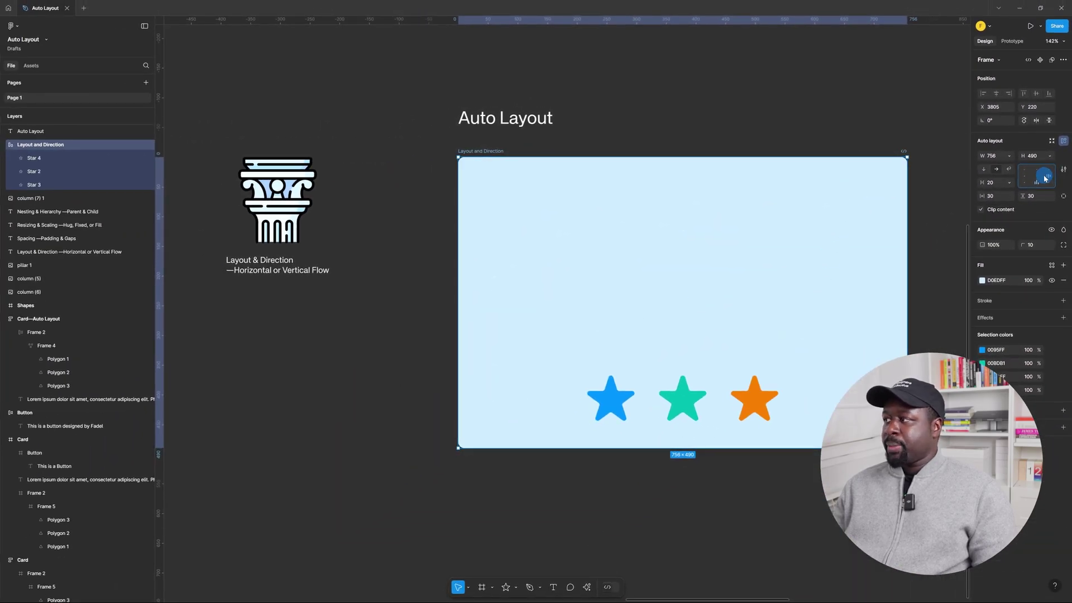
Step: Cycle the stars' alignment through the frame's edges and corners, finishing with the stars aligned to the center
{"action": "left_click", "coordinate": [1037, 176]}
{"action": "left_click", "coordinate": [1037, 169]}
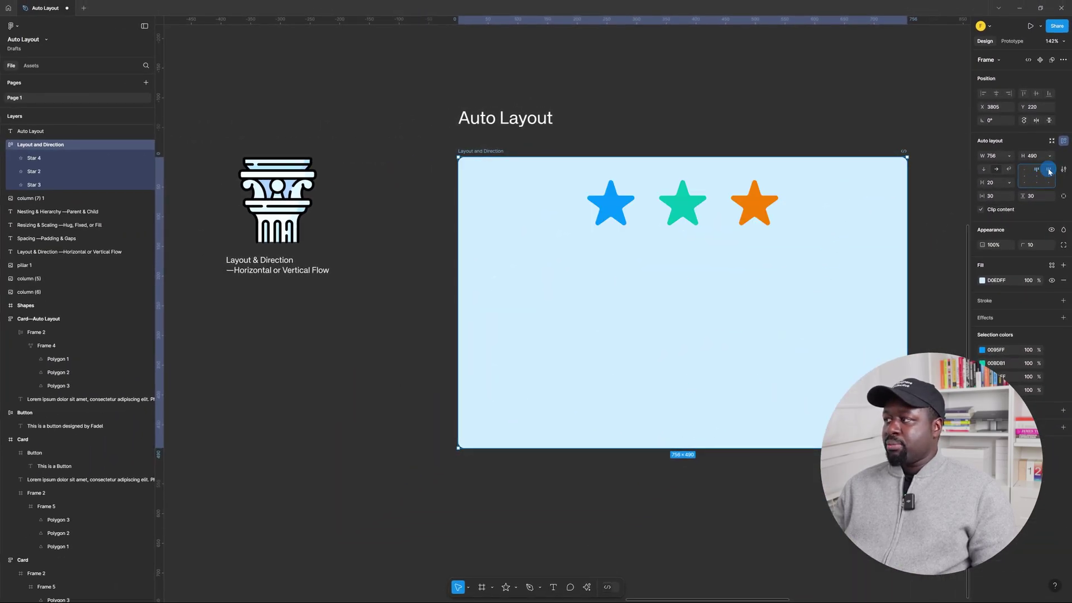
{"action": "left_click", "coordinate": [1048, 169]}
{"action": "left_click", "coordinate": [1048, 176]}
{"action": "left_click", "coordinate": [1048, 182]}
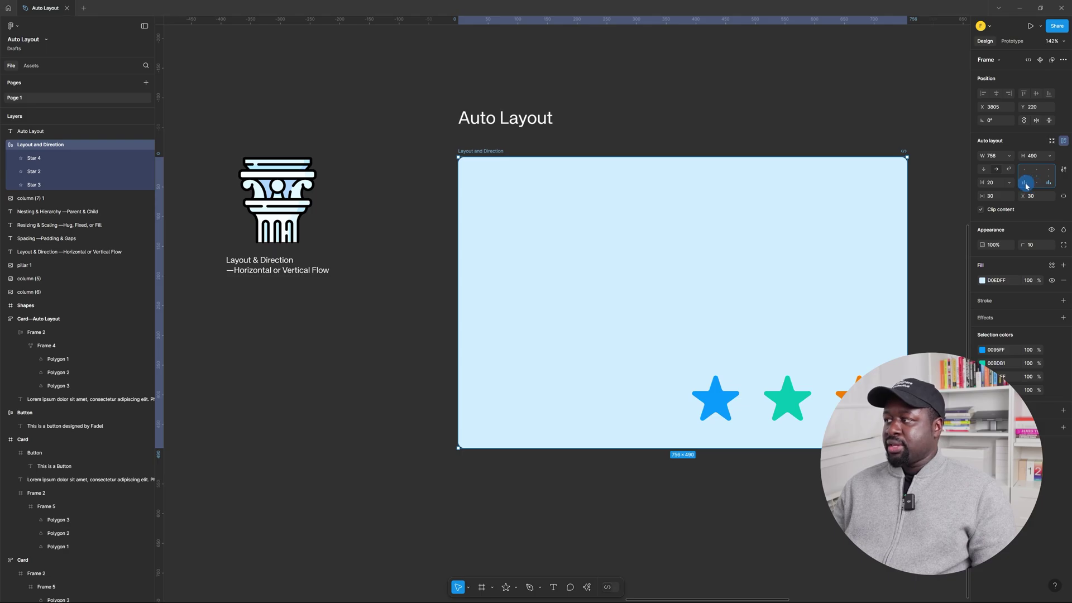
{"action": "left_click", "coordinate": [1025, 183]}
{"action": "left_click", "coordinate": [1025, 176]}
{"action": "left_click", "coordinate": [1024, 169]}
{"action": "left_click", "coordinate": [1036, 169]}
{"action": "left_click", "coordinate": [1037, 176]}
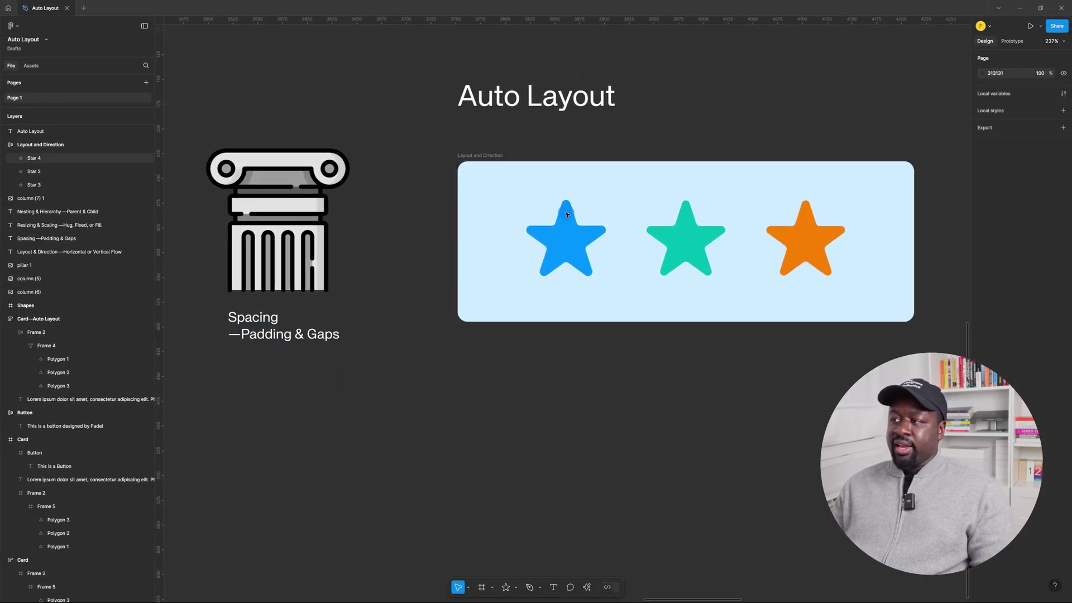
Step: Set the gap between the stars in the Auto Layout frame of the Spacing section to 60
{"action": "left_click", "coordinate": [475, 159]}
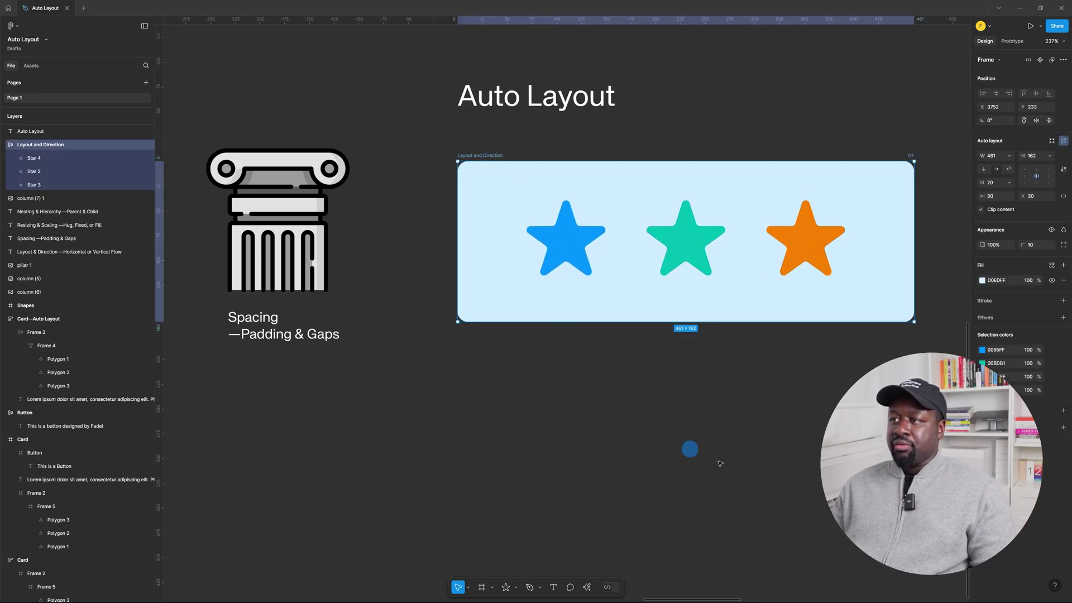
{"action": "left_click", "coordinate": [997, 184]}
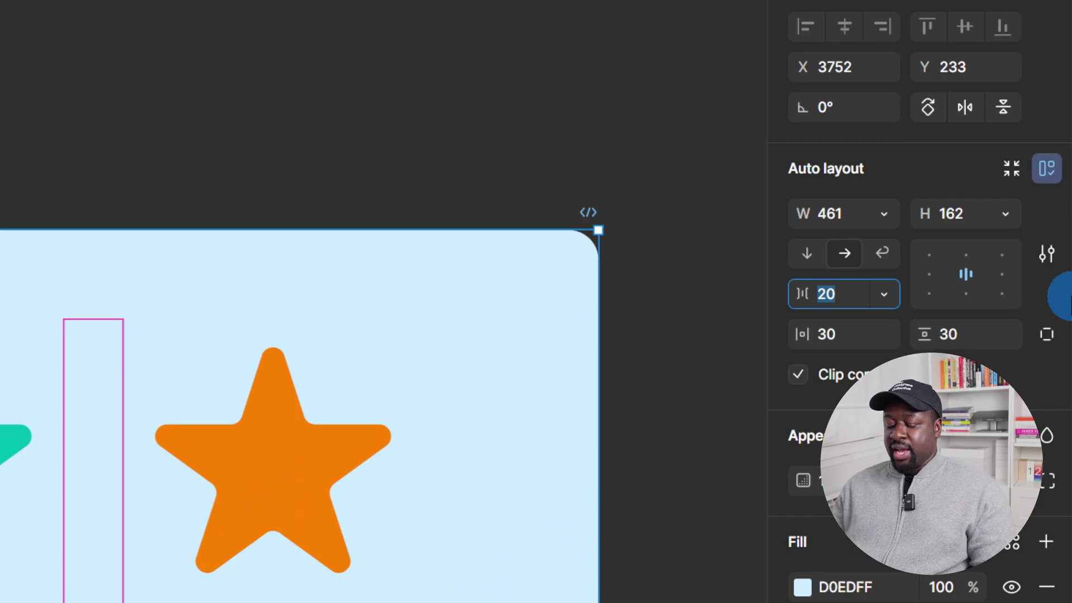
{"action": "key", "text": "Return"}
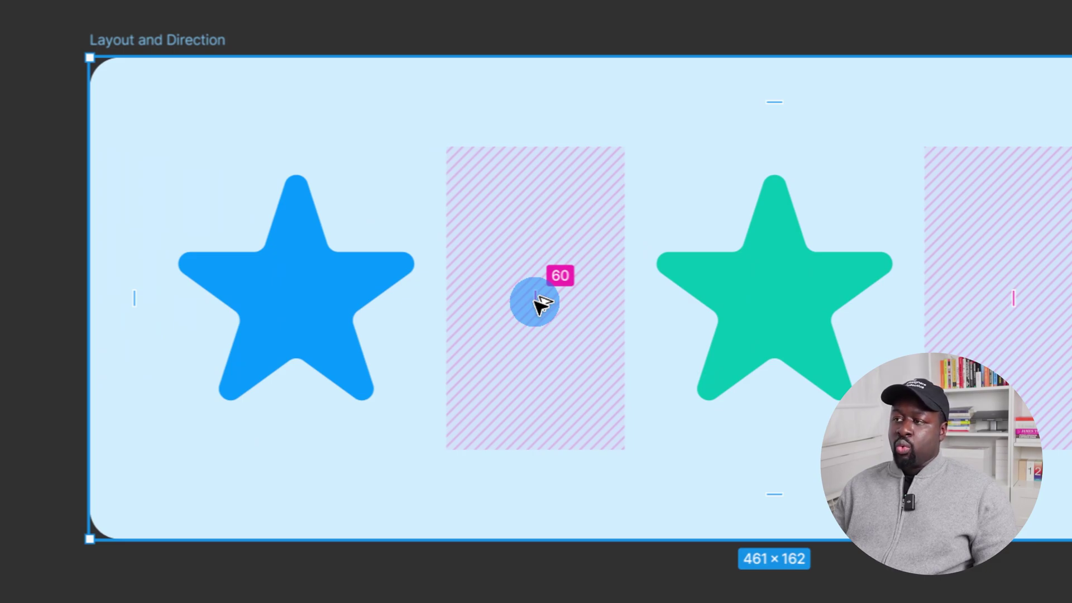
Step: Adjust the gap between the stars directly on the canvas to 54 and restore it to exactly 60
{"action": "mouse_move", "coordinate": [535, 301]}
{"action": "left_mouse_down"}
{"action": "mouse_move", "coordinate": [554, 301]}
{"action": "mouse_move", "coordinate": [480, 304]}
{"action": "mouse_move", "coordinate": [555, 302]}
{"action": "mouse_move", "coordinate": [491, 301]}
{"action": "mouse_move", "coordinate": [527, 302]}
{"action": "left_mouse_up"}
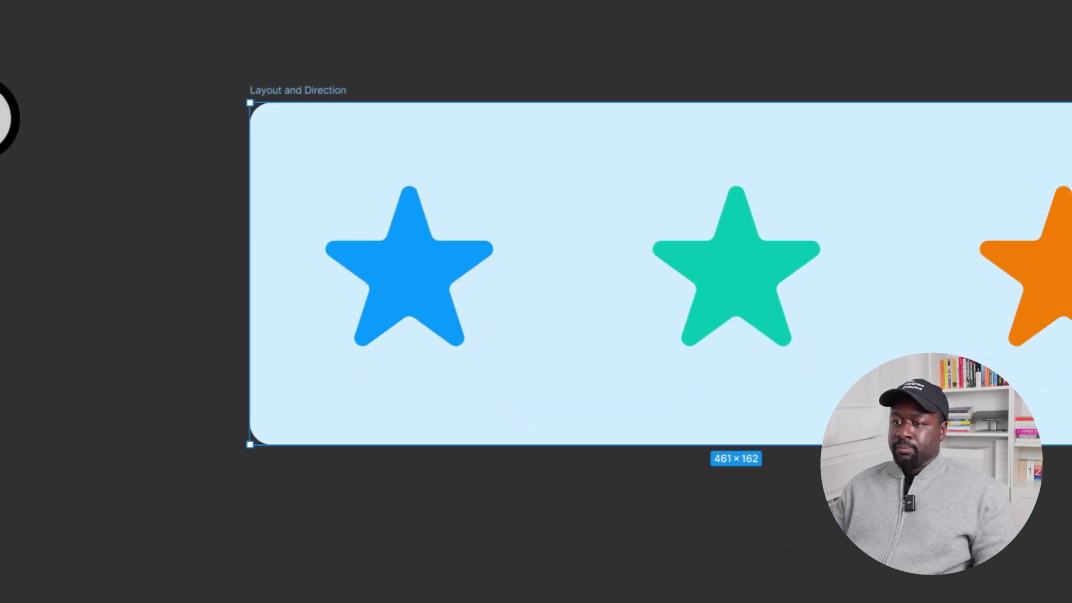
{"action": "scroll", "coordinate": [235, 212], "scroll_direction": "down", "scroll_amount": 2}
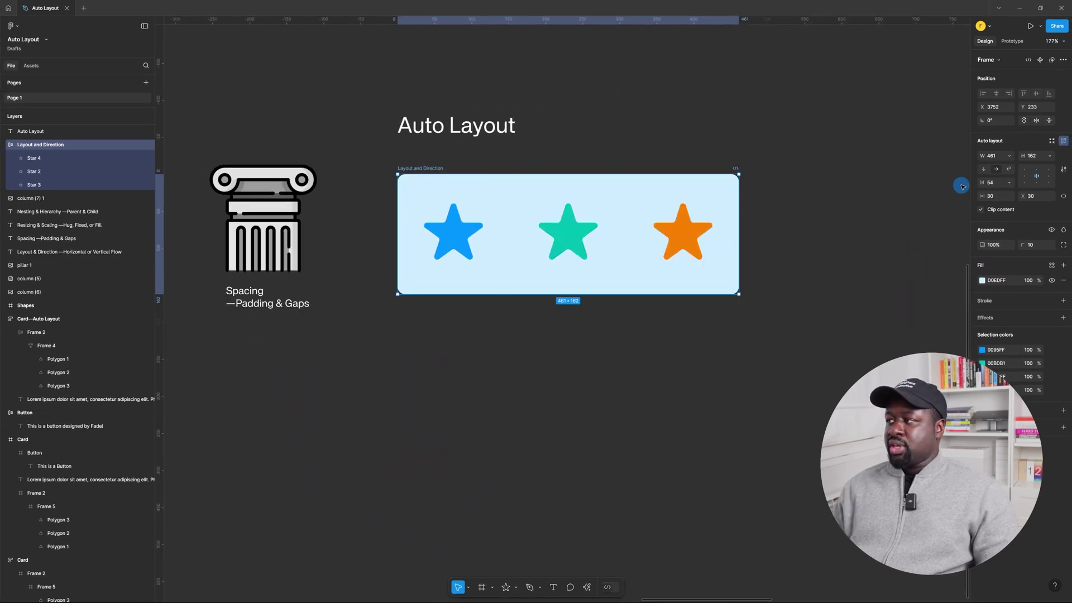
{"action": "left_click", "coordinate": [991, 186]}
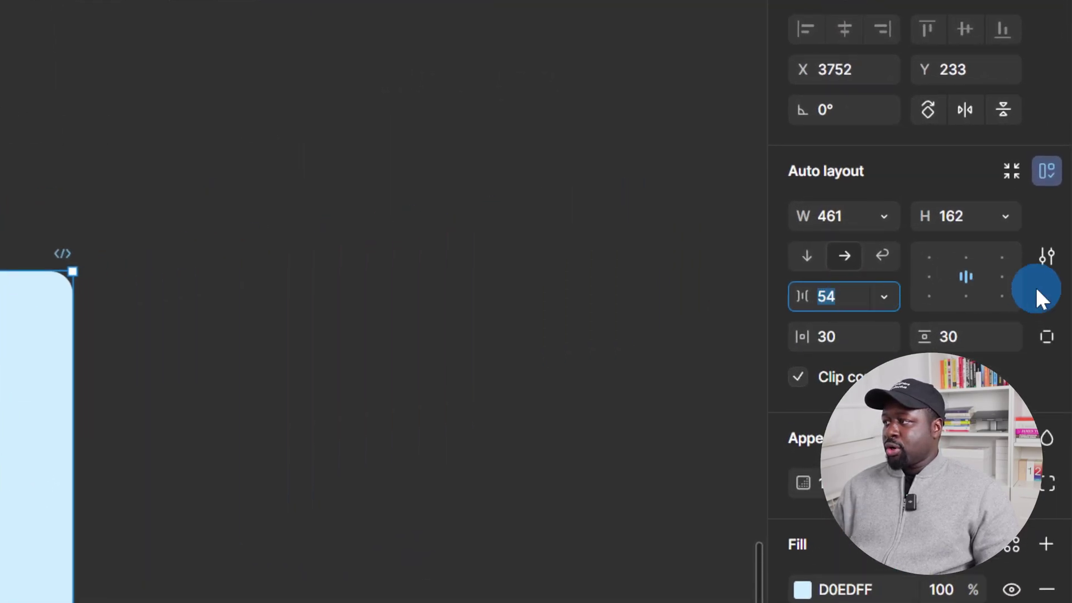
{"action": "type", "text": "60"}
{"action": "key", "text": "Return"}
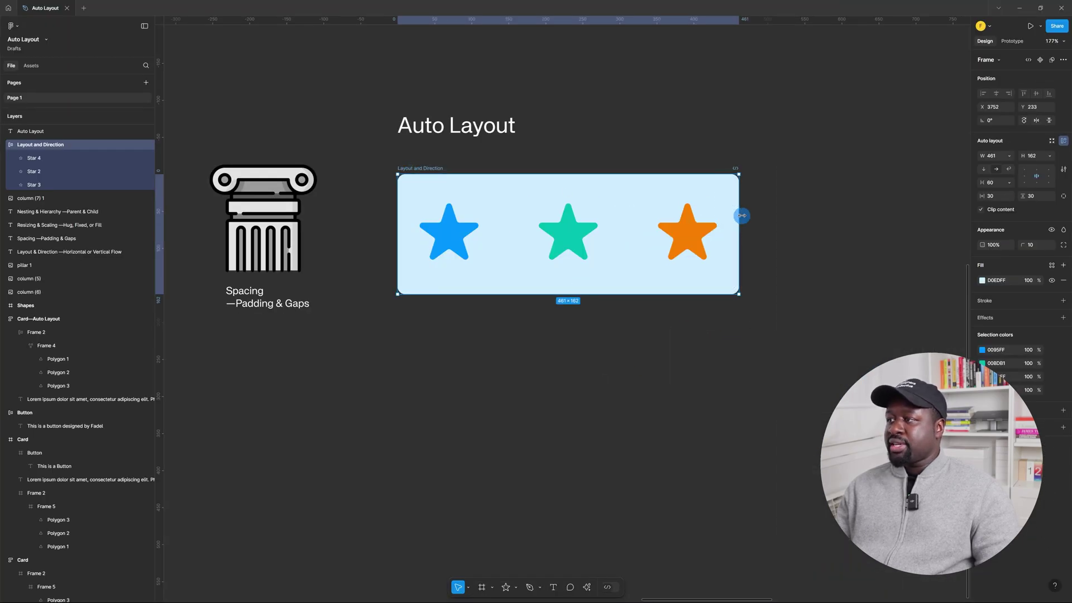
Step: Set the gap between the stars to Auto while resizing the frame's width to 742 and back down to 641
{"action": "left_click_drag", "start_coordinate": [741, 215], "coordinate": [947, 215]}
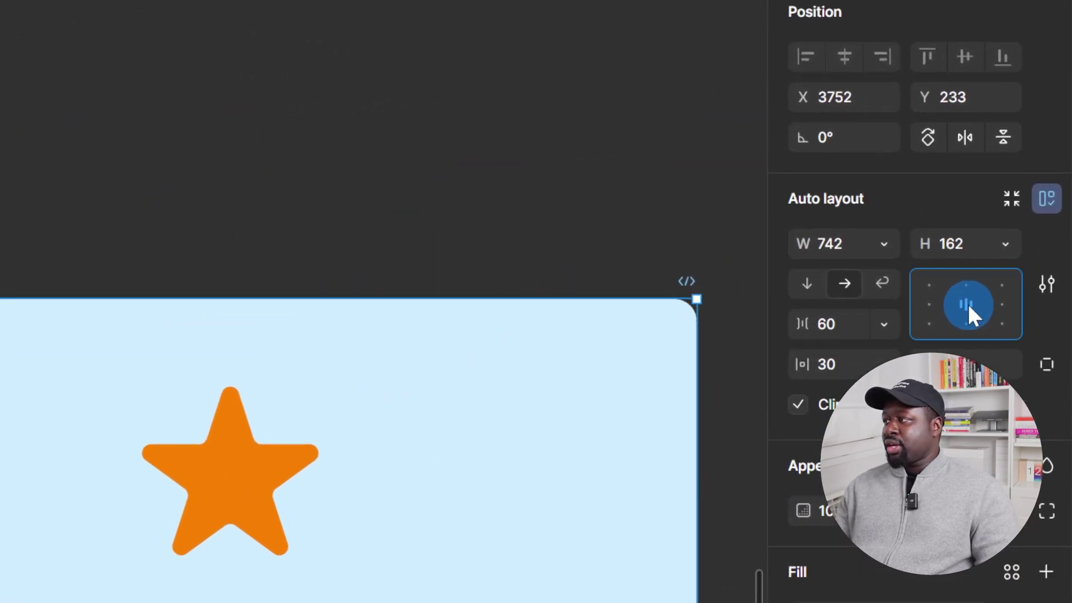
{"action": "left_click", "coordinate": [1037, 179]}
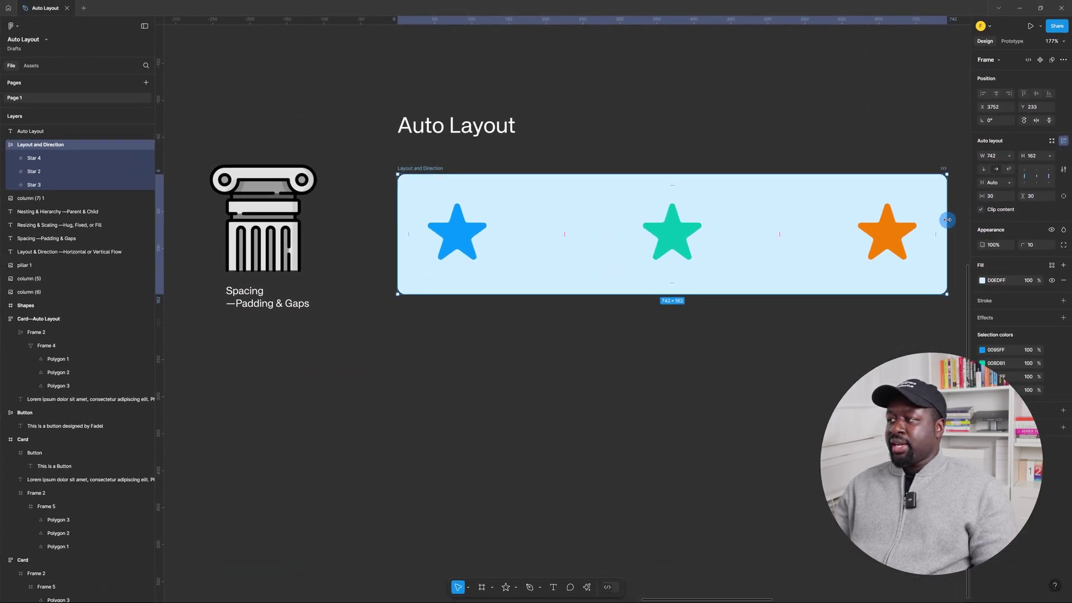
{"action": "left_click_drag", "start_coordinate": [947, 220], "coordinate": [872, 235]}
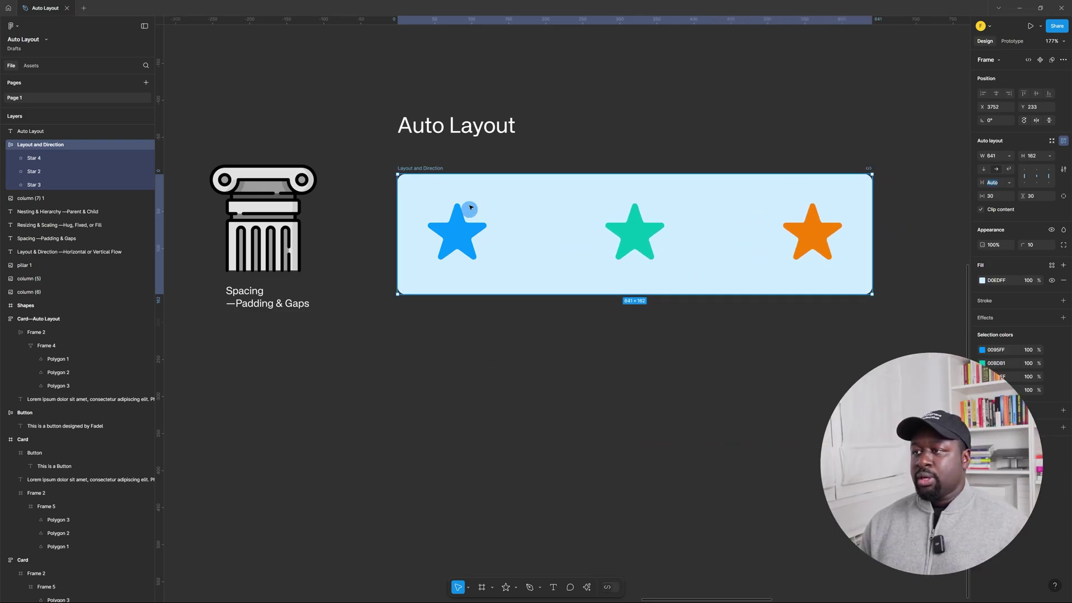
Step: Set the gap between the stars to a fixed 60 and align them to the center of the frame
{"action": "left_click", "coordinate": [1005, 183]}
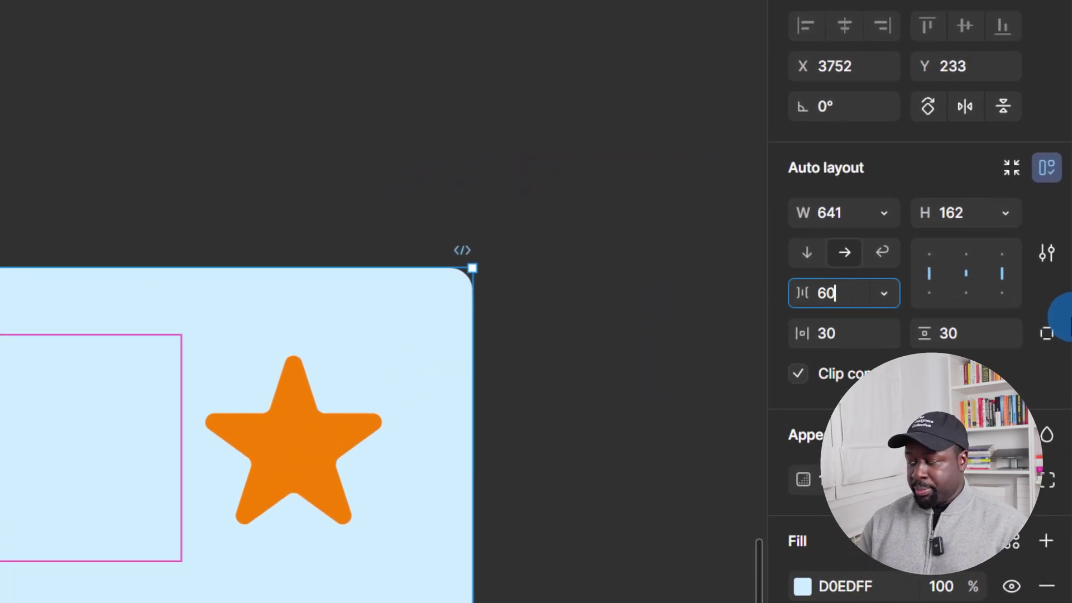
{"action": "key", "text": "Return"}
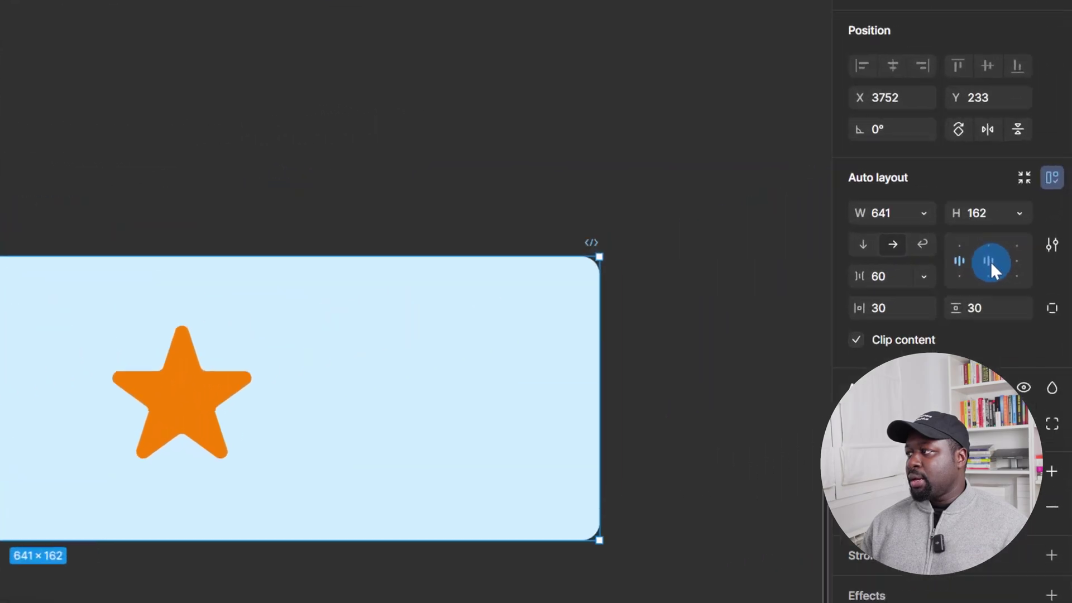
{"action": "left_click", "coordinate": [1036, 176]}
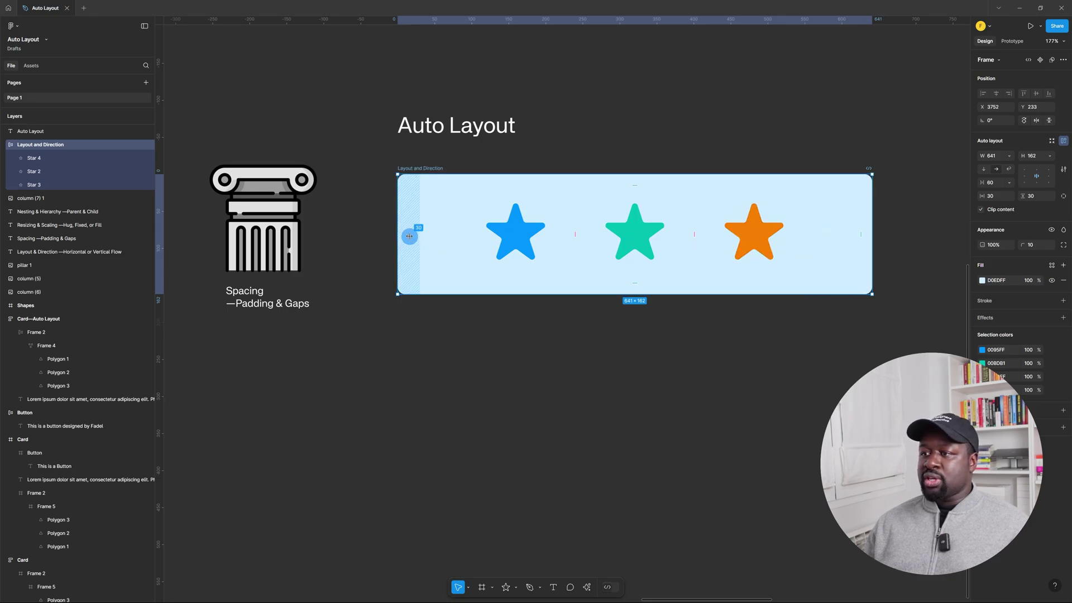
Step: Set the star frame's horizontal and vertical padding to 40 each
{"action": "left_click", "coordinate": [1003, 200]}
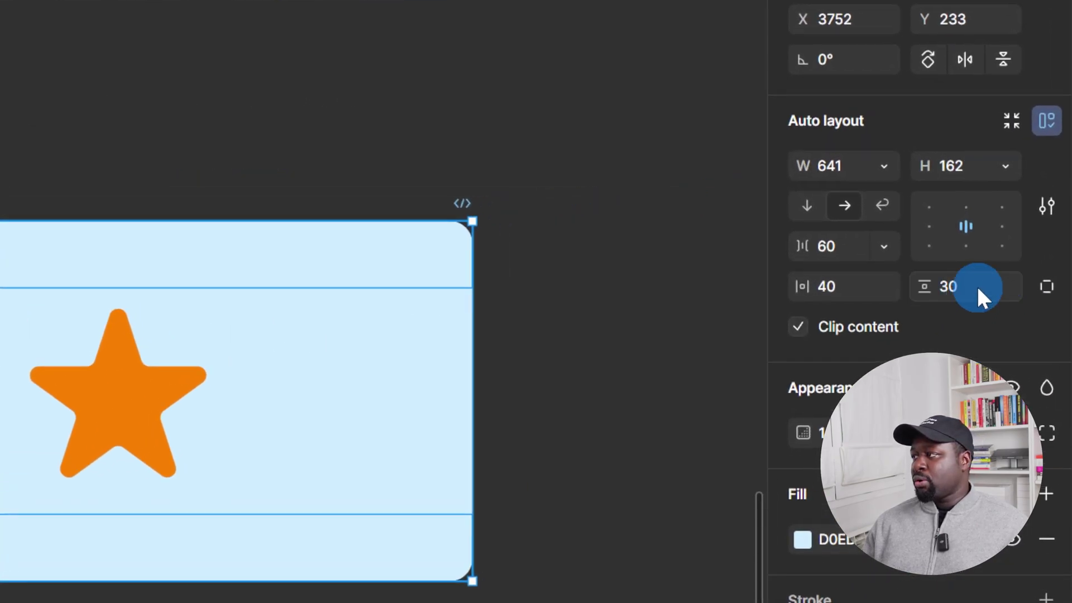
{"action": "left_click", "coordinate": [977, 287]}
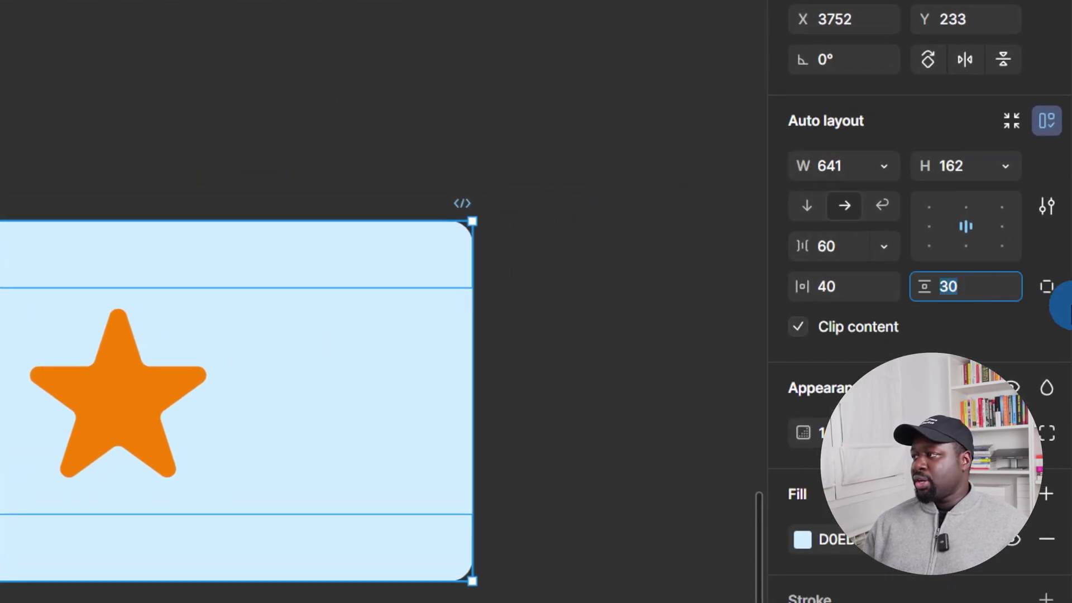
{"action": "key", "text": "Return"}
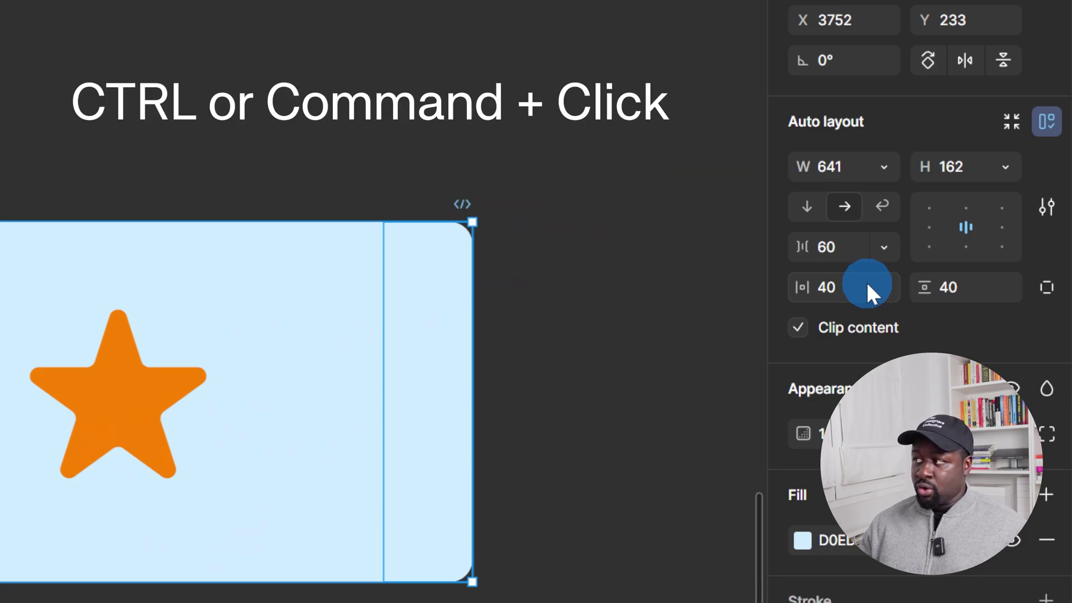
Step: Set the padding on all sides of the star frame to 60 through a single combined value
{"action": "left_click", "coordinate": [867, 285], "text": "ctrl"}
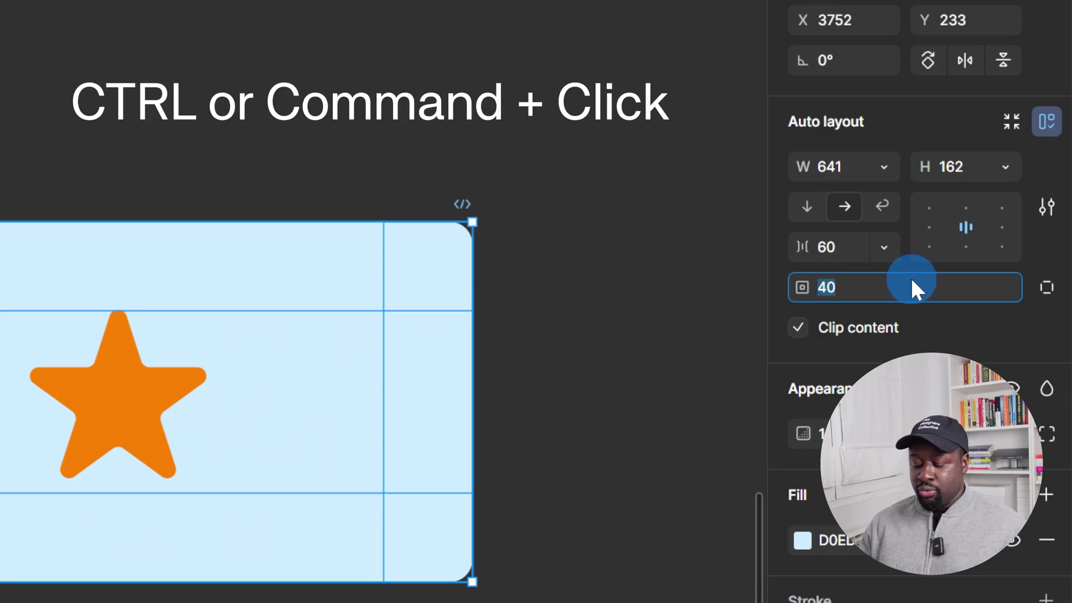
{"action": "type", "text": "60"}
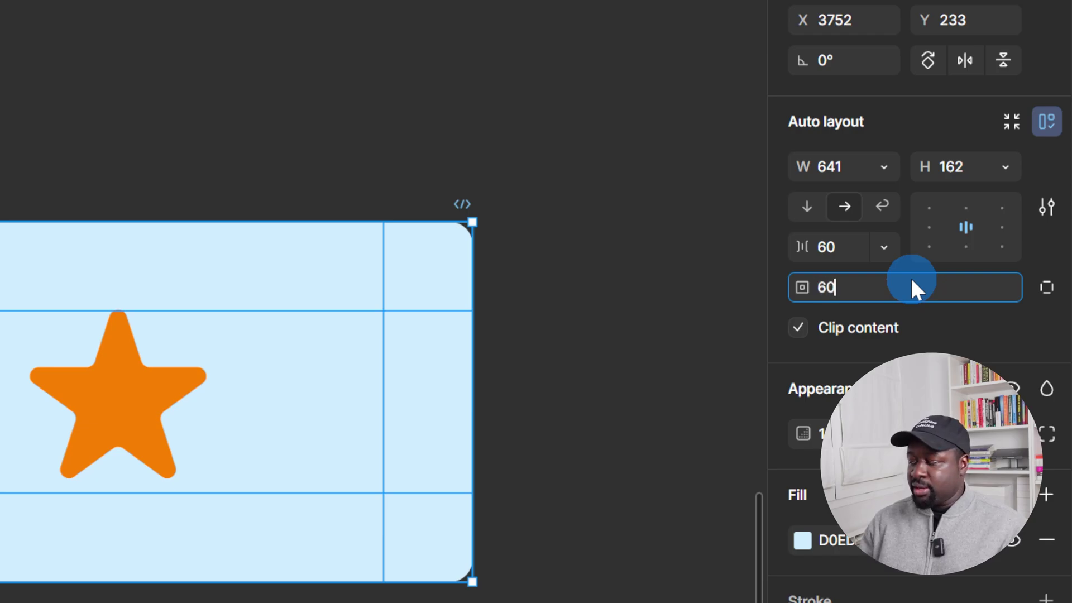
{"action": "key", "text": "Return"}
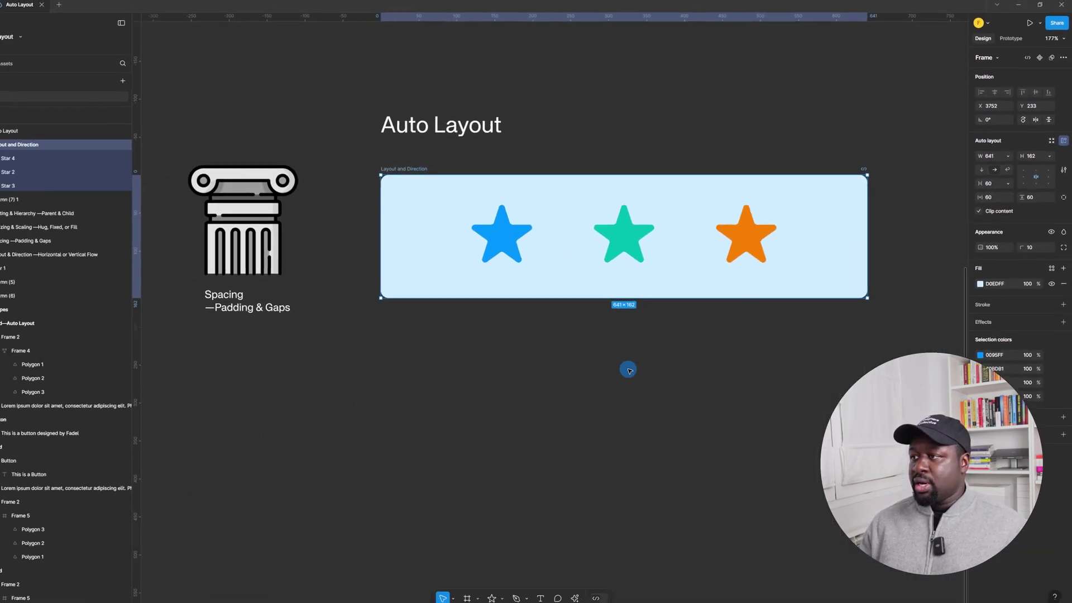
{"action": "left_click", "coordinate": [627, 366]}
Step: Switch the star frame to individual padding and set its bottom padding to 100
{"action": "left_click", "coordinate": [439, 244]}
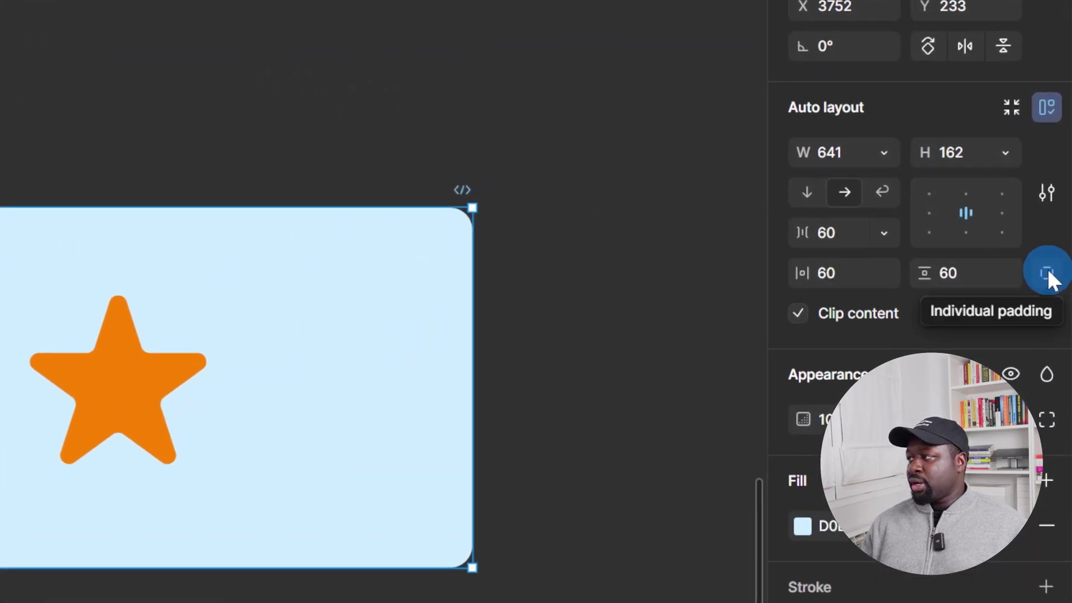
{"action": "left_click", "coordinate": [1063, 196]}
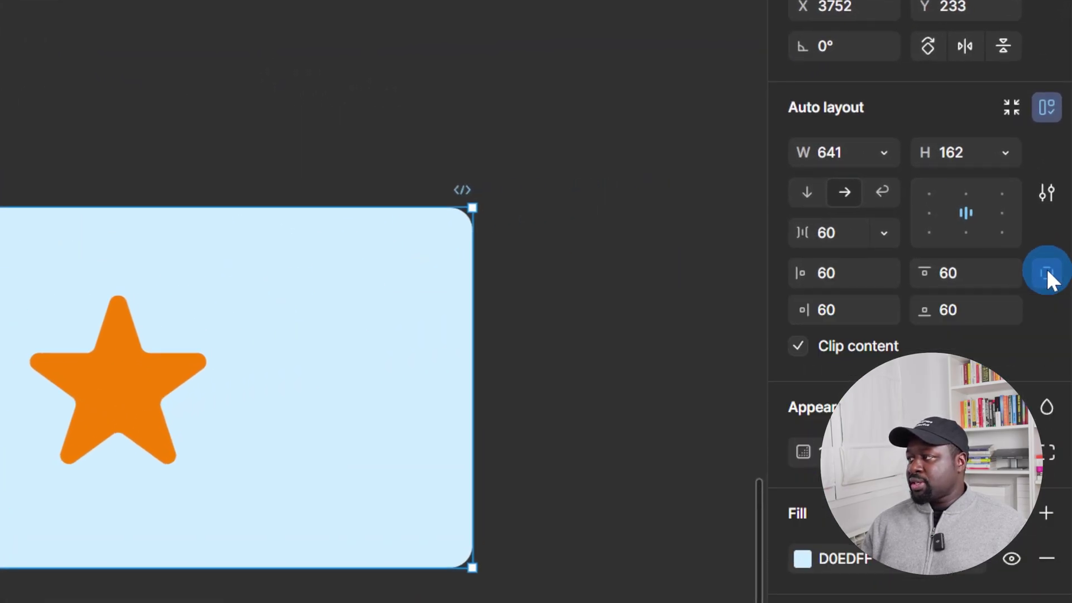
{"action": "left_click_drag", "start_coordinate": [915, 310], "coordinate": [933, 309]}
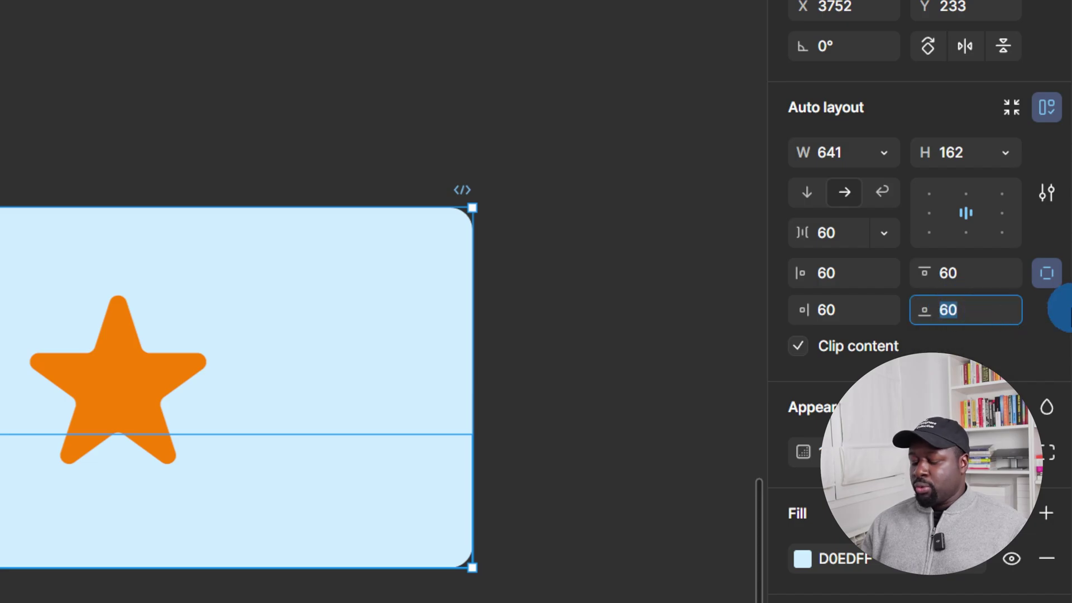
{"action": "type", "text": "100"}
{"action": "key", "text": "Return"}
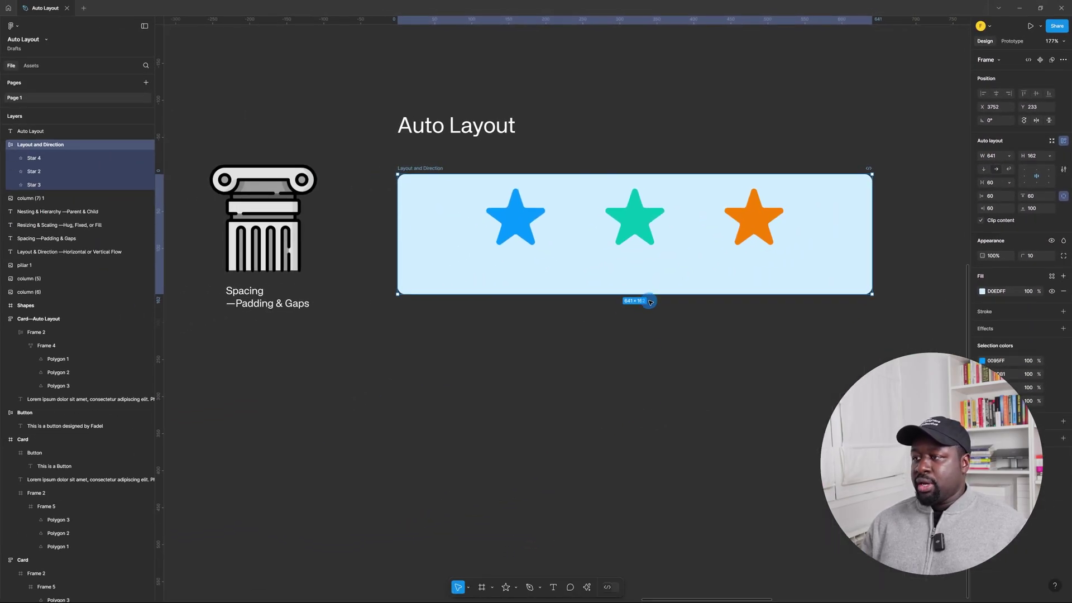
{"action": "mouse_move", "coordinate": [636, 275]}
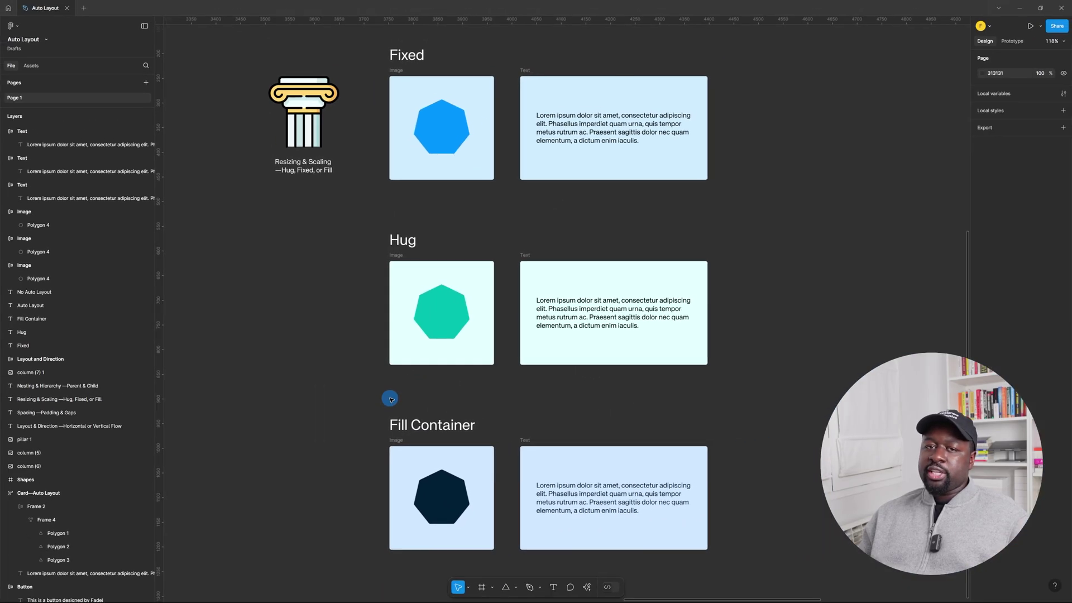
Step: Check the width and height resizing options of the image frame in the Fixed example
{"action": "scroll", "coordinate": [628, 349], "scroll_direction": "up", "scroll_amount": 3}
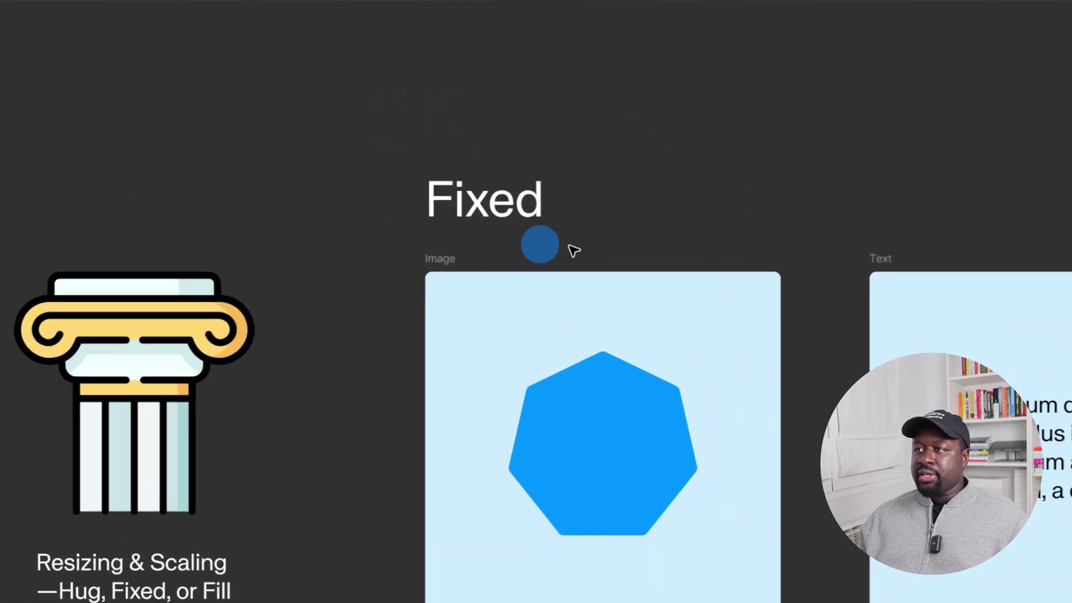
{"action": "left_click", "coordinate": [447, 260]}
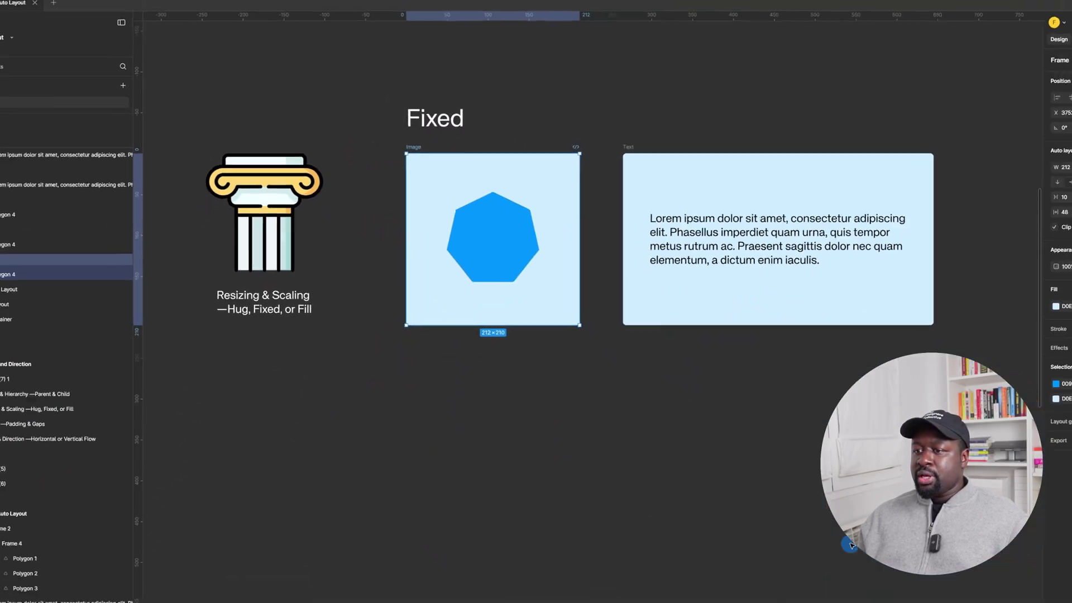
{"action": "left_click", "coordinate": [1045, 176]}
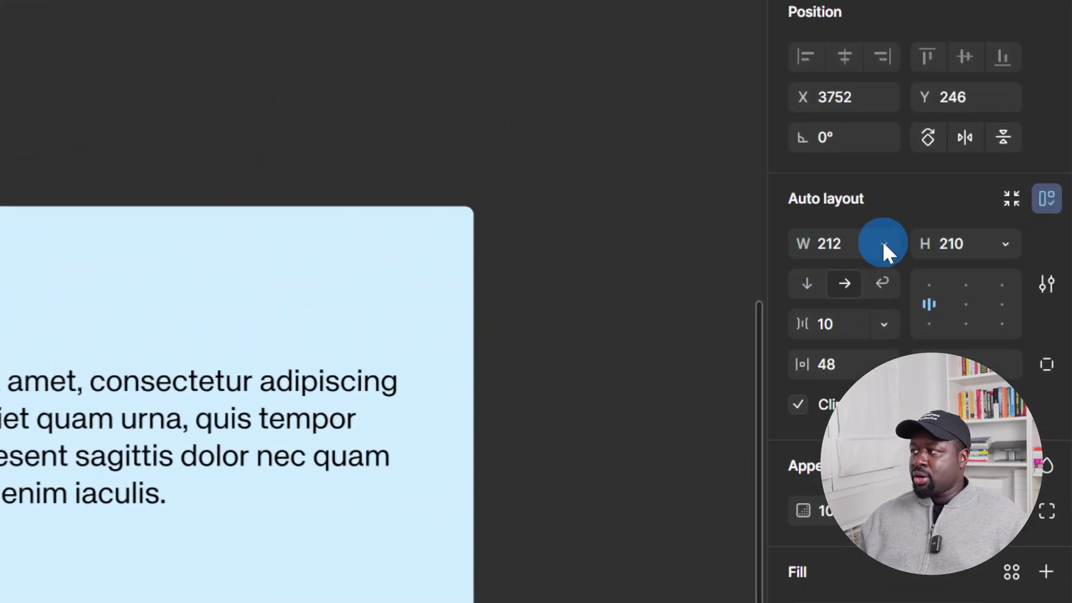
{"action": "left_click", "coordinate": [884, 246]}
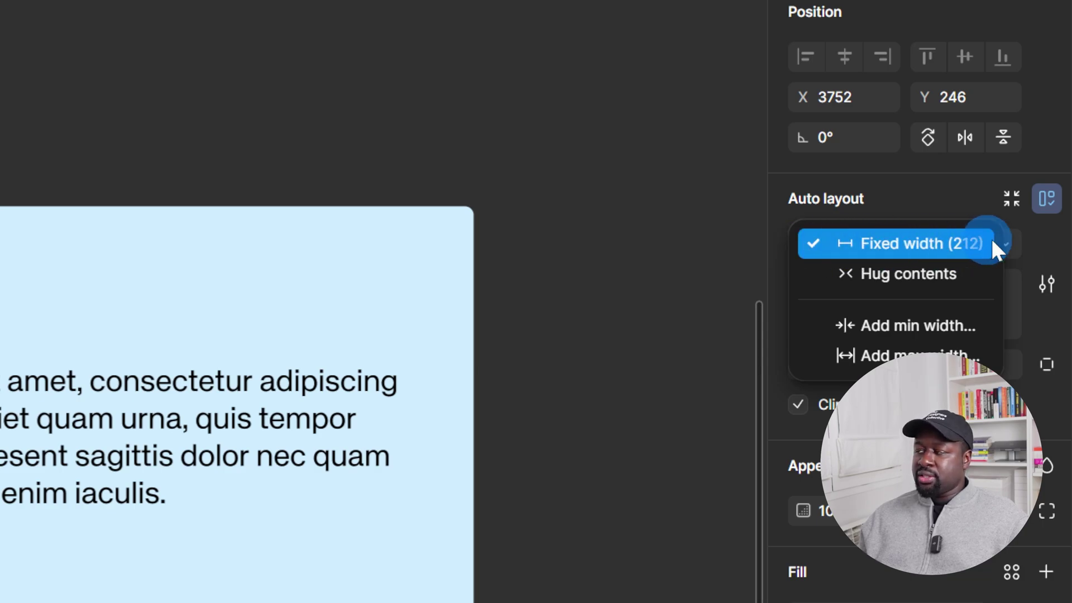
{"action": "left_click", "coordinate": [1033, 257]}
{"action": "left_click", "coordinate": [1008, 244]}
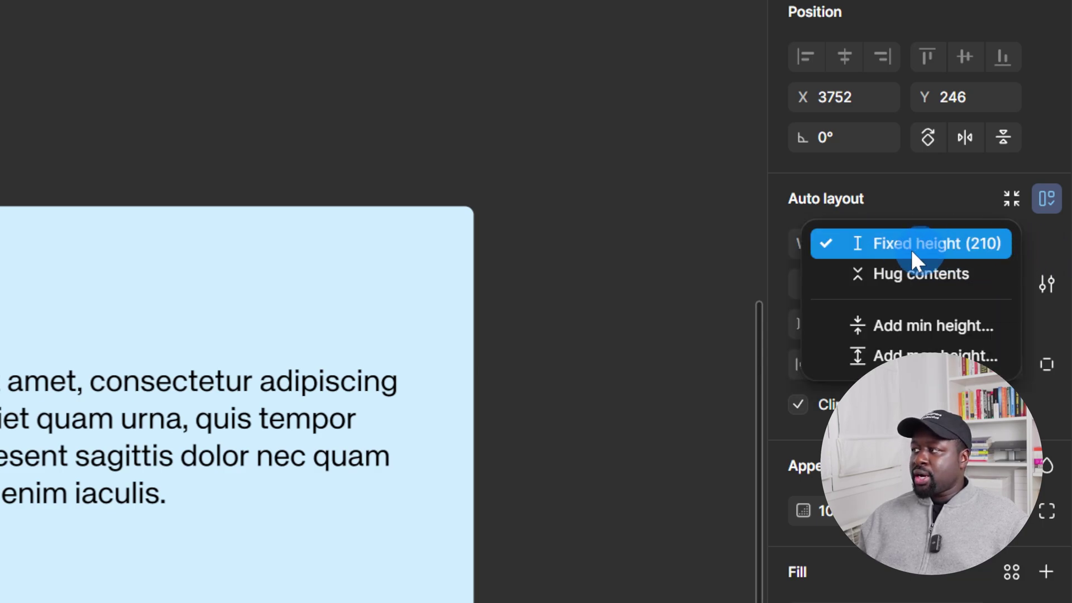
{"action": "left_click", "coordinate": [1060, 239]}
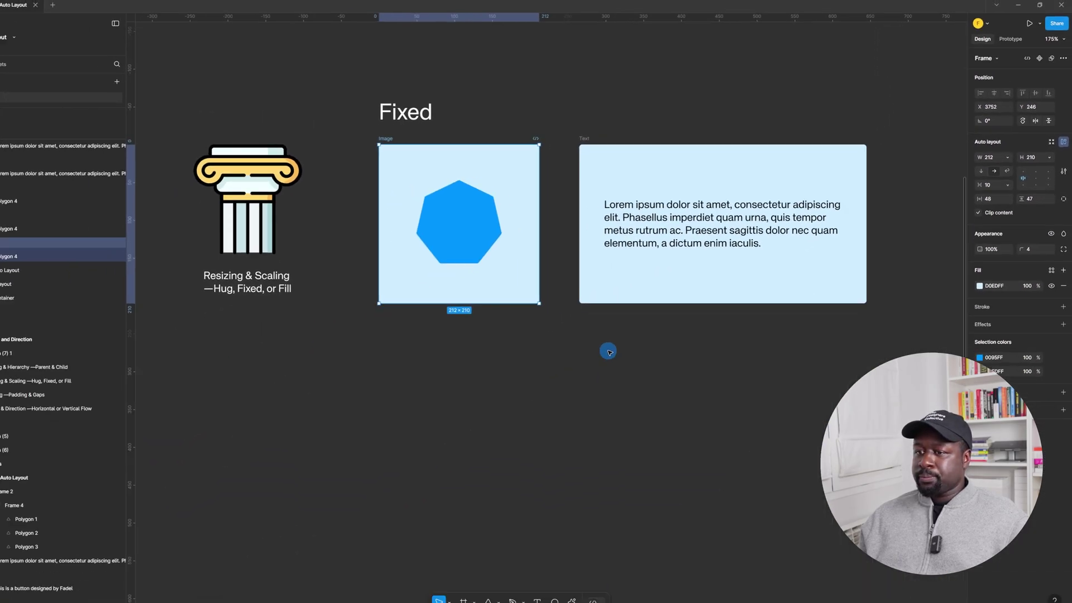
{"action": "left_click", "coordinate": [610, 349]}
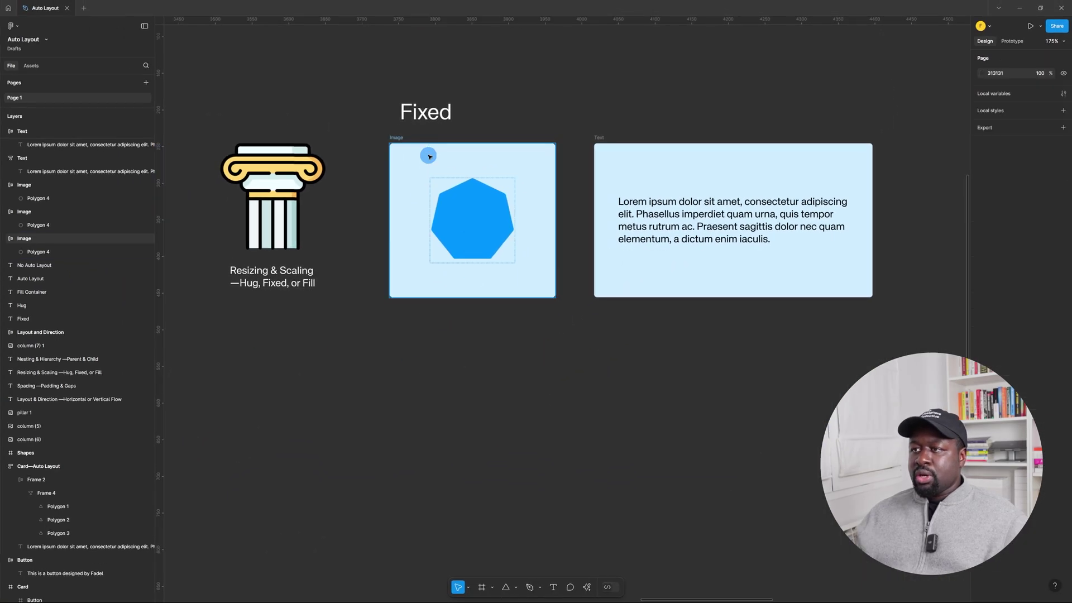
Step: Enlarge the image frame in the Fixed example to about 313 by 325
{"action": "left_click", "coordinate": [399, 139]}
{"action": "left_click_drag", "start_coordinate": [389, 298], "coordinate": [326, 382]}
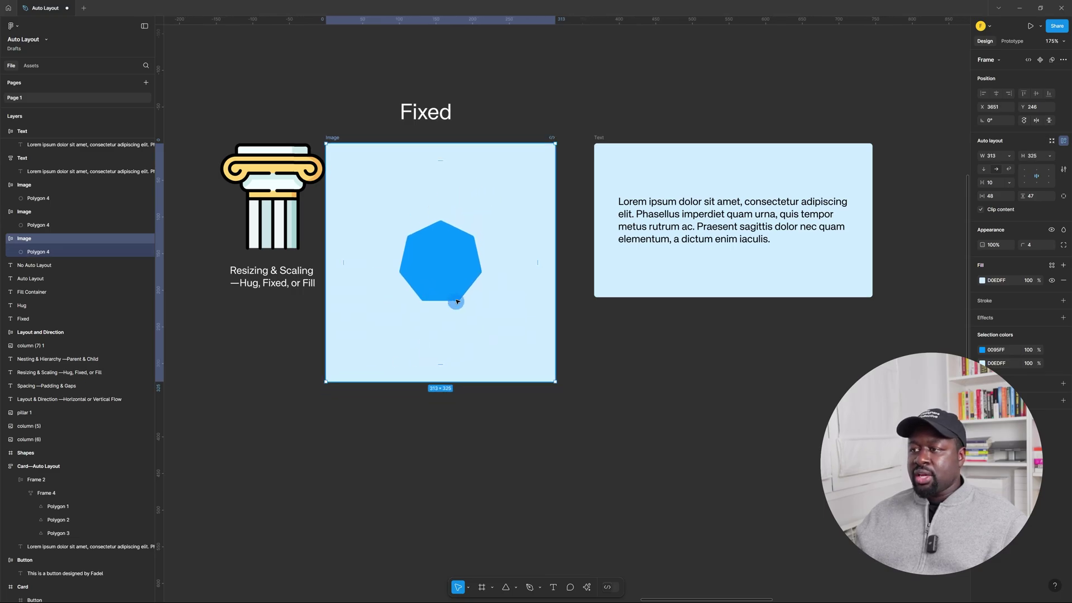
Step: Check the width and height resizing options of the blue polygon inside the image frame
{"action": "left_click", "coordinate": [447, 244]}
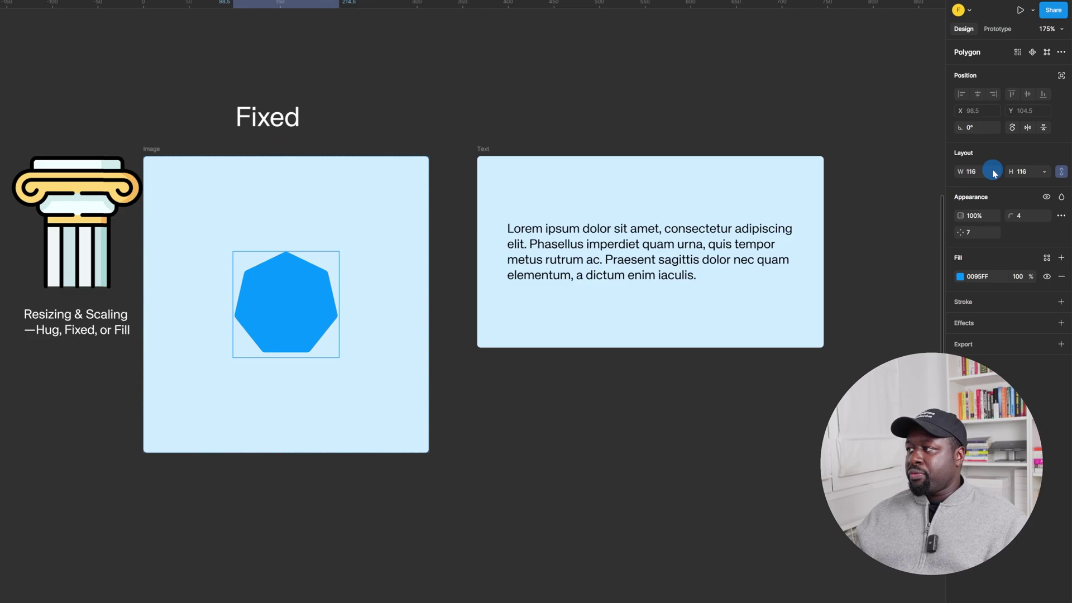
{"action": "left_click", "coordinate": [1008, 156]}
{"action": "left_click", "coordinate": [1029, 151]}
{"action": "left_click", "coordinate": [1006, 285]}
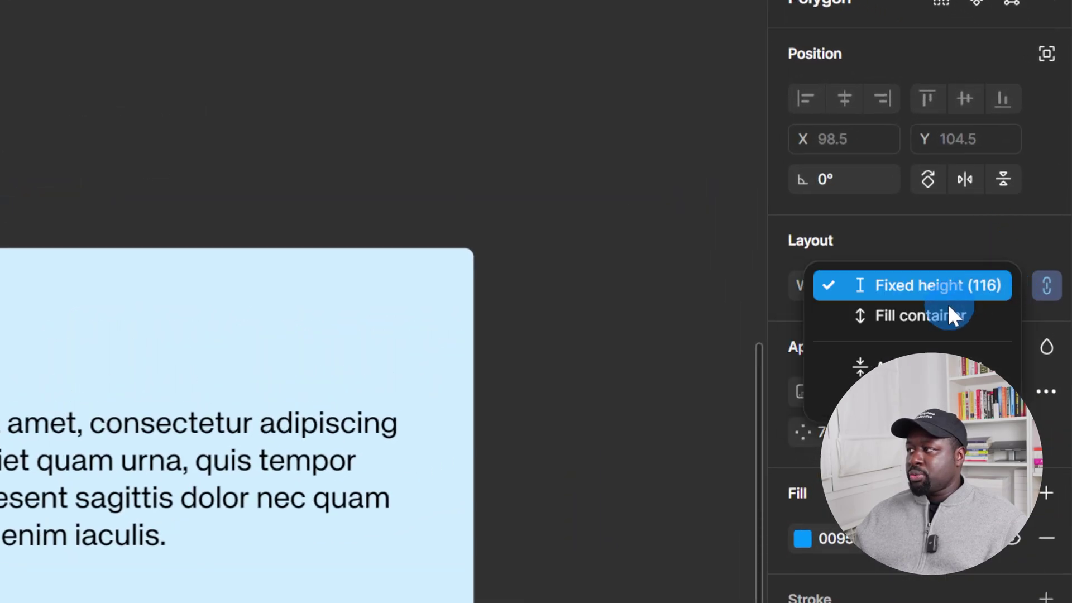
{"action": "left_click", "coordinate": [977, 285]}
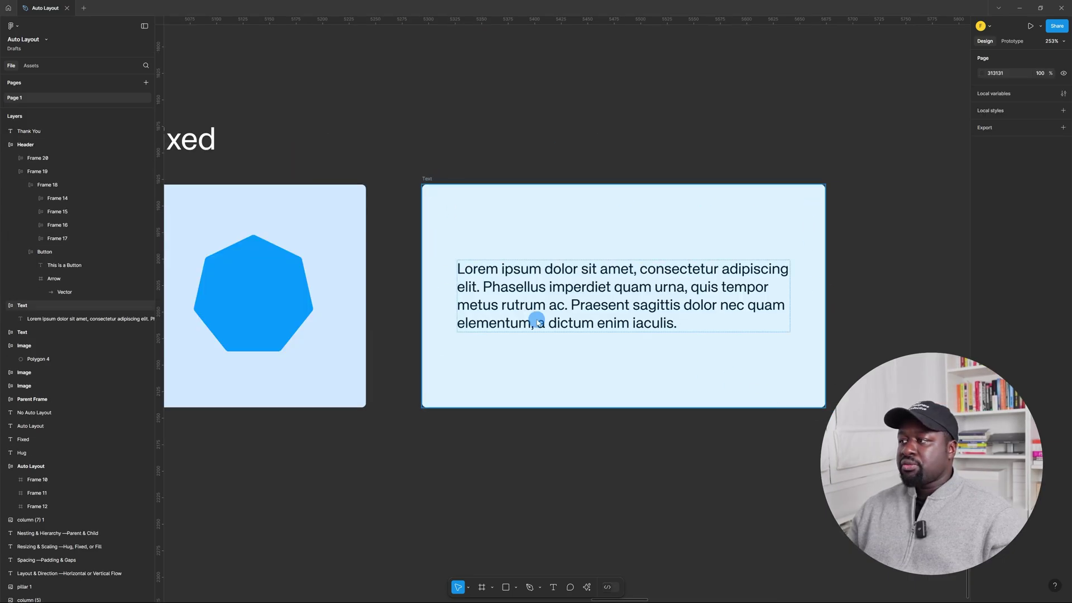
Step: Resize the text frame in the Fixed example to about 389 by 205
{"action": "left_click", "coordinate": [427, 178]}
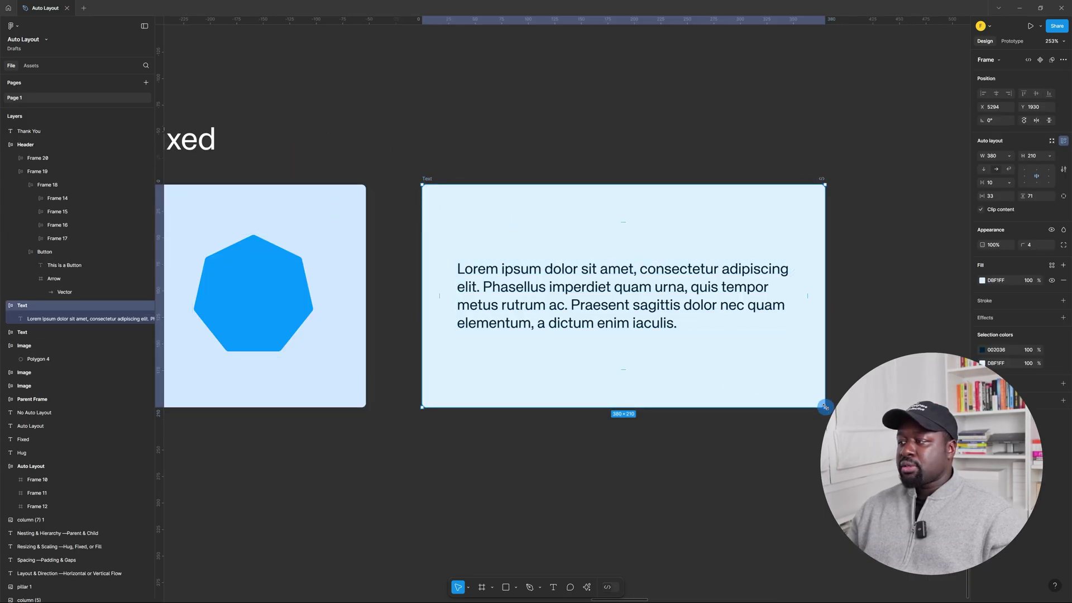
{"action": "mouse_move", "coordinate": [825, 407]}
{"action": "left_mouse_down"}
{"action": "mouse_move", "coordinate": [730, 370]}
{"action": "mouse_move", "coordinate": [685, 450]}
{"action": "mouse_move", "coordinate": [854, 371]}
{"action": "mouse_move", "coordinate": [835, 401]}
{"action": "left_mouse_up"}
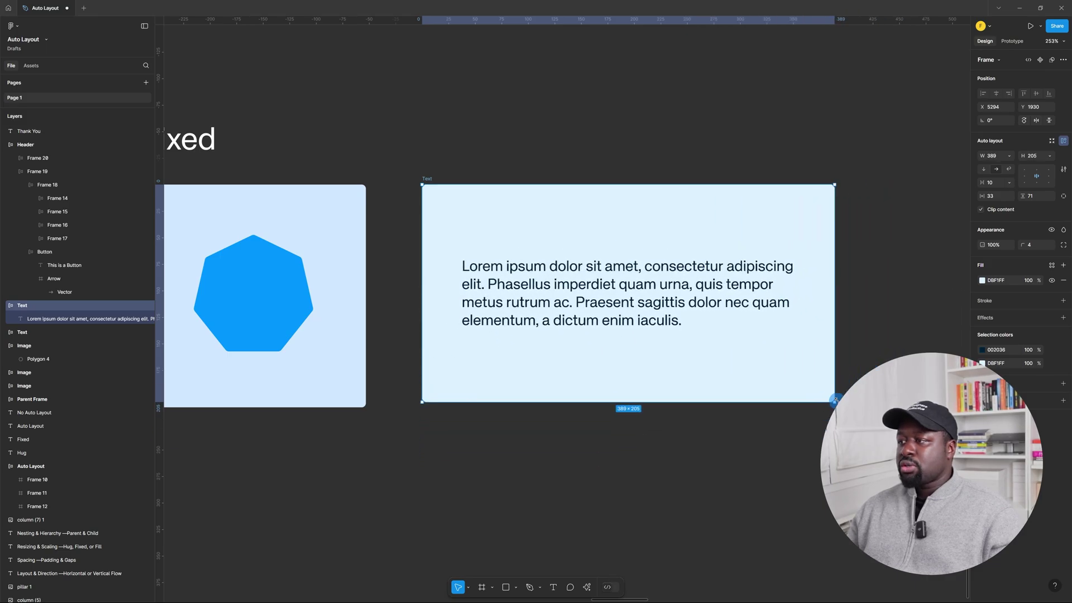
Step: Review the paragraph's width and height resizing options and set its height to Hug contents
{"action": "left_click", "coordinate": [708, 292]}
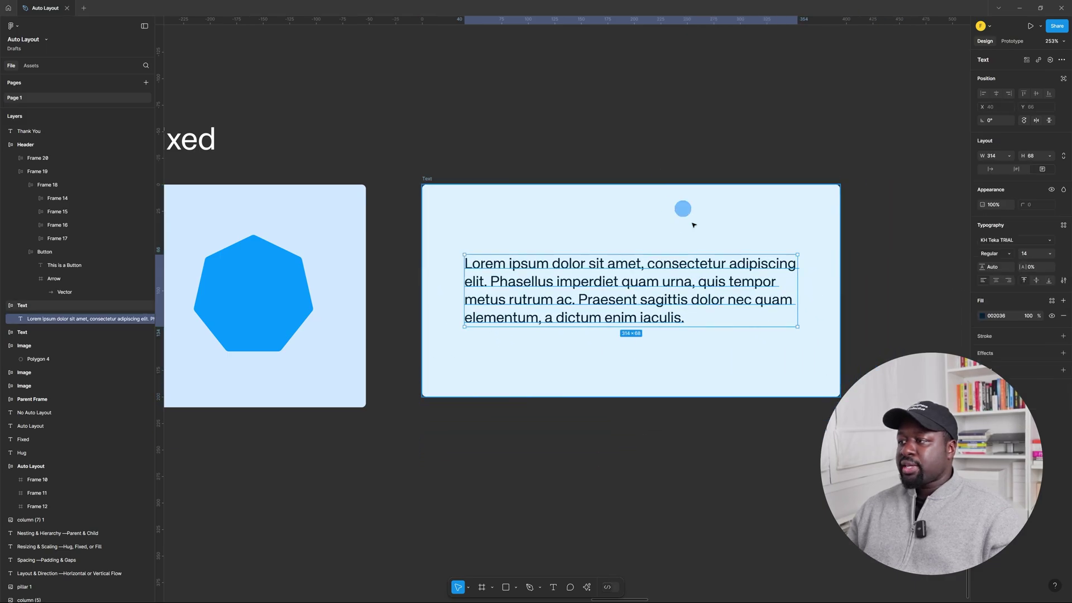
{"action": "left_click", "coordinate": [1007, 159]}
{"action": "left_click", "coordinate": [1011, 157]}
{"action": "left_click", "coordinate": [1040, 156]}
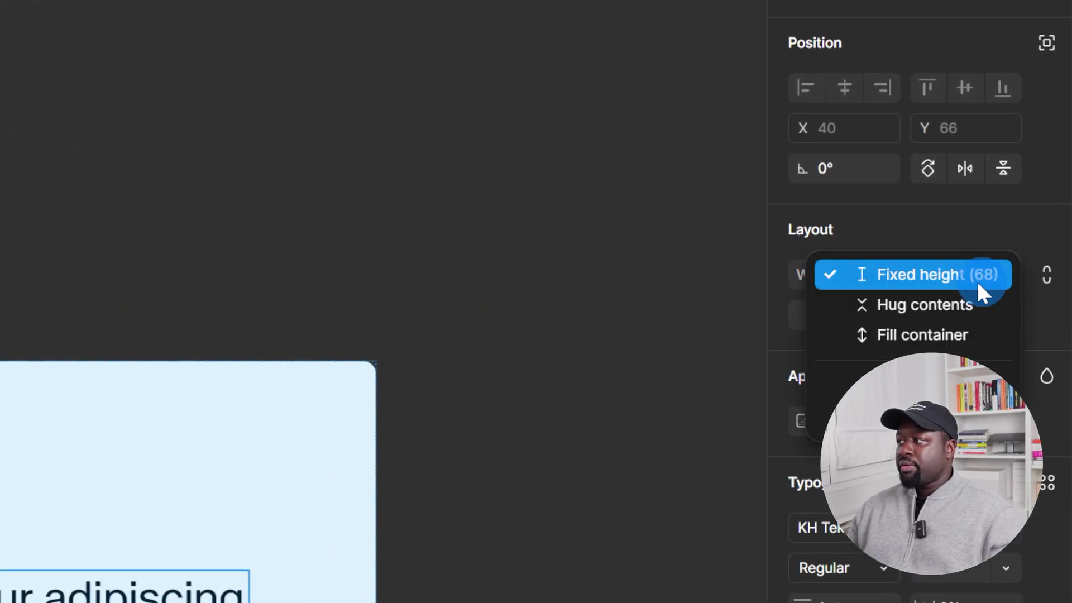
{"action": "left_click", "coordinate": [924, 304]}
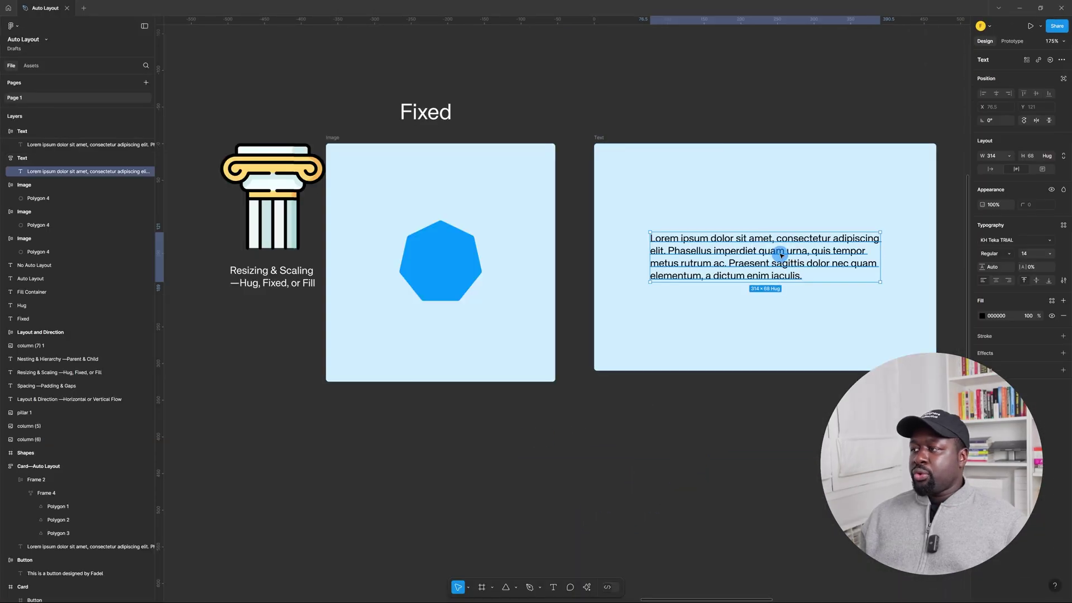
Step: Duplicate the lorem ipsum paragraph six times inside the Fixed text frame
{"action": "key", "text": "ctrl+d"}
{"action": "key", "text": "ctrl+d"}
{"action": "key", "text": "ctrl+d"}
{"action": "key", "text": "ctrl+d"}
{"action": "key", "text": "ctrl+d"}
{"action": "key", "text": "ctrl+d"}
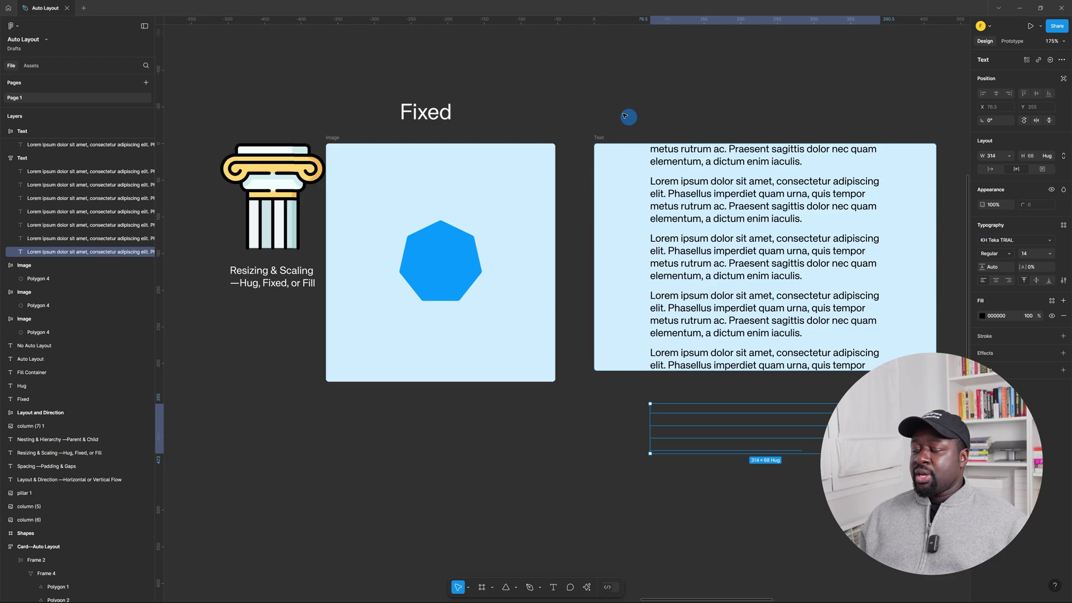
{"action": "left_click", "coordinate": [598, 137]}
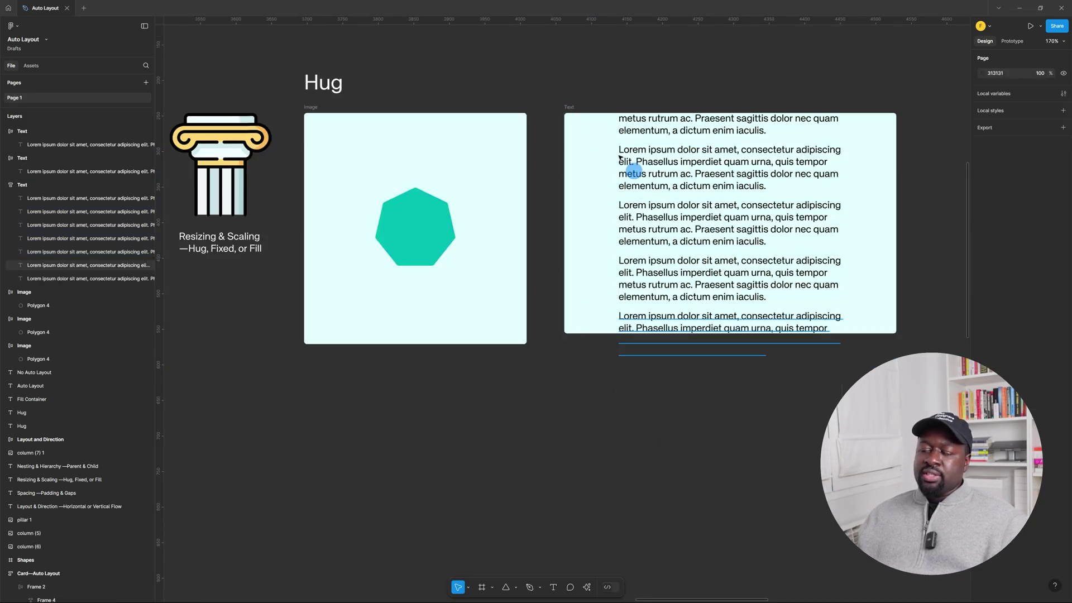
Step: Set both the width and height of the text frame in the Hug example to Hug contents
{"action": "left_click", "coordinate": [564, 105]}
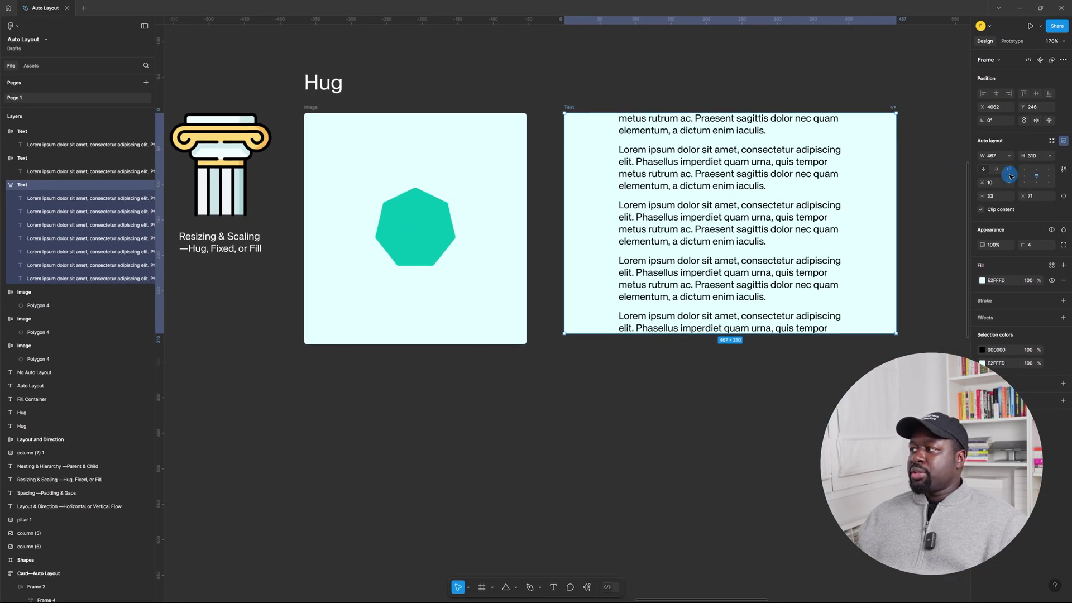
{"action": "left_click", "coordinate": [1019, 169]}
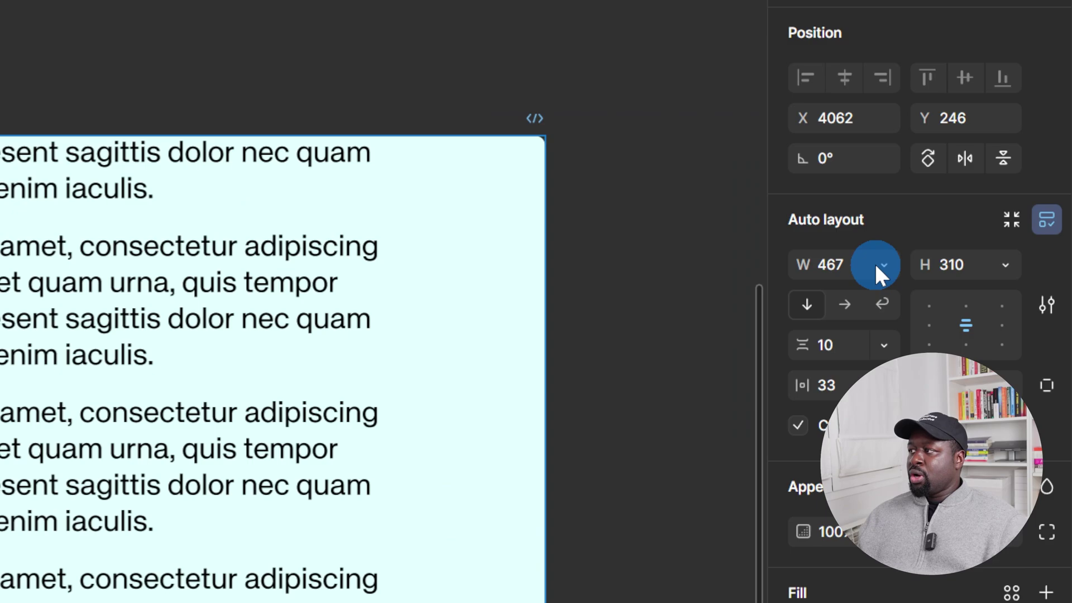
{"action": "left_click", "coordinate": [882, 265]}
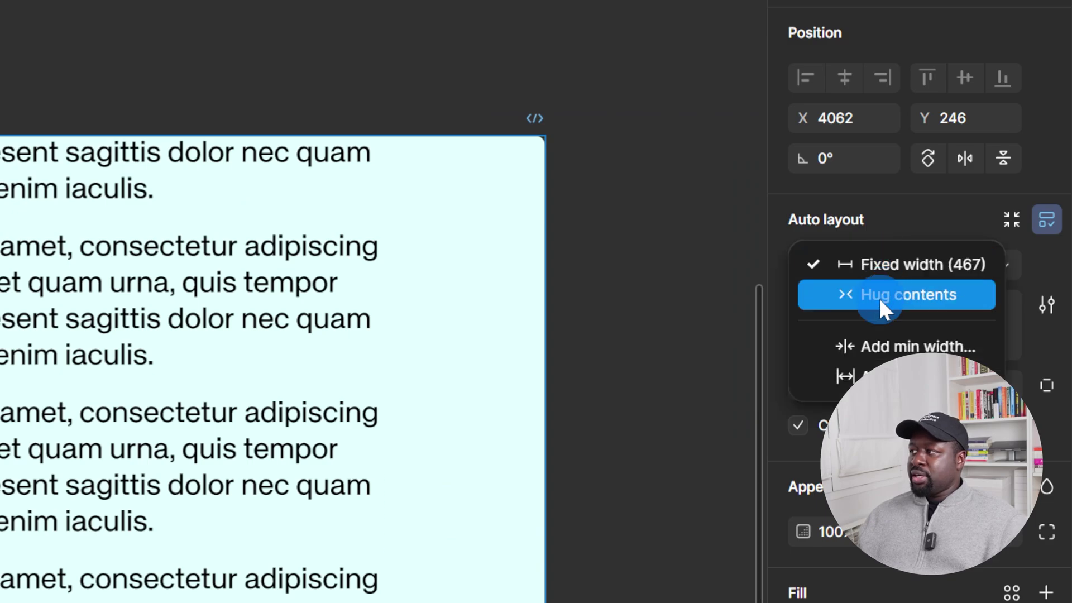
{"action": "left_click", "coordinate": [865, 296]}
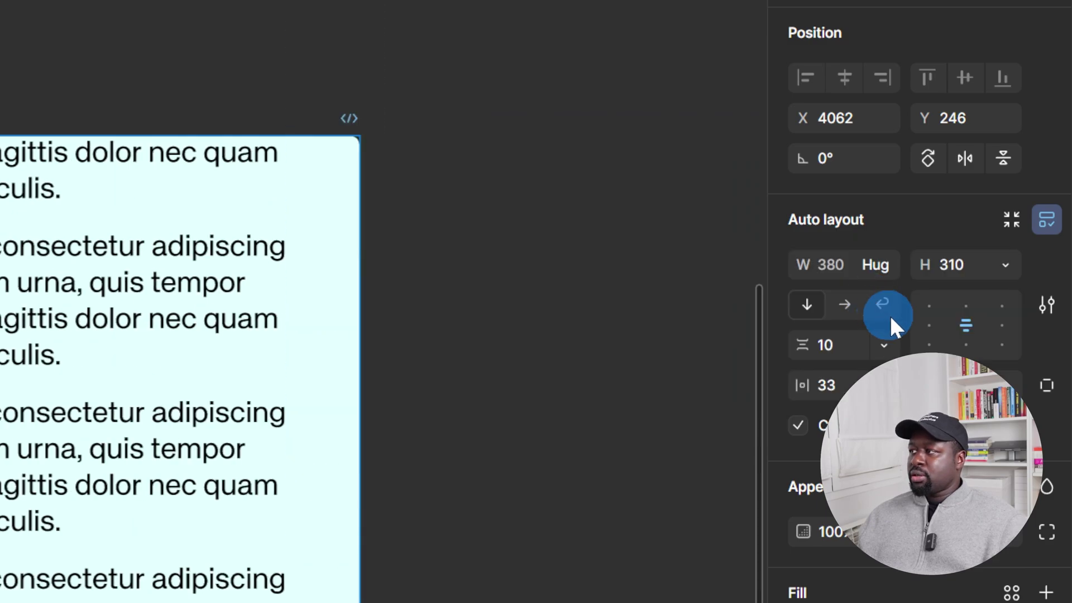
{"action": "left_click", "coordinate": [1011, 266]}
{"action": "left_click", "coordinate": [973, 294]}
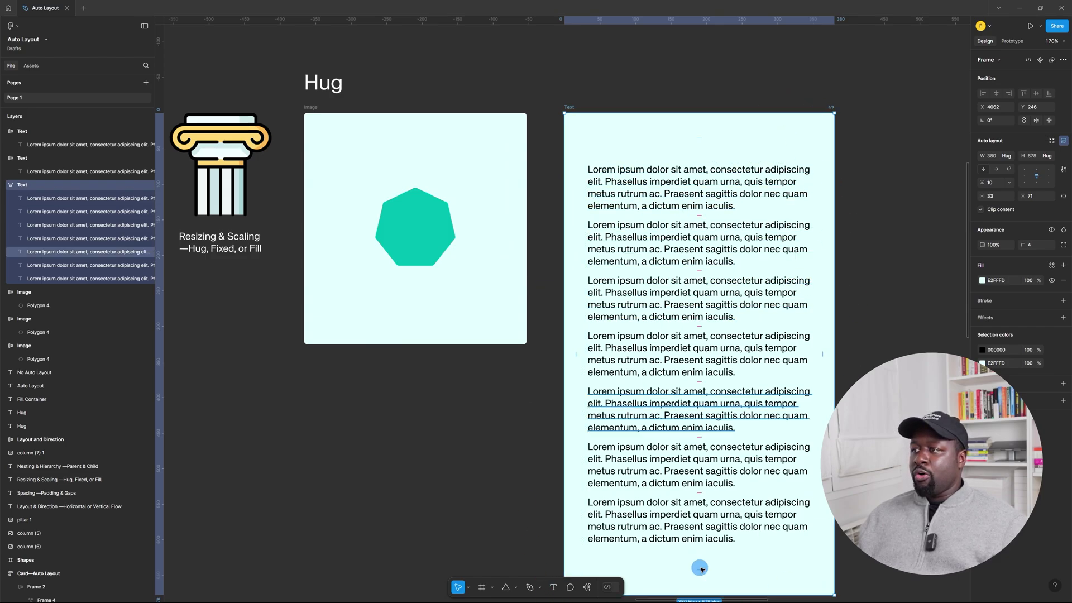
Step: Delete the six lower paragraphs from the Hug text frame, keeping only the first one
{"action": "left_click", "coordinate": [499, 379]}
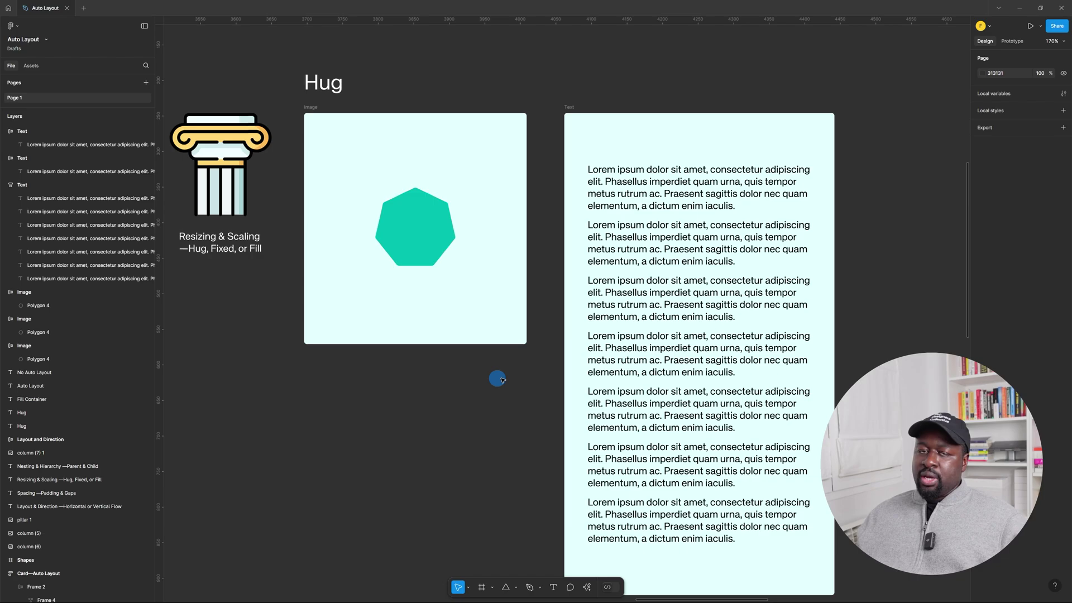
{"action": "left_click", "coordinate": [719, 517]}
{"action": "left_click", "coordinate": [729, 471], "text": "shift"}
{"action": "left_click", "coordinate": [735, 397], "text": "shift"}
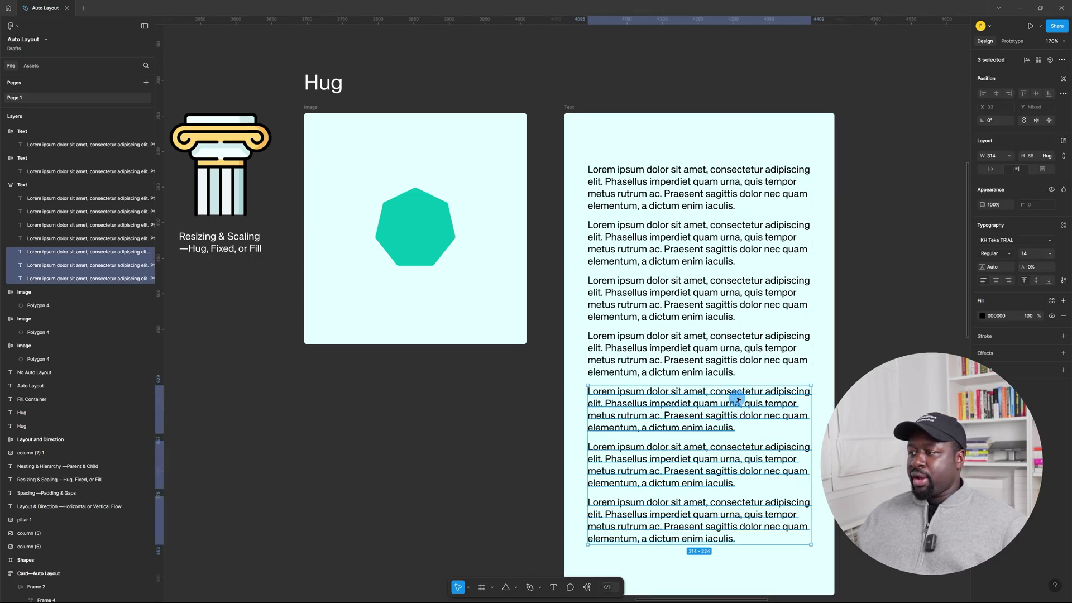
{"action": "left_click", "coordinate": [748, 349], "text": "shift"}
{"action": "left_click", "coordinate": [753, 311], "text": "shift"}
{"action": "left_click", "coordinate": [739, 247], "text": "shift"}
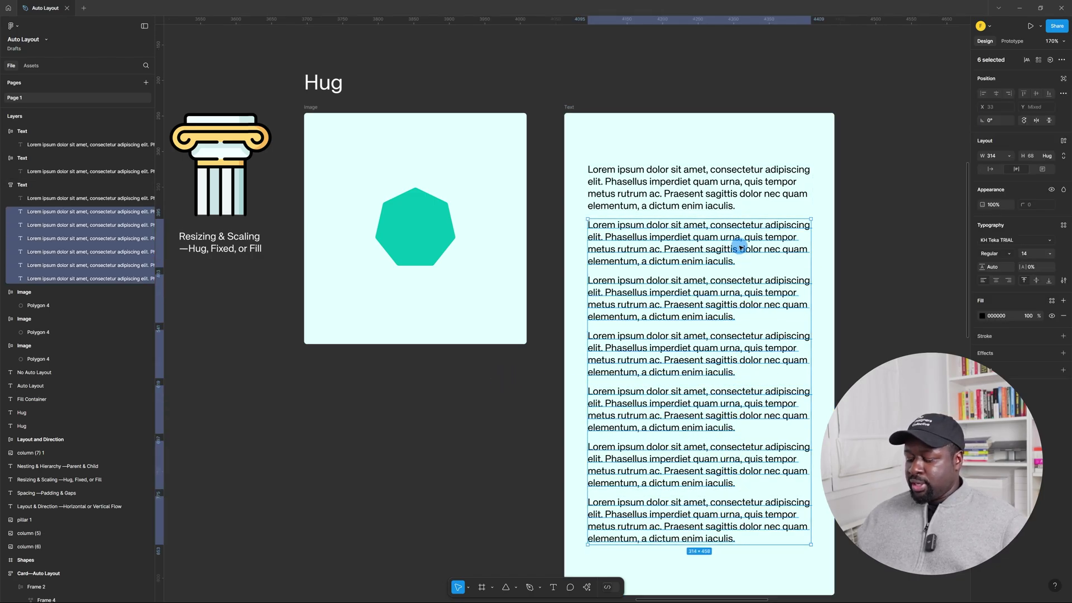
{"action": "key", "text": "Delete"}
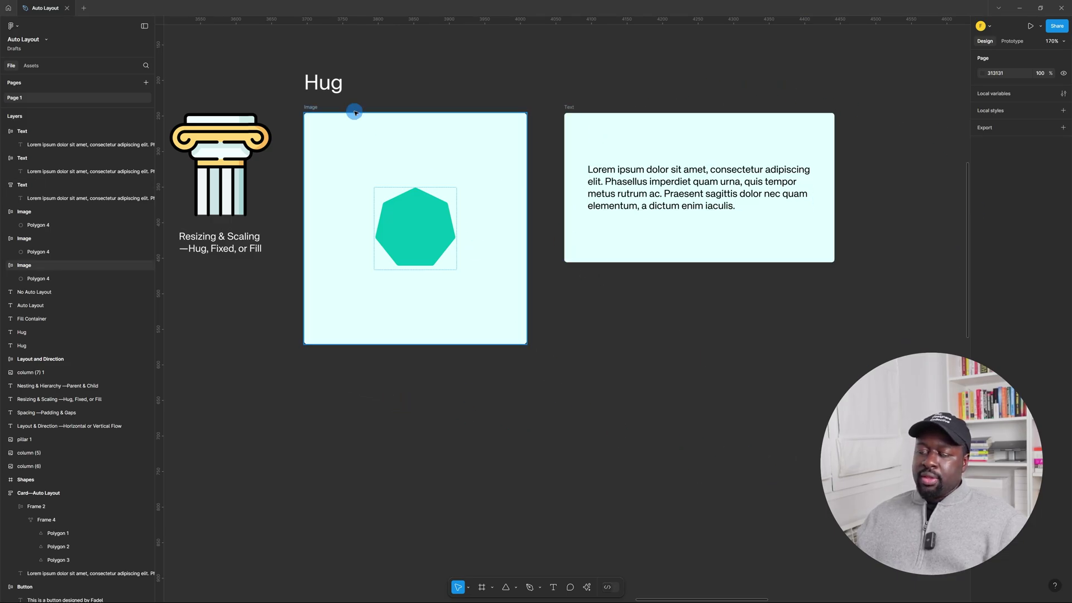
Step: Set both the width and height of the image frame in the Hug example to Hug contents
{"action": "left_click", "coordinate": [311, 111]}
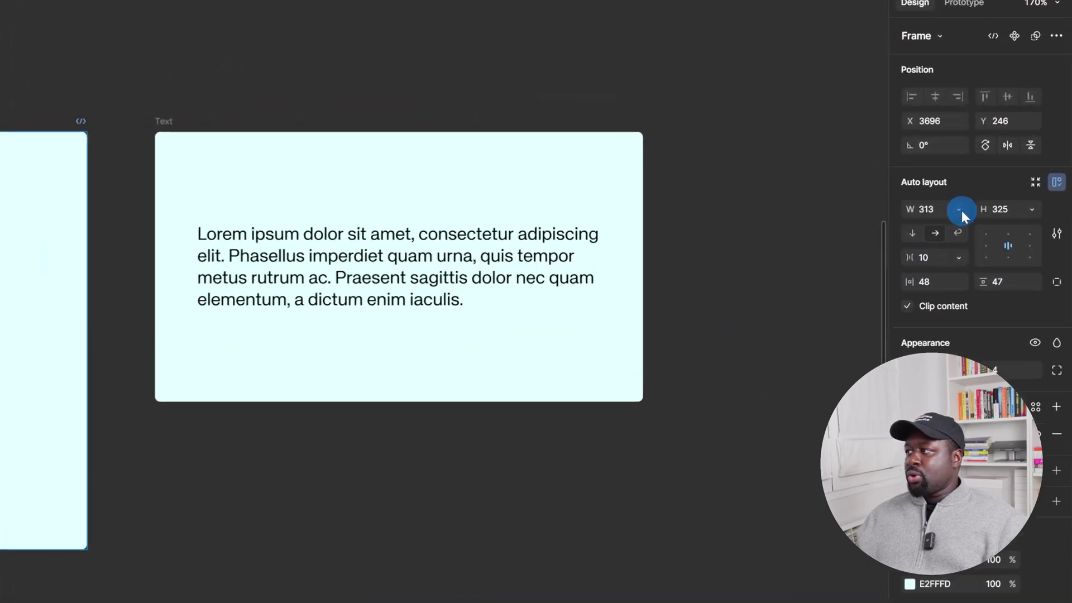
{"action": "left_click", "coordinate": [962, 210]}
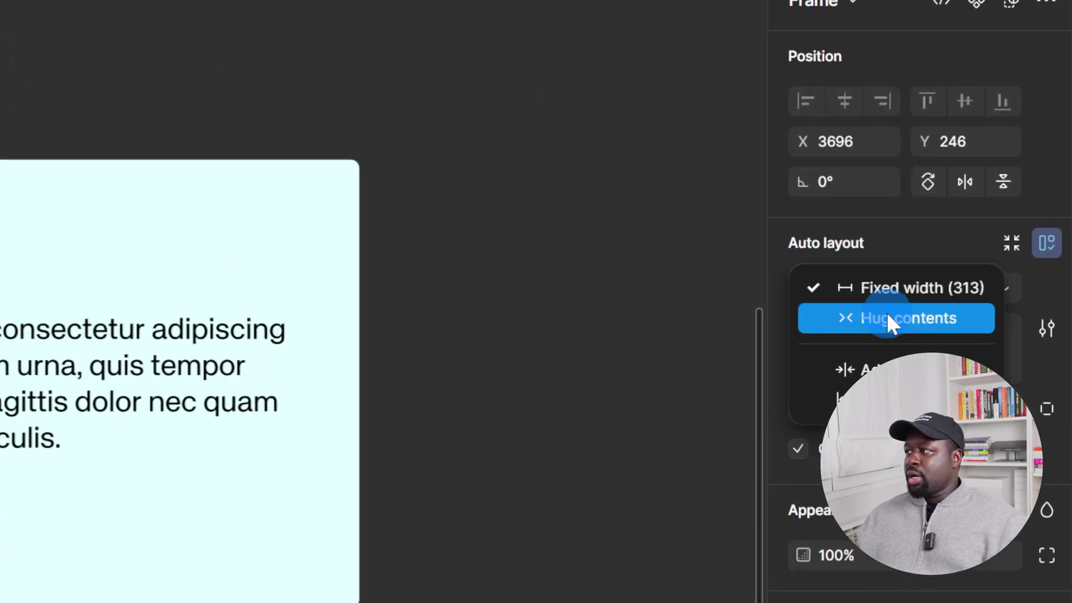
{"action": "left_click", "coordinate": [960, 225]}
{"action": "left_click", "coordinate": [1025, 210]}
{"action": "left_click", "coordinate": [979, 234]}
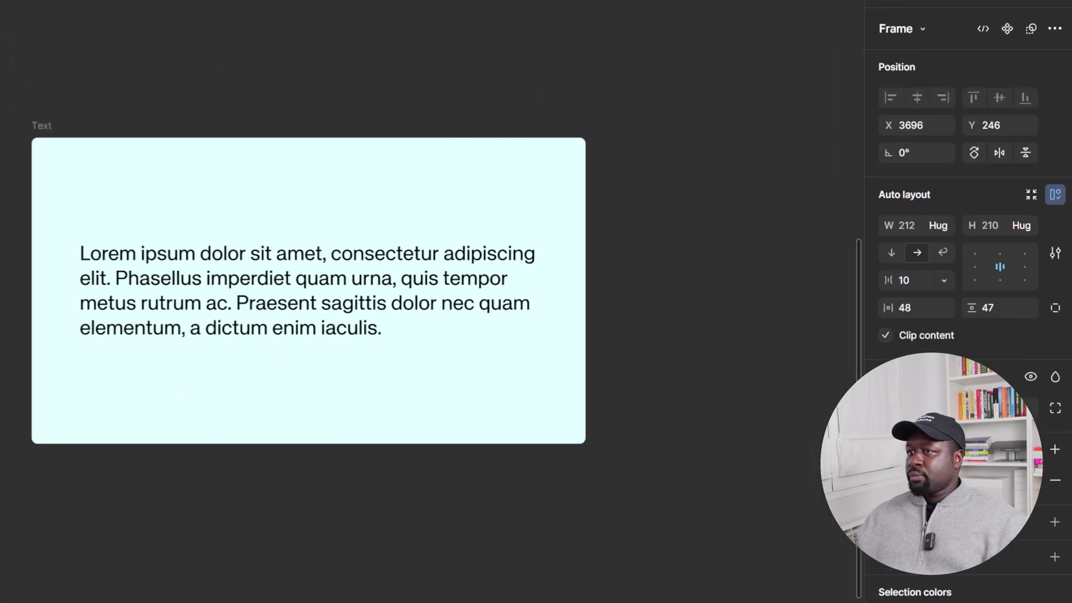
{"action": "left_click", "coordinate": [467, 337]}
{"action": "left_click", "coordinate": [418, 192]}
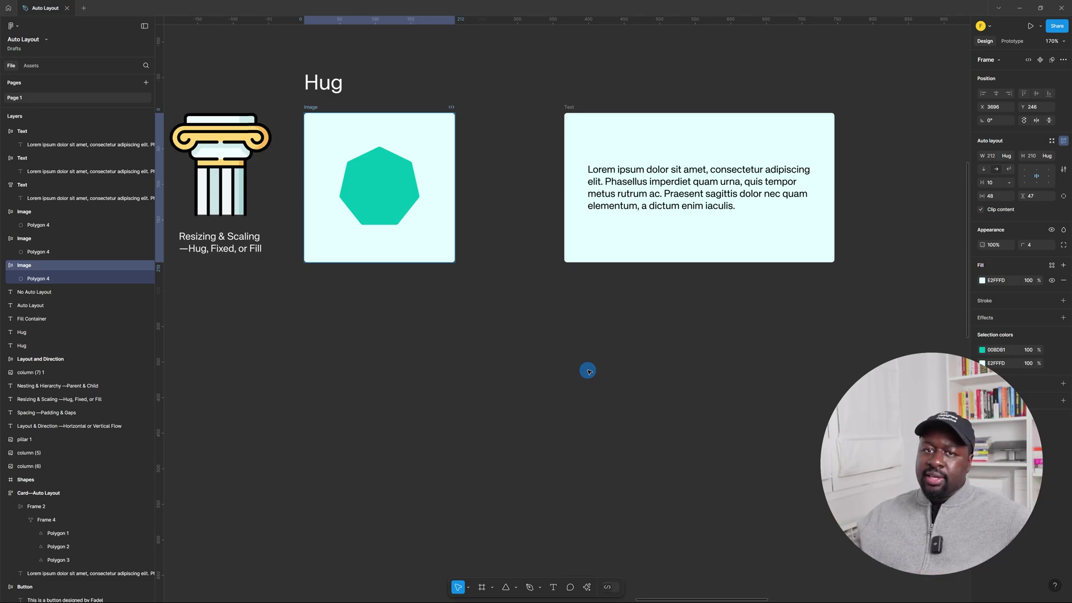
Step: Stretch the Hug text frame to a height of about 395 and check its height resizing options
{"action": "left_click", "coordinate": [747, 423]}
{"action": "left_click", "coordinate": [686, 265]}
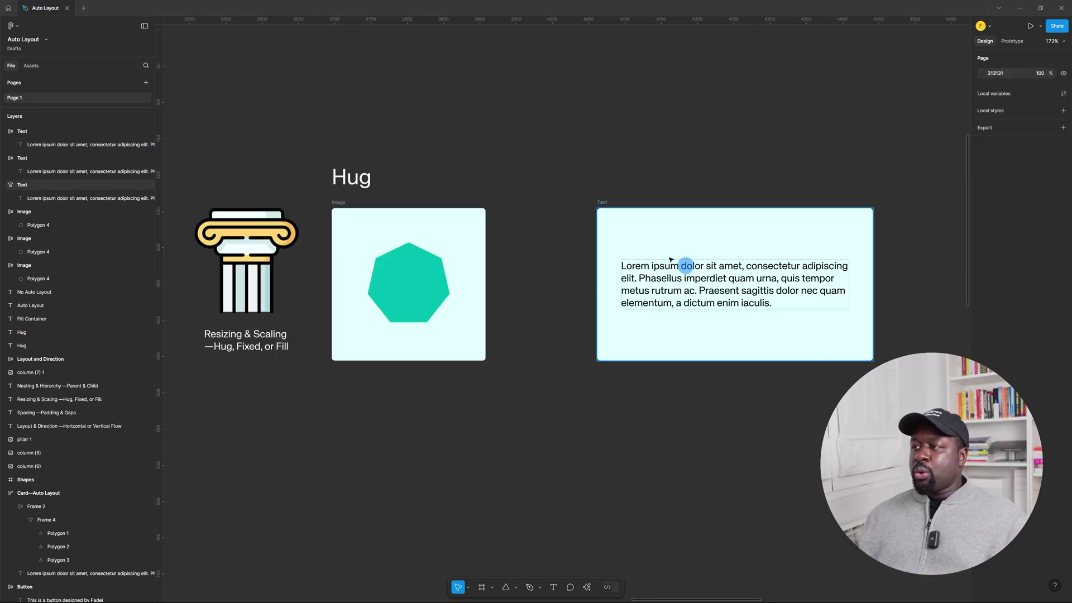
{"action": "left_click", "coordinate": [618, 211]}
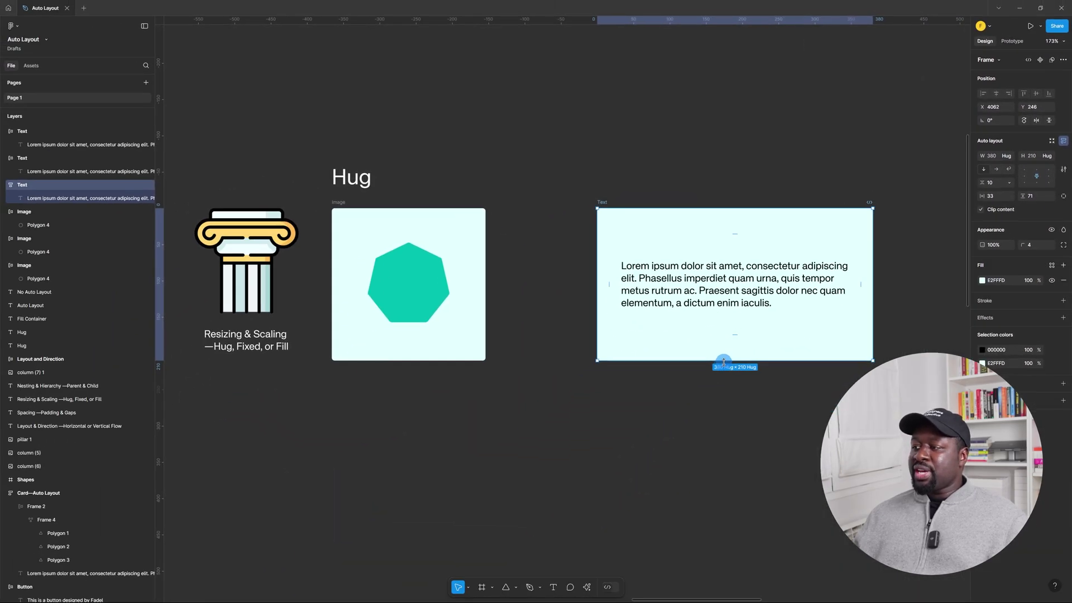
{"action": "left_click_drag", "start_coordinate": [723, 361], "coordinate": [723, 495]}
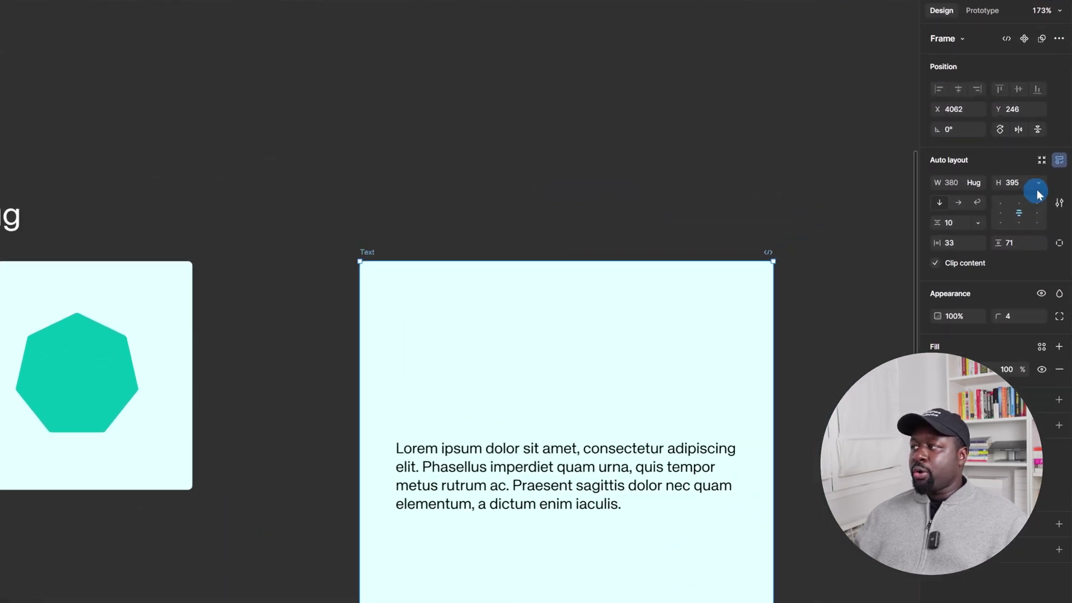
{"action": "left_click", "coordinate": [1048, 156]}
{"action": "key", "text": "Escape"}
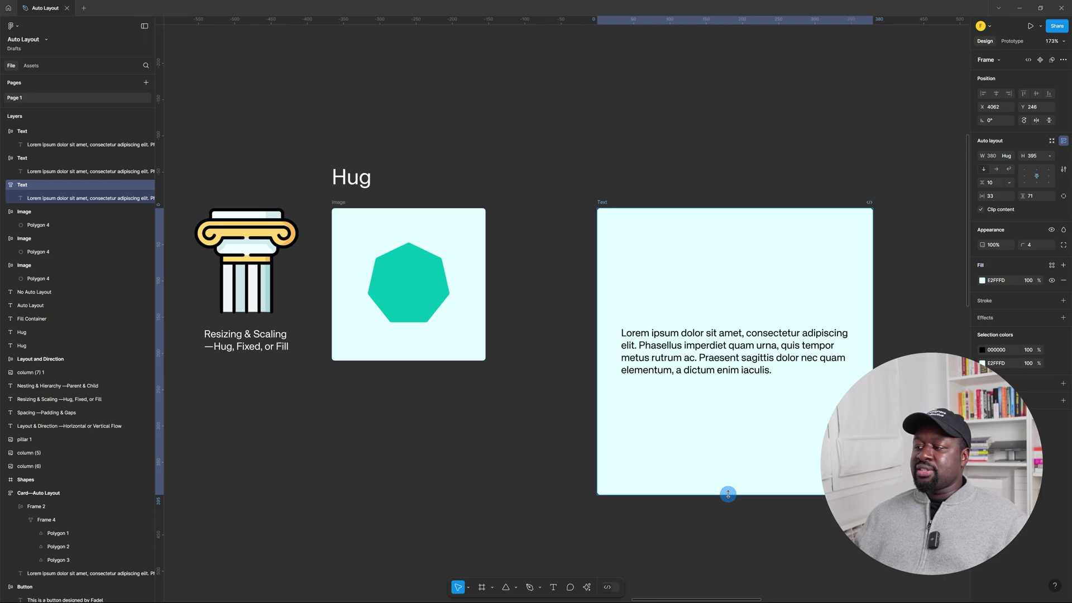
Step: Shorten the Hug text frame to a height of about 335, and duplicate the heptagon in the Hug image frame
{"action": "left_click_drag", "start_coordinate": [728, 500], "coordinate": [728, 457]}
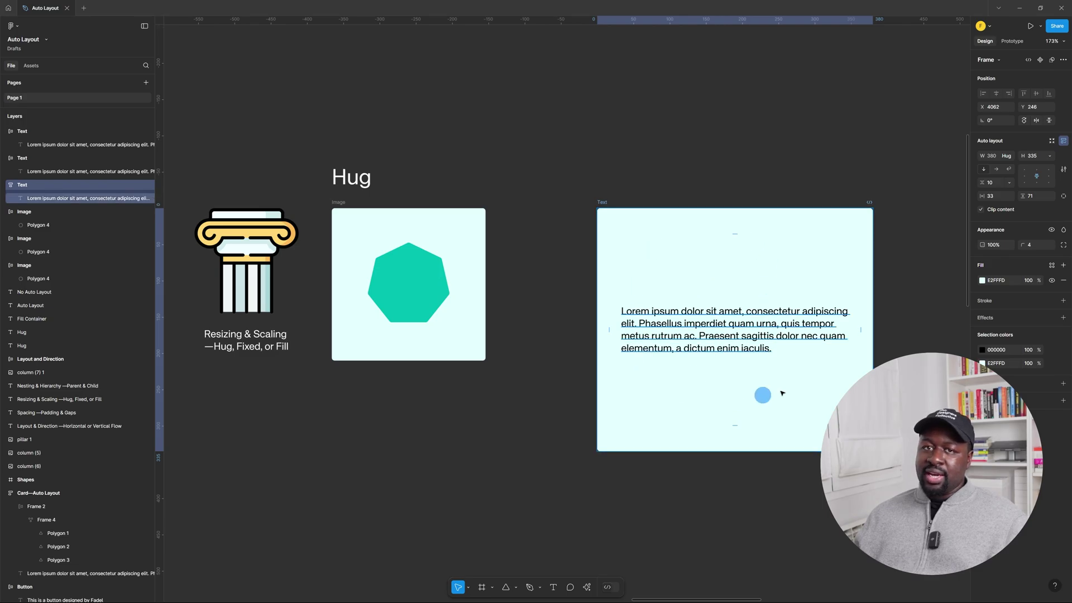
{"action": "left_click", "coordinate": [512, 306]}
{"action": "left_click", "coordinate": [377, 226]}
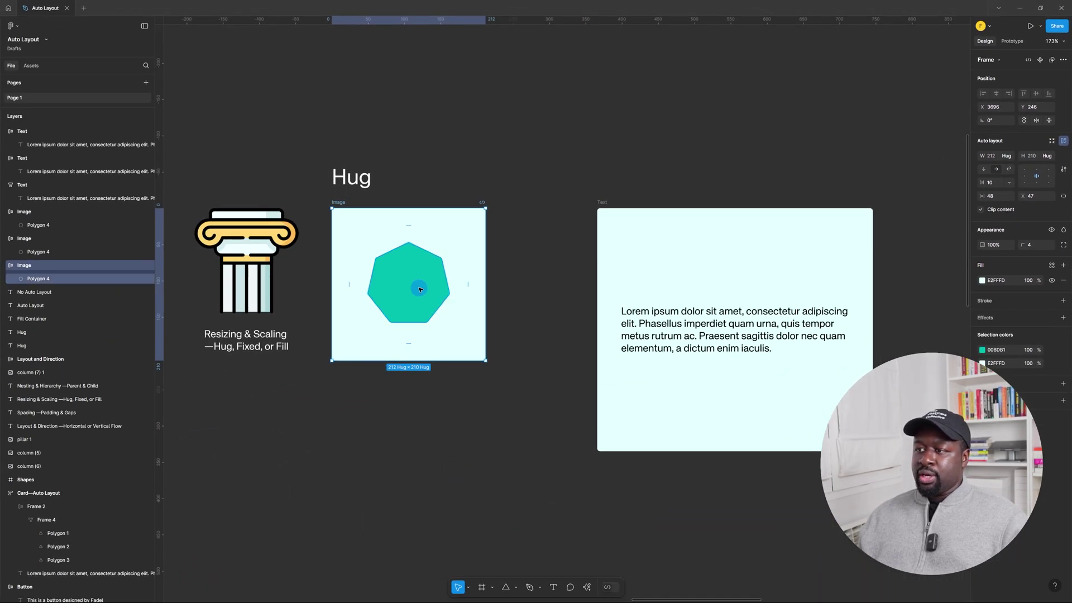
{"action": "left_click", "coordinate": [420, 289]}
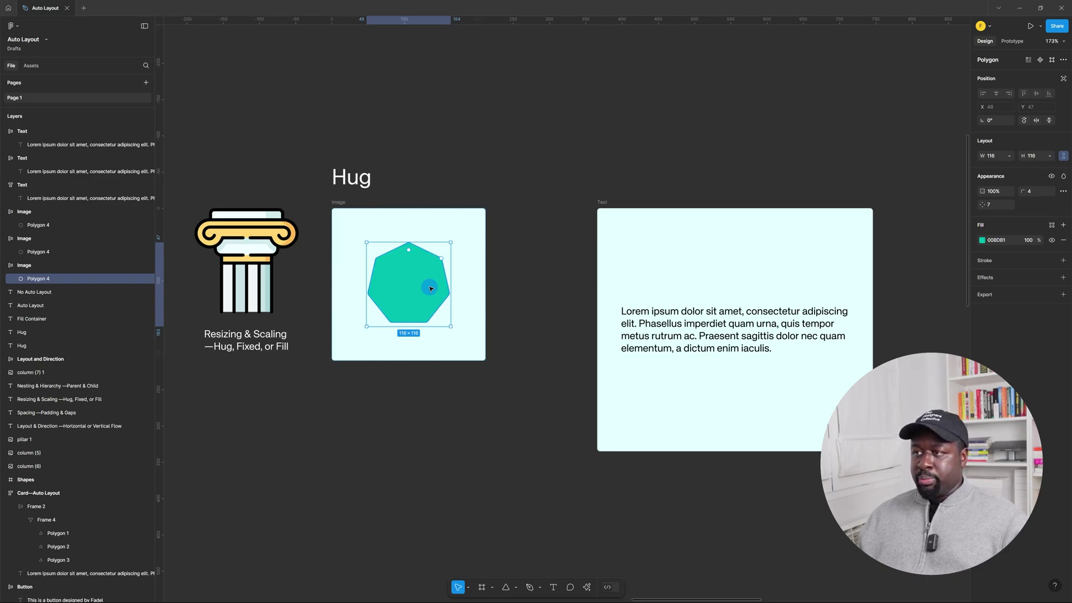
{"action": "key", "text": "ctrl+d"}
{"action": "left_click", "coordinate": [489, 339]}
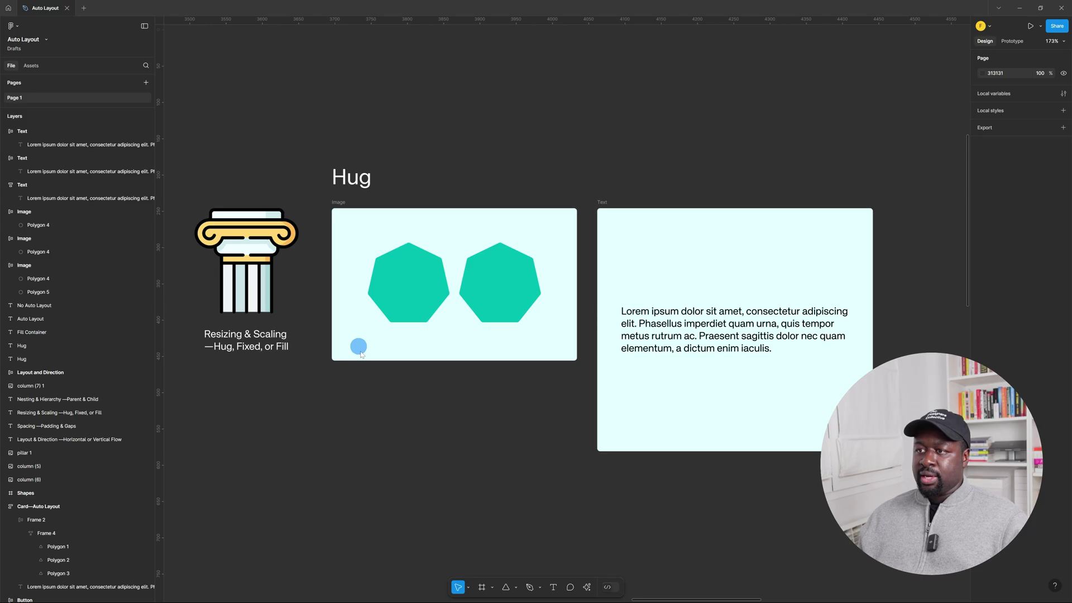
Step: Shorten the Hug text frame further by pulling its lower edge up toward the paragraph
{"action": "key", "text": "Tab"}
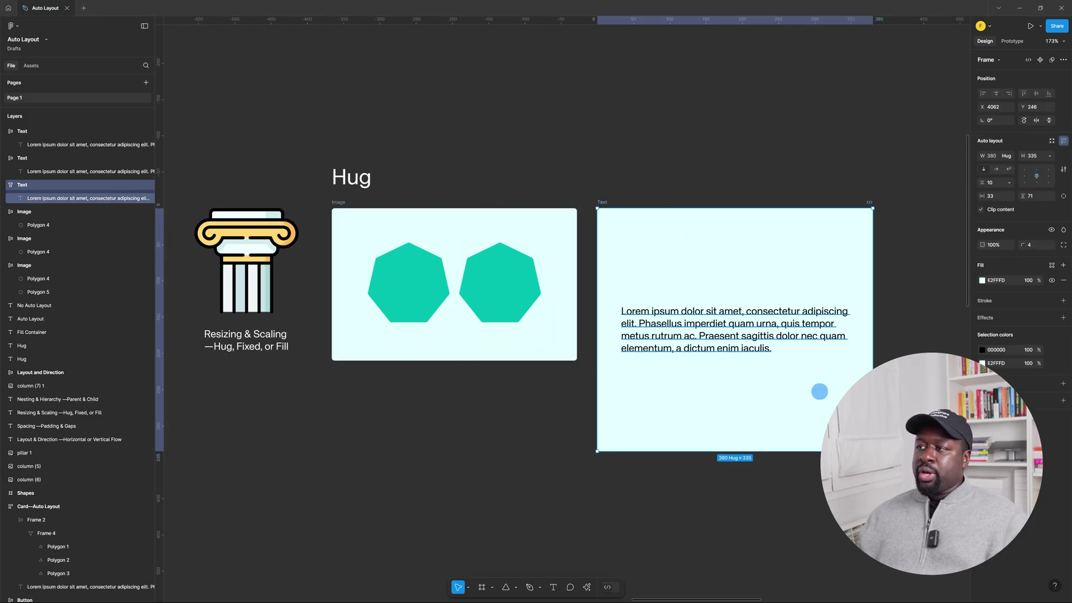
{"action": "left_click_drag", "start_coordinate": [873, 451], "coordinate": [873, 412]}
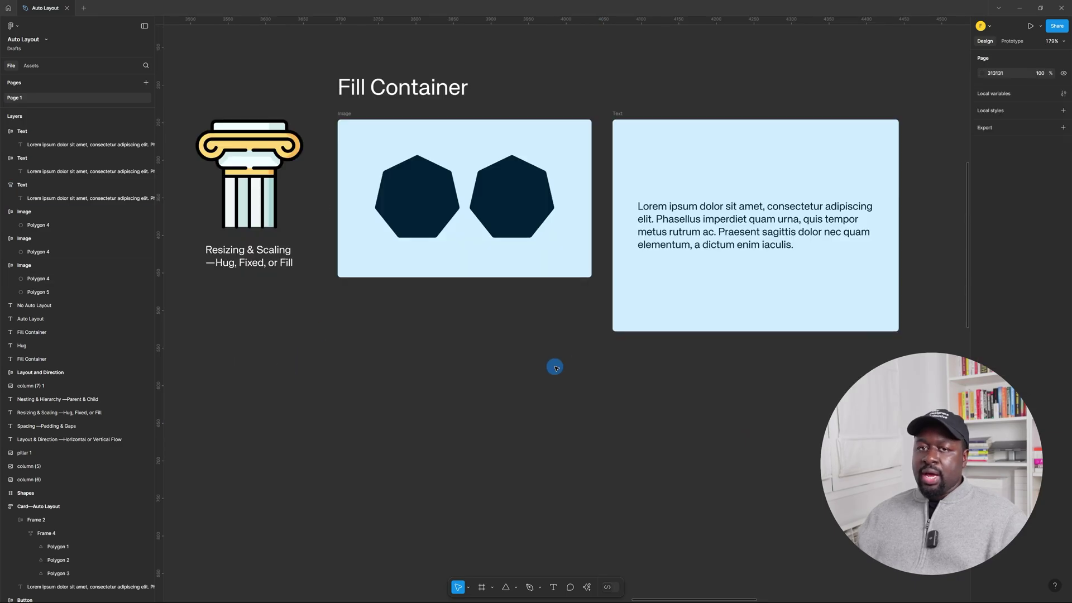
Step: Check the width resizing options of the image frame in the Fill Container example
{"action": "left_click", "coordinate": [371, 123]}
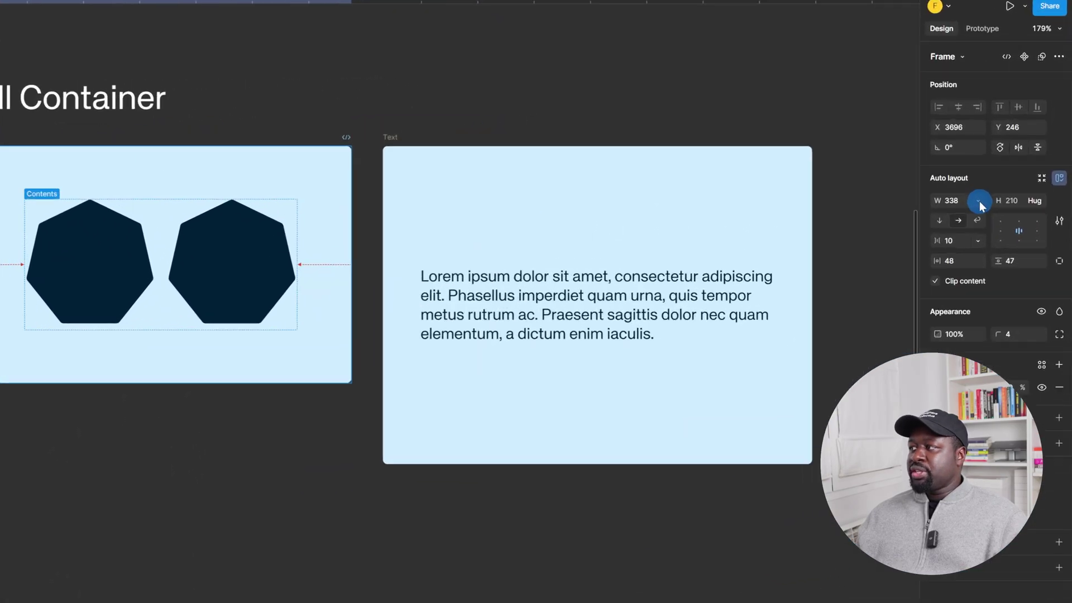
{"action": "left_click", "coordinate": [979, 200]}
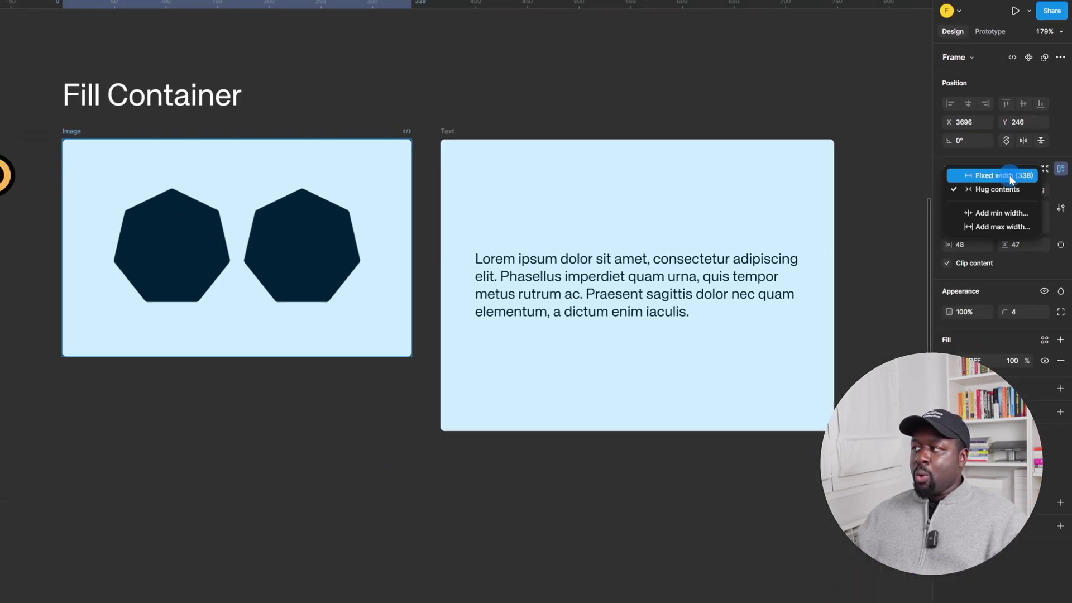
{"action": "left_click", "coordinate": [254, 390]}
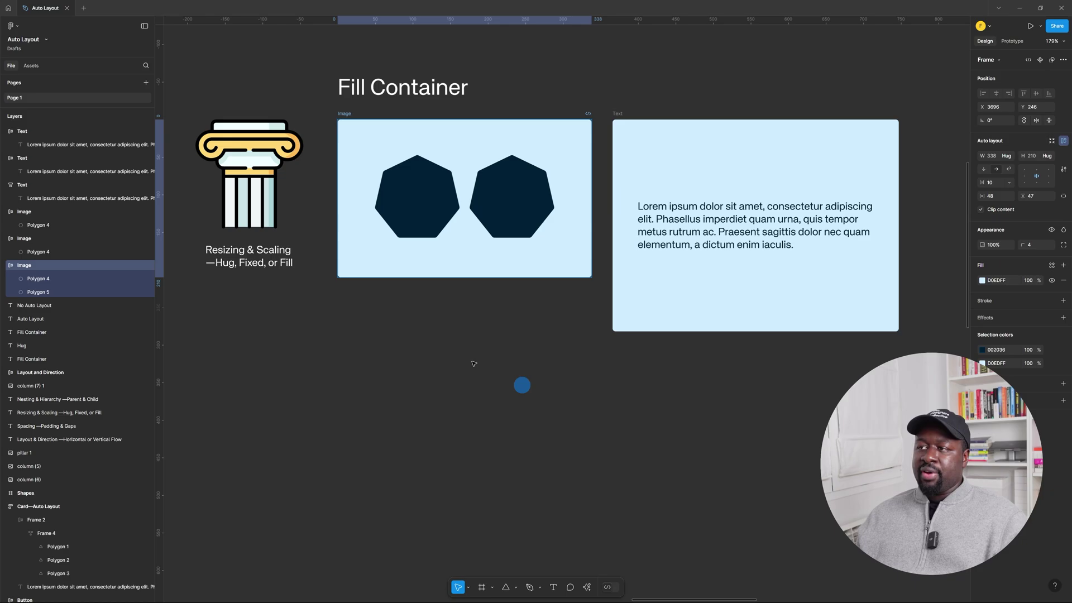
{"action": "left_click", "coordinate": [368, 386]}
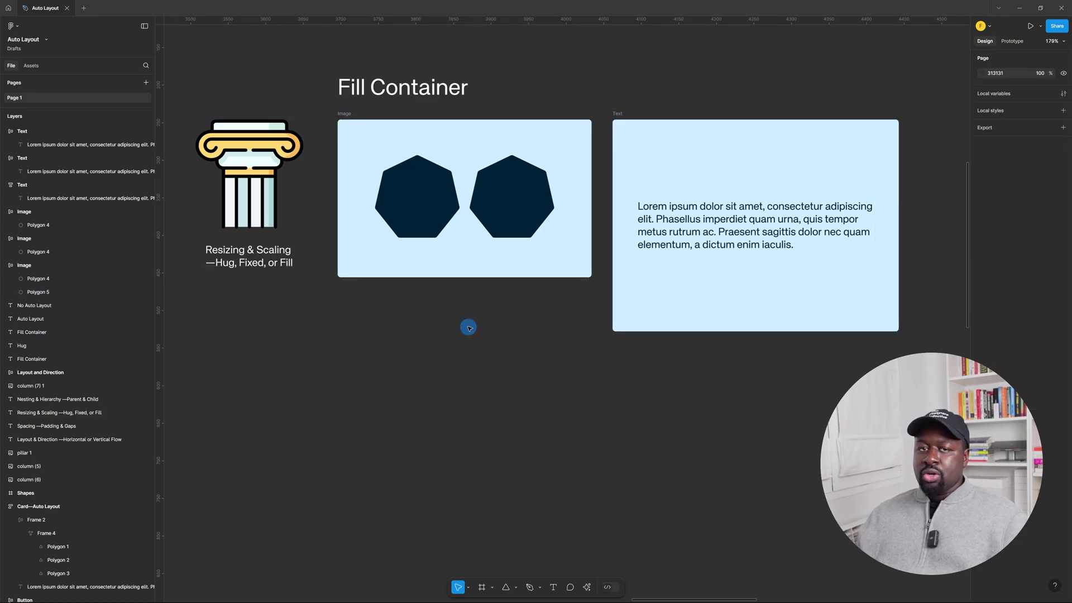
{"action": "left_click", "coordinate": [345, 113]}
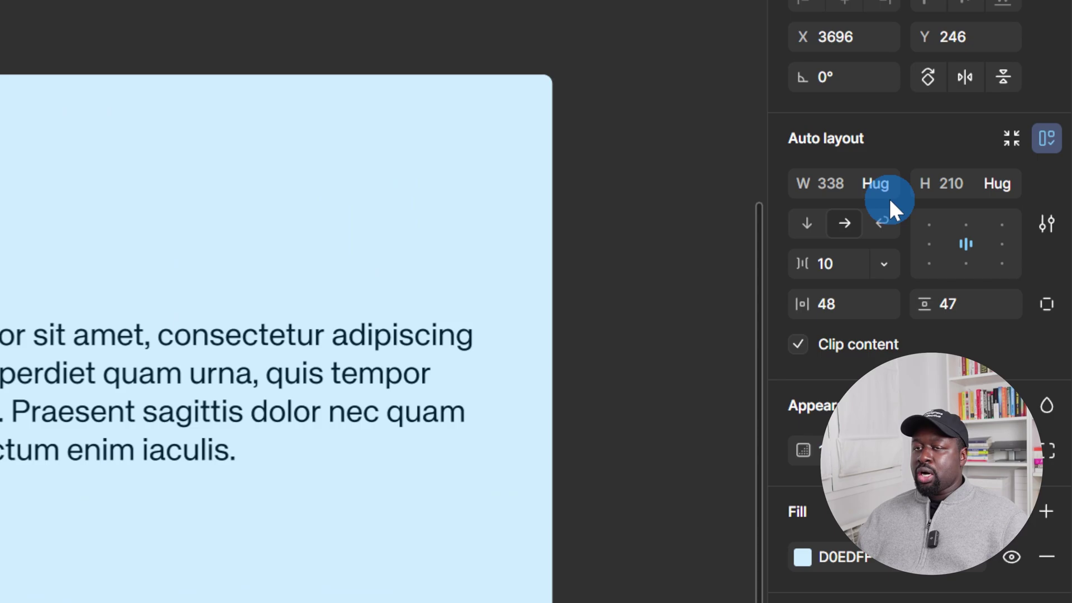
{"action": "left_click", "coordinate": [1005, 156]}
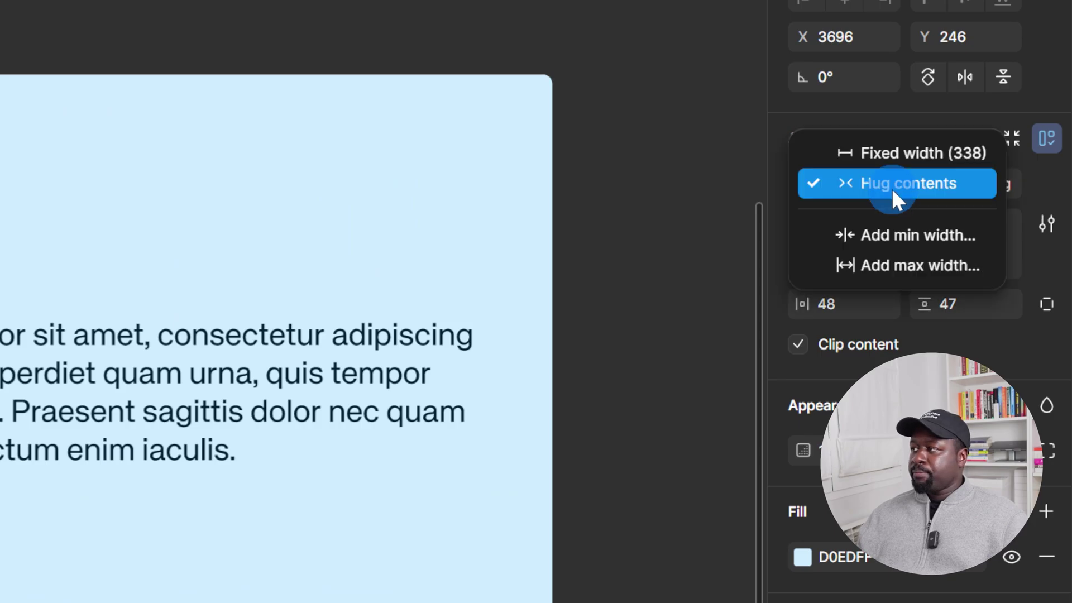
{"action": "key", "text": "Escape"}
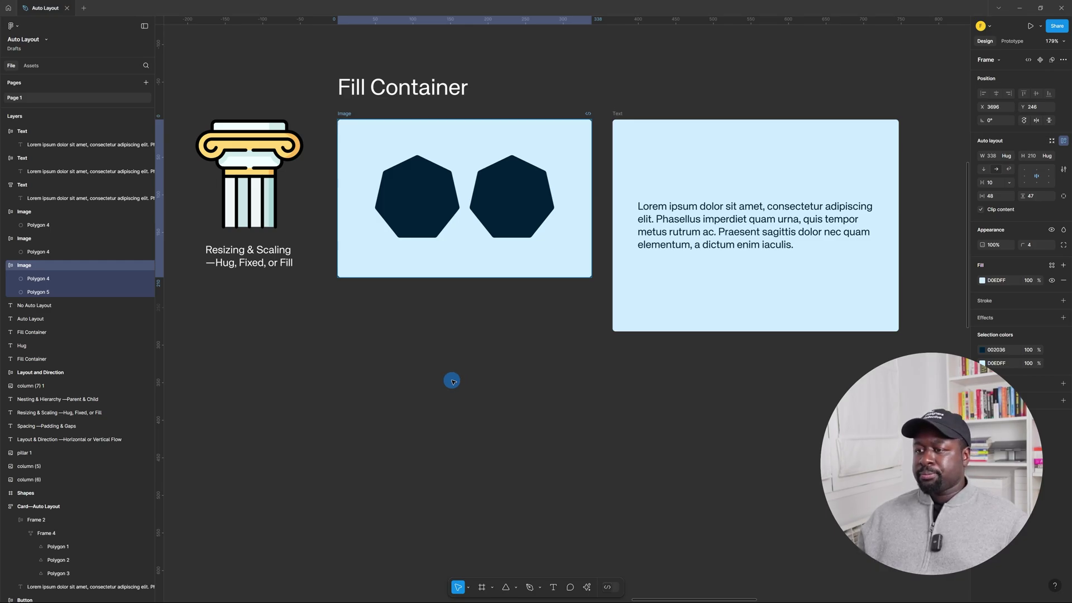
Step: Delete the second heptagon in the Fill Container image frame and set the remaining one's width and height to Fill container
{"action": "left_click", "coordinate": [516, 199]}
{"action": "key", "text": "Delete"}
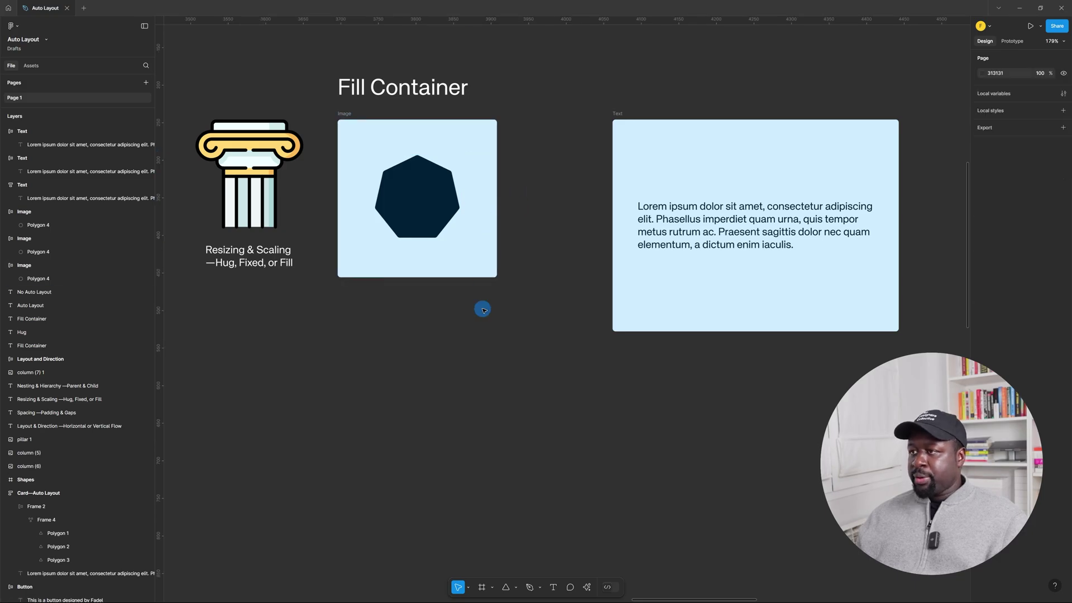
{"action": "left_click", "coordinate": [427, 191]}
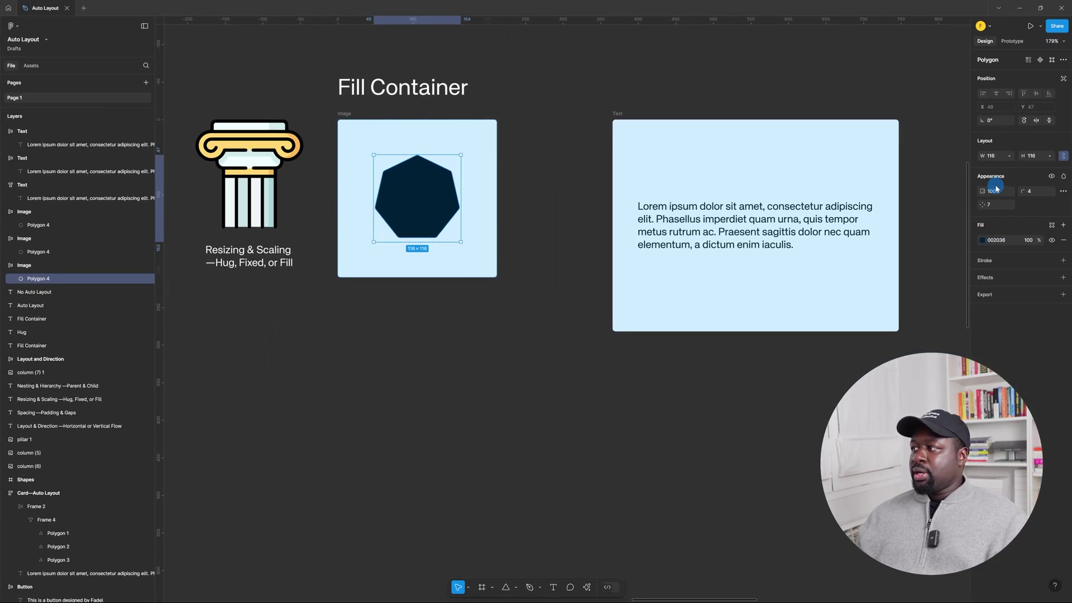
{"action": "left_click", "coordinate": [1008, 162]}
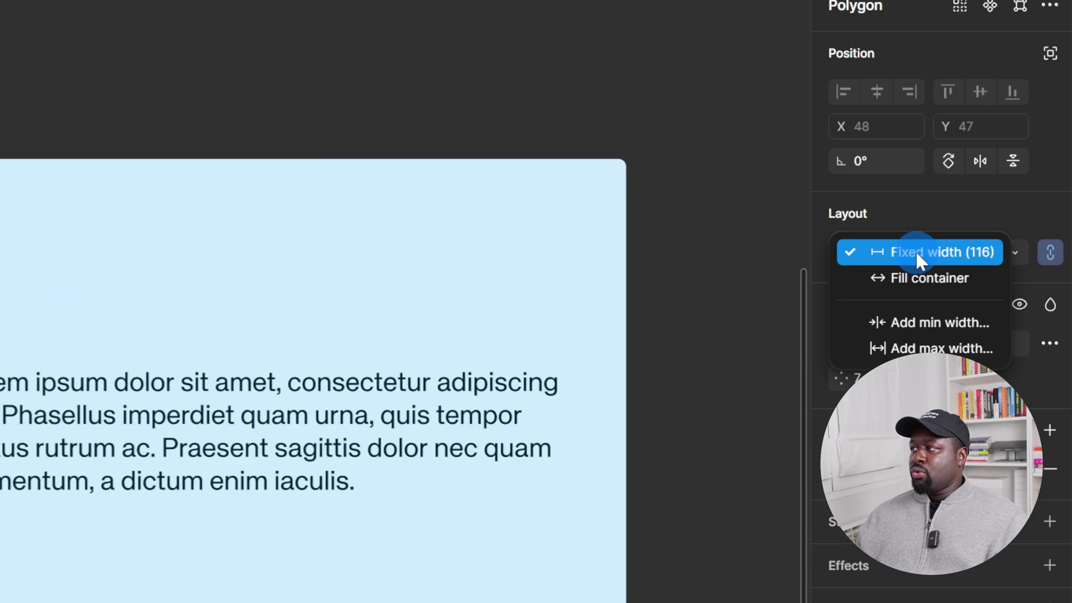
{"action": "left_click", "coordinate": [915, 280]}
{"action": "left_click", "coordinate": [982, 257]}
{"action": "left_click", "coordinate": [1009, 254]}
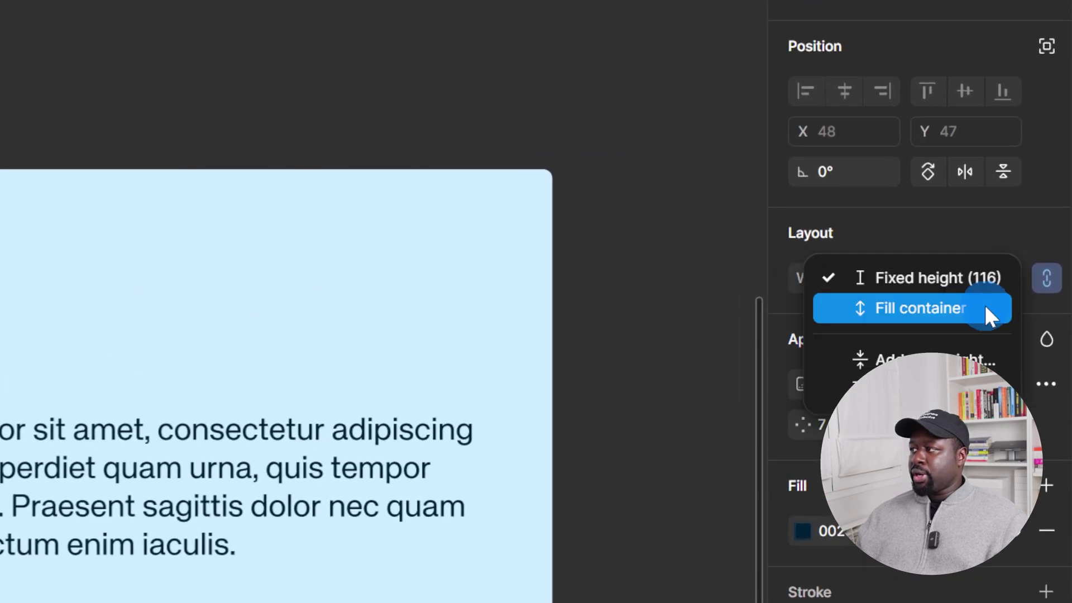
{"action": "left_click", "coordinate": [983, 310]}
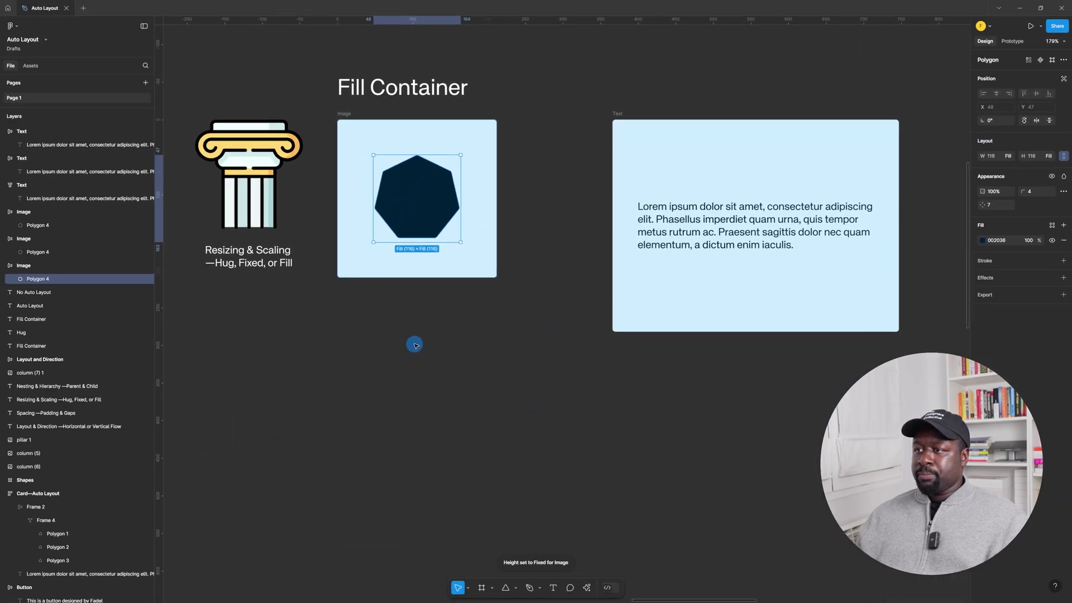
Step: Resize the image frame in the Fill Container example freehand in both width and height from its lower corner
{"action": "left_click", "coordinate": [342, 125]}
{"action": "left_click", "coordinate": [350, 90]}
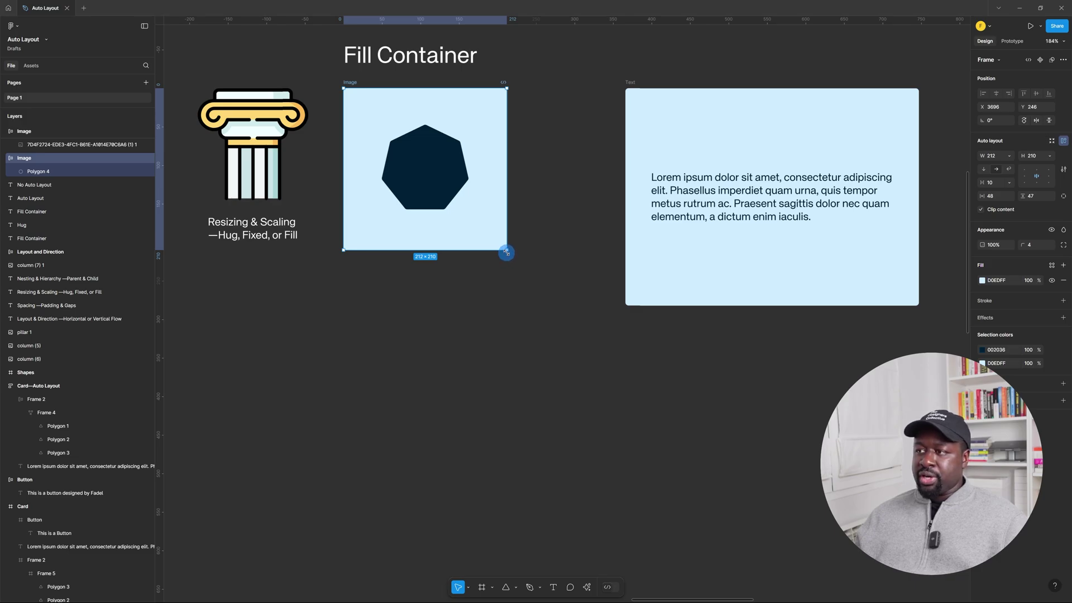
{"action": "left_click_drag", "start_coordinate": [554, 309], "coordinate": [522, 251]}
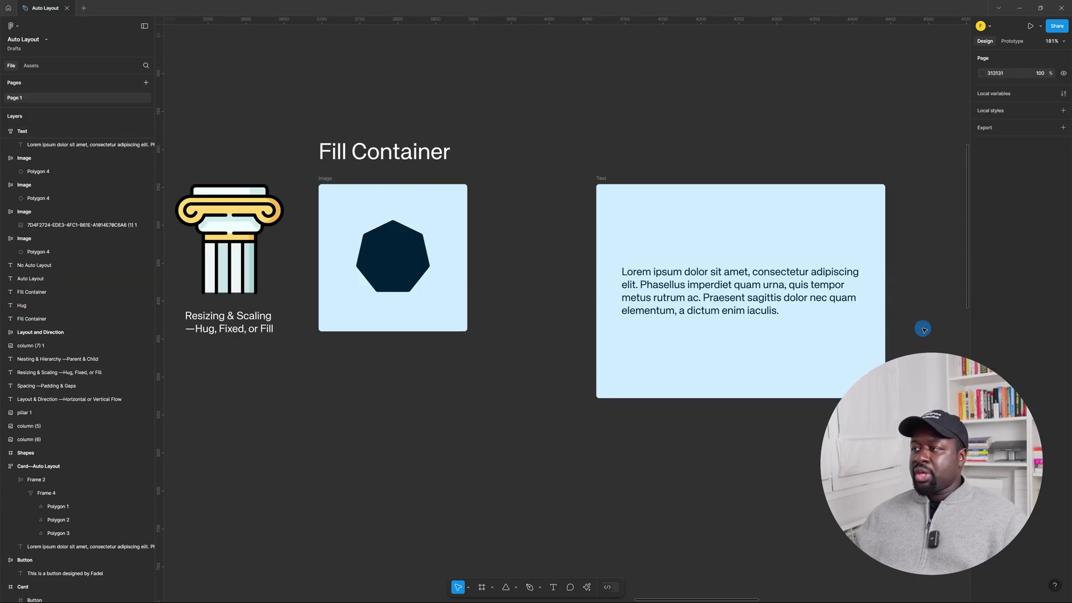
Step: Set the paragraph's width in the Fill Container text frame to Fill container, and resize that frame horizontally
{"action": "scroll", "coordinate": [904, 318], "scroll_direction": "up", "scroll_amount": 3}
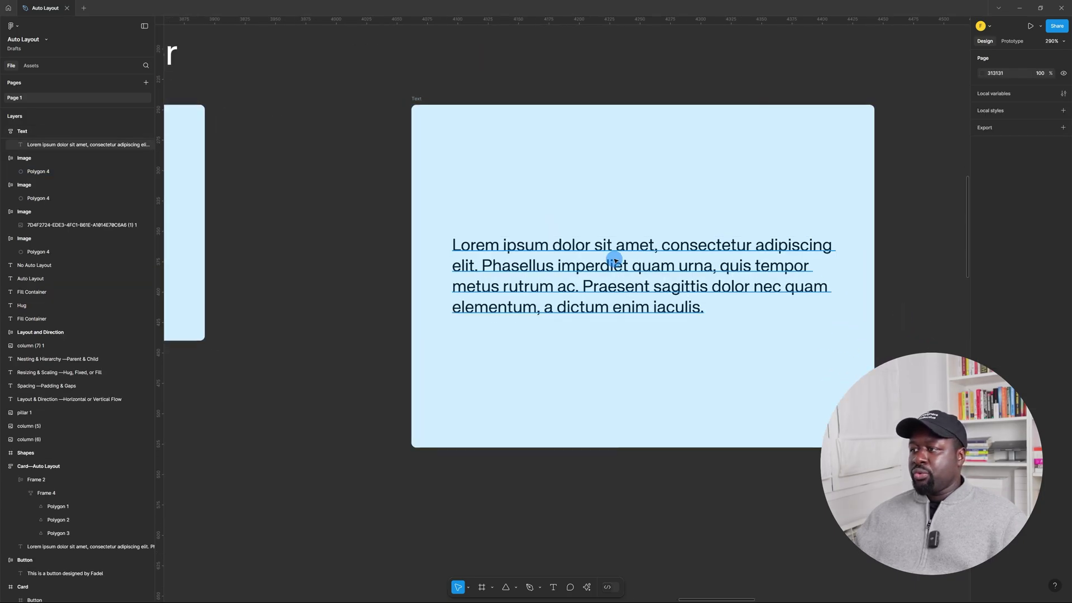
{"action": "left_click", "coordinate": [616, 251]}
{"action": "left_click", "coordinate": [1009, 160]}
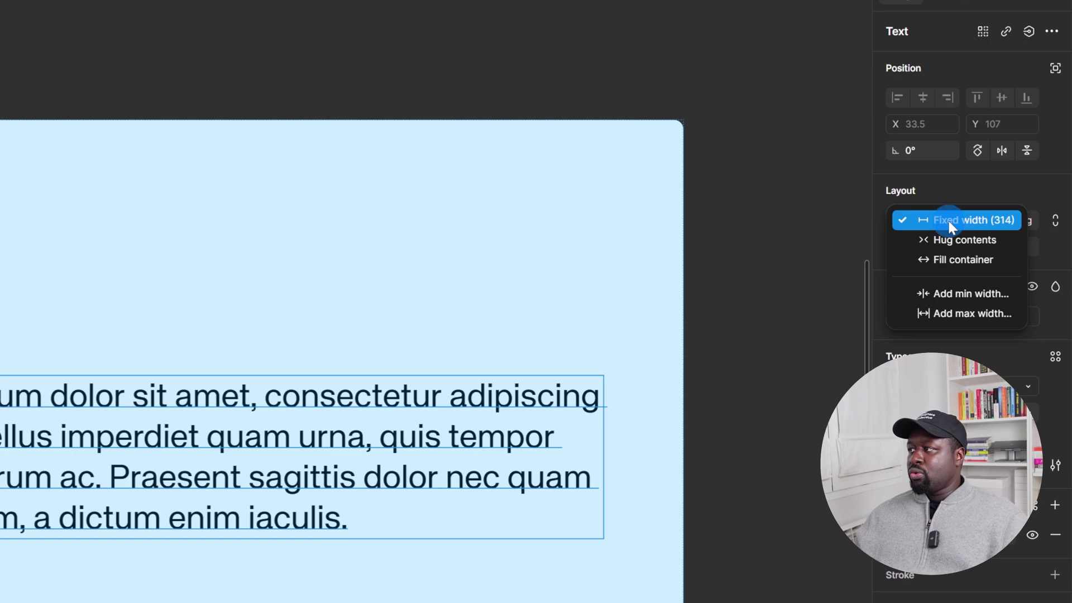
{"action": "left_click", "coordinate": [1013, 176]}
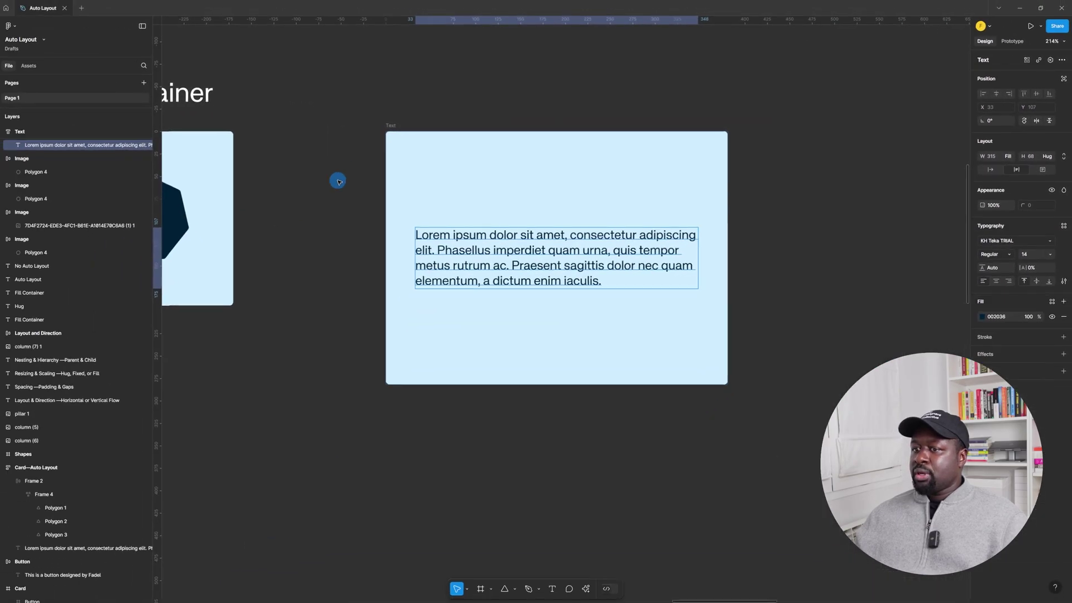
{"action": "left_click", "coordinate": [358, 413]}
{"action": "left_click_drag", "start_coordinate": [730, 246], "coordinate": [762, 266]}
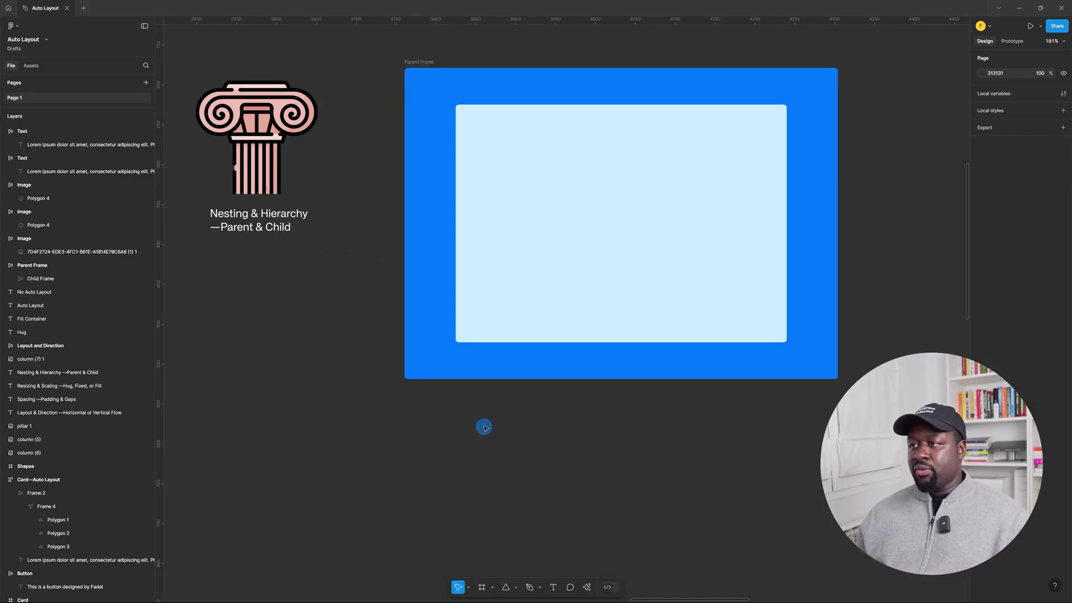
Step: Move the child frame out of the parent frame onto the empty canvas below it in the Nesting & Hierarchy example
{"action": "left_click", "coordinate": [560, 191]}
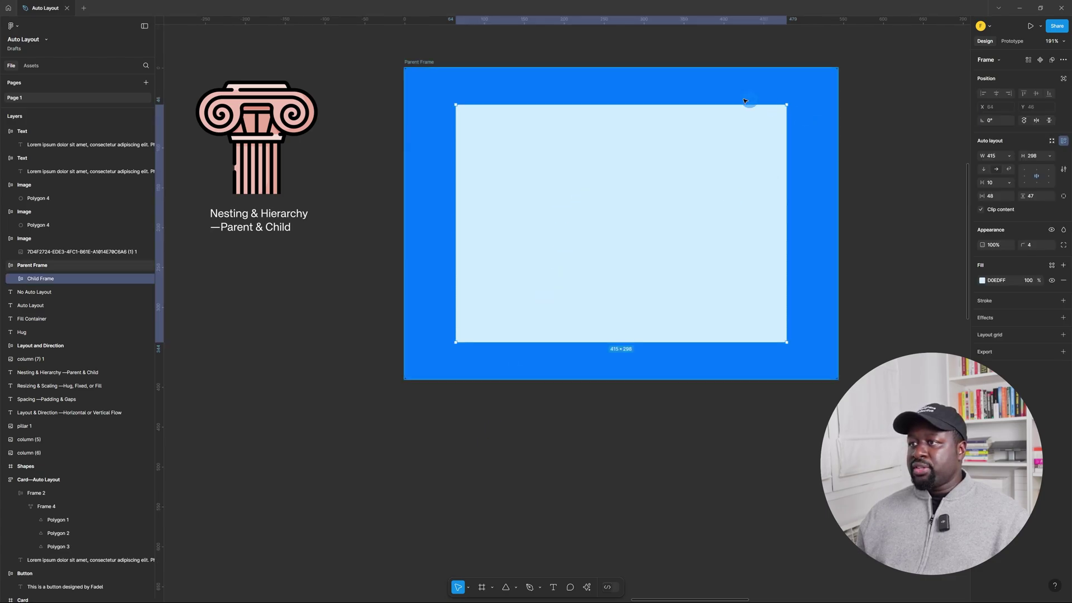
{"action": "left_click_drag", "start_coordinate": [595, 137], "coordinate": [593, 429]}
{"action": "scroll", "coordinate": [591, 429], "scroll_direction": "down", "scroll_amount": 2}
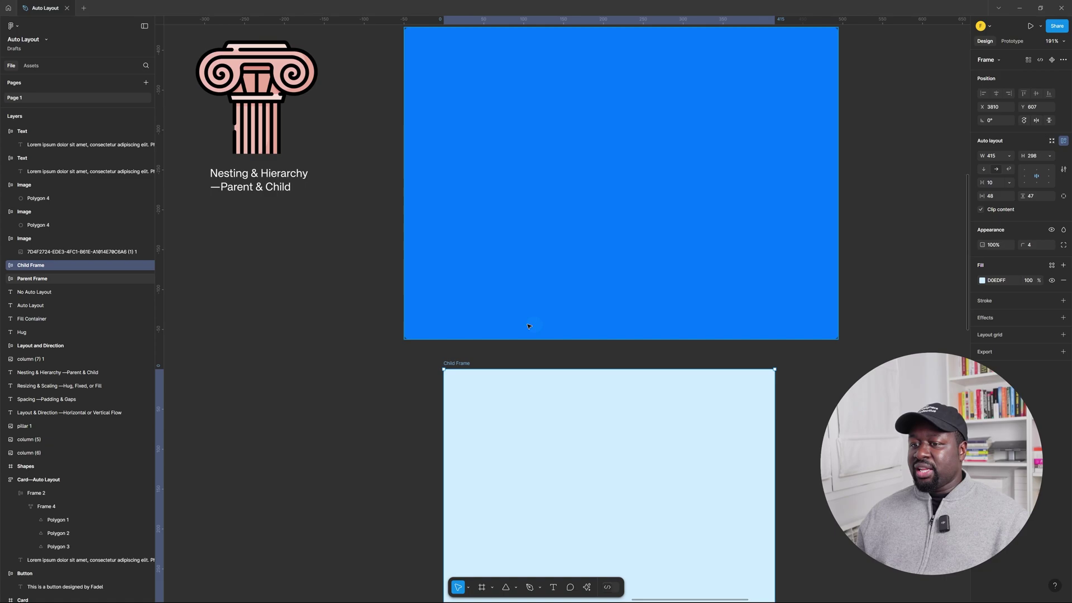
{"action": "left_click", "coordinate": [551, 395]}
{"action": "scroll", "coordinate": [818, 186], "scroll_direction": "up", "scroll_amount": 4}
{"action": "left_click", "coordinate": [383, 164]}
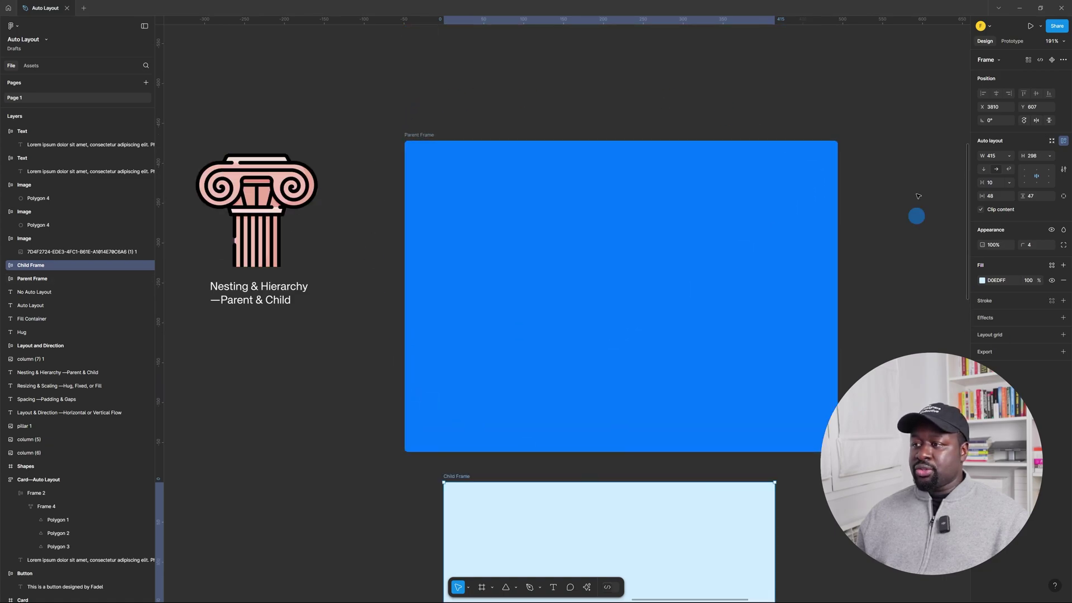
{"action": "scroll", "coordinate": [459, 243], "scroll_direction": "down", "scroll_amount": 4}
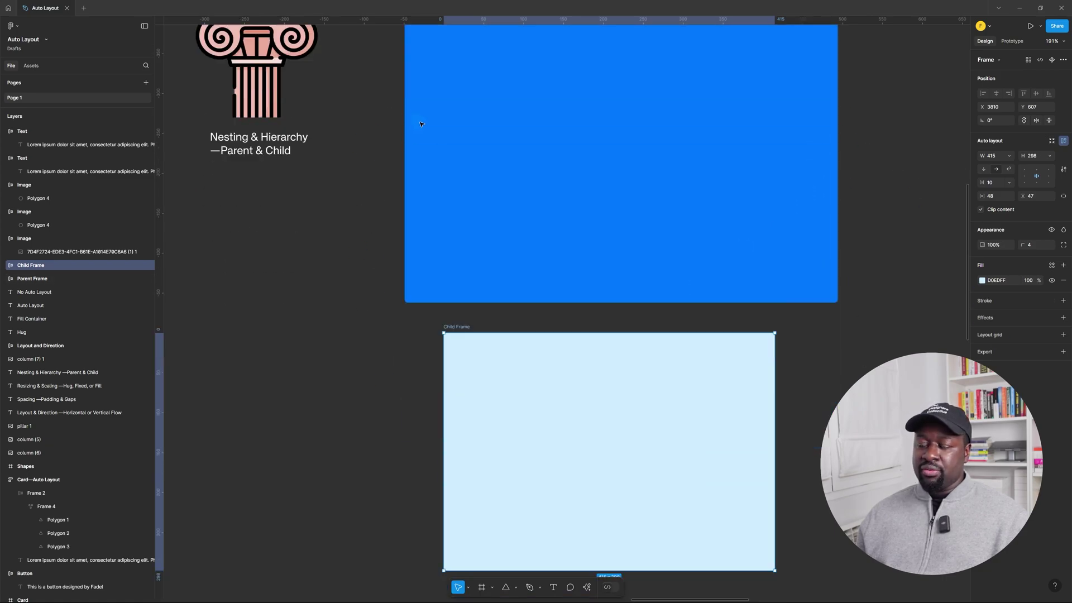
{"action": "scroll", "coordinate": [460, 243], "scroll_direction": "up", "scroll_amount": 2}
Step: Nest the child frame back inside the blue parent frame and select the parent to show its hierarchy
{"action": "left_click", "coordinate": [464, 361]}
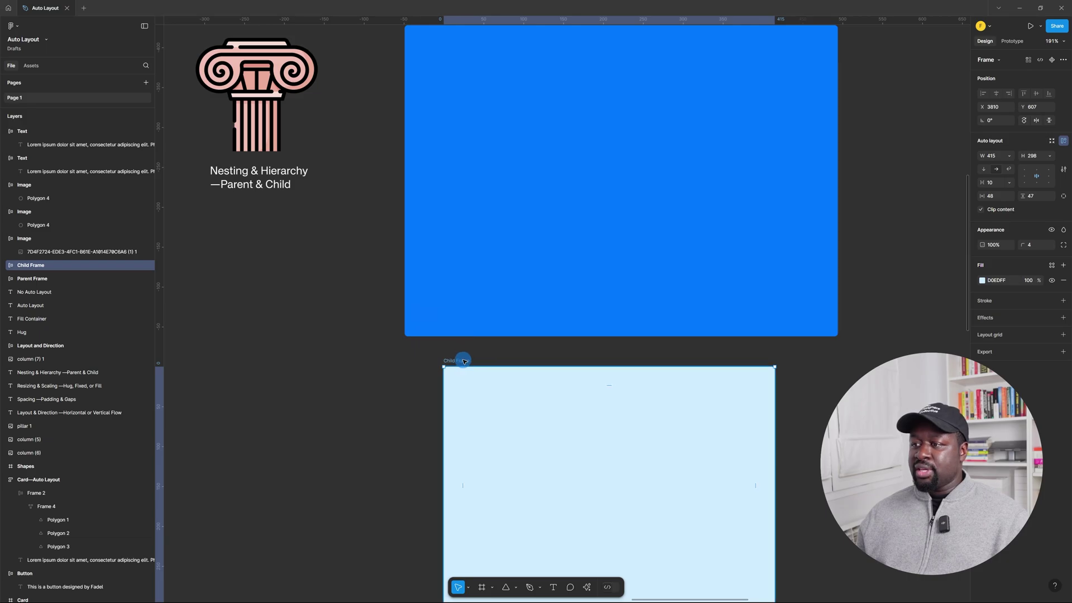
{"action": "left_click_drag", "start_coordinate": [490, 279], "coordinate": [521, 108]}
{"action": "scroll", "coordinate": [725, 263], "scroll_direction": "up", "scroll_amount": 1}
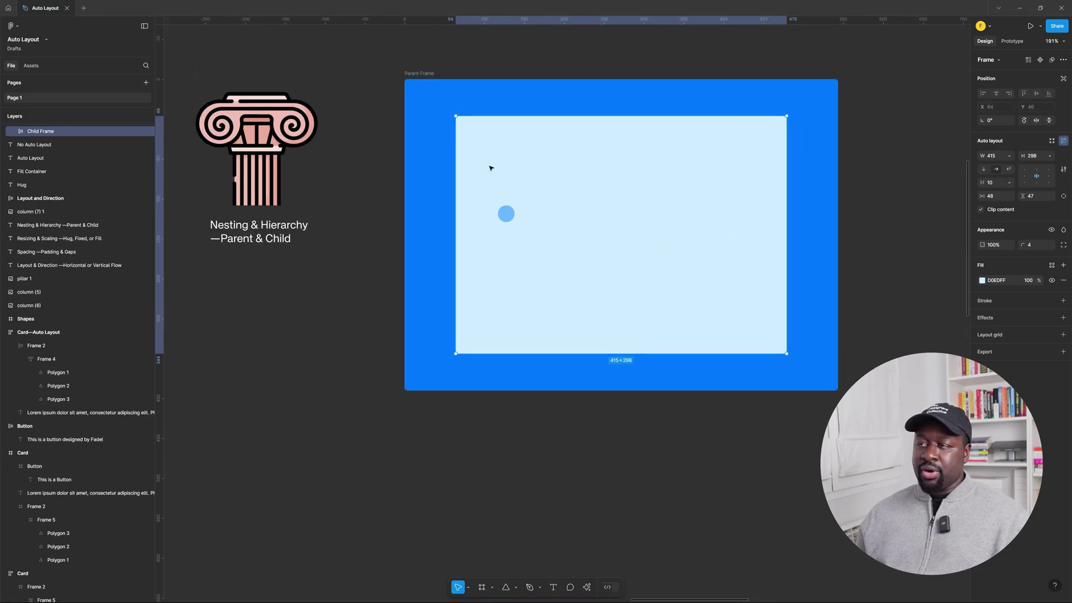
{"action": "left_click", "coordinate": [419, 73]}
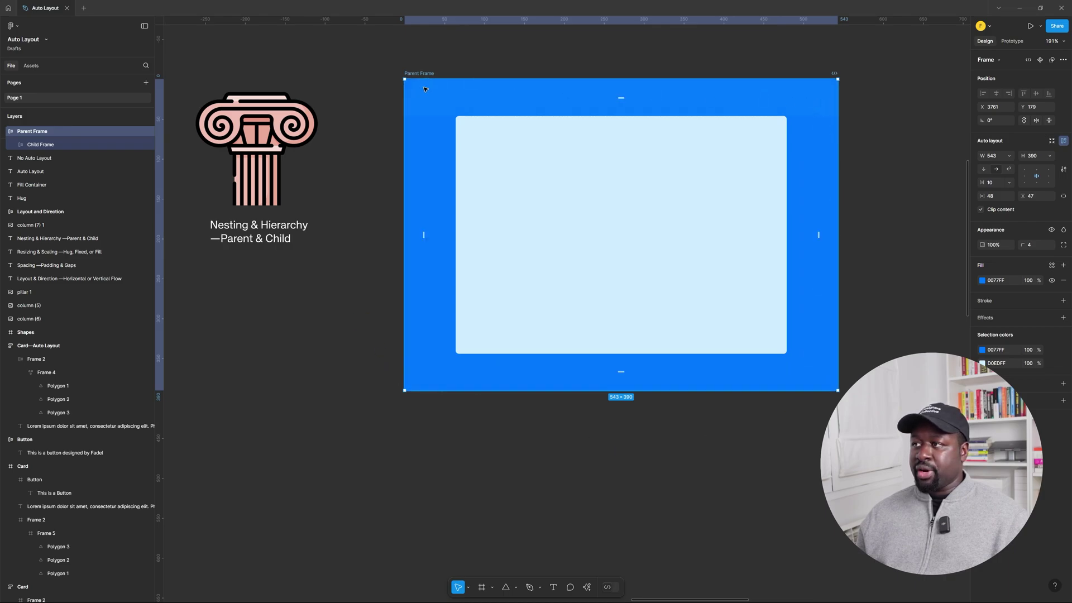
{"action": "left_click", "coordinate": [429, 442]}
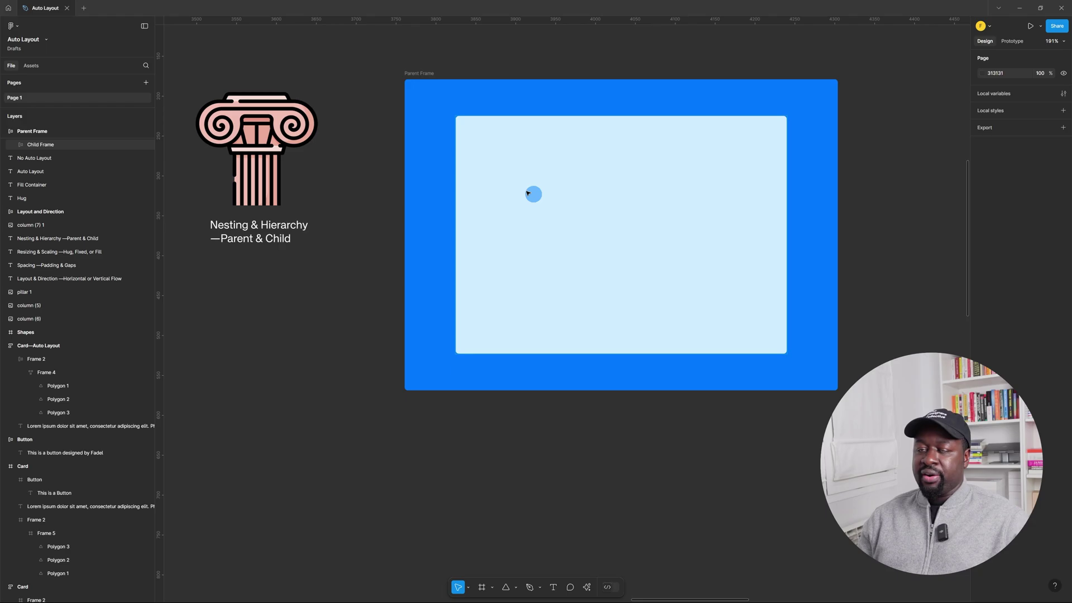
Step: Set the parent frame's padding to 0 on all four sides
{"action": "left_click", "coordinate": [422, 72]}
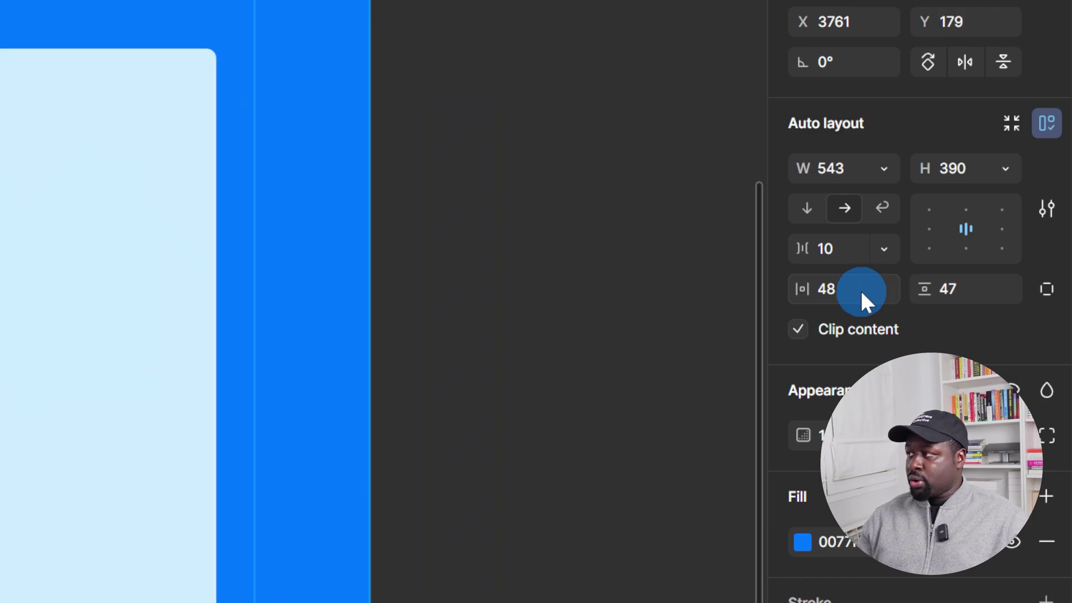
{"action": "left_click", "coordinate": [861, 289]}
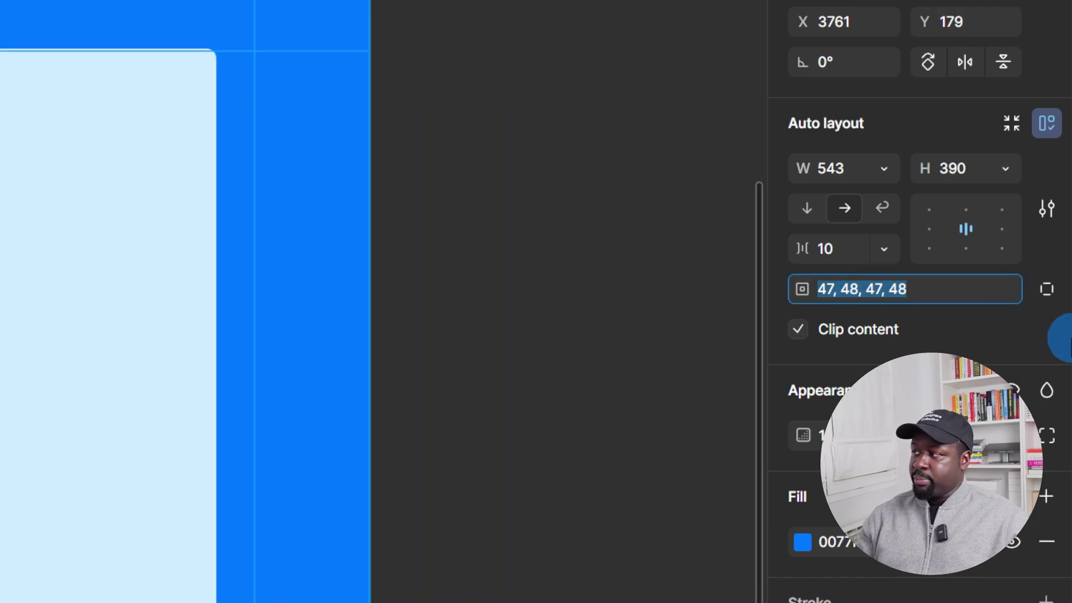
{"action": "type", "text": "0"}
{"action": "key", "text": "Return"}
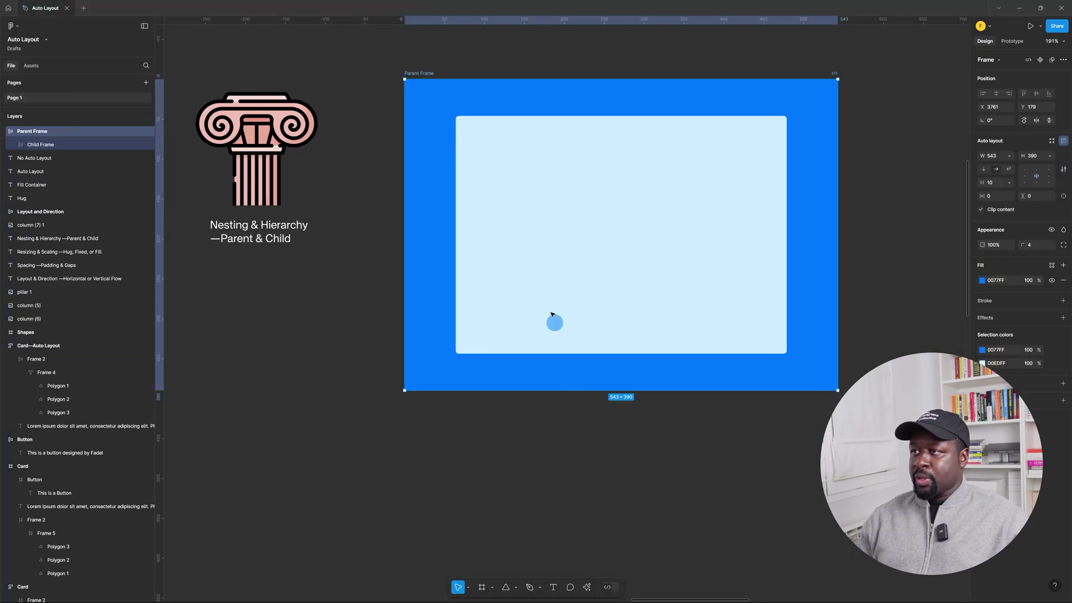
Step: Set the child frame's width and height to Fill container so it fills the blue parent frame
{"action": "left_click", "coordinate": [577, 196]}
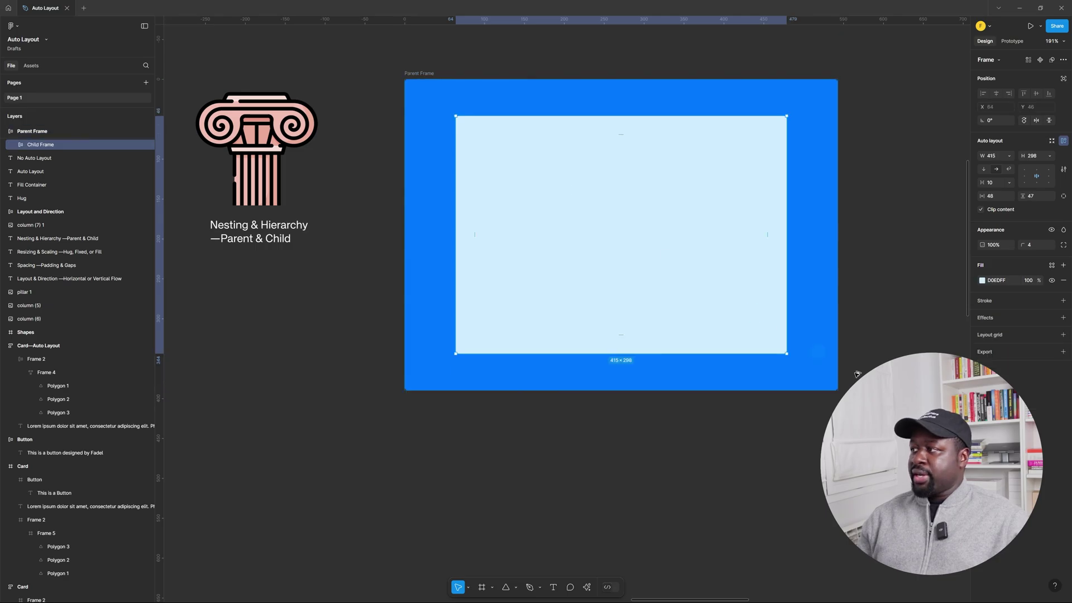
{"action": "left_click", "coordinate": [1008, 156]}
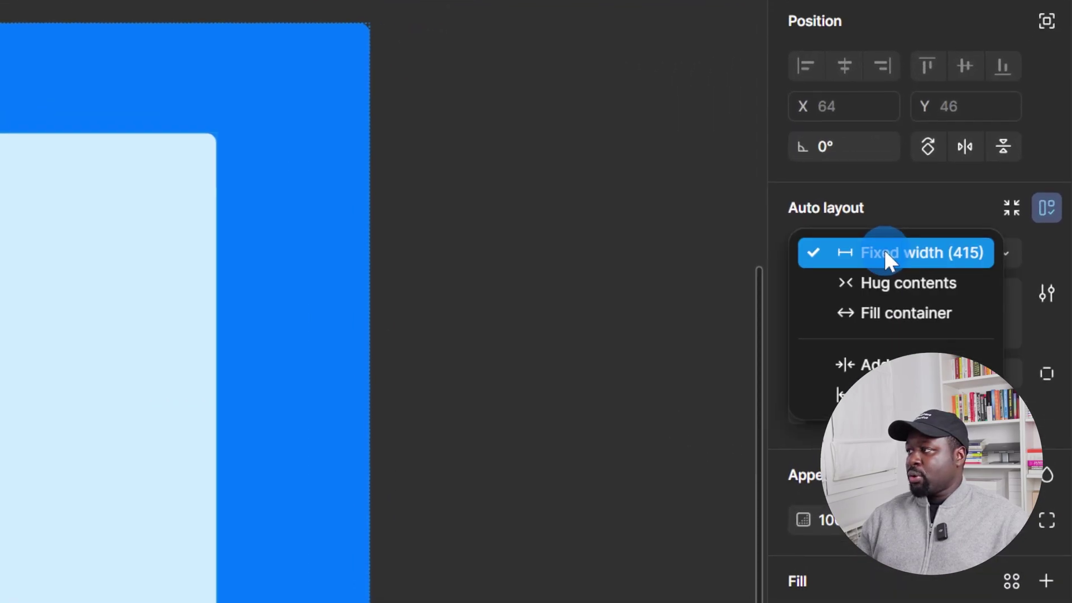
{"action": "left_click", "coordinate": [891, 312]}
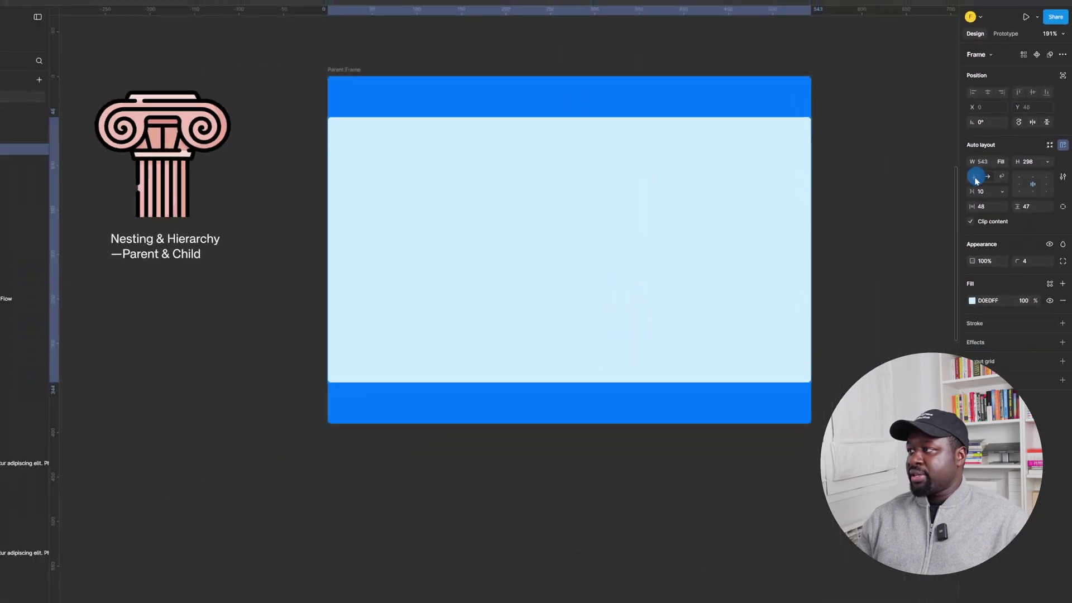
{"action": "left_click", "coordinate": [562, 231]}
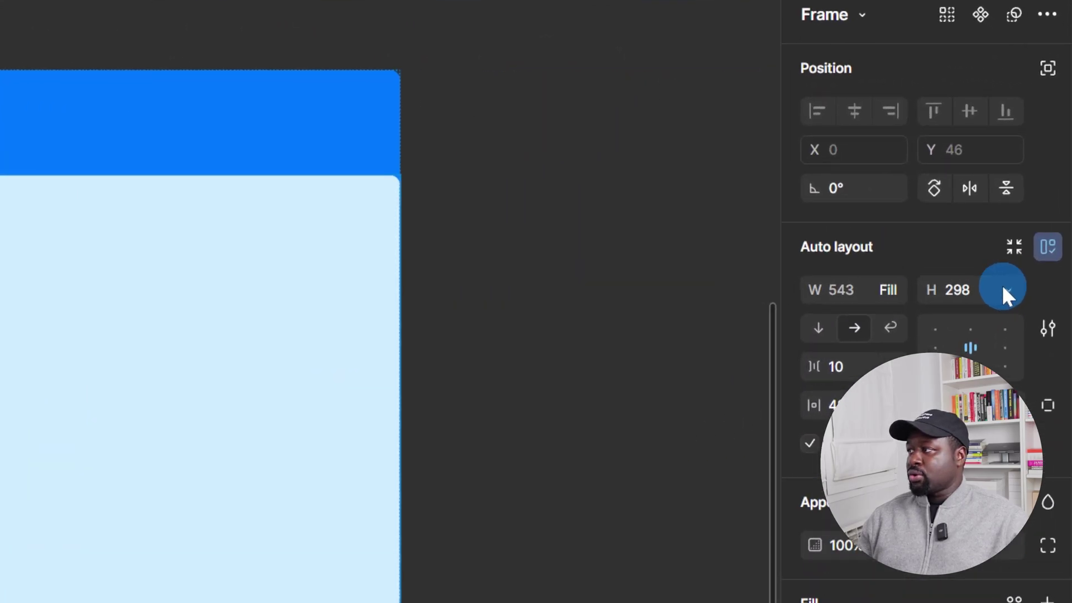
{"action": "left_click", "coordinate": [1050, 156]}
{"action": "left_click", "coordinate": [963, 355]}
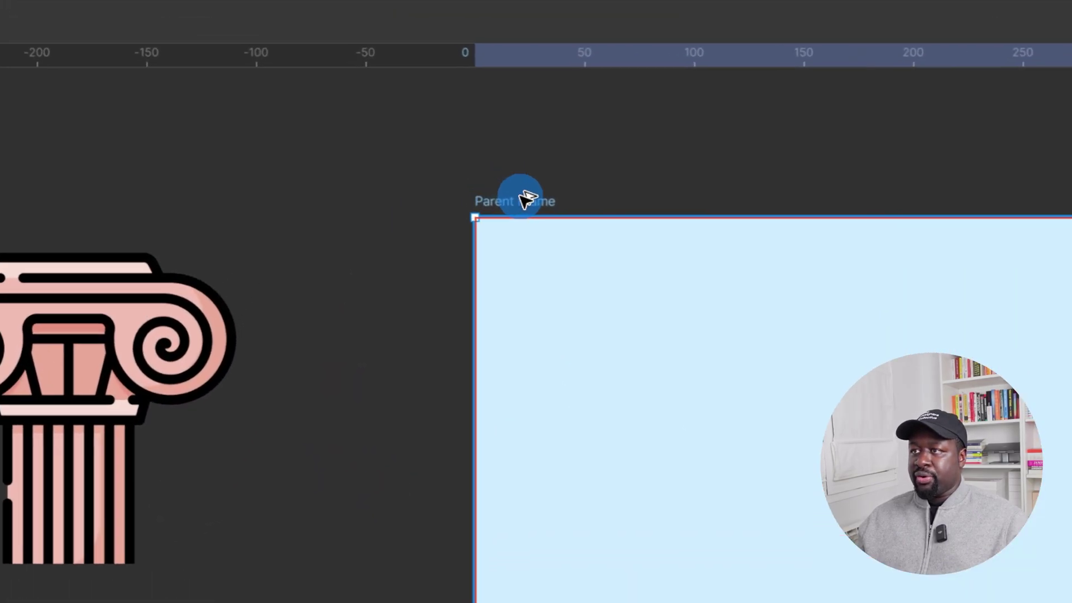
Step: Set the parent frame's padding to 30 on all four sides, and enlarge the parent frame from its lower-right corner
{"action": "left_click", "coordinate": [427, 78]}
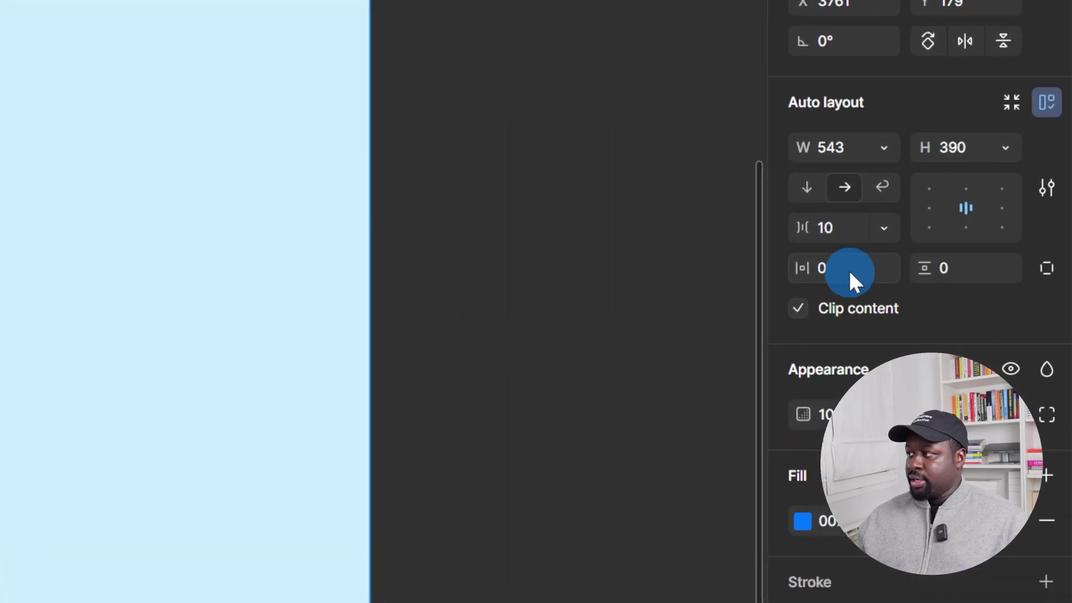
{"action": "left_click", "coordinate": [997, 196]}
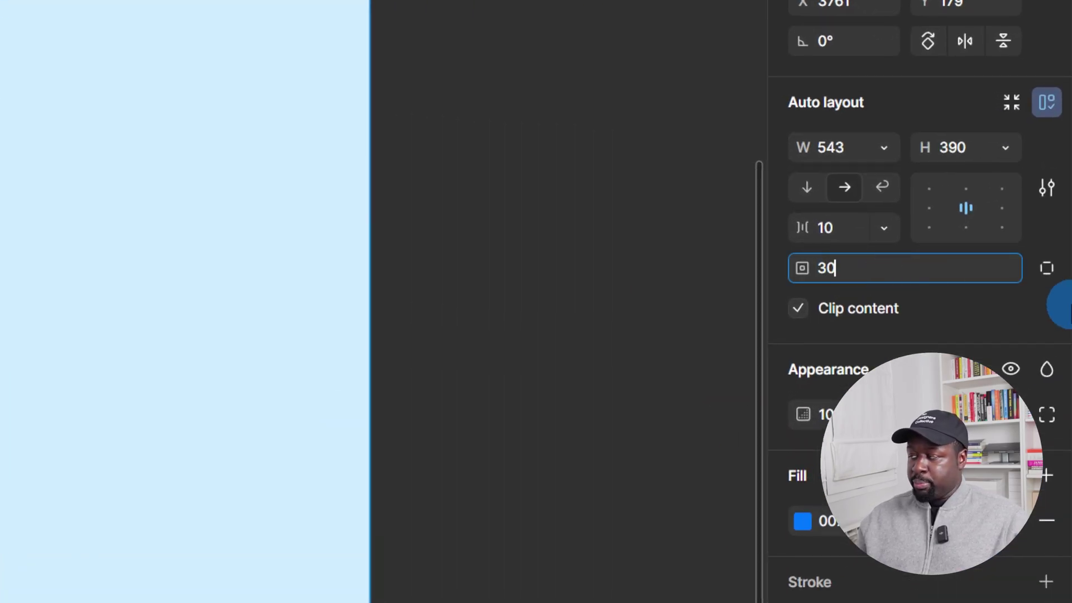
{"action": "key", "text": "Return"}
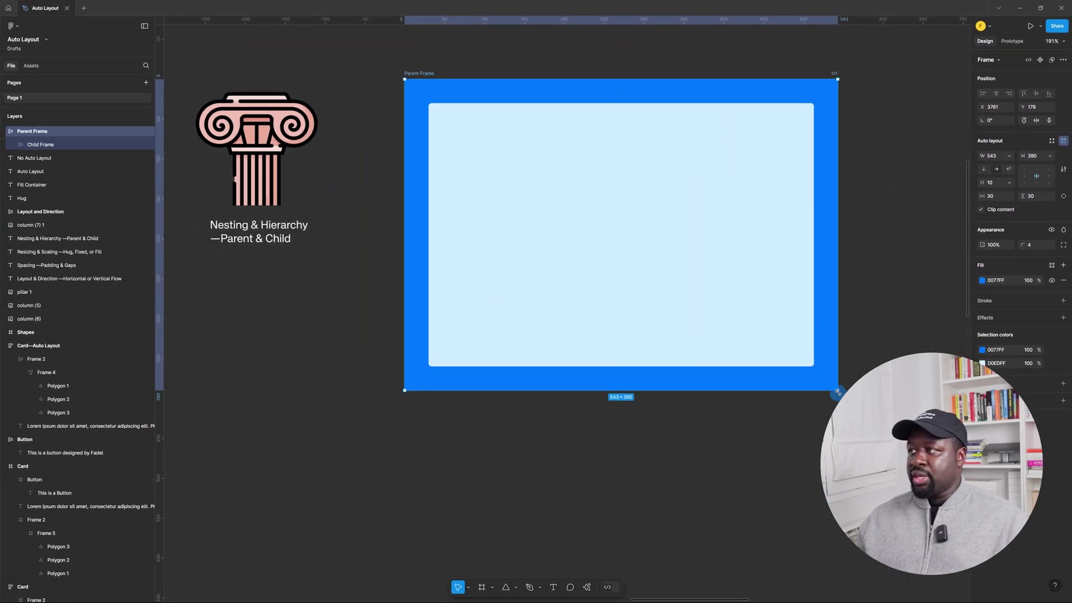
{"action": "left_click_drag", "start_coordinate": [838, 393], "coordinate": [940, 471]}
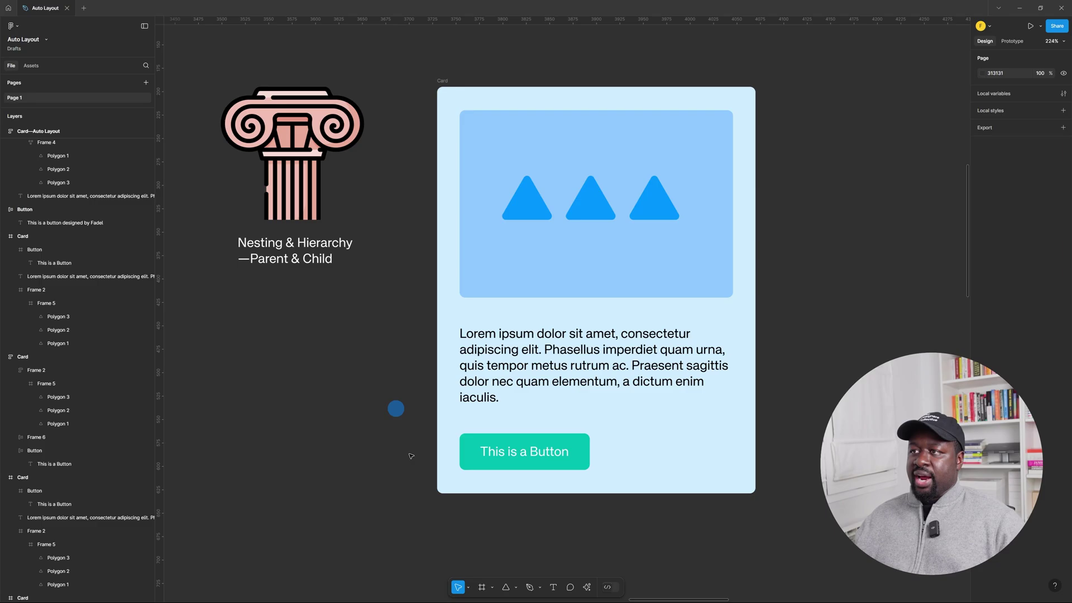
Step: Examine the hierarchy of the card with the green button by selecting the card, its image frame, its paragraph frame and its button
{"action": "left_click", "coordinate": [446, 91]}
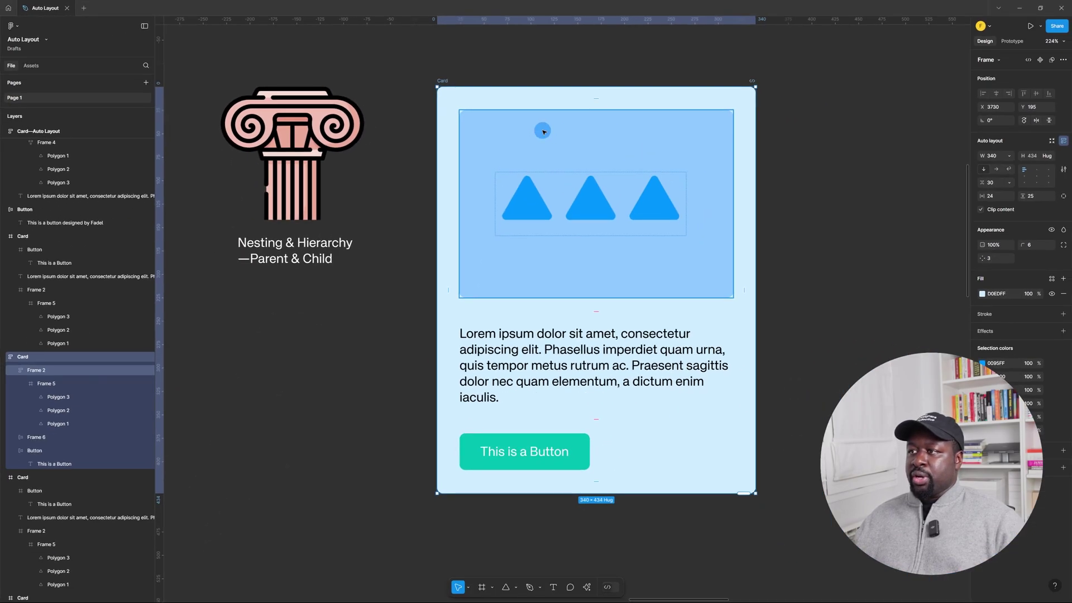
{"action": "left_click", "coordinate": [579, 134]}
{"action": "left_click", "coordinate": [560, 362]}
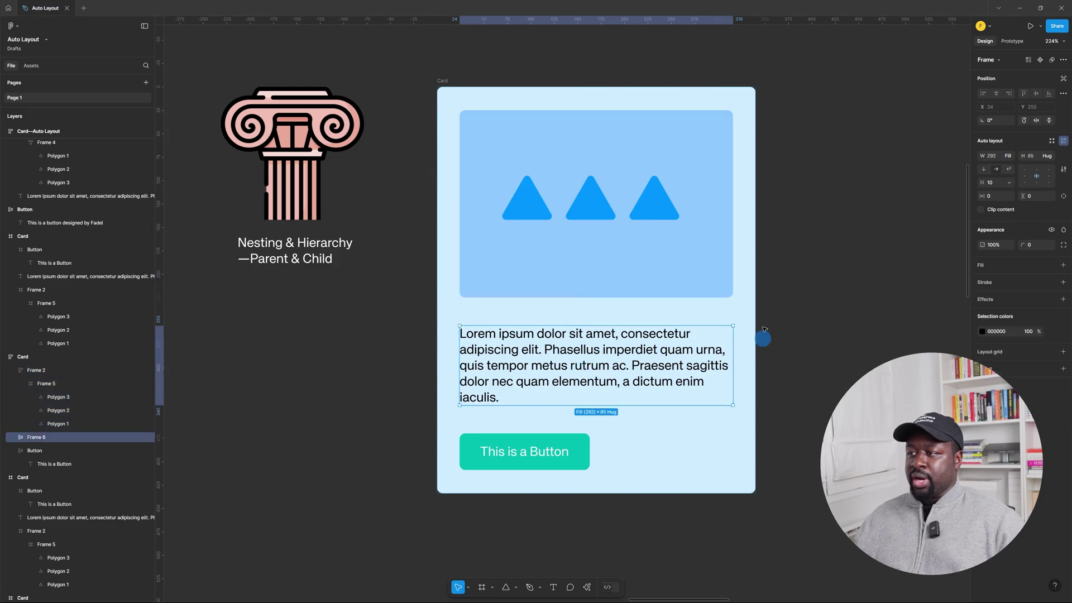
{"action": "left_click", "coordinate": [572, 450]}
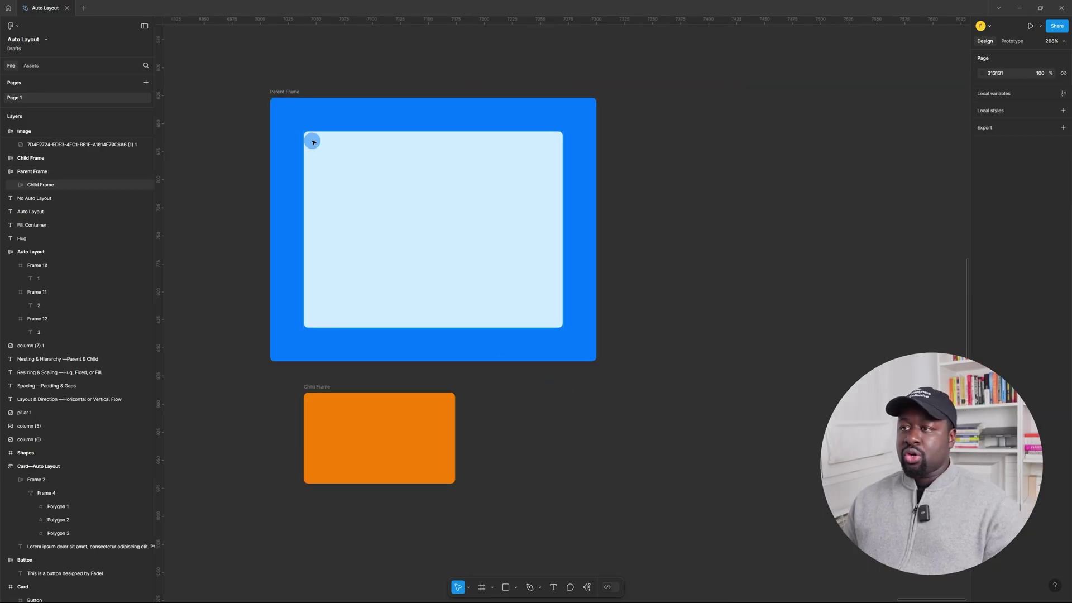
Step: Compare the settings of the blue parent frame and its light blue child frame in the example above the orange frame
{"action": "left_click", "coordinate": [509, 155]}
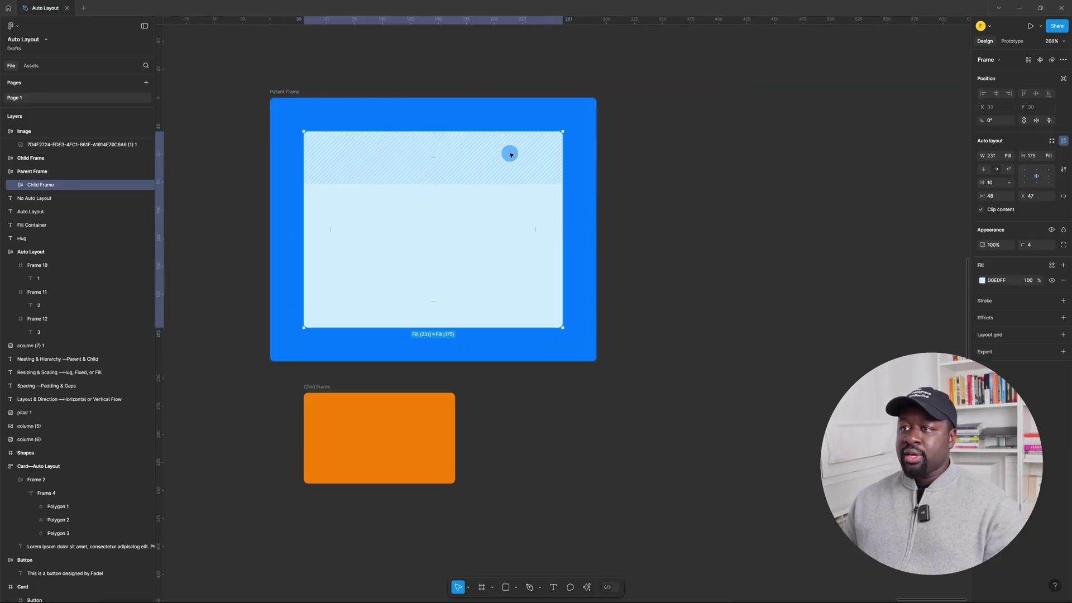
{"action": "left_click", "coordinate": [279, 90]}
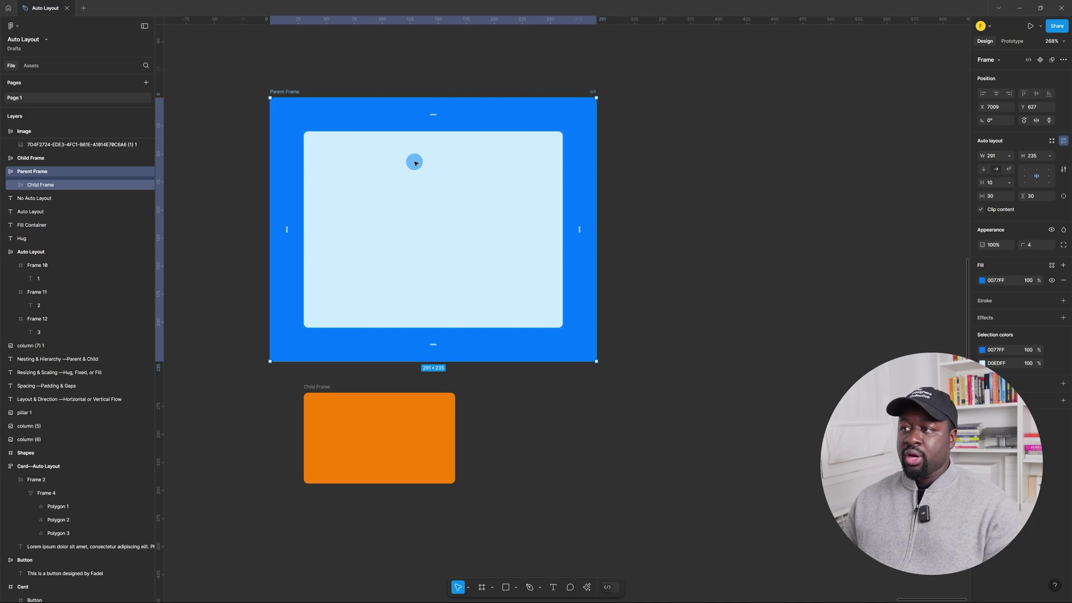
{"action": "left_click", "coordinate": [369, 175]}
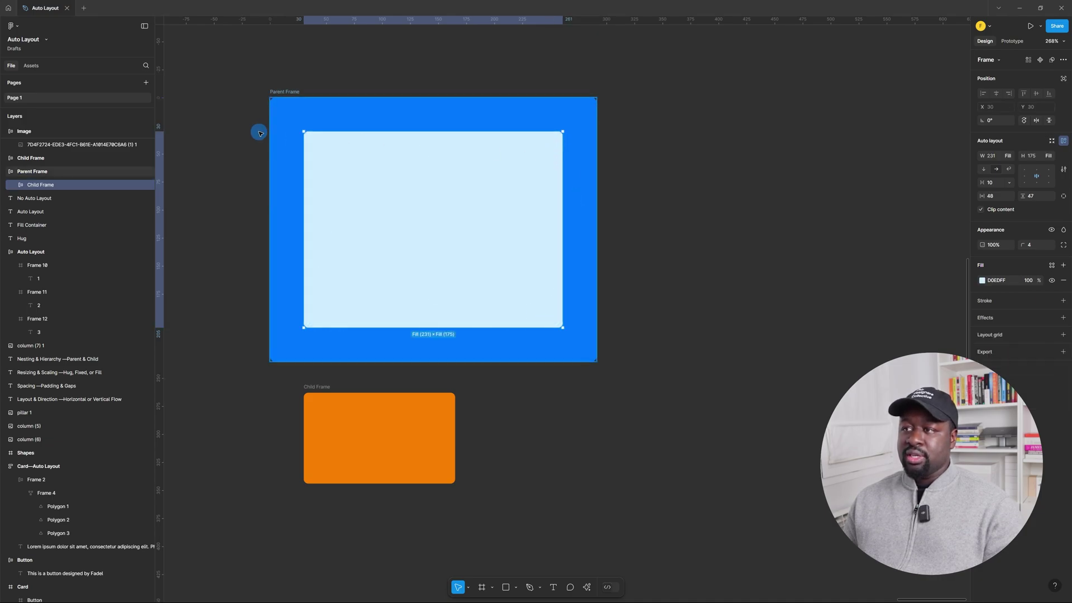
Step: Nest the orange child frame inside the light blue child frame of the parent frame
{"action": "left_click", "coordinate": [541, 416]}
{"action": "left_click", "coordinate": [316, 393]}
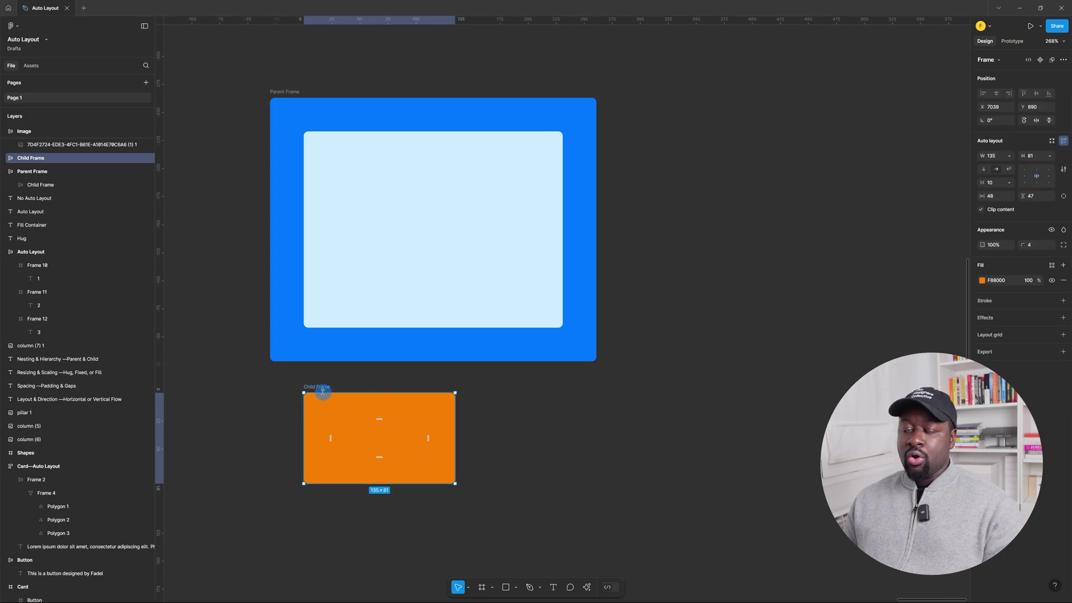
{"action": "left_click_drag", "start_coordinate": [321, 391], "coordinate": [345, 159]}
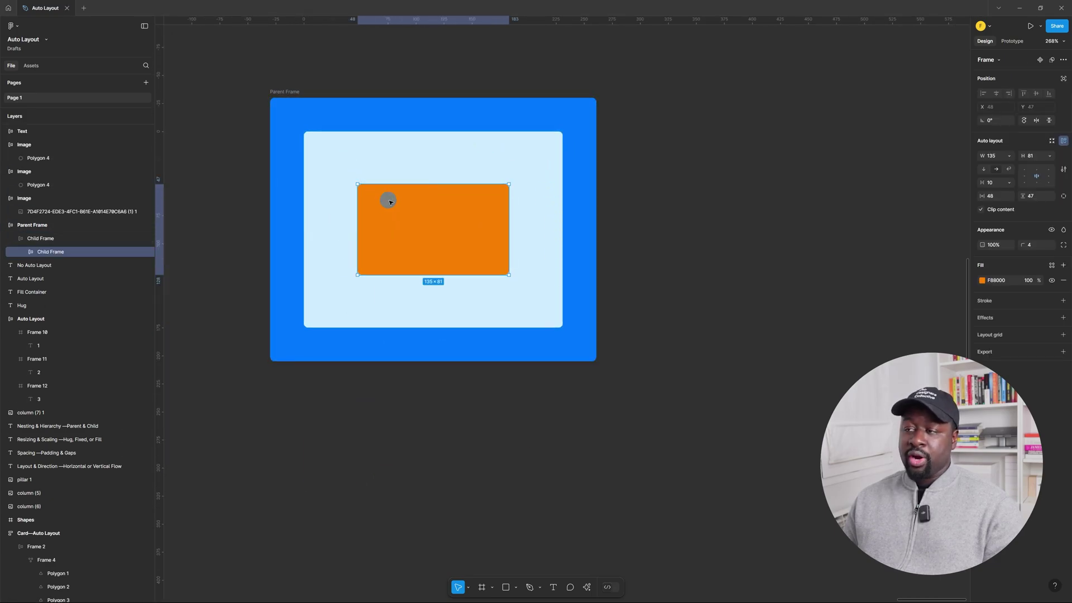
{"action": "left_click", "coordinate": [340, 143]}
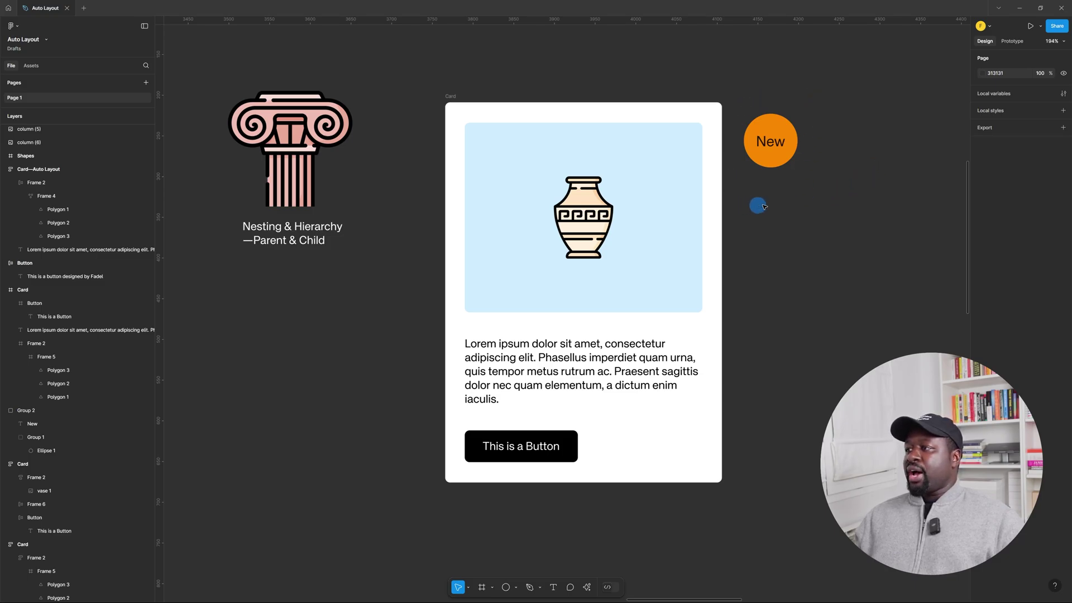
Step: Move the orange New badge into the card's light blue image frame above the vase, and select that image frame
{"action": "left_click", "coordinate": [776, 148]}
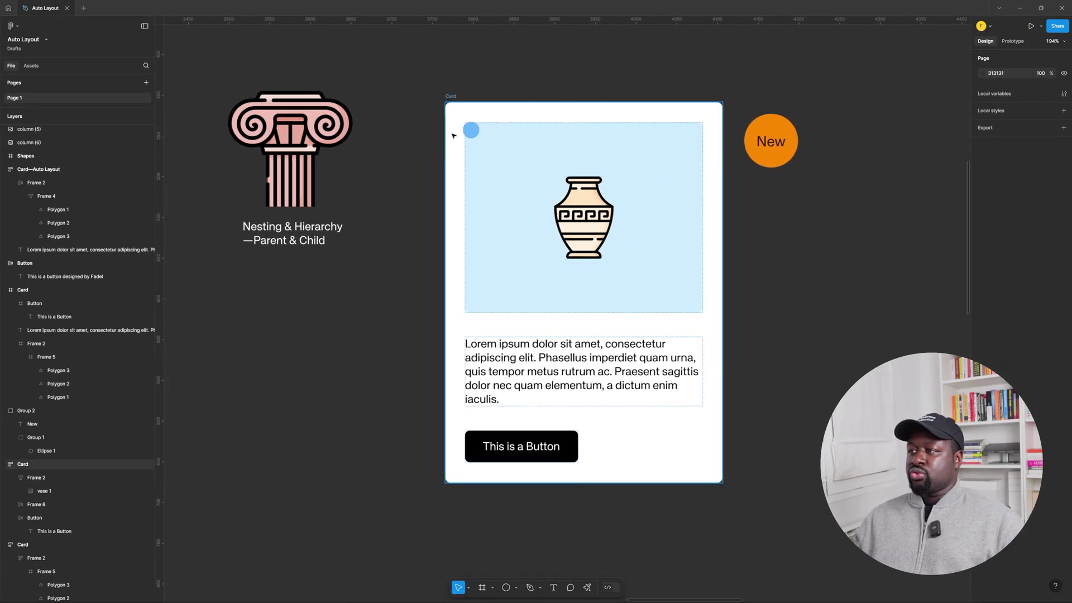
{"action": "left_click", "coordinate": [378, 467]}
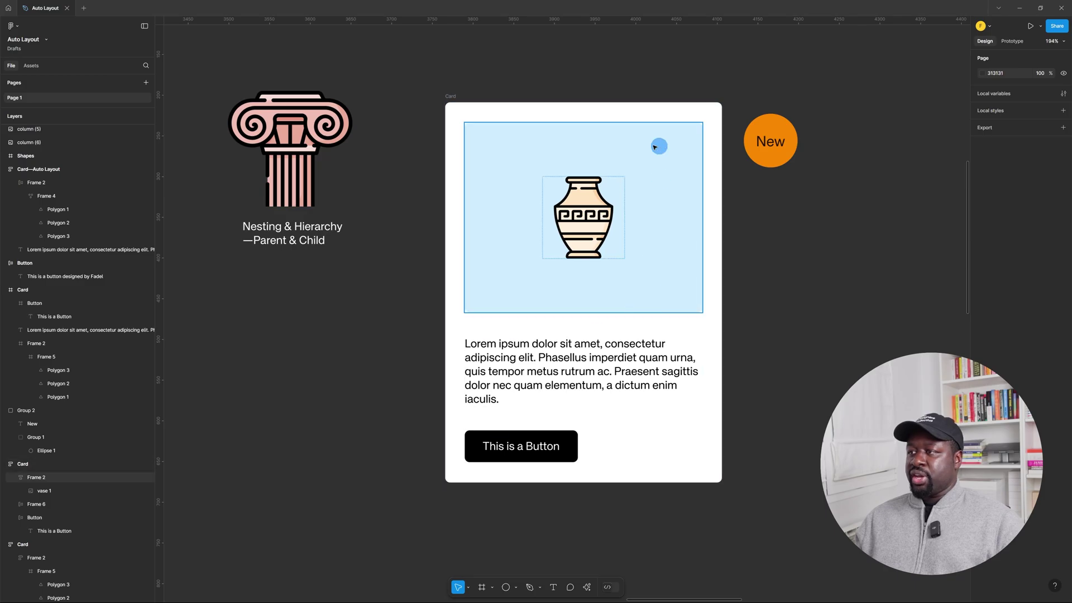
{"action": "left_click_drag", "start_coordinate": [762, 141], "coordinate": [635, 155]}
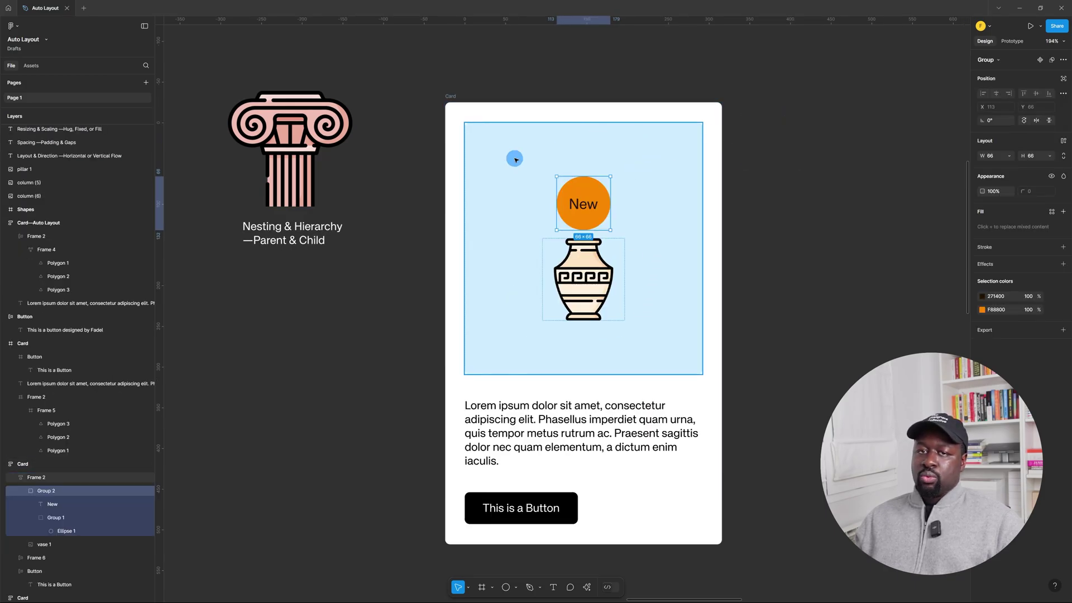
{"action": "left_click", "coordinate": [472, 291]}
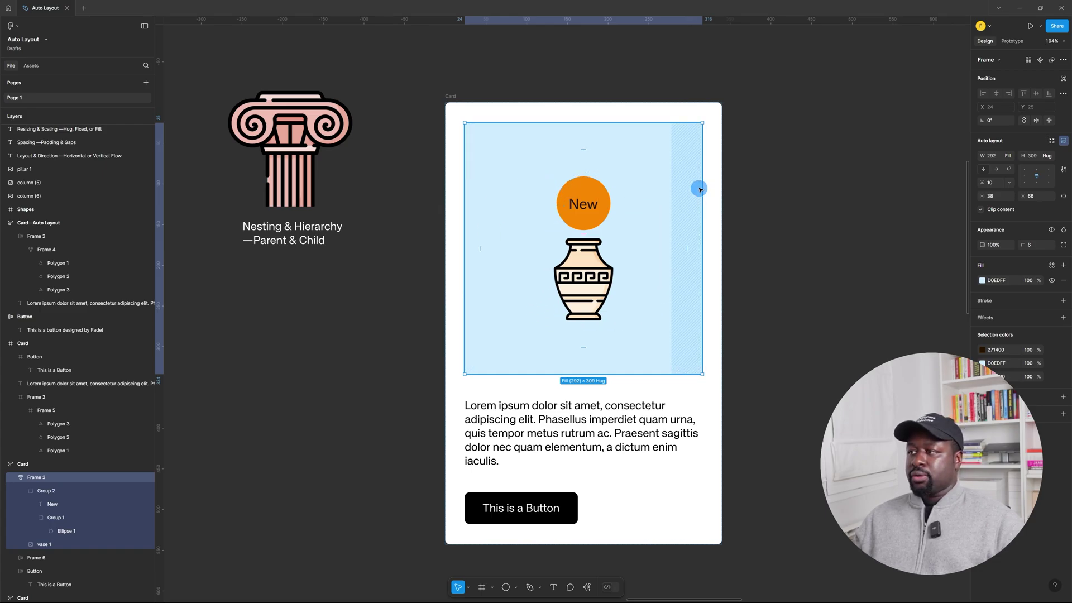
Step: Make the New badge ignore auto layout and place it over the card's upper-right corner at about X 287, Y -19
{"action": "left_click", "coordinate": [582, 186]}
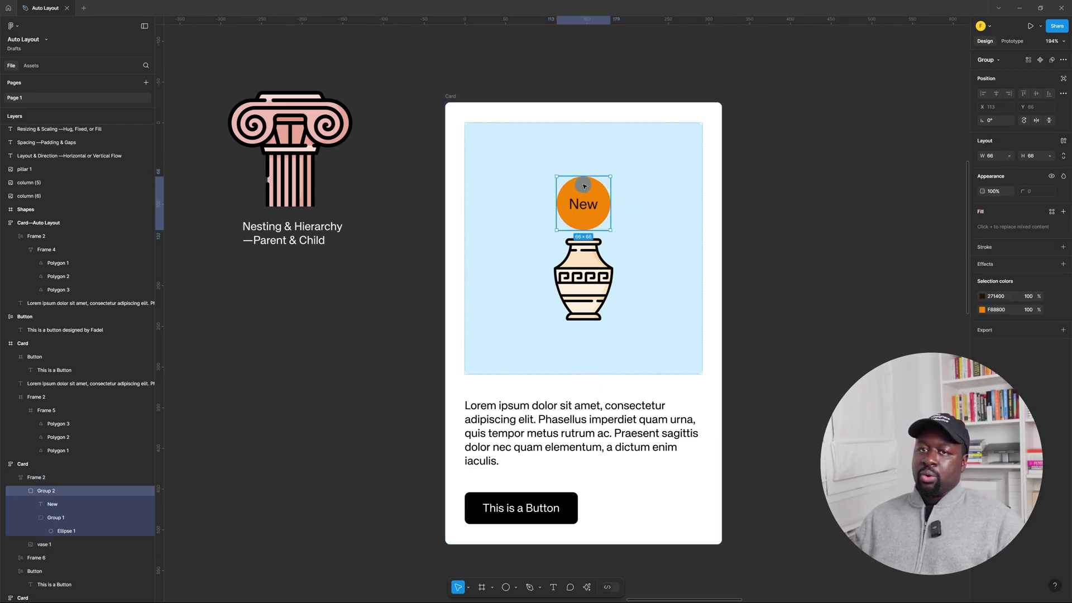
{"action": "left_click", "coordinate": [1003, 285]}
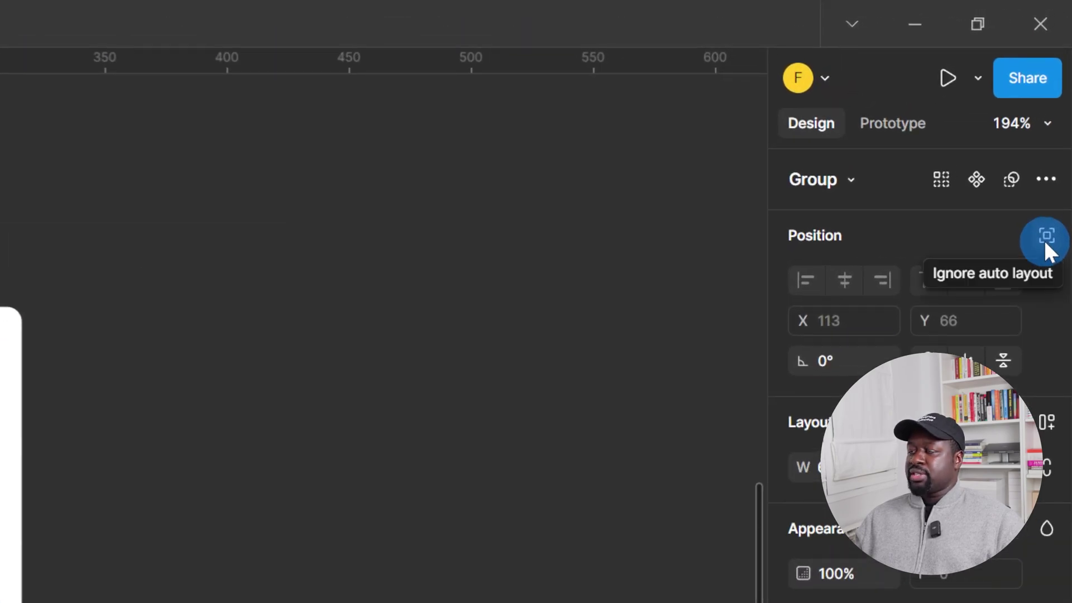
{"action": "left_click", "coordinate": [1043, 239]}
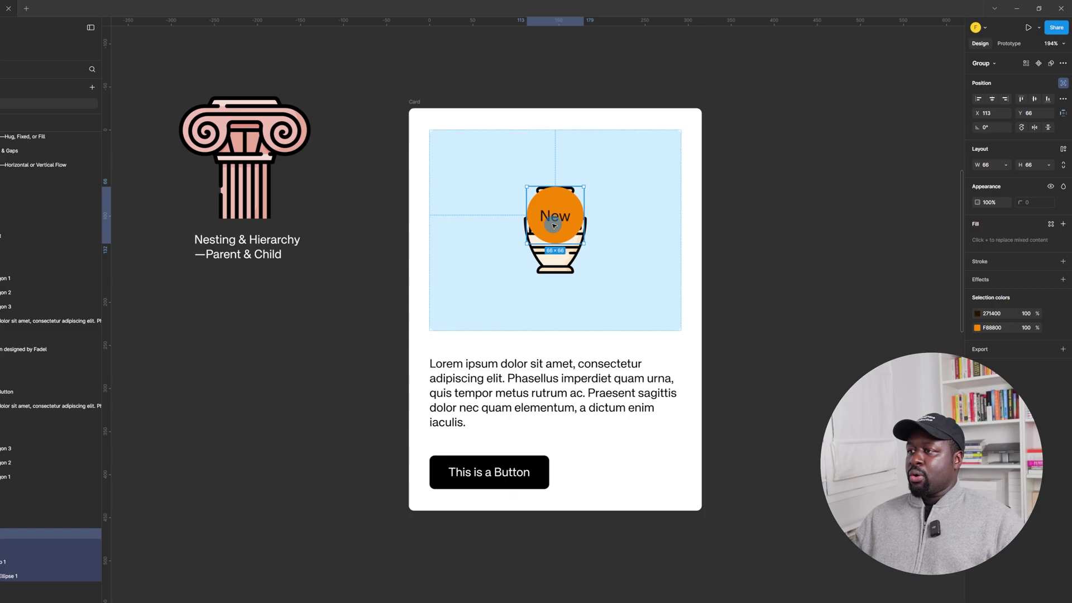
{"action": "left_click_drag", "start_coordinate": [555, 218], "coordinate": [714, 106]}
{"action": "left_click", "coordinate": [824, 168]}
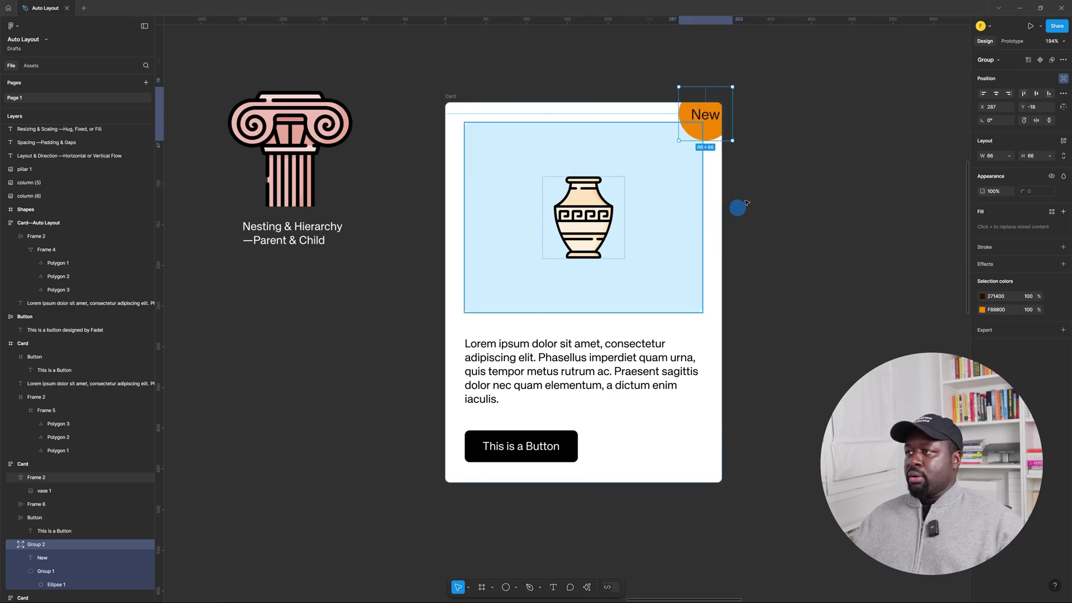
Step: Turn off Clip content for the white card frame that holds the New badge
{"action": "left_click", "coordinate": [764, 70]}
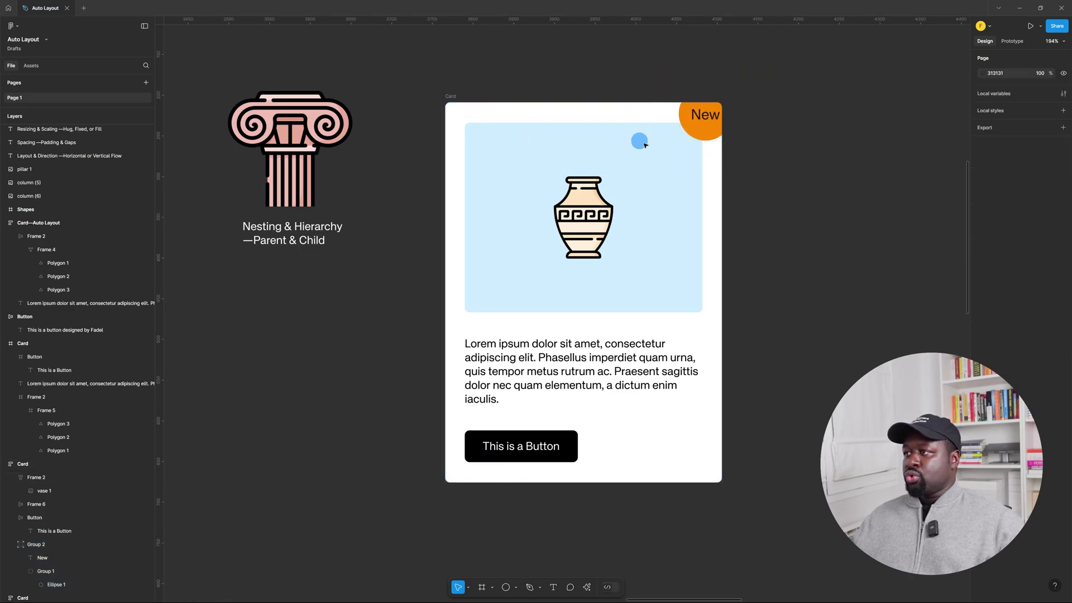
{"action": "left_click", "coordinate": [453, 98]}
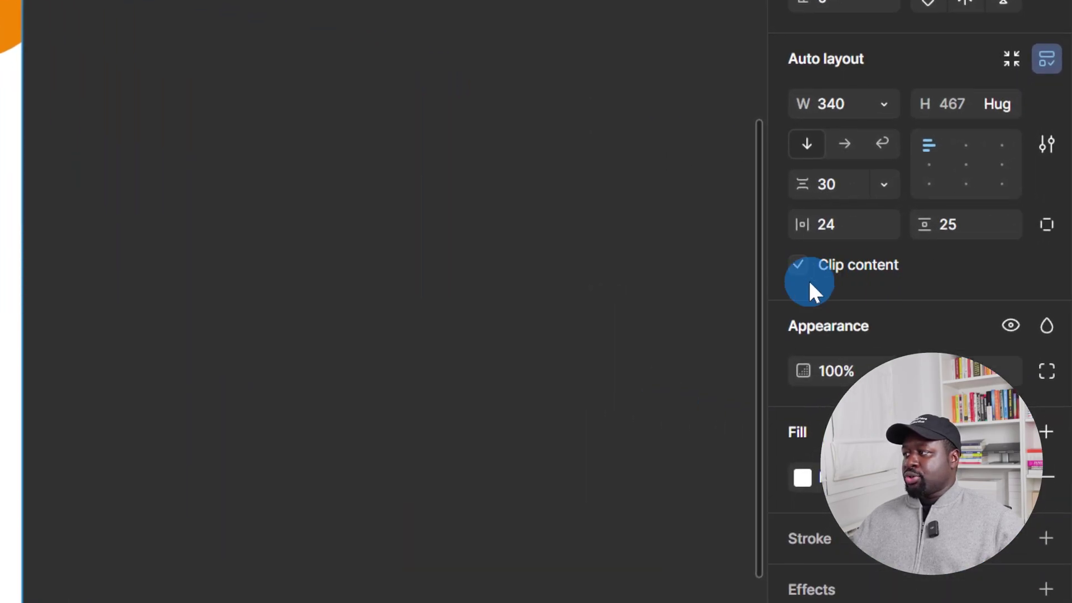
{"action": "left_click", "coordinate": [798, 265]}
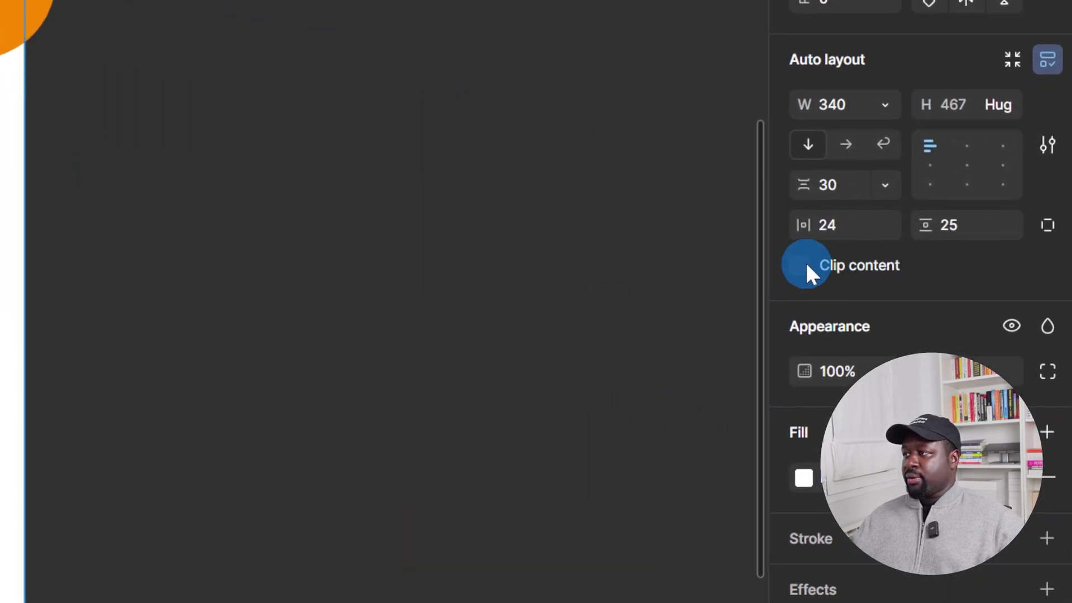
{"action": "left_click", "coordinate": [809, 130]}
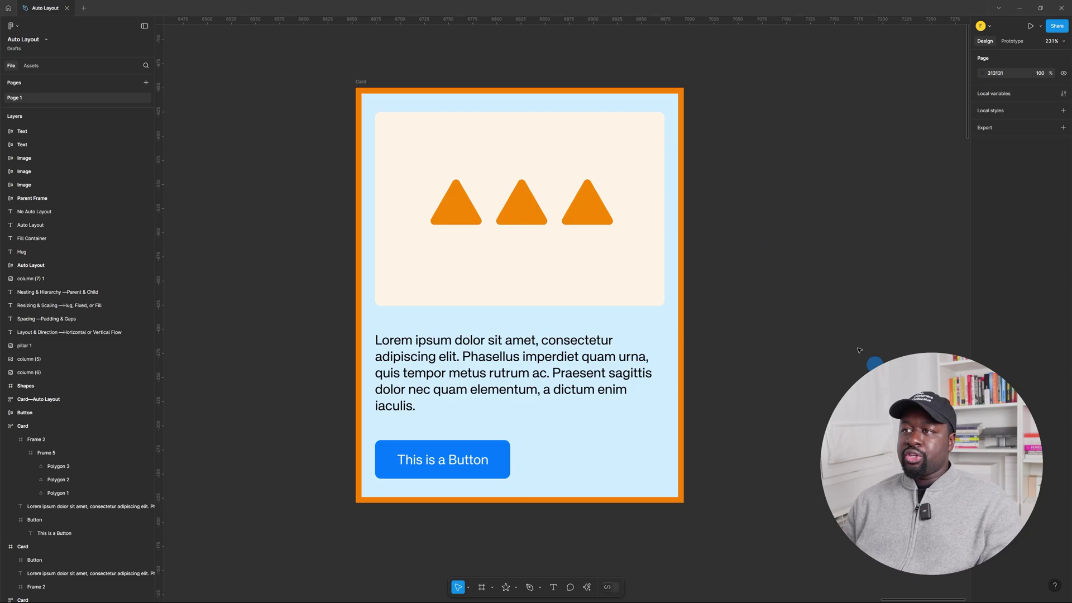
Step: Open the auto layout settings of the orange-bordered card and its Strokes options
{"action": "left_click", "coordinate": [364, 82]}
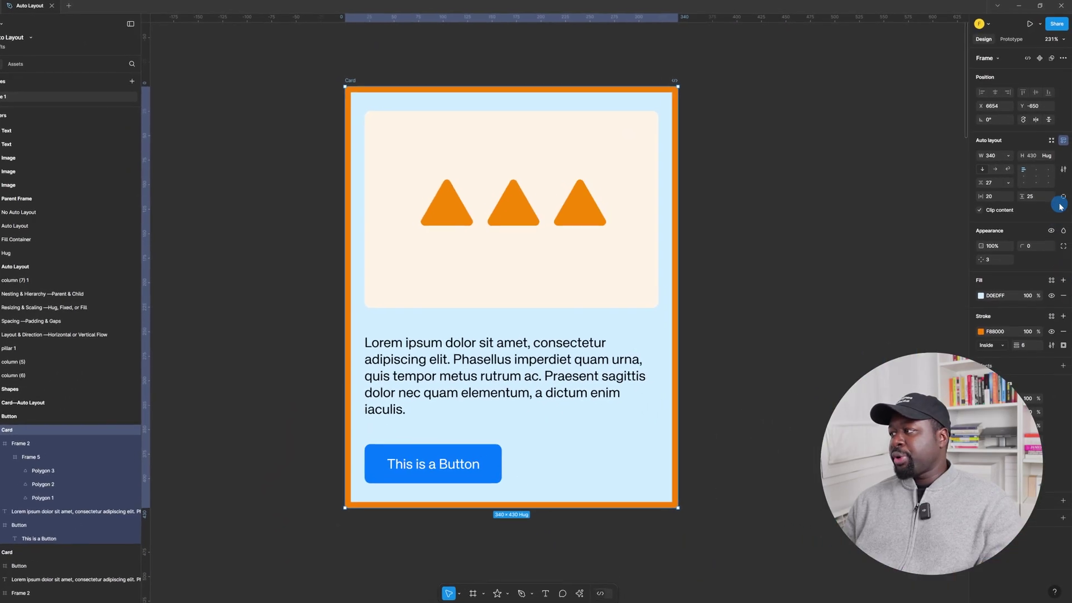
{"action": "left_click", "coordinate": [1052, 180]}
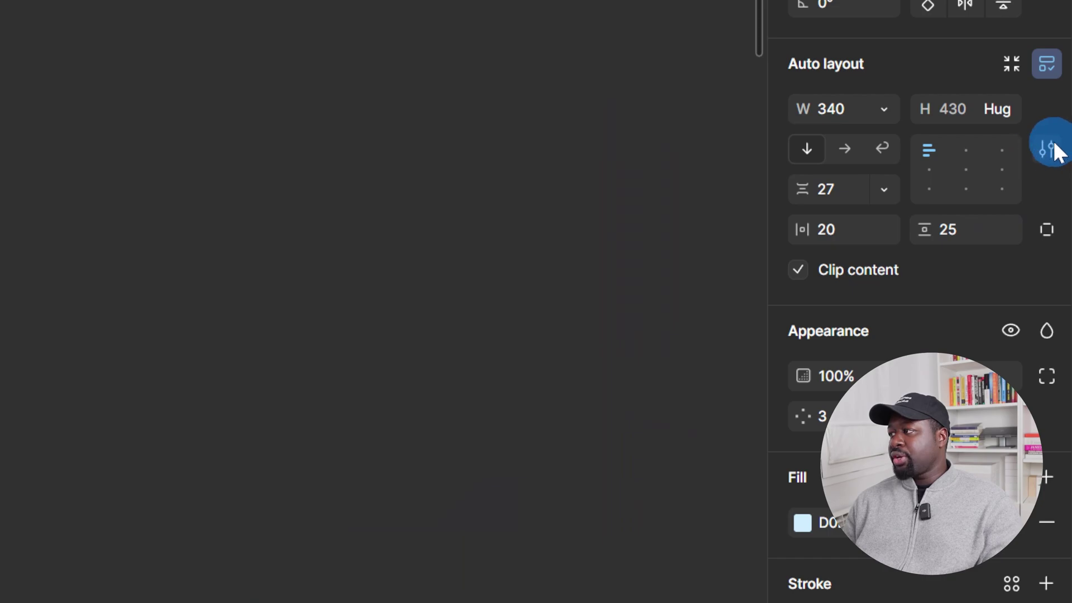
{"action": "left_click", "coordinate": [1053, 150]}
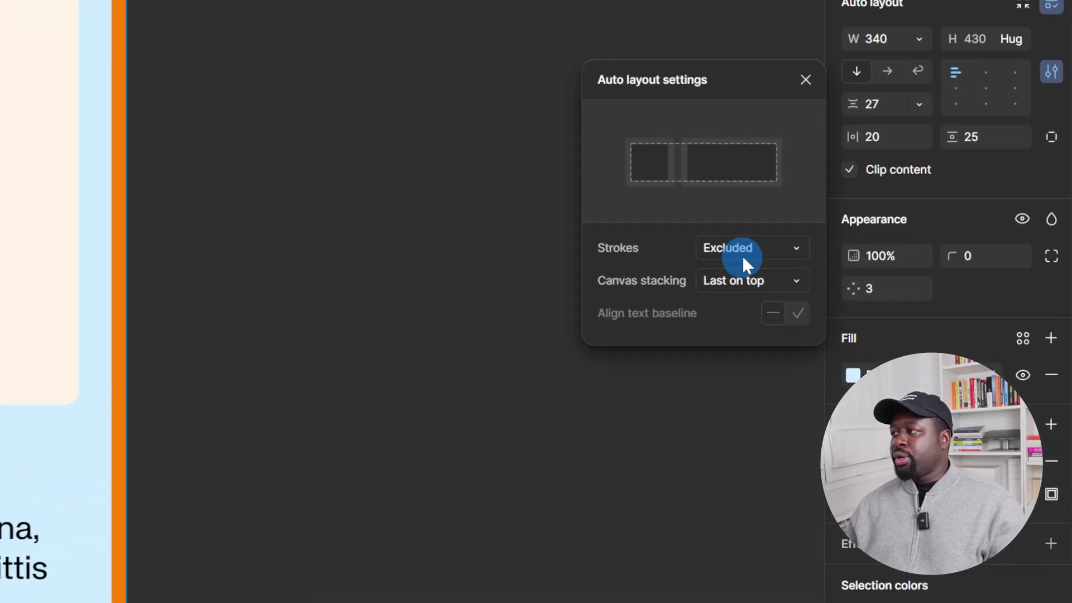
{"action": "left_click", "coordinate": [937, 242]}
{"action": "left_click", "coordinate": [698, 219]}
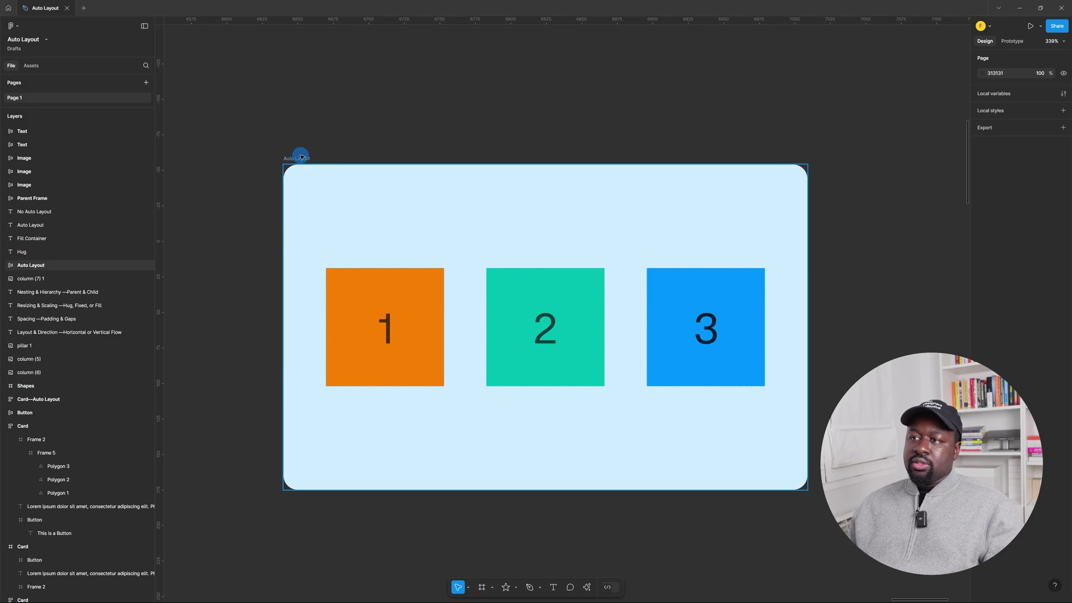
Step: Open the advanced auto layout settings of the frame with the three numbered squares and reduce the gap between its squares to -25
{"action": "left_click", "coordinate": [300, 160]}
{"action": "left_click", "coordinate": [1063, 170]}
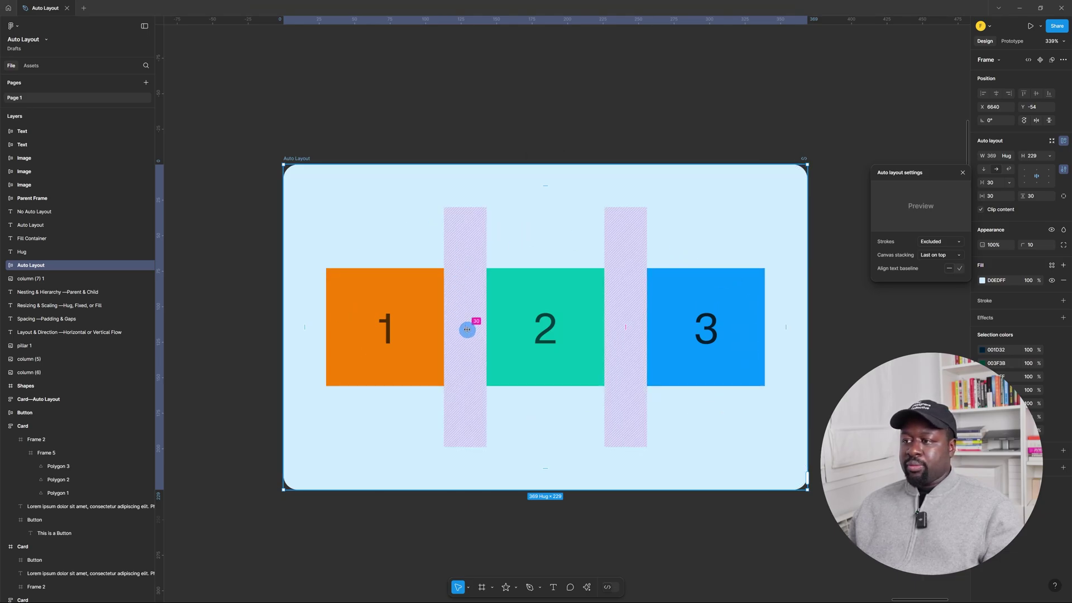
{"action": "left_click", "coordinate": [468, 329]}
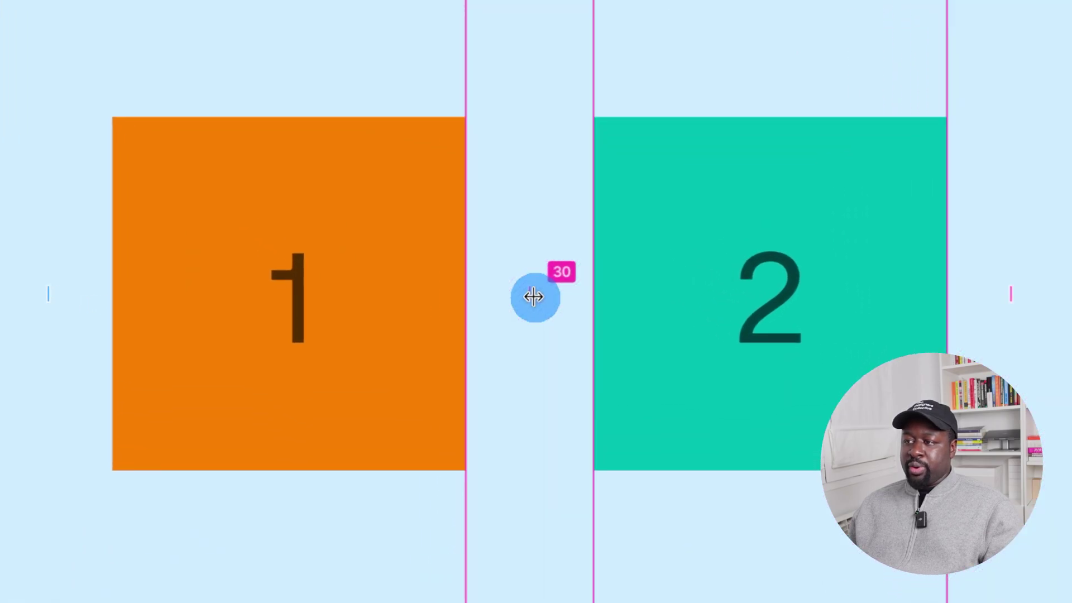
{"action": "left_click_drag", "start_coordinate": [533, 297], "coordinate": [414, 296]}
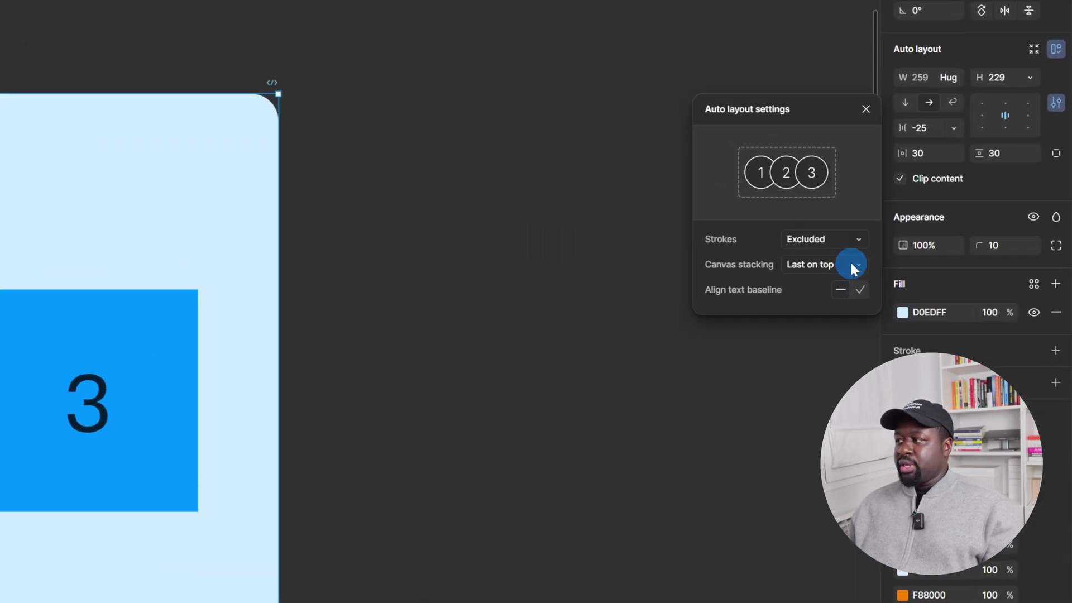
Step: Switch the frame's canvas stacking to First on top and back to Last on top
{"action": "left_click", "coordinate": [953, 255]}
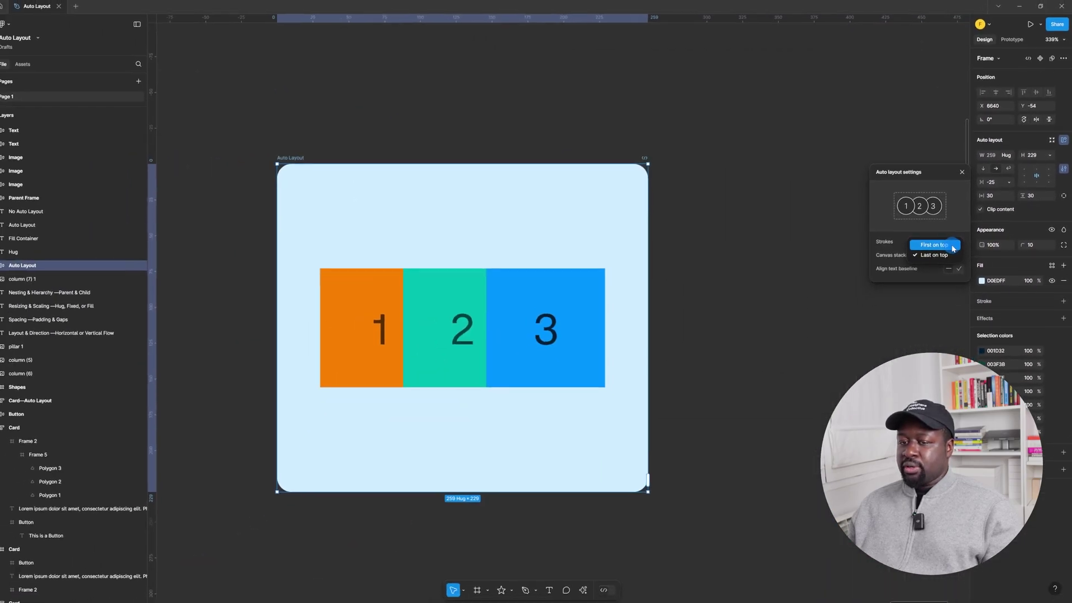
{"action": "left_click", "coordinate": [714, 249]}
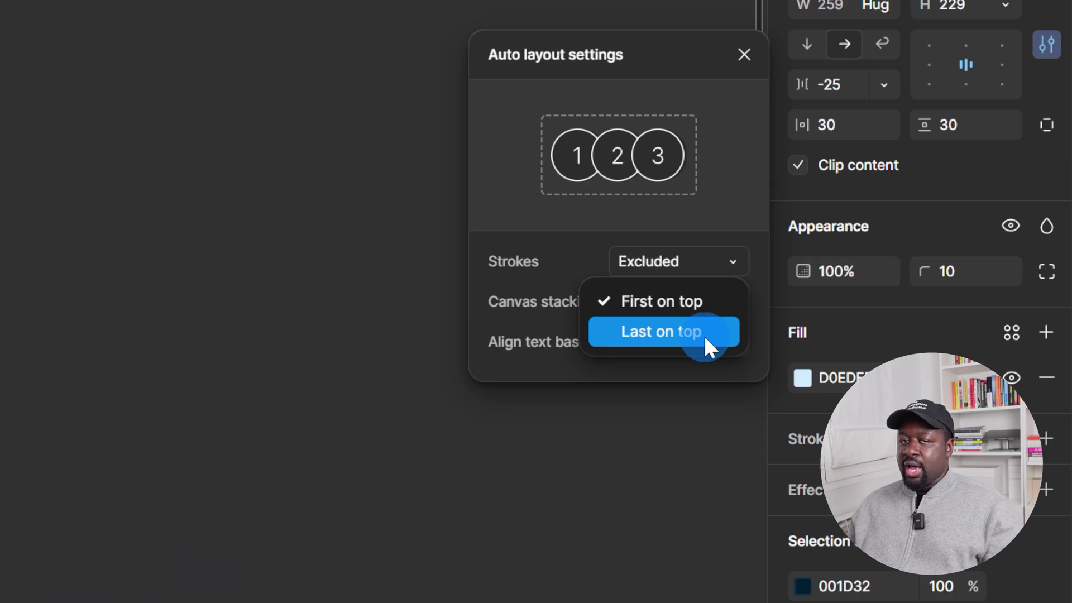
{"action": "left_click", "coordinate": [948, 265]}
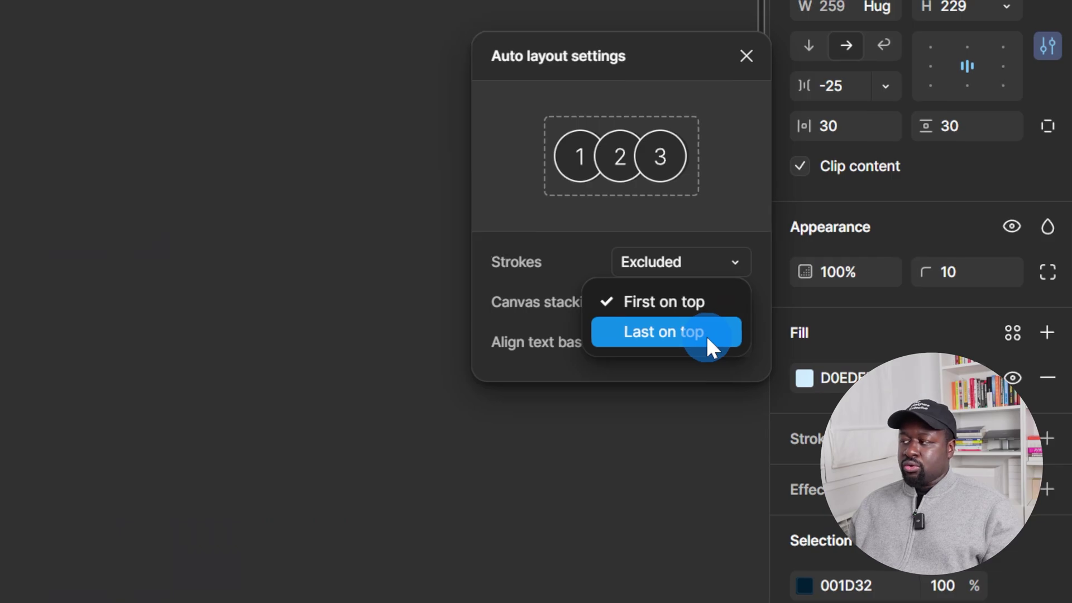
Step: Enable Align text baseline for the inner frame holding the four letters A of different sizes
{"action": "left_click", "coordinate": [394, 213]}
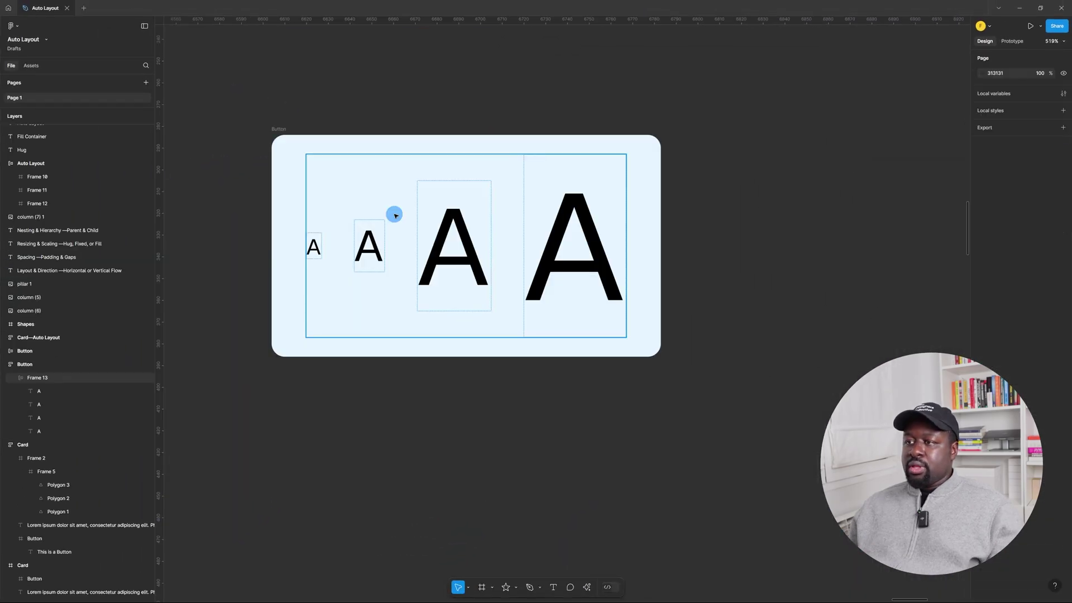
{"action": "left_click", "coordinate": [1001, 208]}
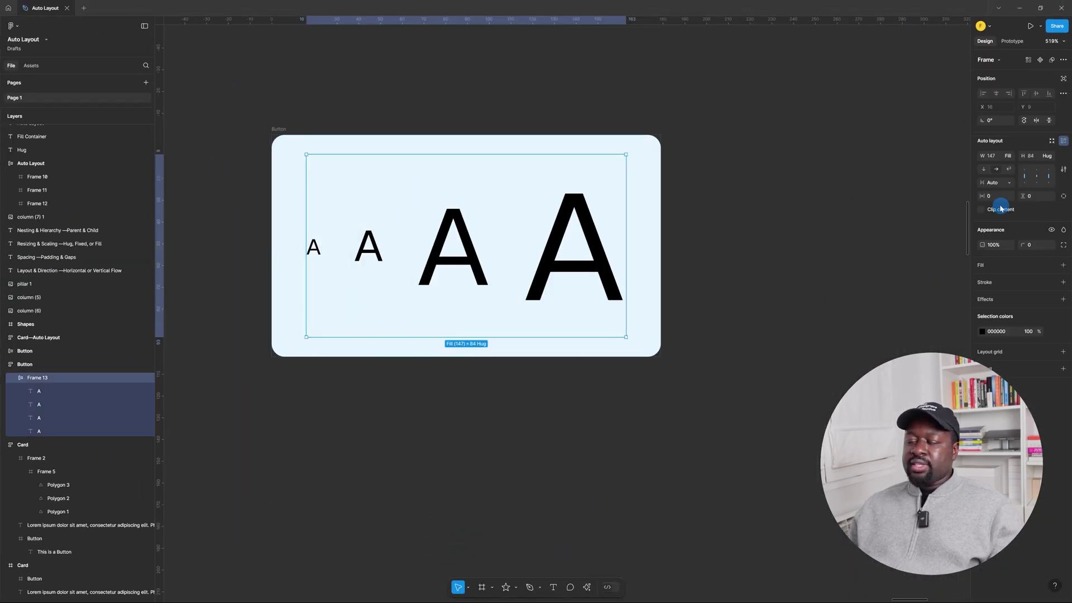
{"action": "left_click", "coordinate": [1063, 170]}
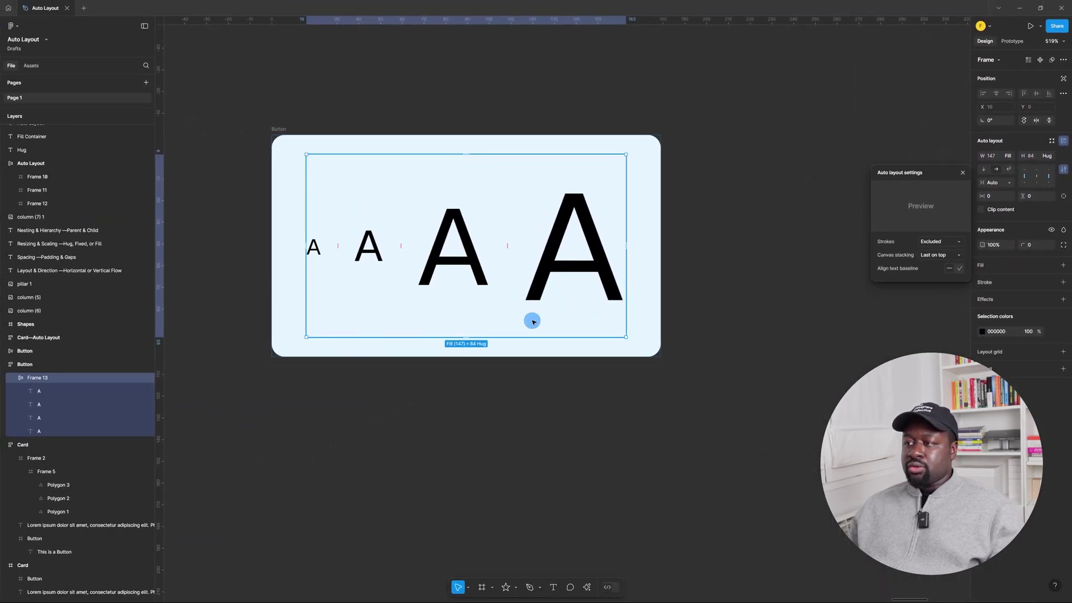
{"action": "key", "text": "Escape"}
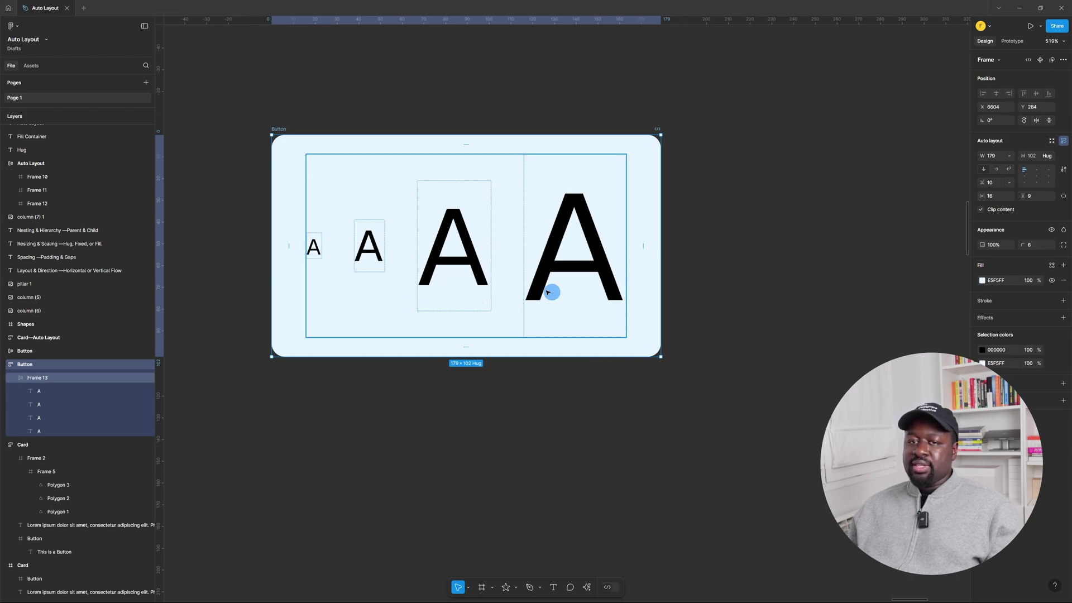
{"action": "left_click", "coordinate": [387, 166]}
{"action": "left_click", "coordinate": [1063, 169]}
{"action": "left_click", "coordinate": [959, 269]}
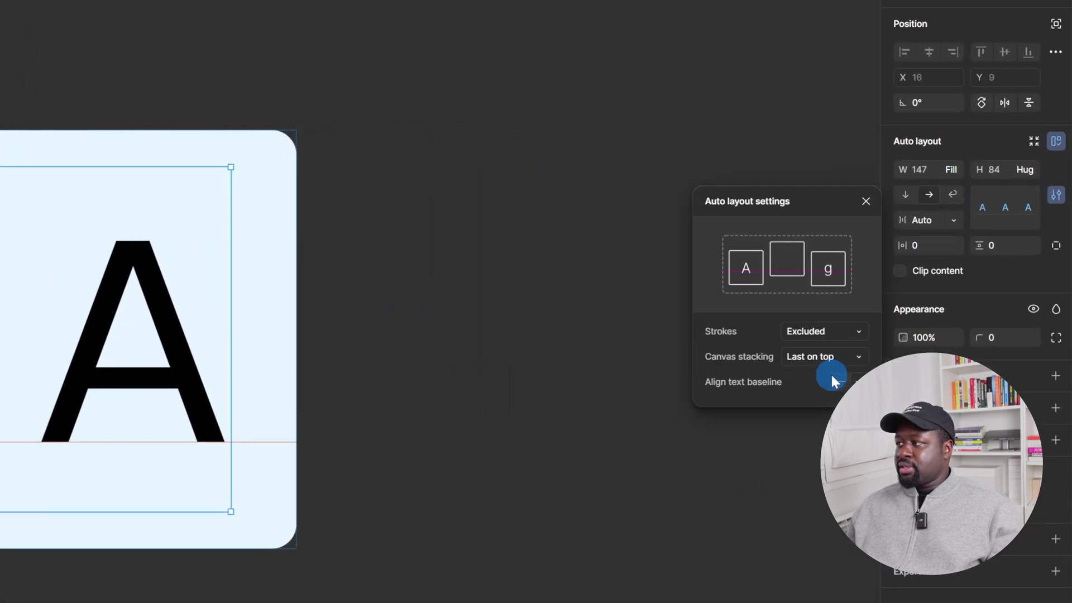
Step: Disable Align text baseline for the letter frame and enable it again
{"action": "mouse_move", "coordinate": [950, 270]}
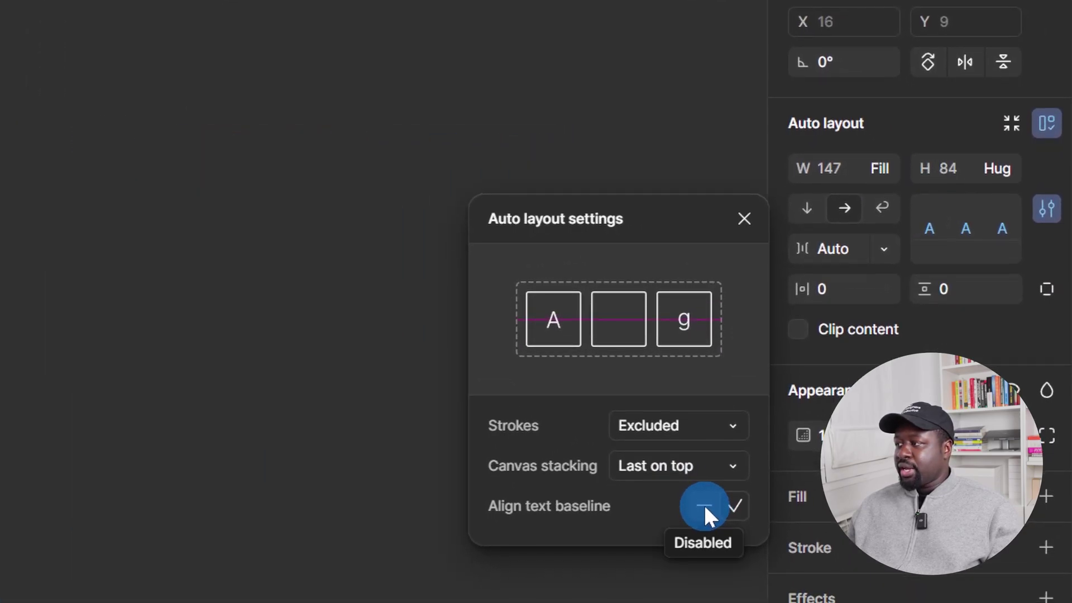
{"action": "left_click", "coordinate": [705, 508]}
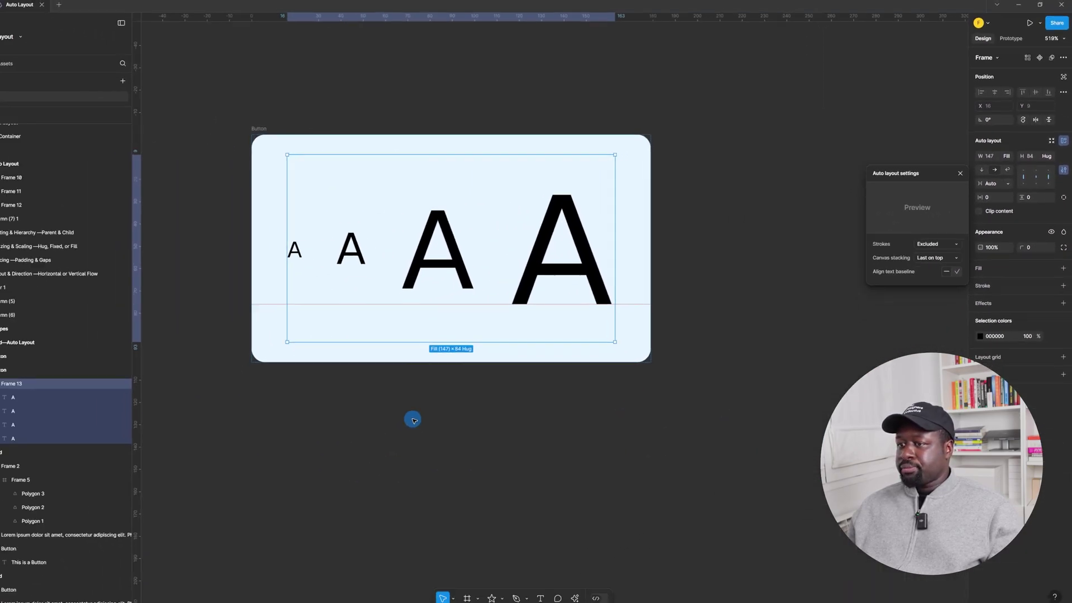
{"action": "key", "text": "Escape"}
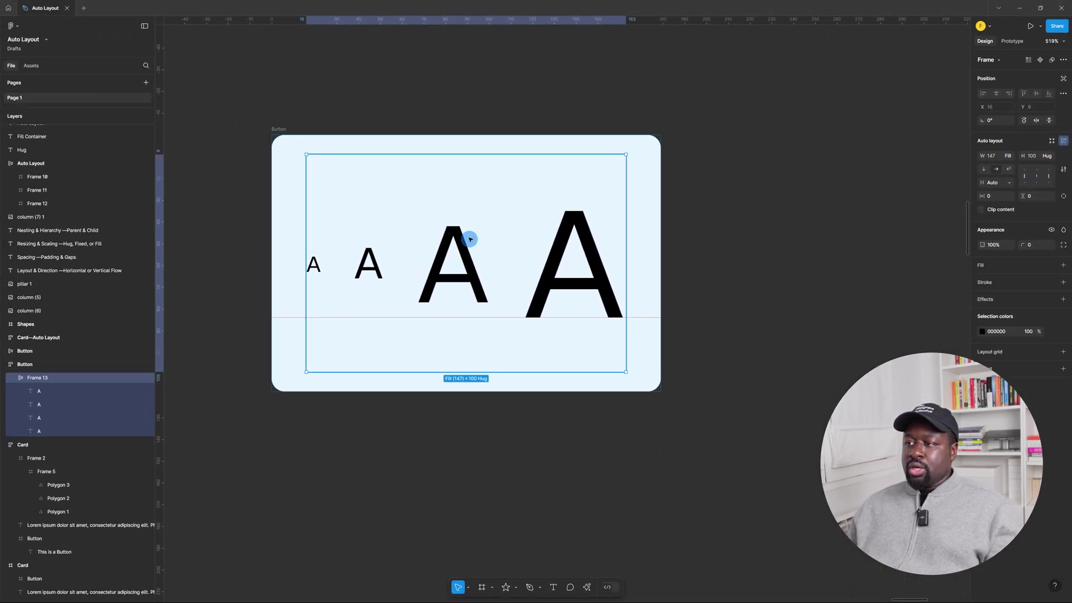
{"action": "left_click", "coordinate": [1064, 169]}
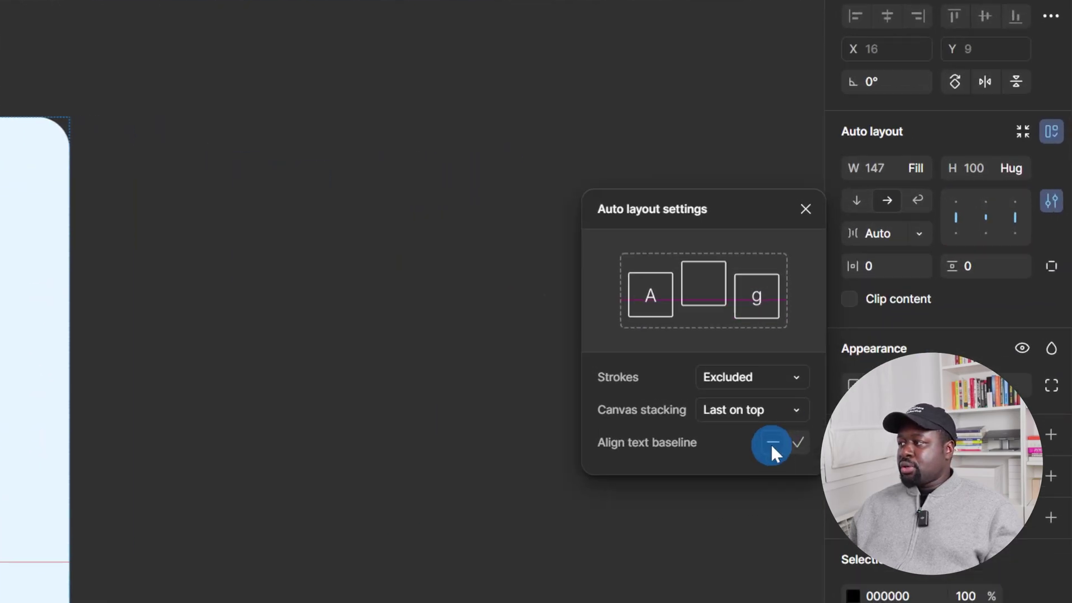
{"action": "left_click", "coordinate": [798, 443]}
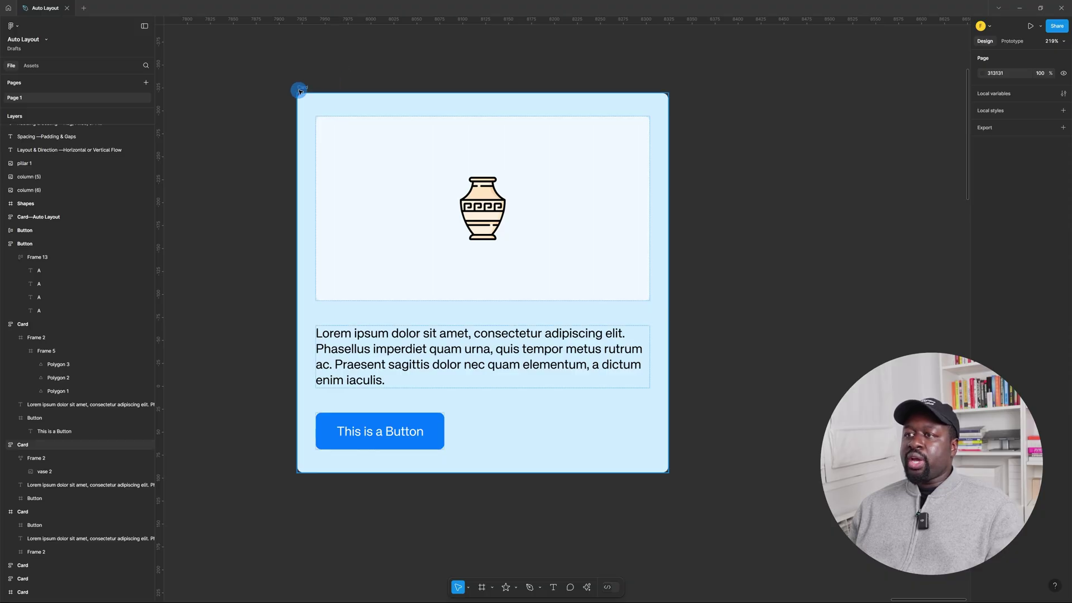
Step: Widen the light blue vase card to about 452
{"action": "left_click", "coordinate": [298, 95]}
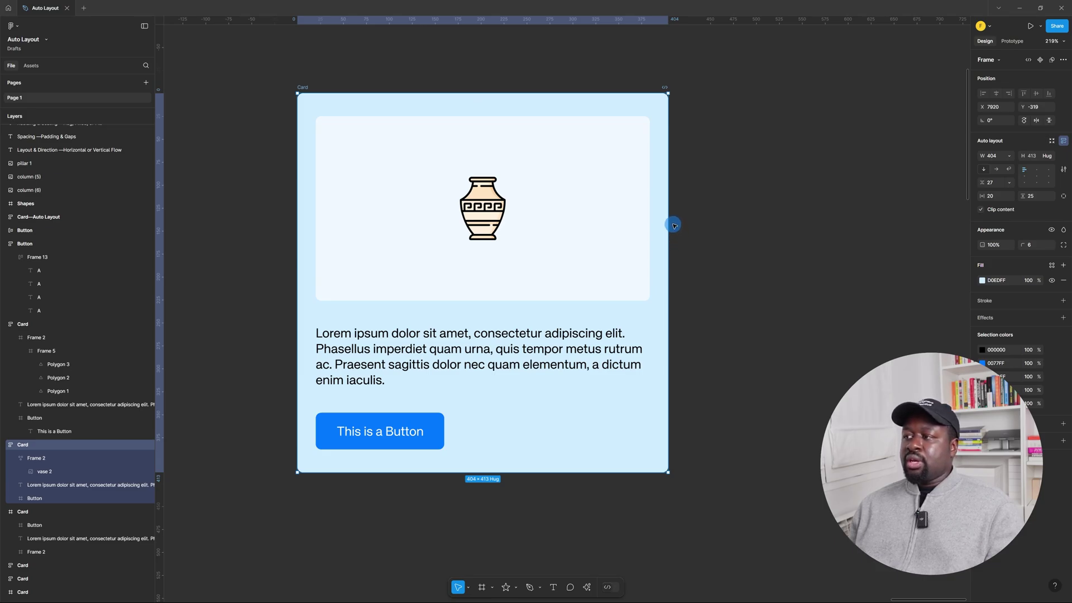
{"action": "left_click_drag", "start_coordinate": [670, 223], "coordinate": [713, 216]}
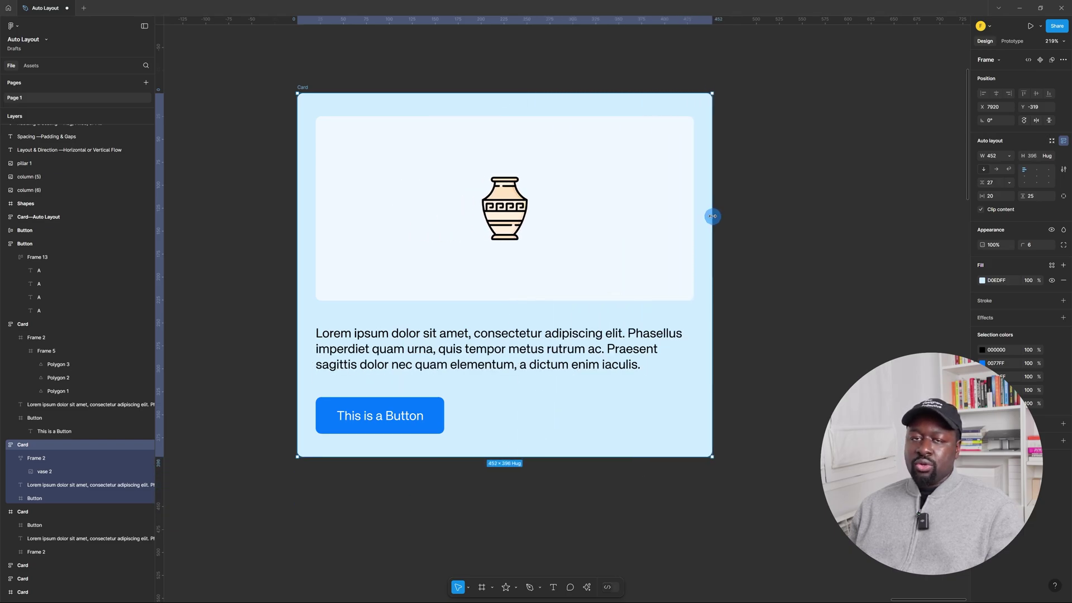
{"action": "left_click", "coordinate": [777, 219]}
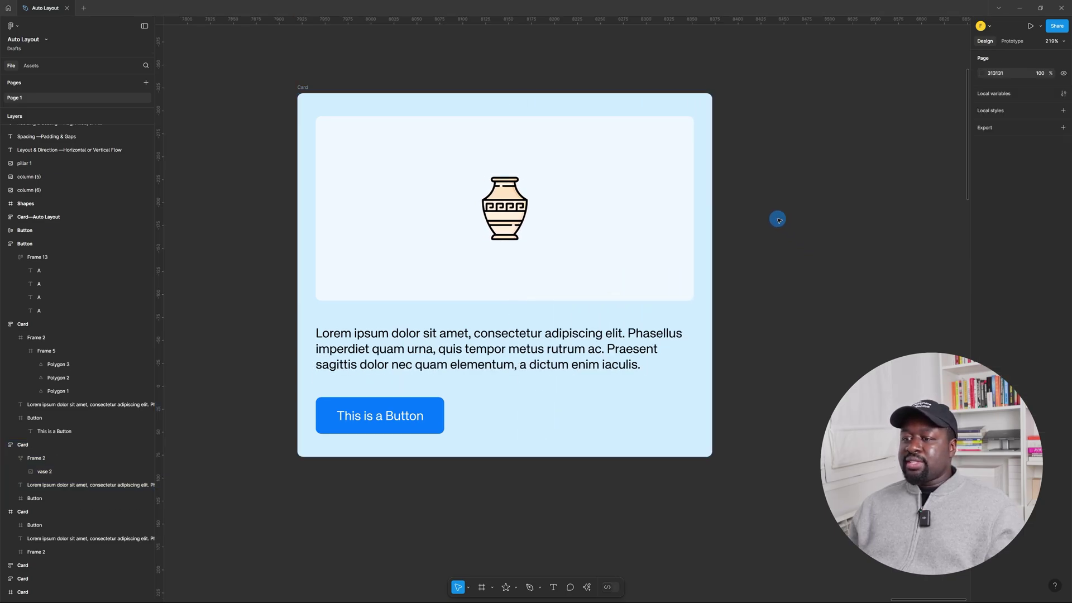
Step: Add a minimum width of 300 to the vase card
{"action": "left_click", "coordinate": [306, 92]}
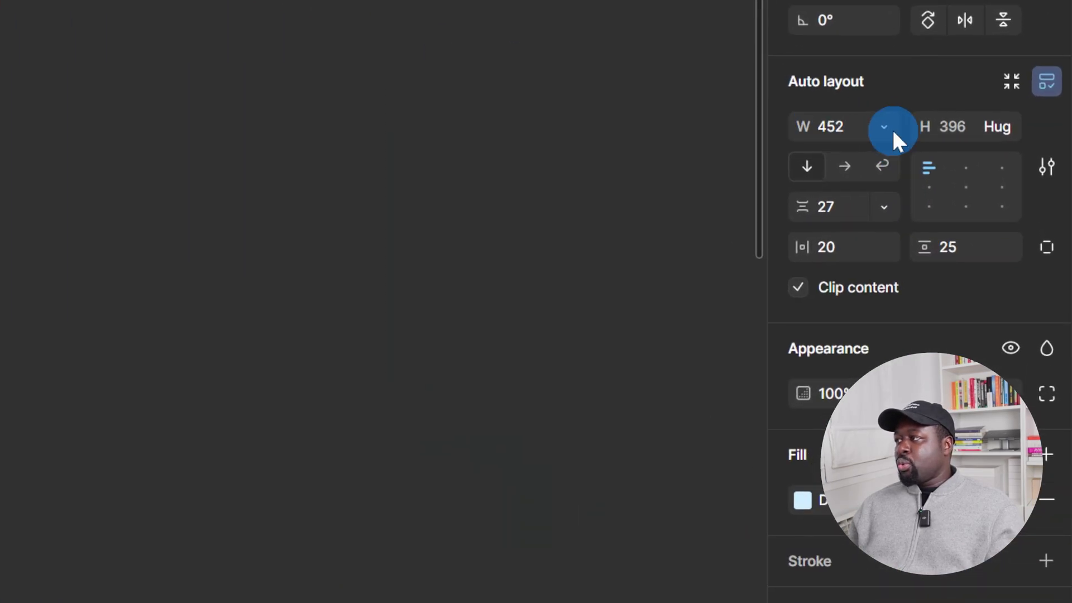
{"action": "left_click", "coordinate": [884, 126]}
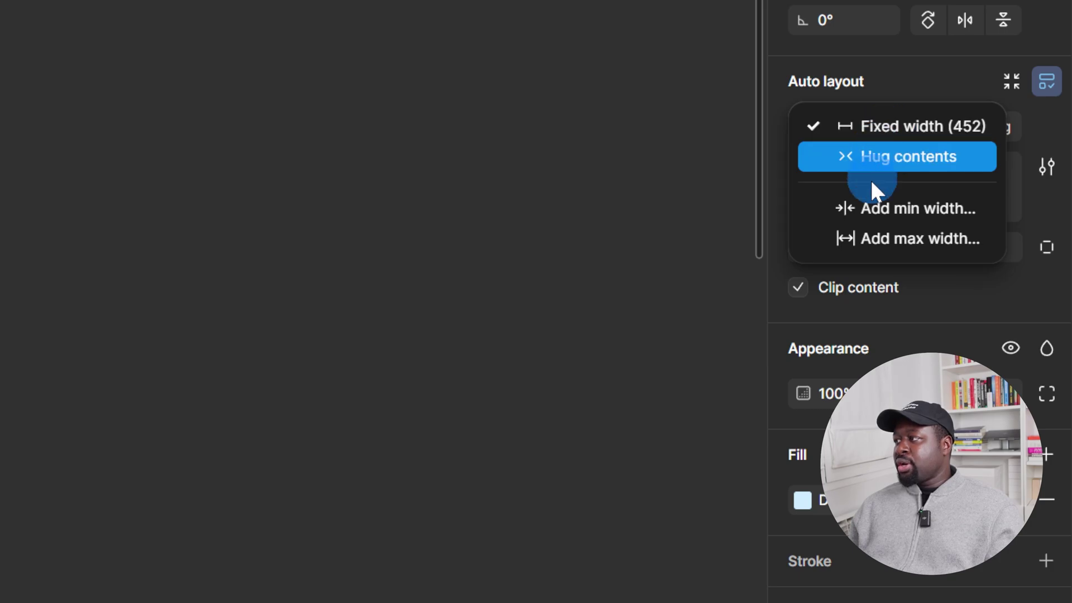
{"action": "left_click", "coordinate": [932, 206]}
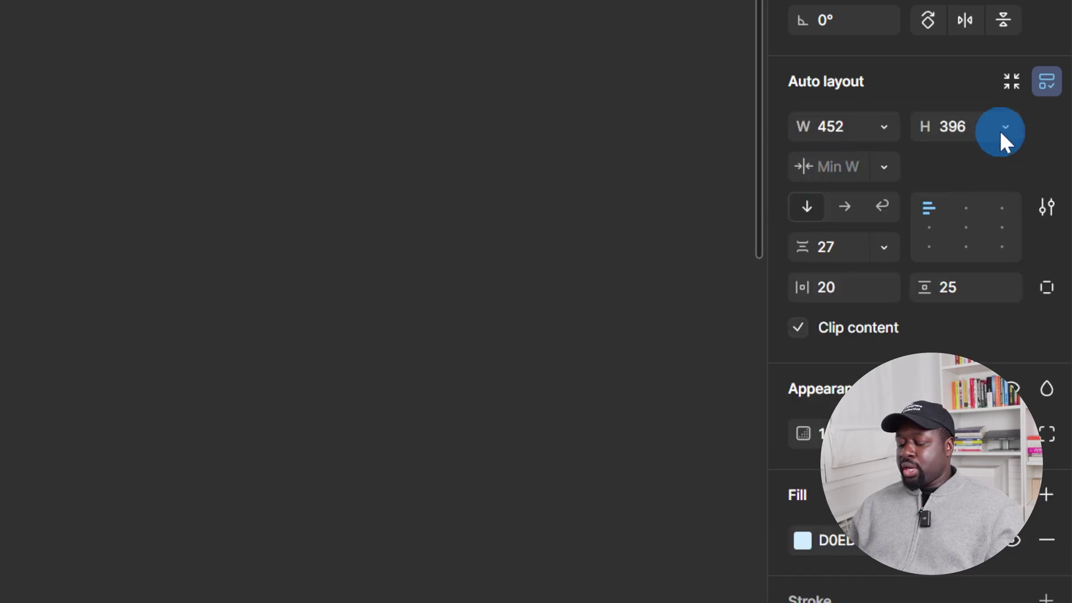
{"action": "type", "text": "300"}
{"action": "key", "text": "Return"}
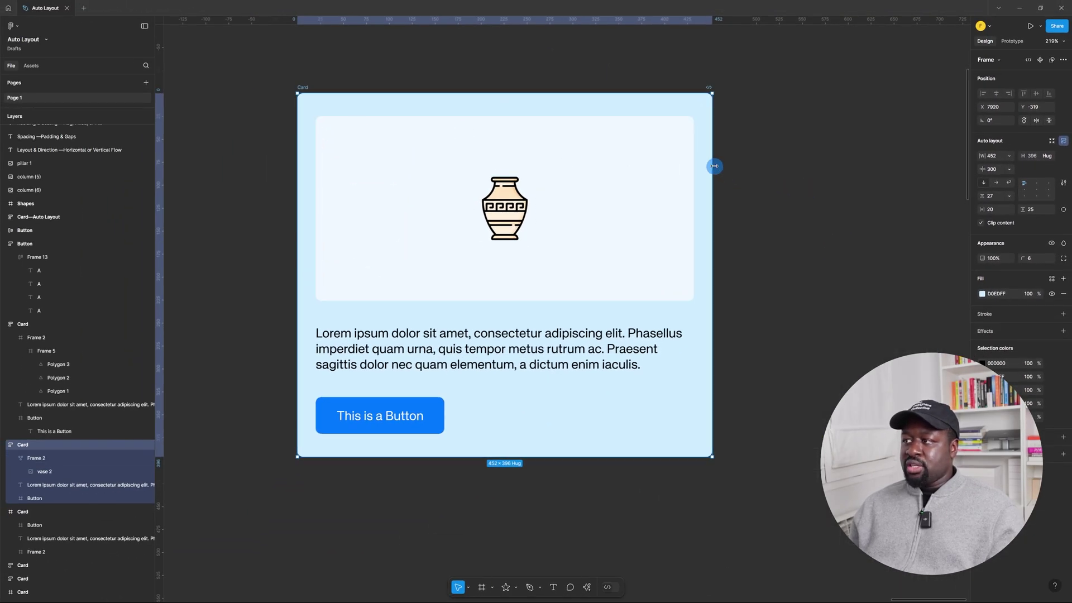
Step: Test the minimum width by narrowing the vase card to 300, and widen it to about 498
{"action": "left_click_drag", "start_coordinate": [713, 164], "coordinate": [508, 171]}
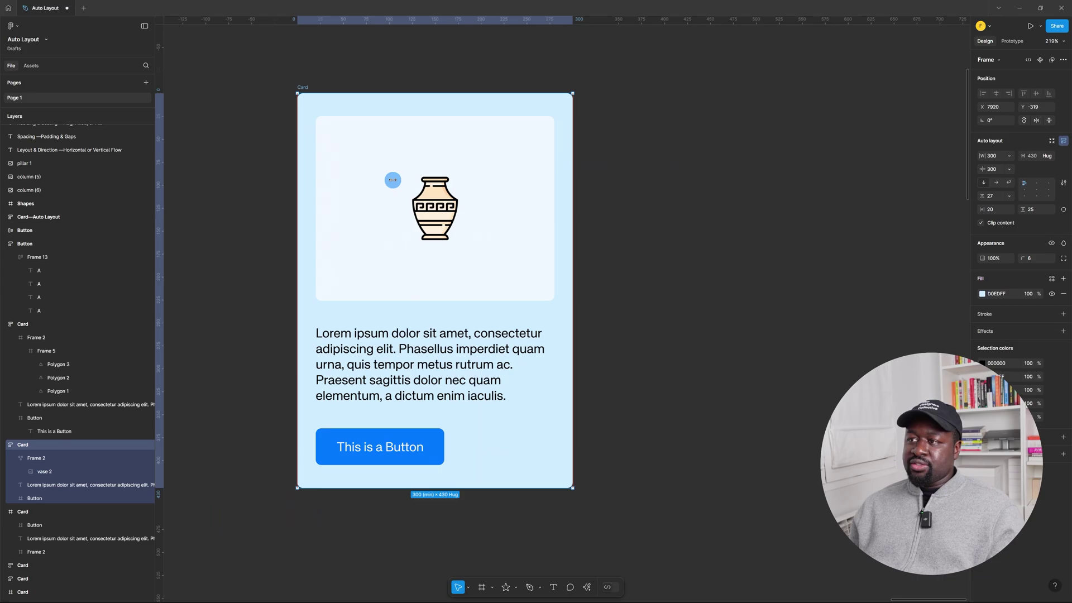
{"action": "left_click_drag", "start_coordinate": [393, 180], "coordinate": [445, 239]}
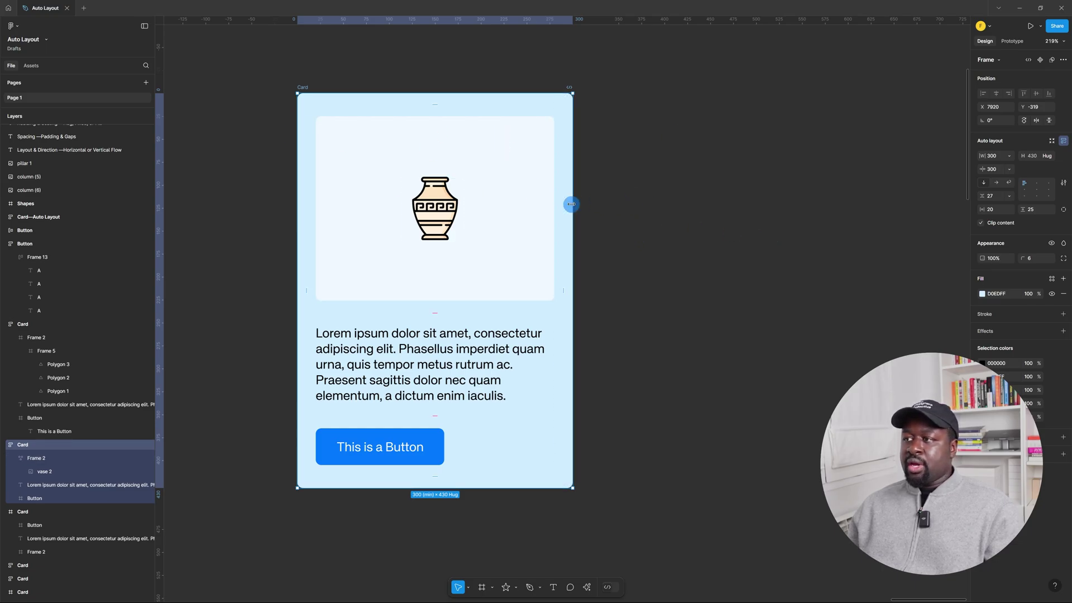
{"action": "left_click_drag", "start_coordinate": [623, 207], "coordinate": [525, 204]}
Step: Add a maximum width of 700 to the vase card and stretch the card to that width
{"action": "scroll", "coordinate": [856, 240], "scroll_direction": "down", "scroll_amount": 3}
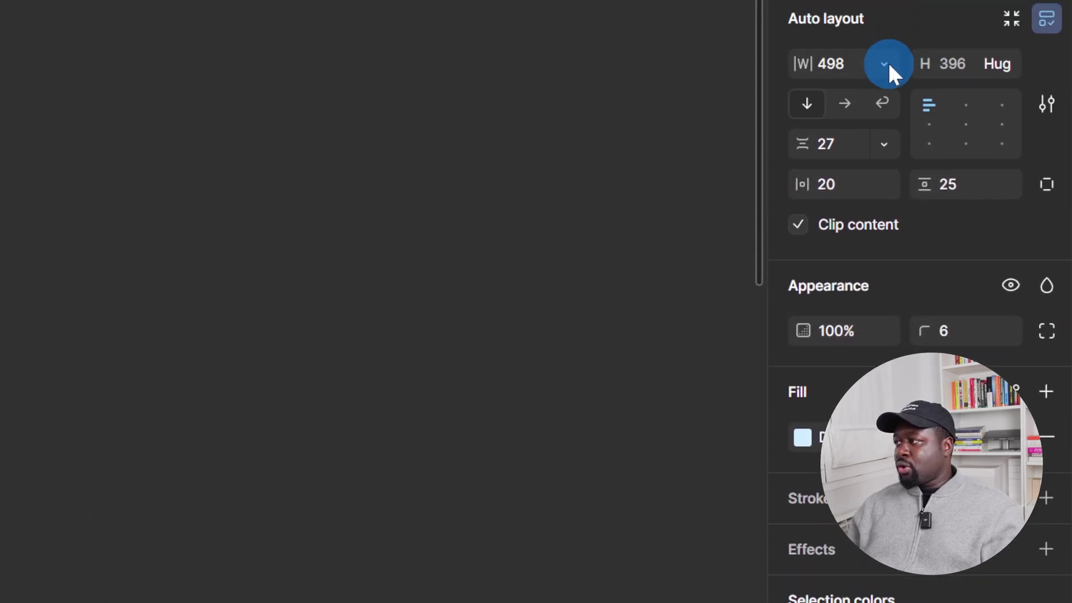
{"action": "left_click", "coordinate": [886, 65]}
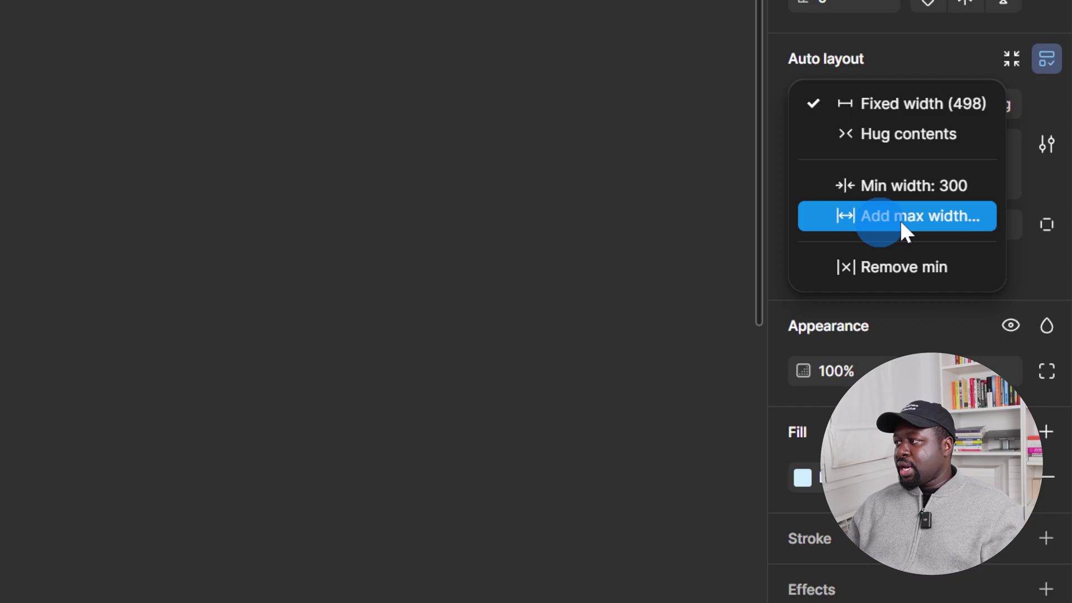
{"action": "left_click", "coordinate": [879, 220]}
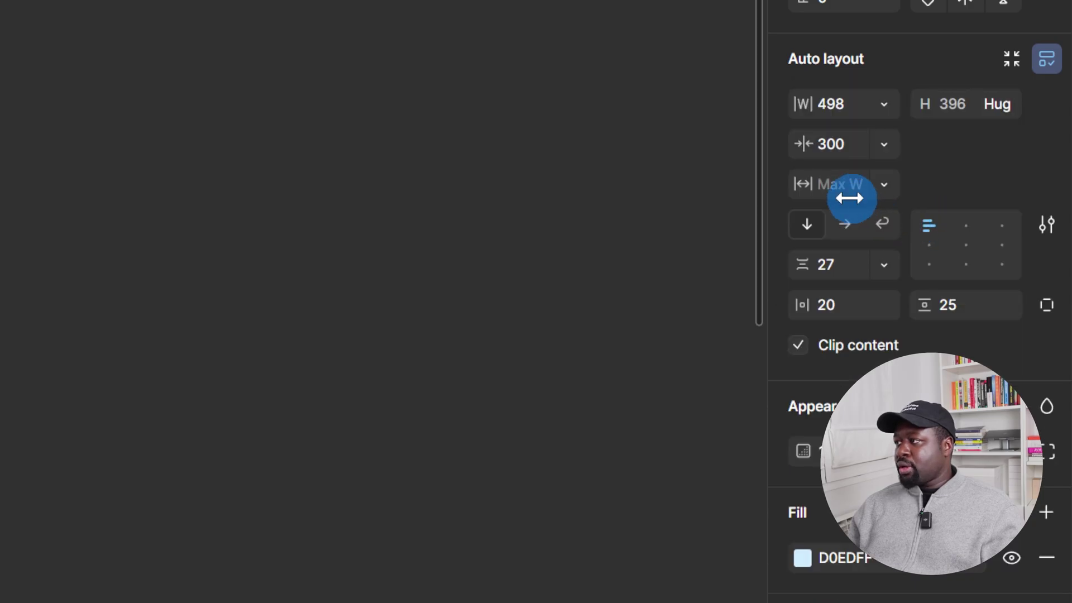
{"action": "type", "text": "700"}
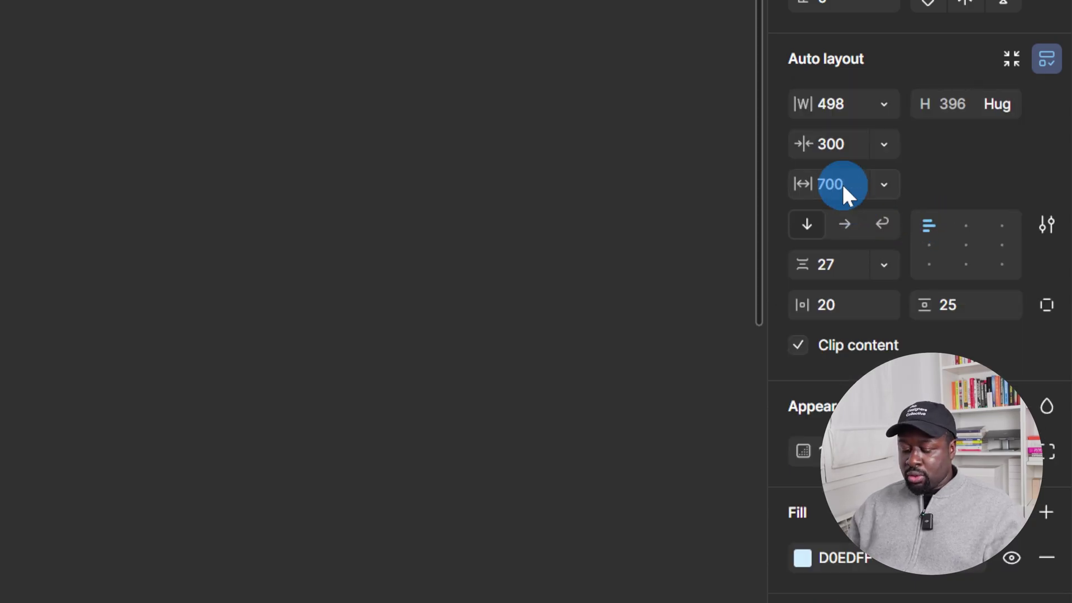
{"action": "key", "text": "Return"}
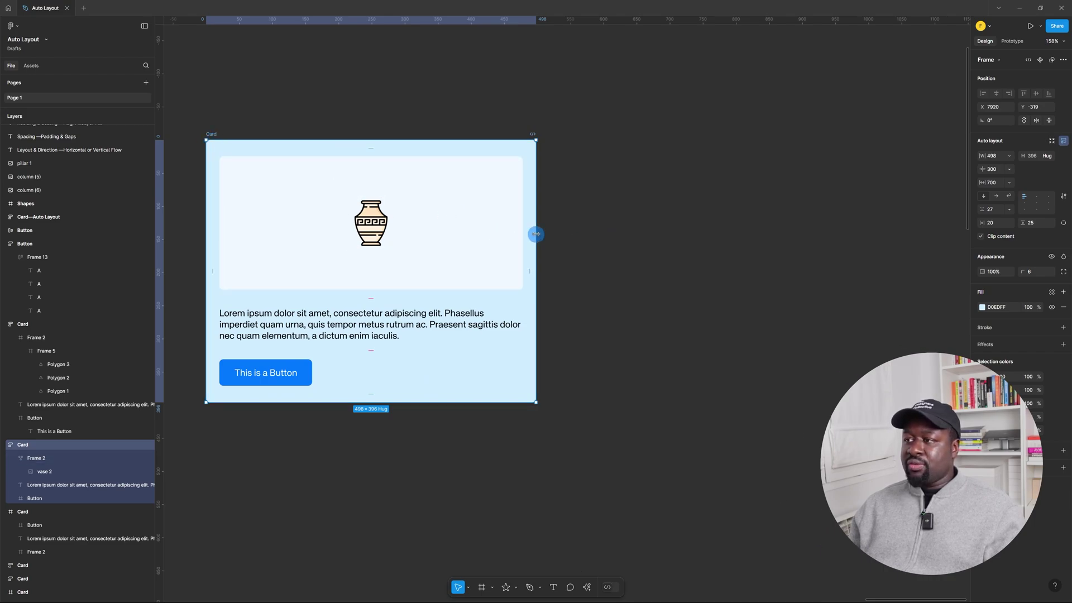
{"action": "left_click_drag", "start_coordinate": [535, 234], "coordinate": [754, 287]}
{"action": "left_click", "coordinate": [473, 434]}
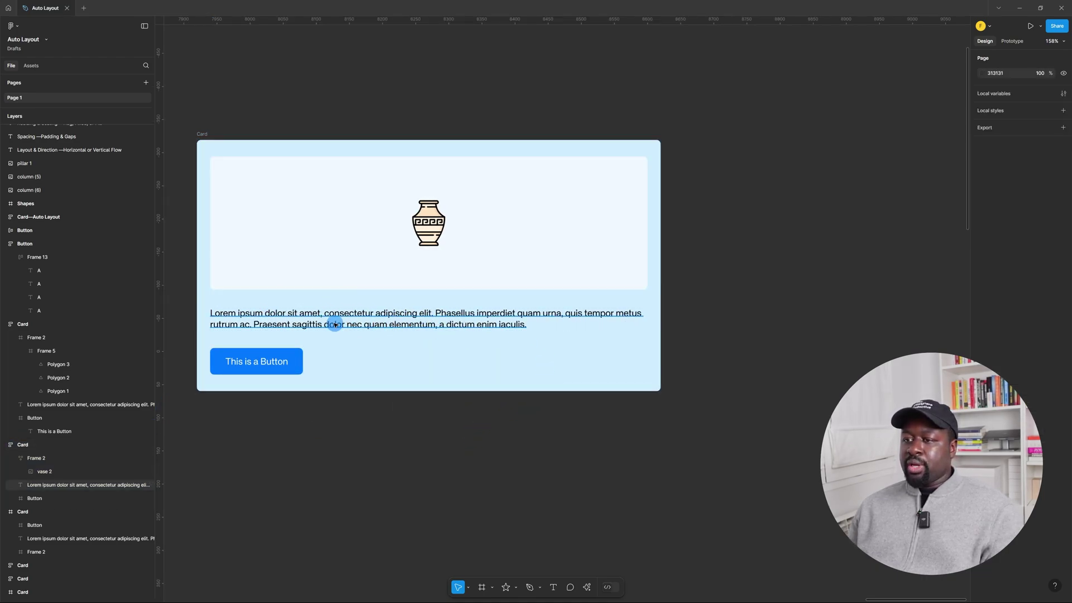
Step: Add a maximum width of 400 to the card's Lorem ipsum text and select the whole card
{"action": "left_click", "coordinate": [250, 318]}
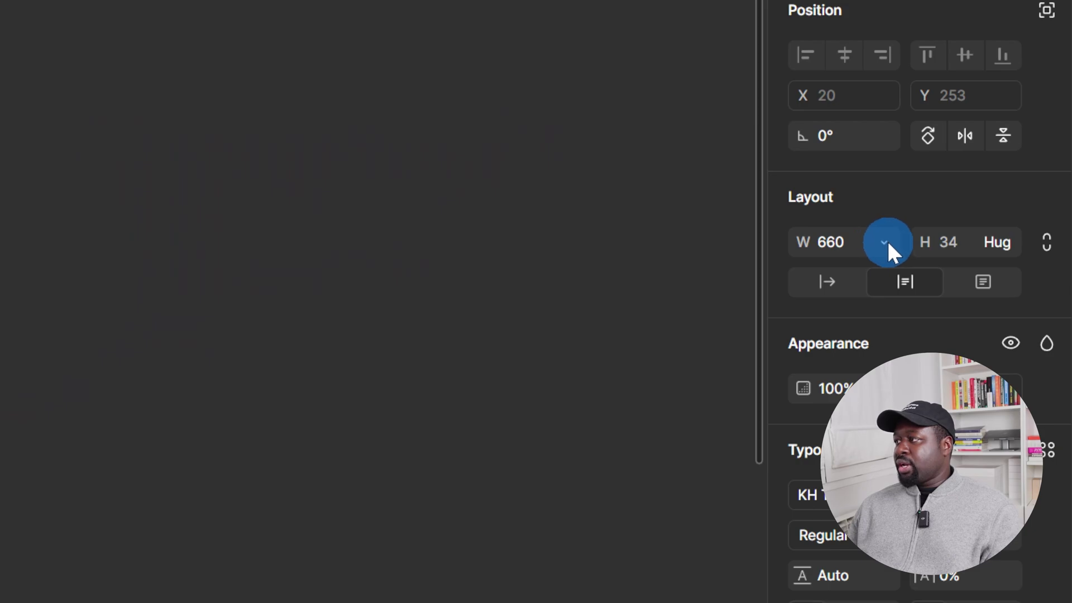
{"action": "left_click", "coordinate": [887, 243]}
{"action": "left_click", "coordinate": [877, 327]}
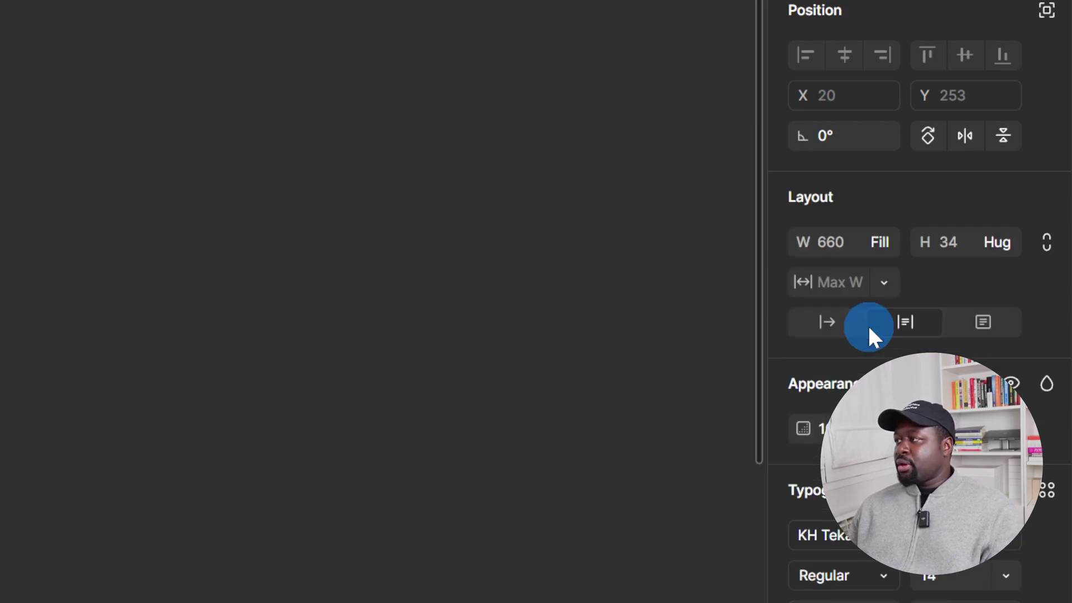
{"action": "type", "text": "400"}
{"action": "key", "text": "Return"}
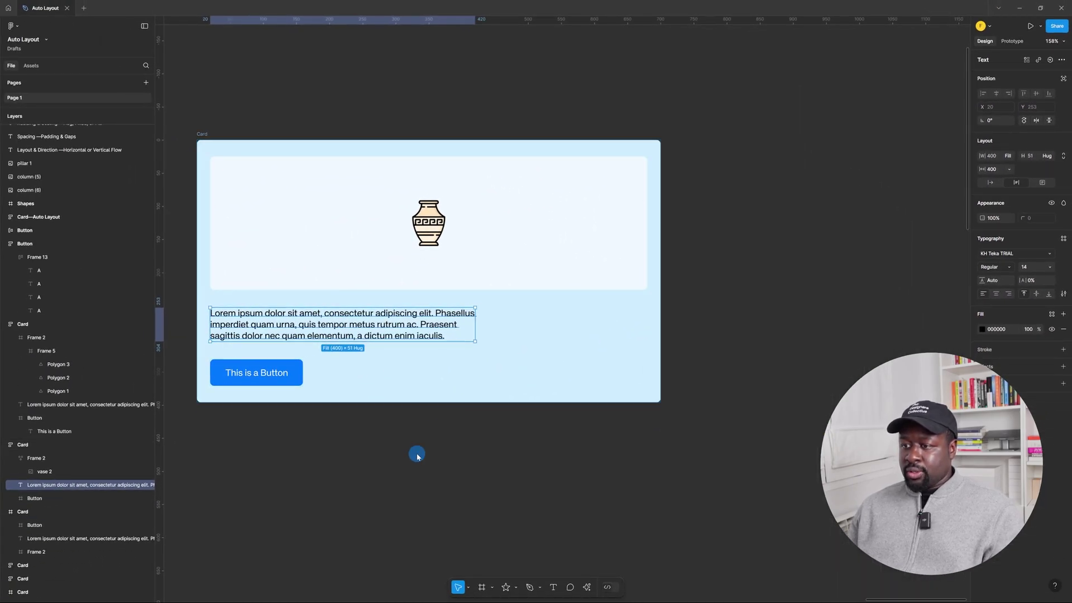
{"action": "left_click", "coordinate": [206, 135]}
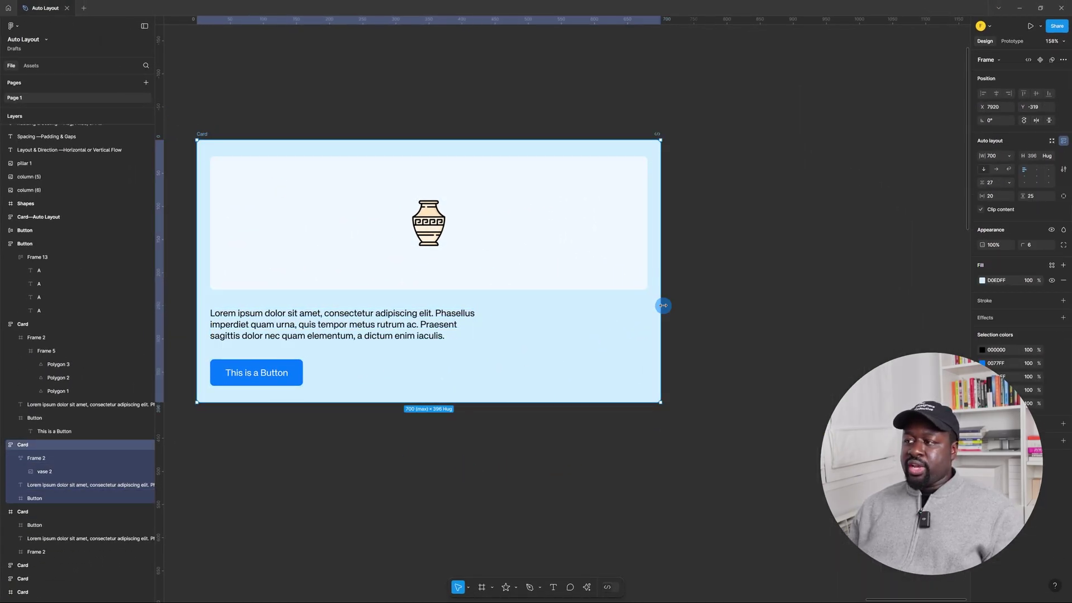
Step: Test the vase card's maximum width, remove that limit and narrow the card to about 383
{"action": "left_click_drag", "start_coordinate": [812, 321], "coordinate": [719, 337]}
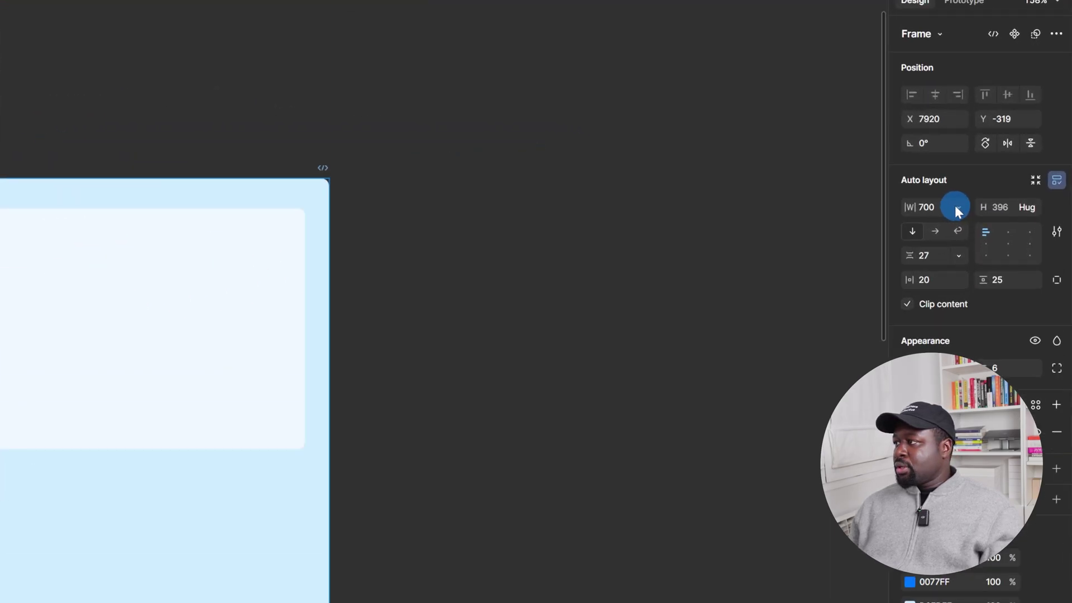
{"action": "left_click", "coordinate": [1001, 156]}
{"action": "left_click", "coordinate": [854, 396]}
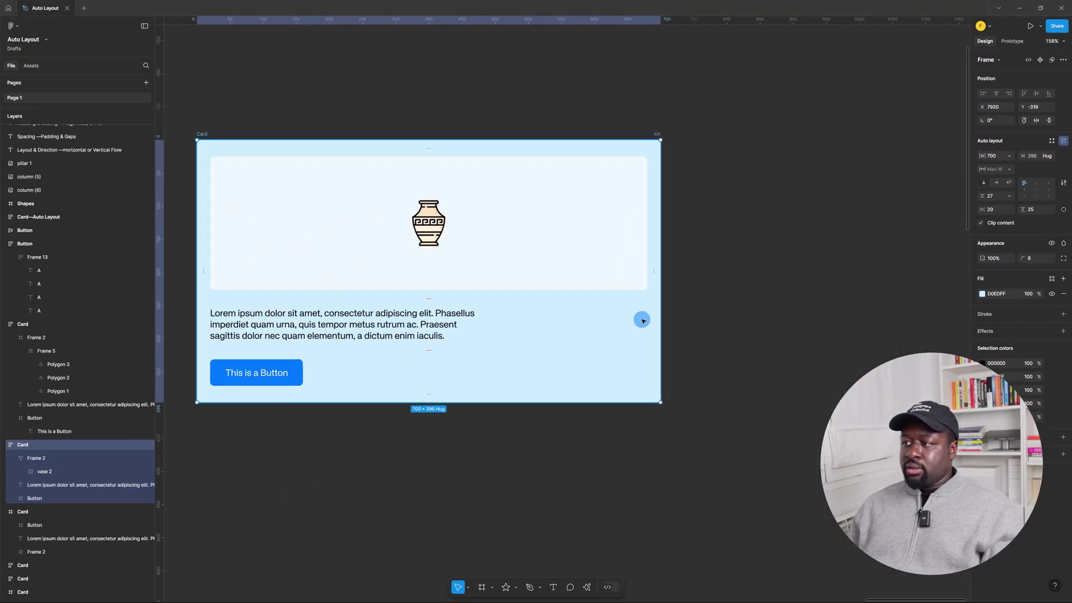
{"action": "left_click_drag", "start_coordinate": [660, 316], "coordinate": [335, 335]}
{"action": "left_click", "coordinate": [495, 336]}
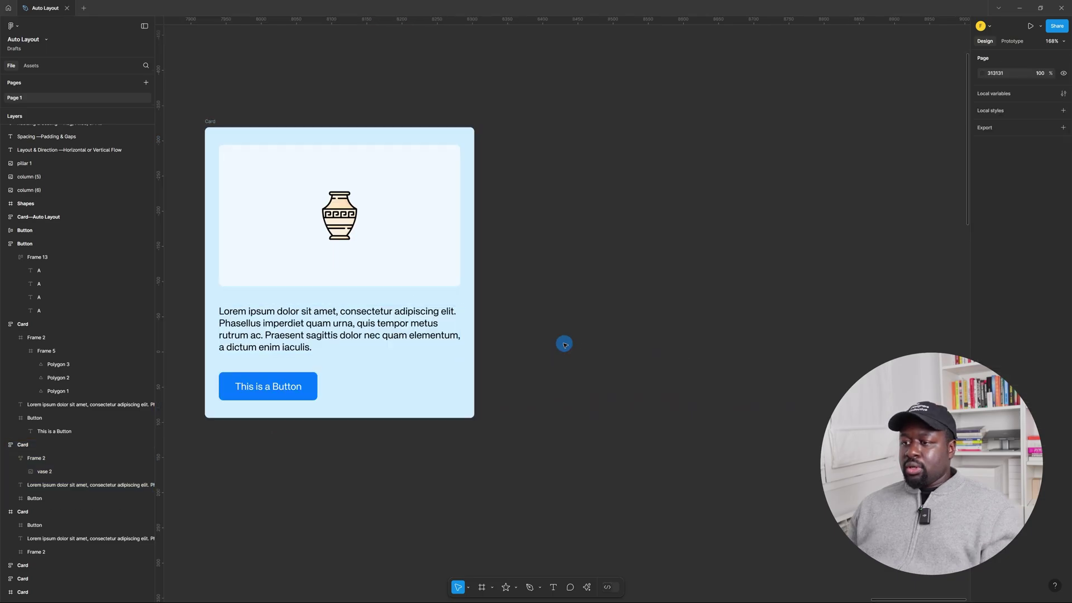
Step: Remove the maximum width from the card's Lorem ipsum text and widen the card to about 579
{"action": "left_click", "coordinate": [435, 321]}
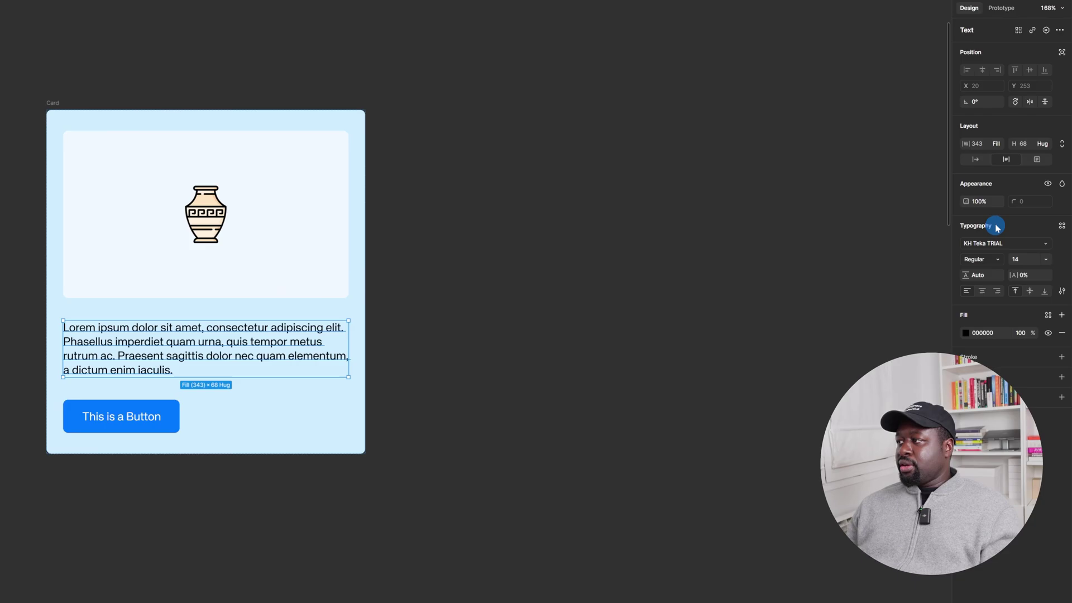
{"action": "left_click", "coordinate": [1008, 156]}
{"action": "left_click", "coordinate": [881, 189]}
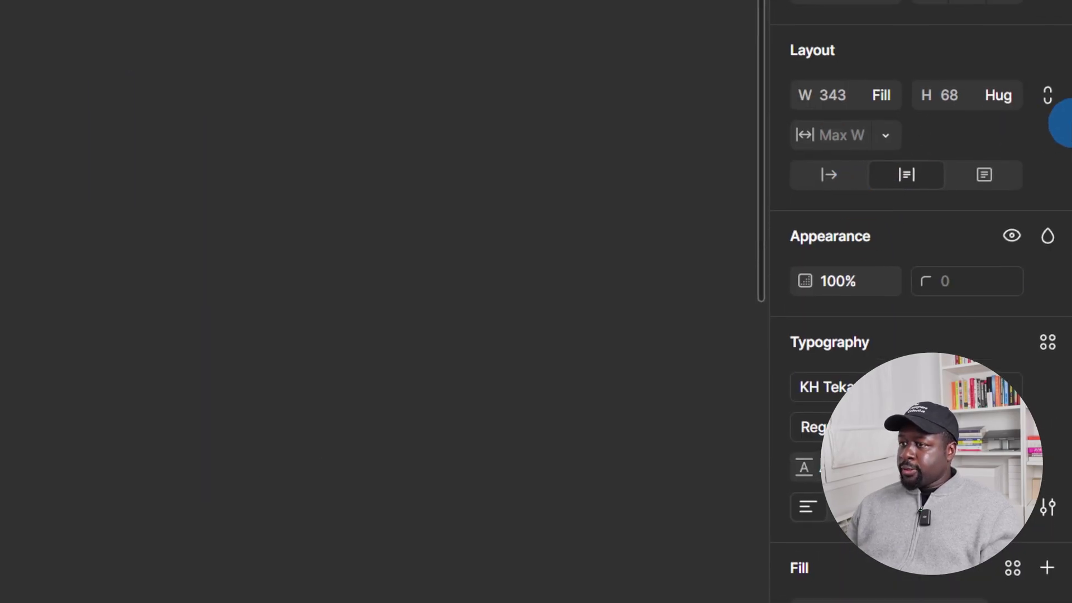
{"action": "left_click", "coordinate": [481, 428]}
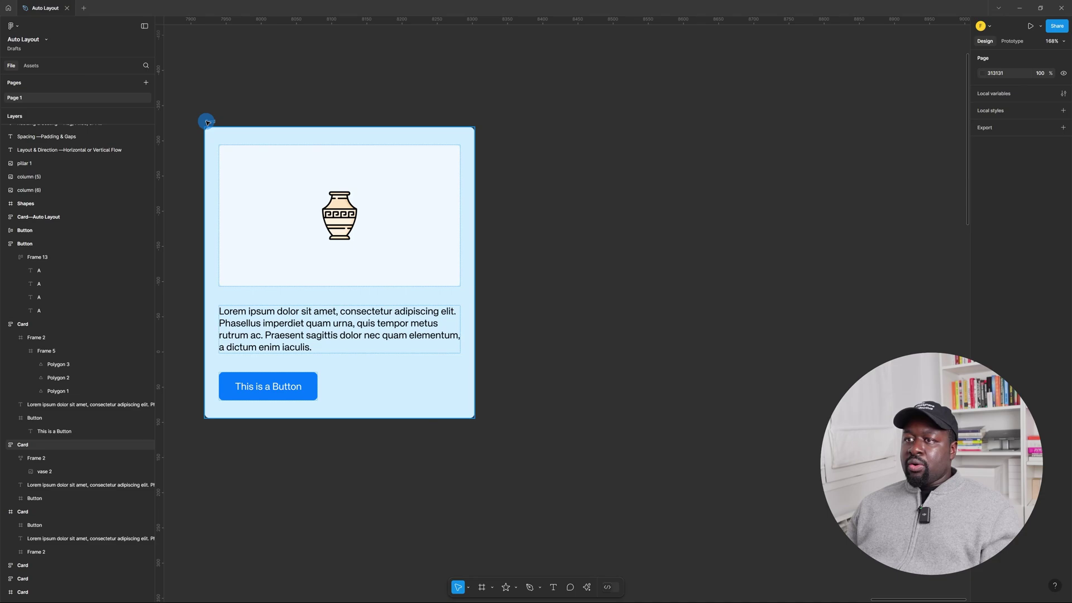
{"action": "left_click", "coordinate": [206, 122]}
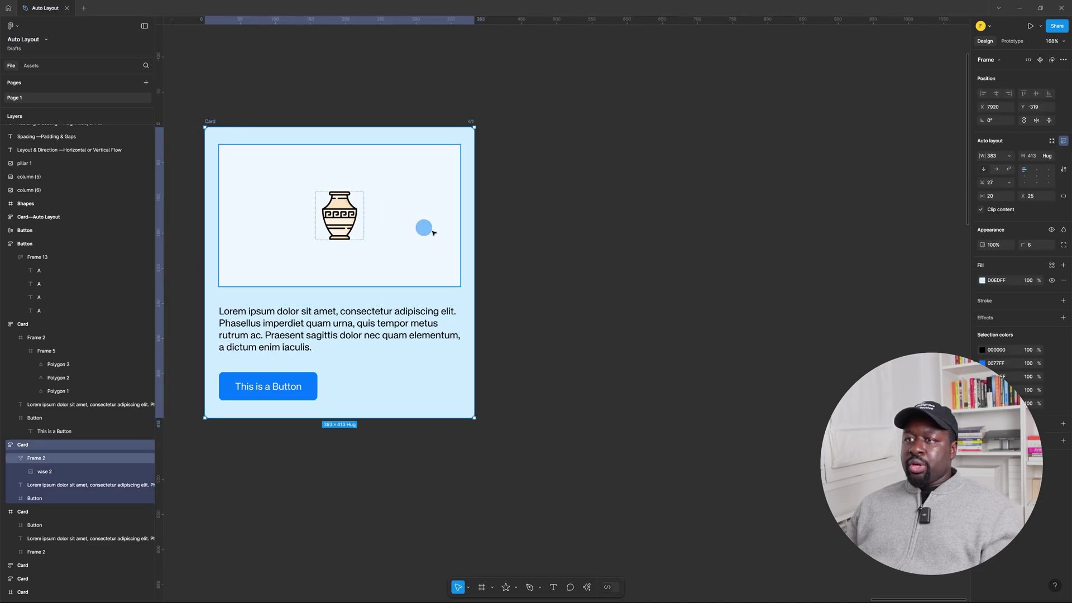
{"action": "left_click_drag", "start_coordinate": [480, 237], "coordinate": [612, 237]}
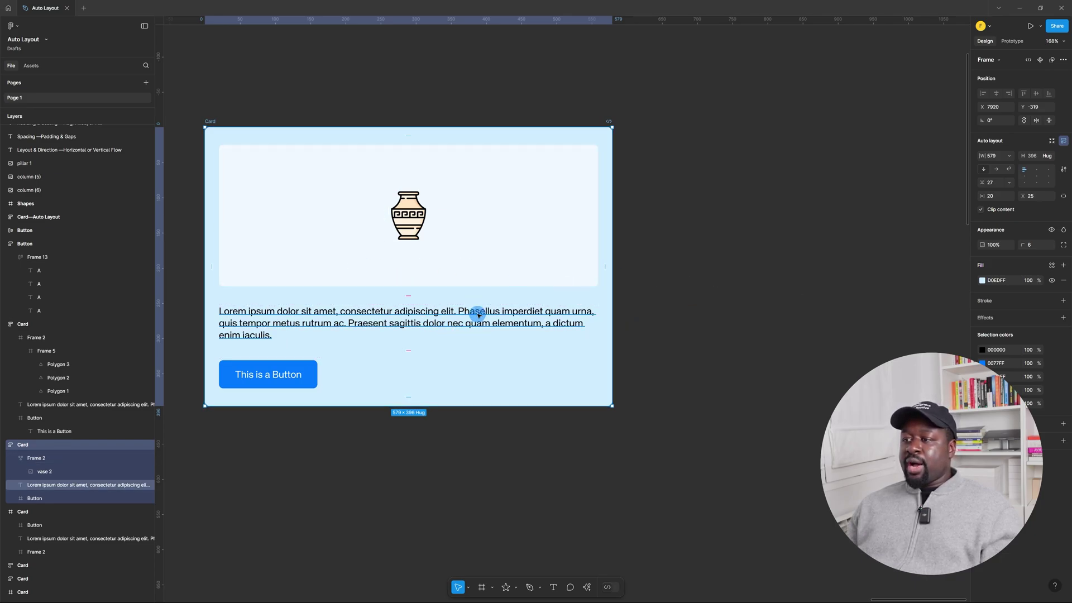
Step: Set the Lorem ipsum text's maximum width to its current 539 and stretch the card wider to test it
{"action": "left_click", "coordinate": [435, 316]}
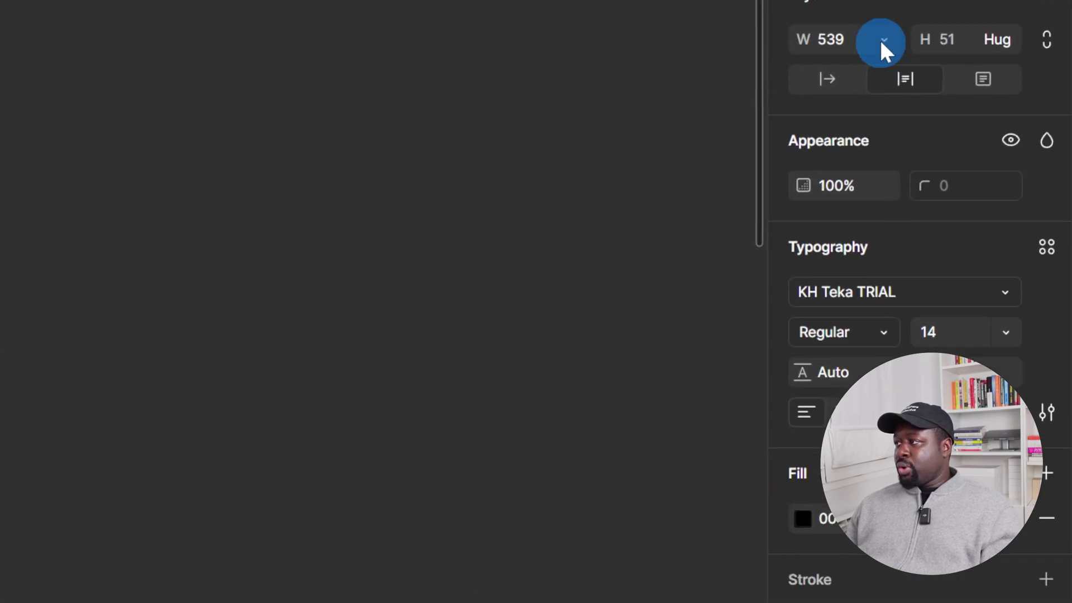
{"action": "left_click", "coordinate": [1007, 156]}
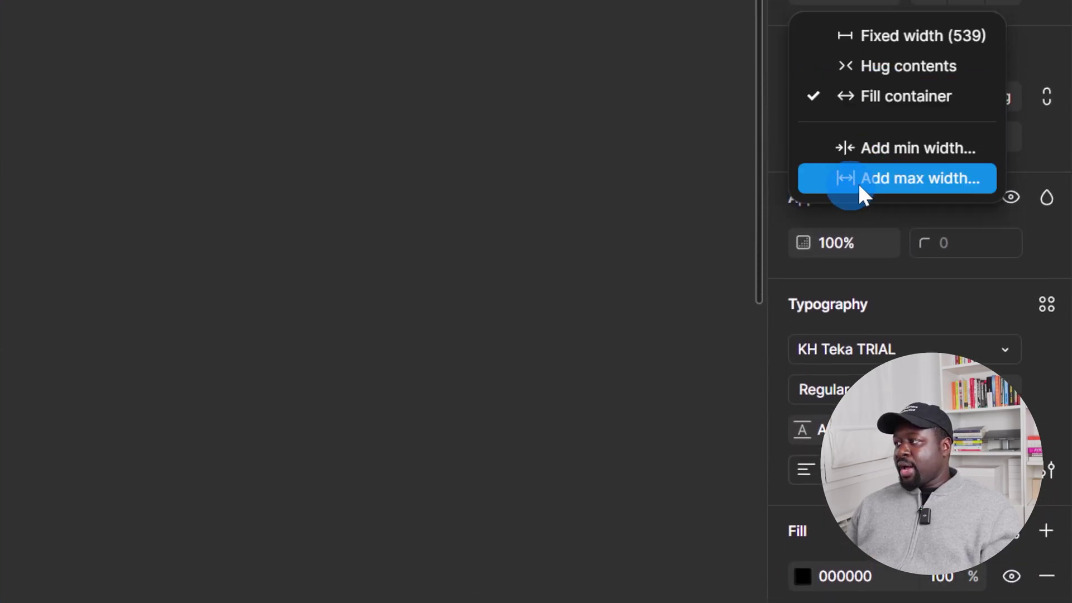
{"action": "left_click", "coordinate": [859, 187]}
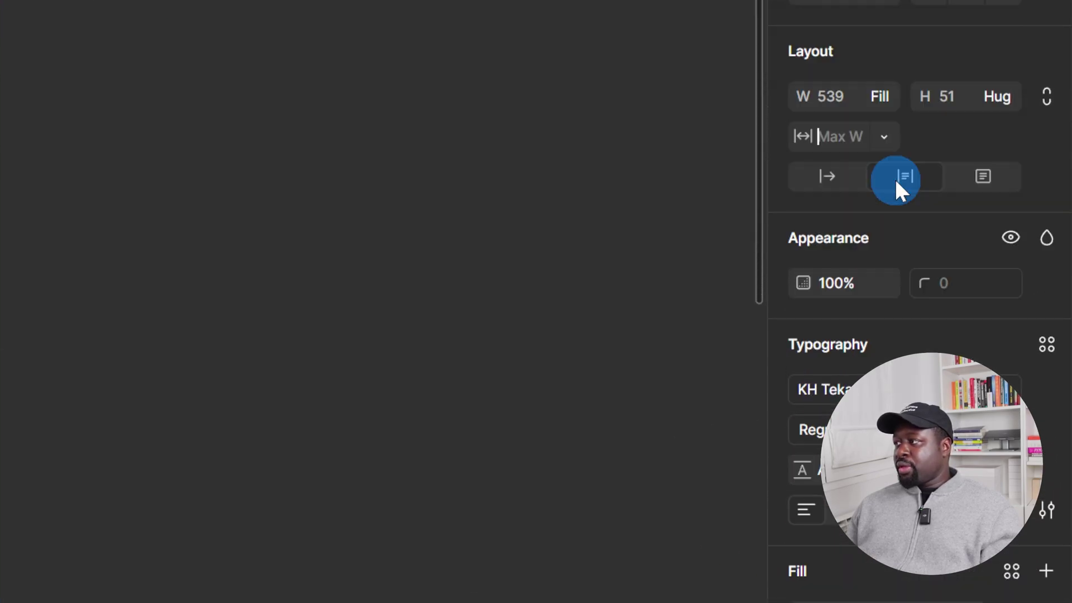
{"action": "left_click", "coordinate": [877, 139]}
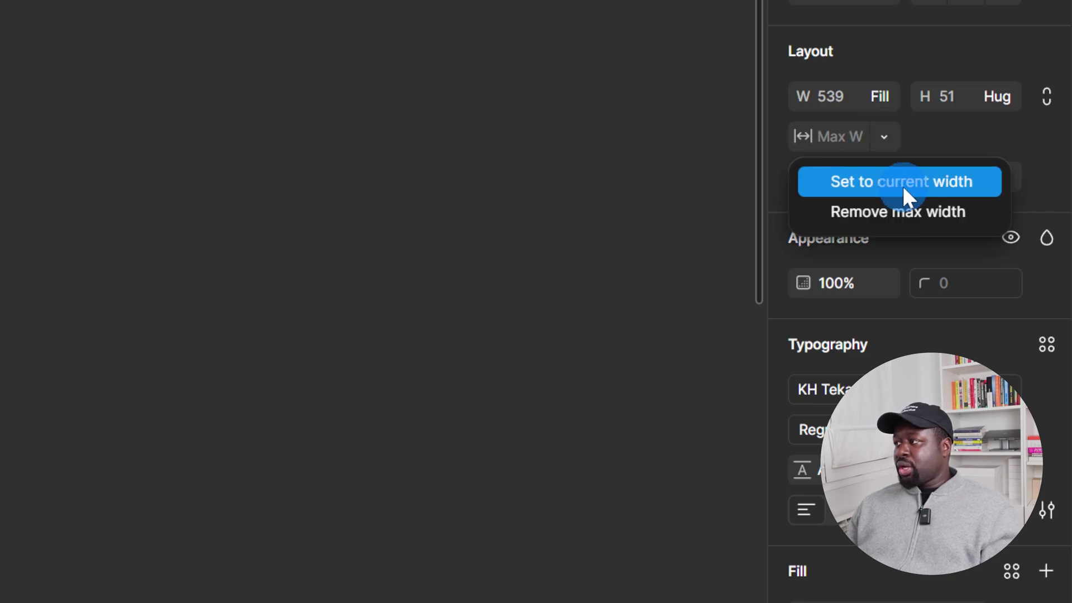
{"action": "left_click", "coordinate": [921, 183]}
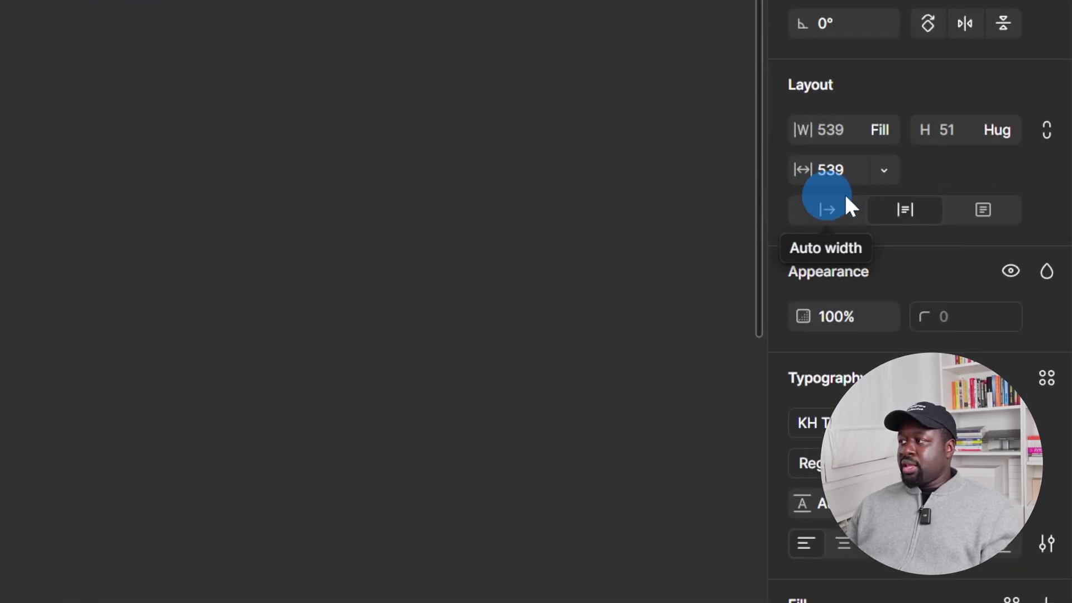
{"action": "left_click", "coordinate": [215, 122]}
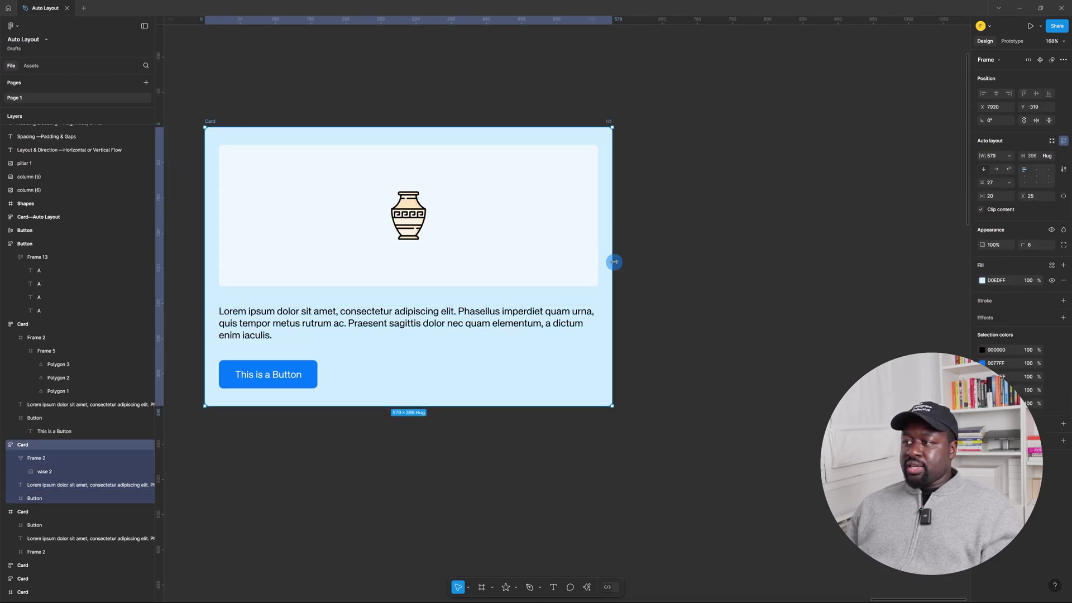
{"action": "left_click_drag", "start_coordinate": [615, 258], "coordinate": [788, 287]}
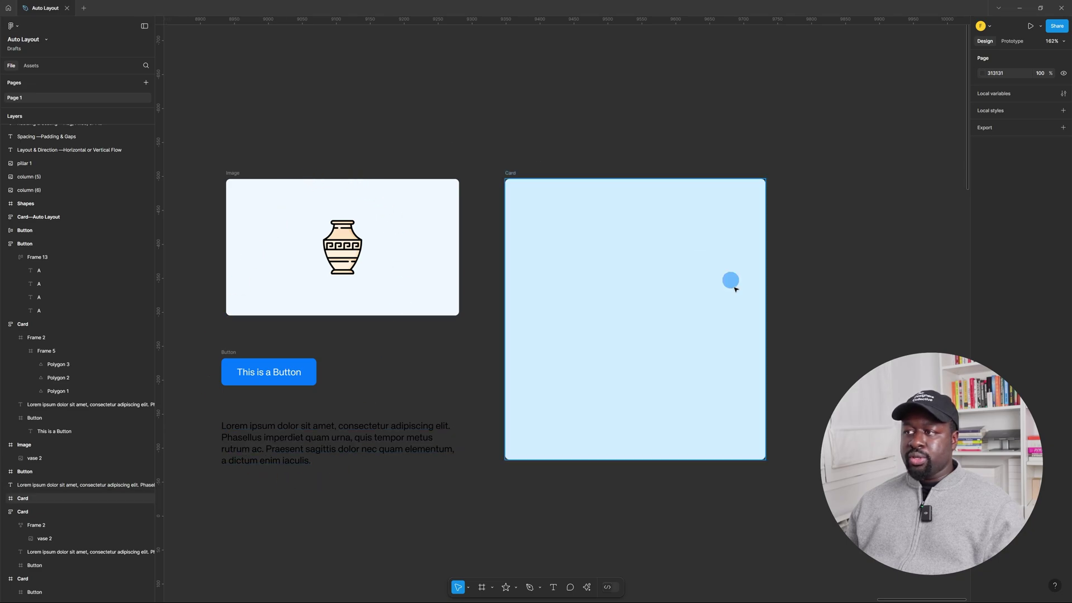
Step: Place the separate vase image, button and Lorem ipsum text inside the empty card, with the image above the text and the button below
{"action": "left_click", "coordinate": [230, 177]}
{"action": "left_click_drag", "start_coordinate": [230, 177], "coordinate": [507, 199]}
{"action": "left_click", "coordinate": [210, 362]}
{"action": "left_click_drag", "start_coordinate": [225, 354], "coordinate": [535, 413]}
{"action": "left_click_drag", "start_coordinate": [270, 423], "coordinate": [557, 372]}
{"action": "left_click", "coordinate": [825, 407]}
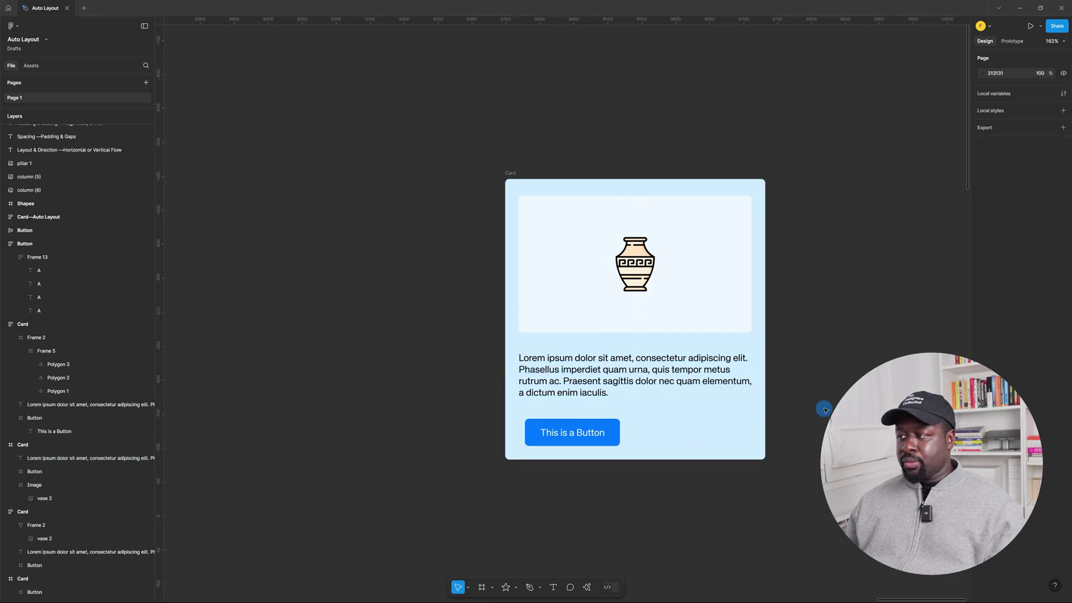
Step: Apply auto layout to the newly assembled card and move the card on the canvas
{"action": "left_click", "coordinate": [509, 177]}
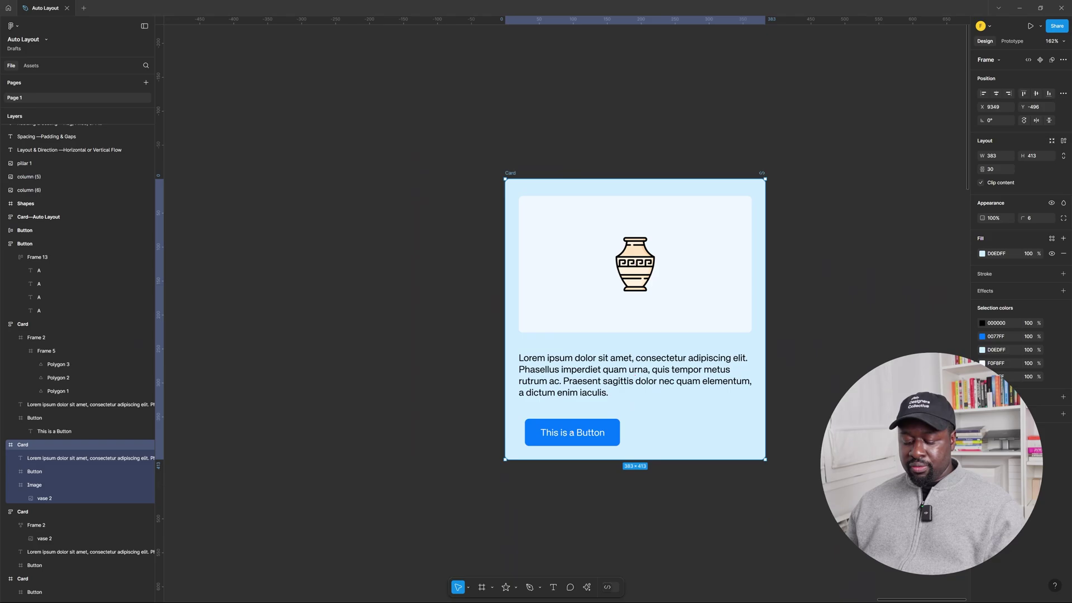
{"action": "key", "text": "shift+a"}
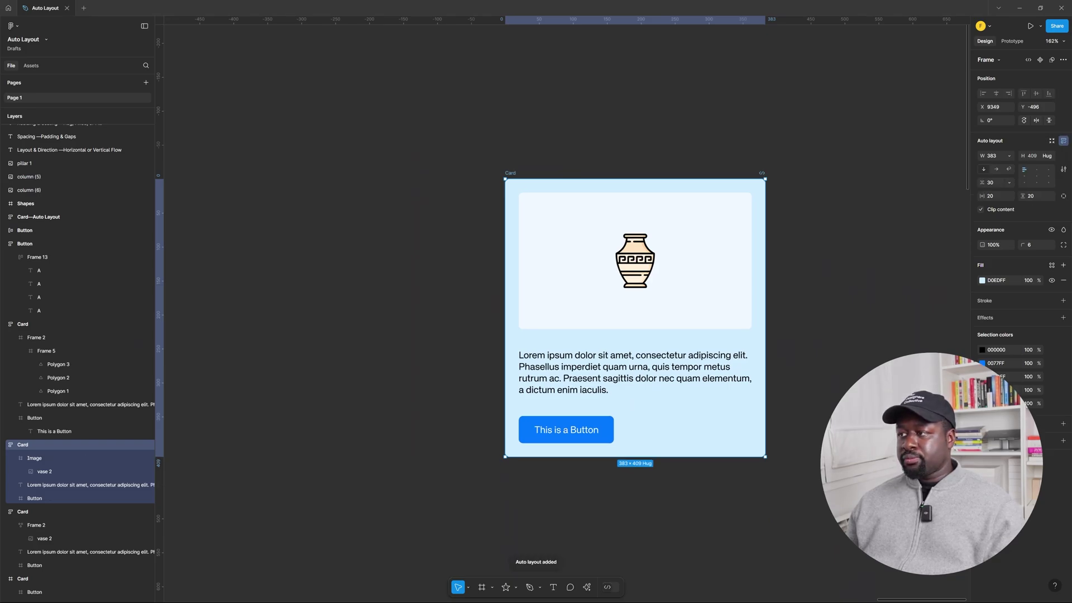
{"action": "left_click_drag", "start_coordinate": [510, 173], "coordinate": [438, 172]}
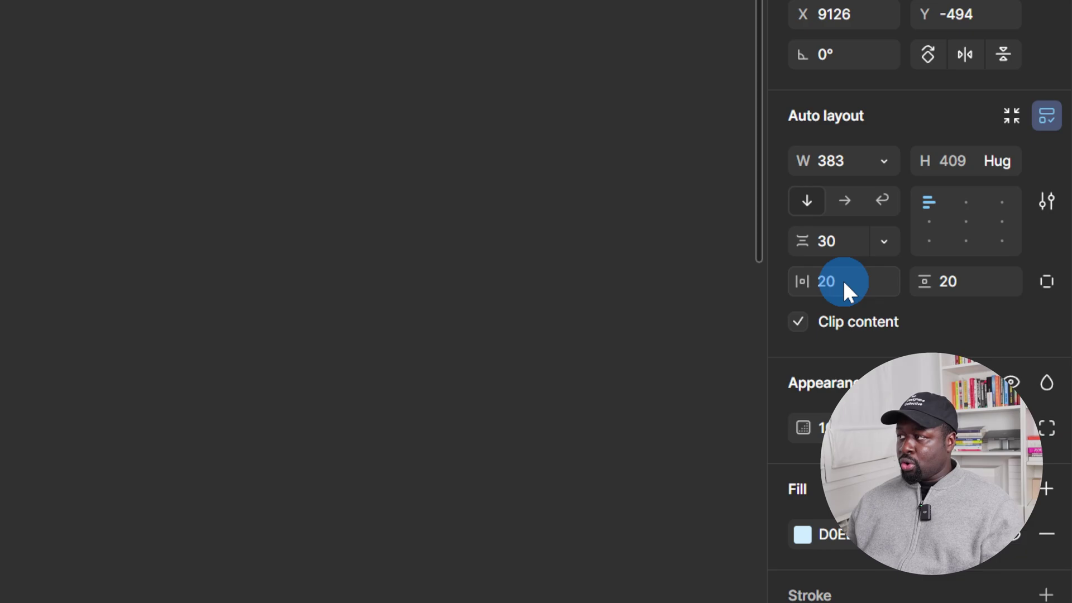
Step: Set the new card's padding to 30 on all sides and the gap between its items to 40
{"action": "left_click", "coordinate": [861, 282]}
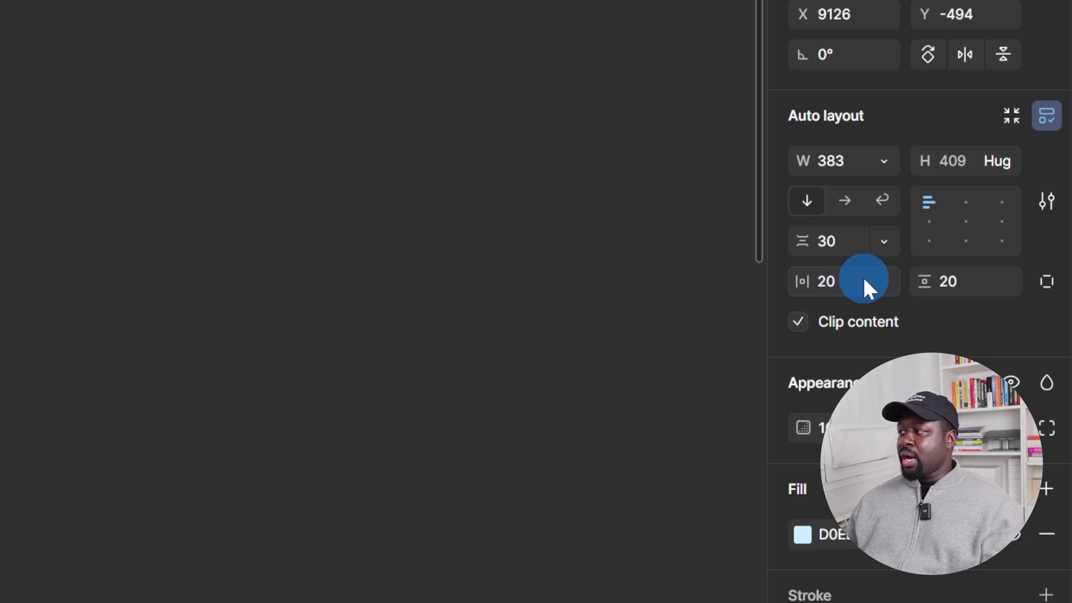
{"action": "left_click", "coordinate": [1046, 281]}
{"action": "type", "text": "30"}
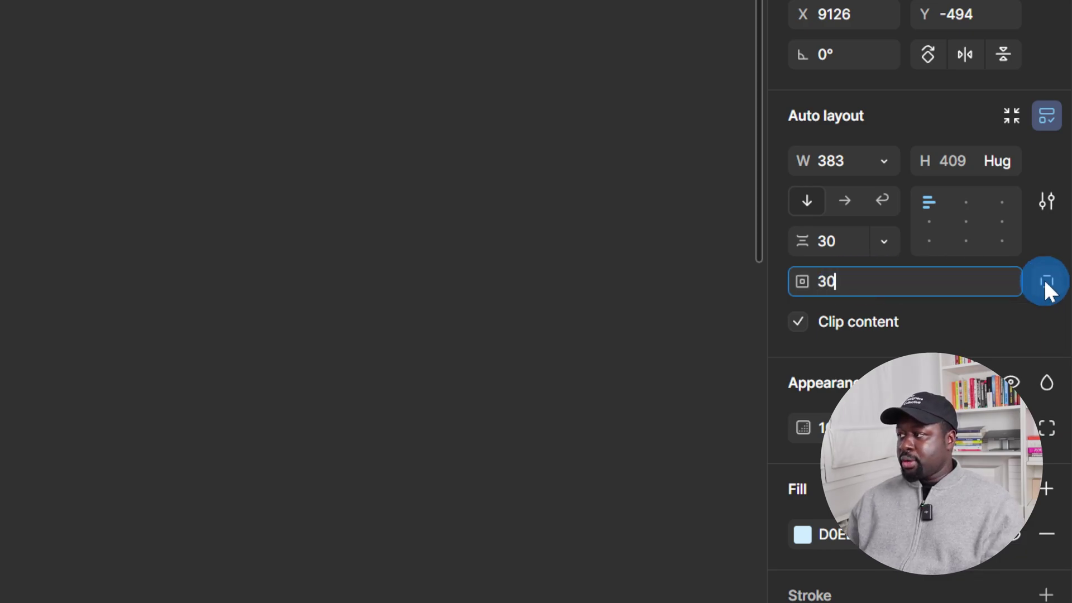
{"action": "key", "text": "Return"}
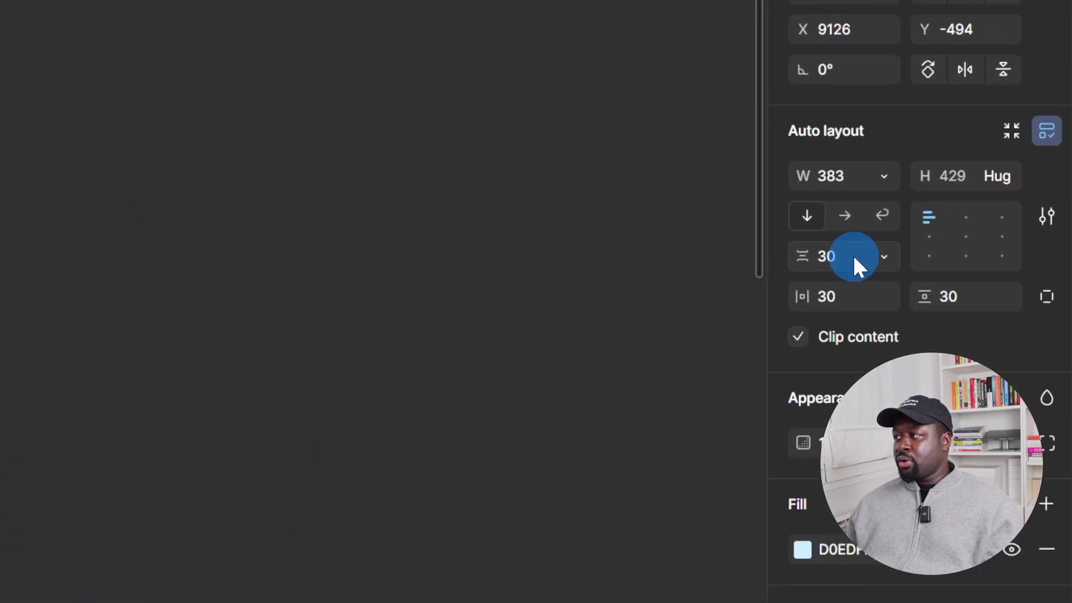
{"action": "left_click", "coordinate": [853, 253]}
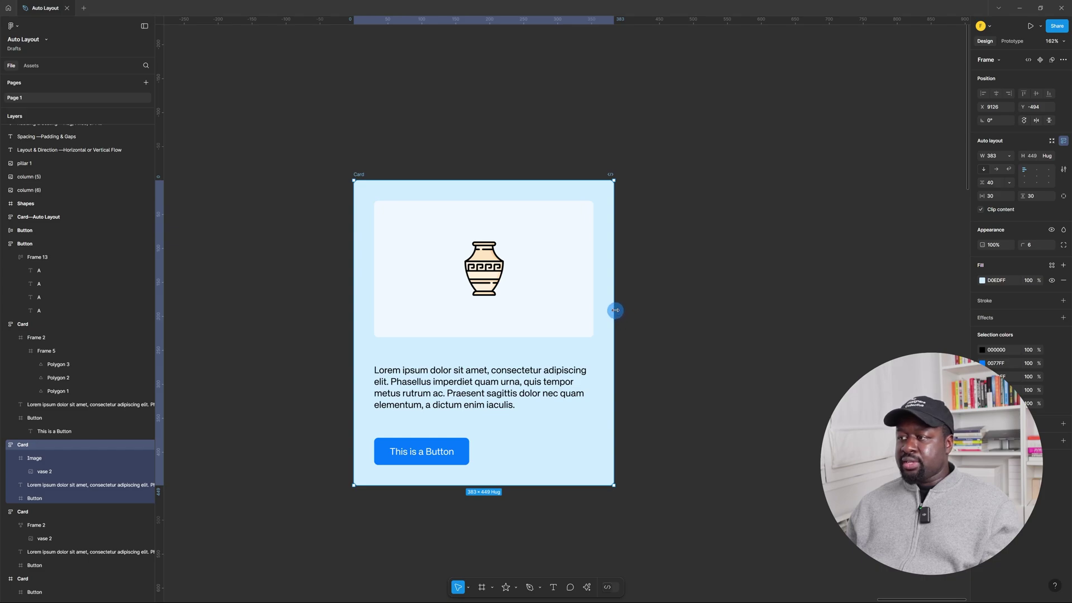
Step: Widen the new card to about 657 and centre the vase by adding centre-aligned auto layout to the Image frame
{"action": "left_click_drag", "start_coordinate": [615, 310], "coordinate": [784, 316]}
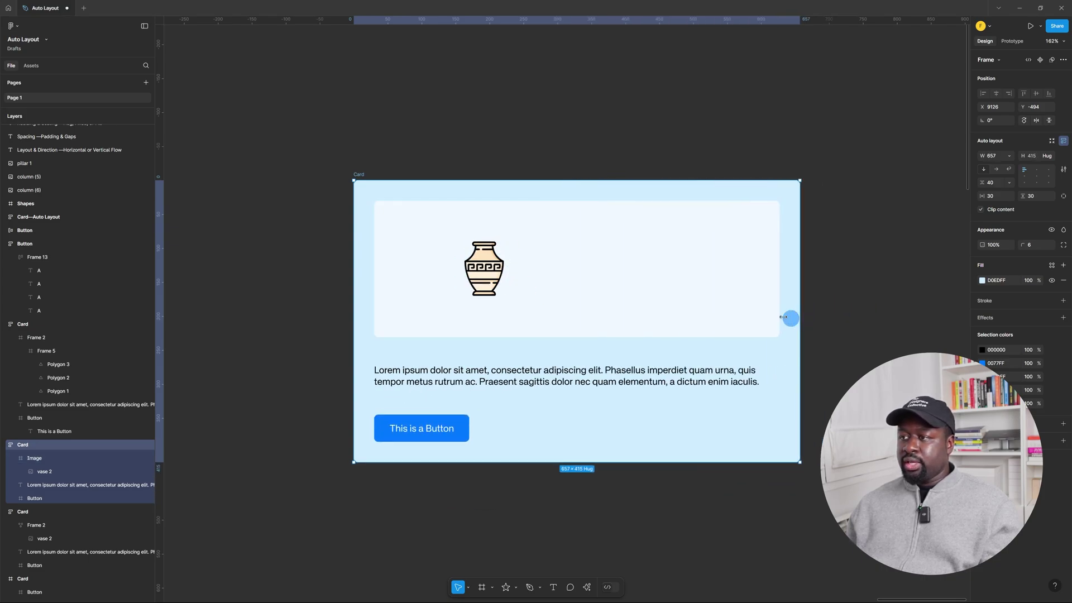
{"action": "left_click", "coordinate": [419, 221]}
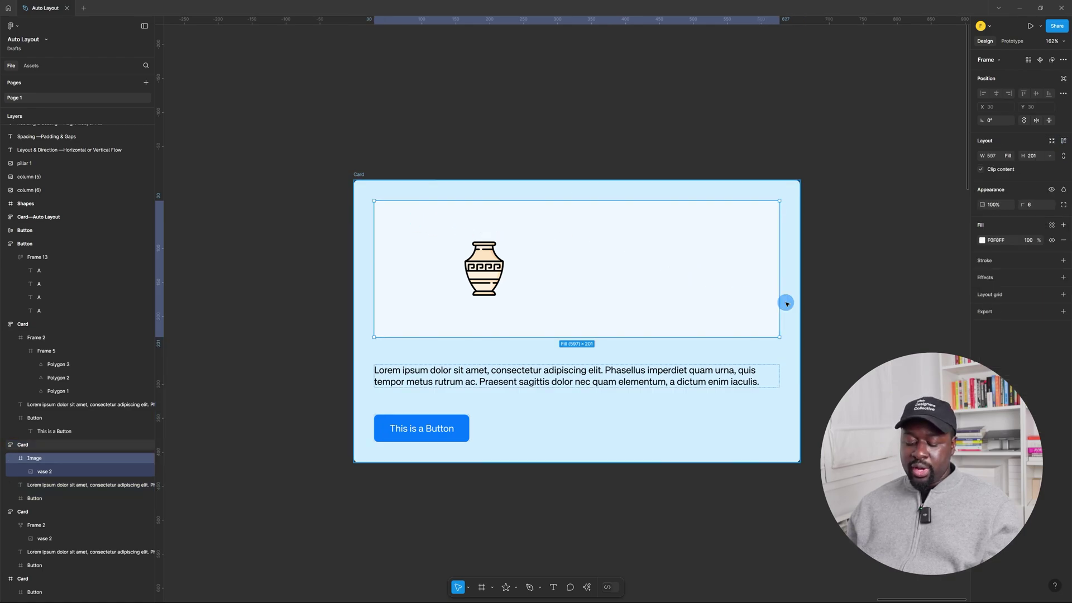
{"action": "key", "text": "shift+a"}
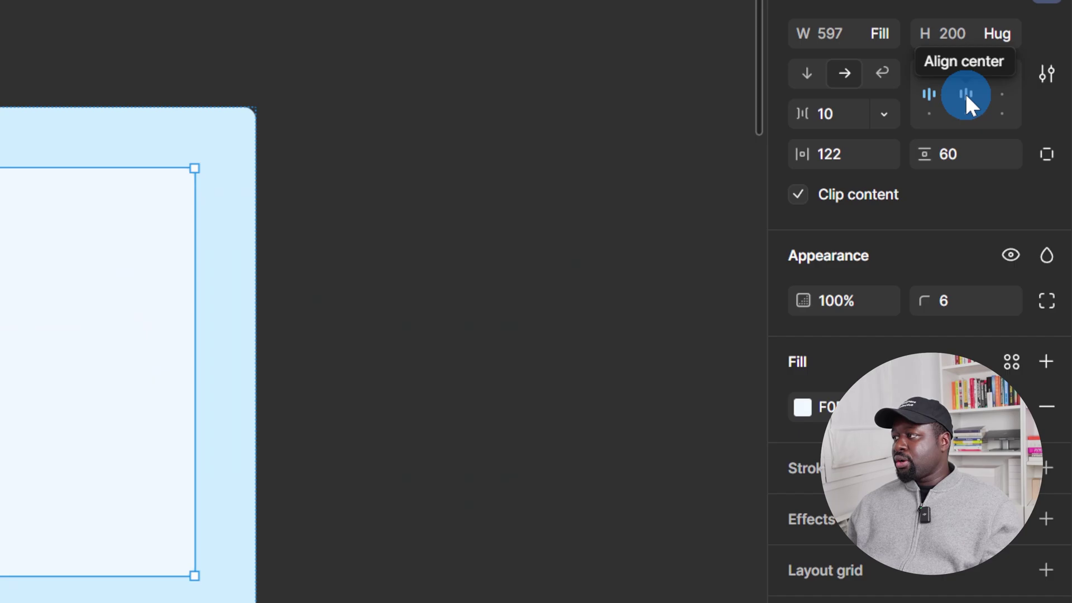
{"action": "left_click", "coordinate": [963, 92]}
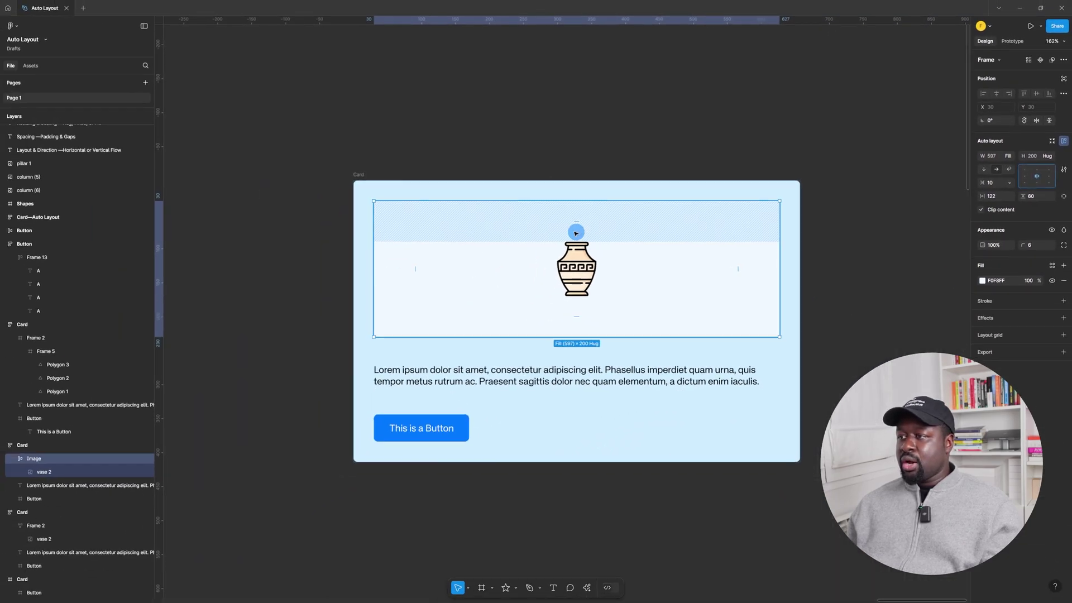
Step: Test the card's responsiveness by narrowing and widening it, ending at a width of about 524
{"action": "left_click", "coordinate": [359, 174]}
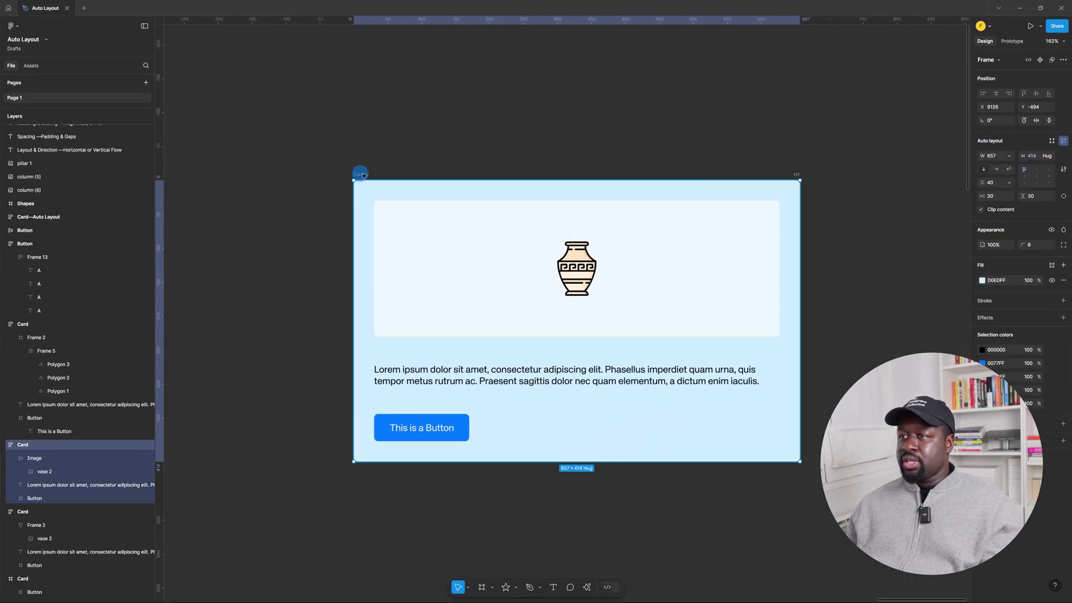
{"action": "left_click_drag", "start_coordinate": [719, 277], "coordinate": [649, 299]}
{"action": "left_click_drag", "start_coordinate": [638, 364], "coordinate": [709, 362]}
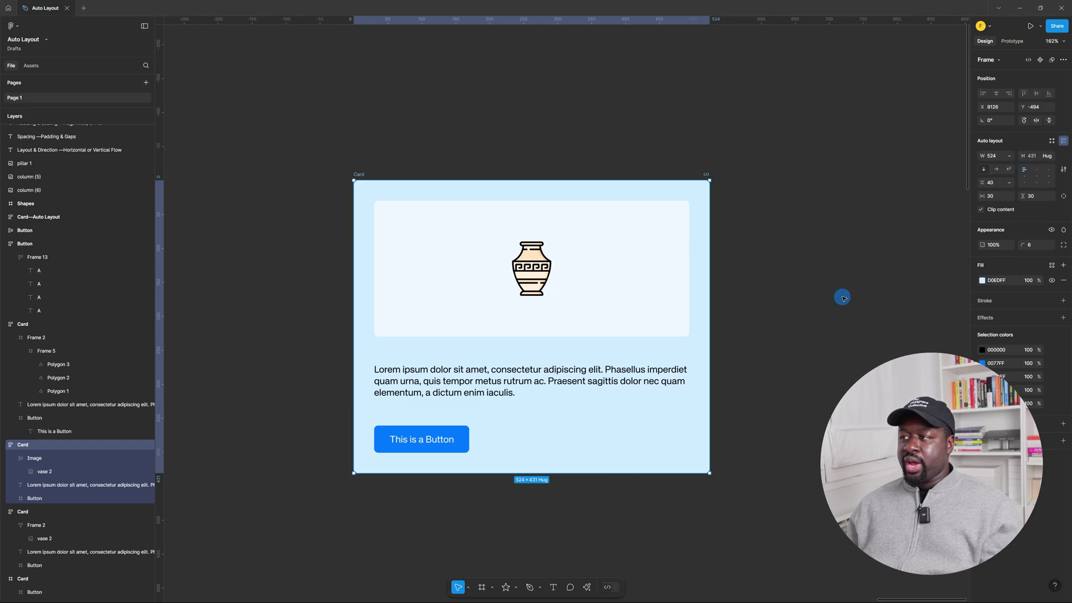
Step: Set the maximum width of the new card's Lorem ipsum text to its current 464 and select the whole card
{"action": "left_click", "coordinate": [426, 378]}
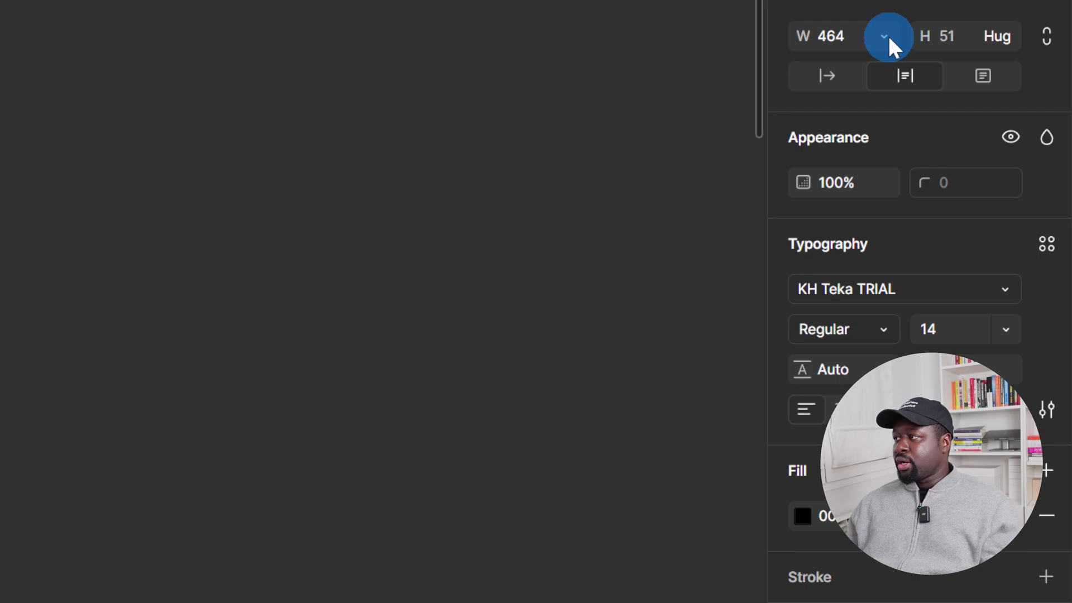
{"action": "left_click", "coordinate": [886, 36]}
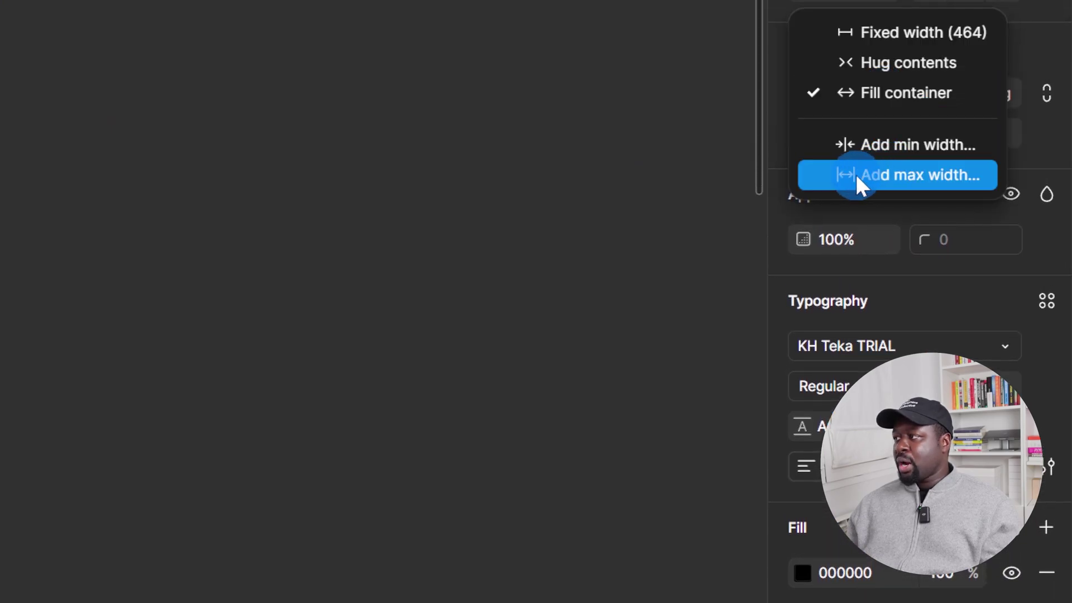
{"action": "left_click", "coordinate": [883, 174]}
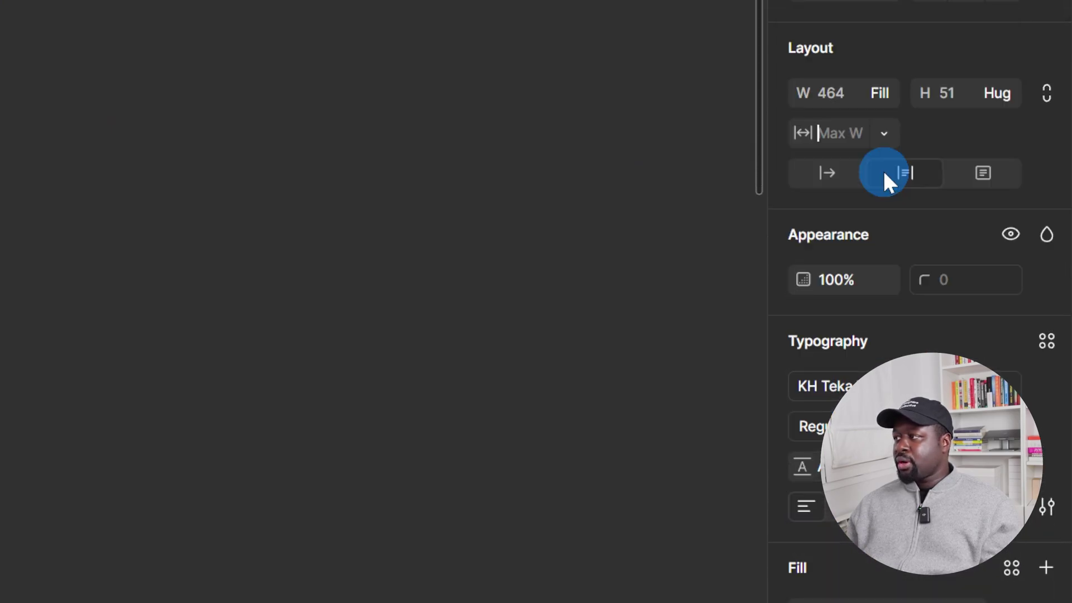
{"action": "left_click", "coordinate": [884, 133]}
{"action": "left_click", "coordinate": [851, 176]}
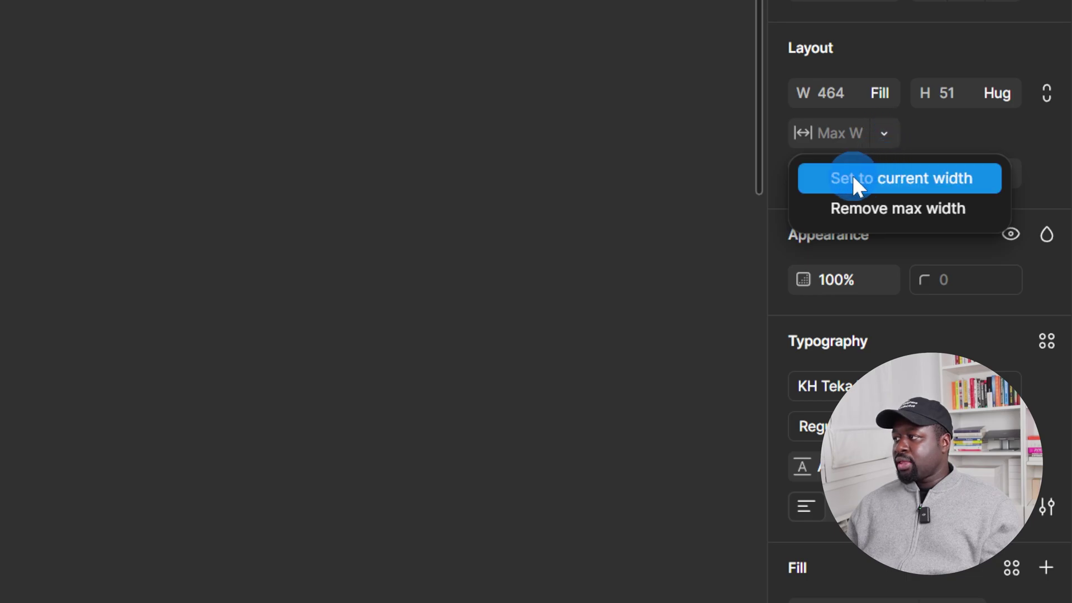
{"action": "left_click", "coordinate": [912, 179]}
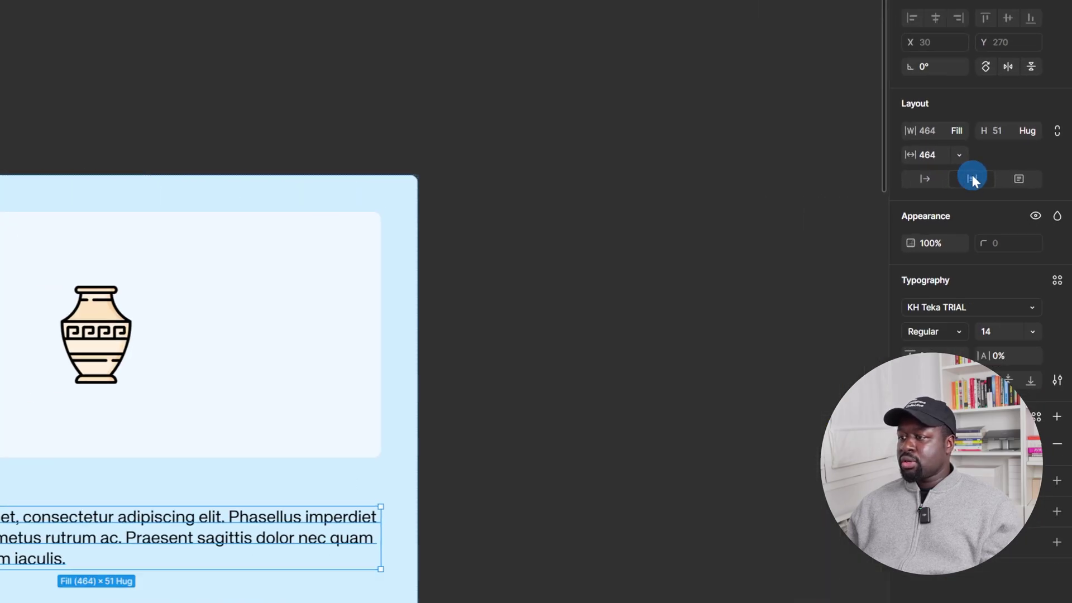
{"action": "left_click", "coordinate": [360, 188]}
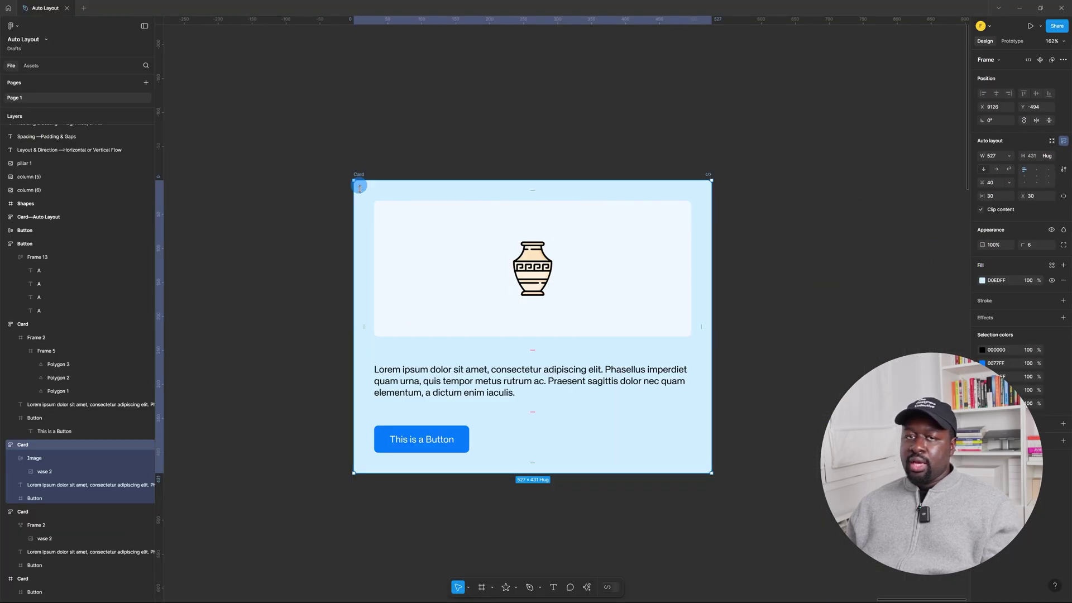
Step: Widen the vase card in stages to about 744 to test the maximum width of its Lorem ipsum text
{"action": "left_click_drag", "start_coordinate": [712, 345], "coordinate": [769, 347]}
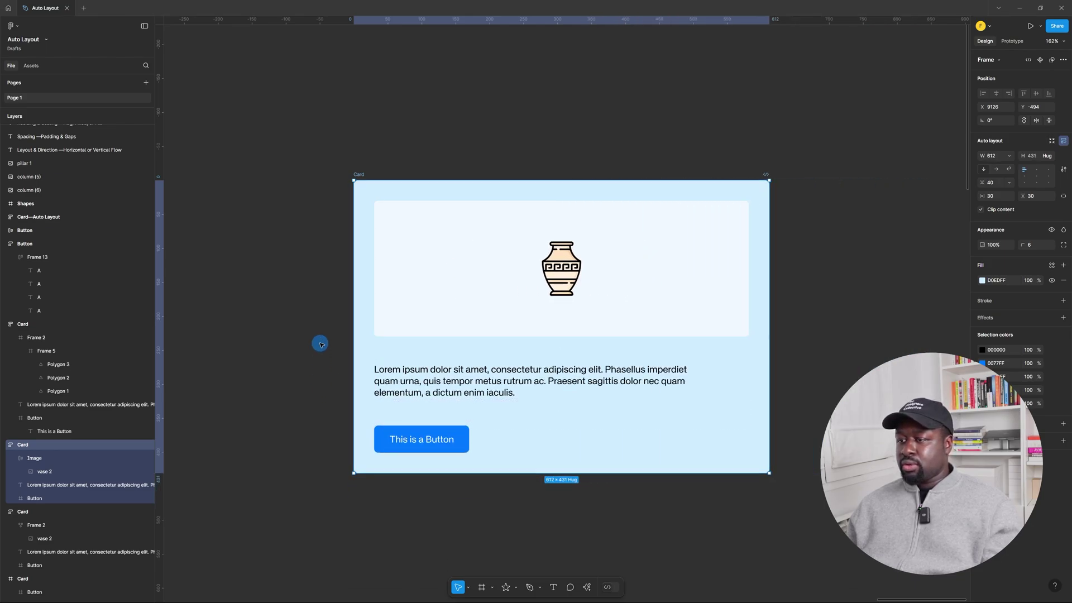
{"action": "left_click", "coordinate": [384, 365]}
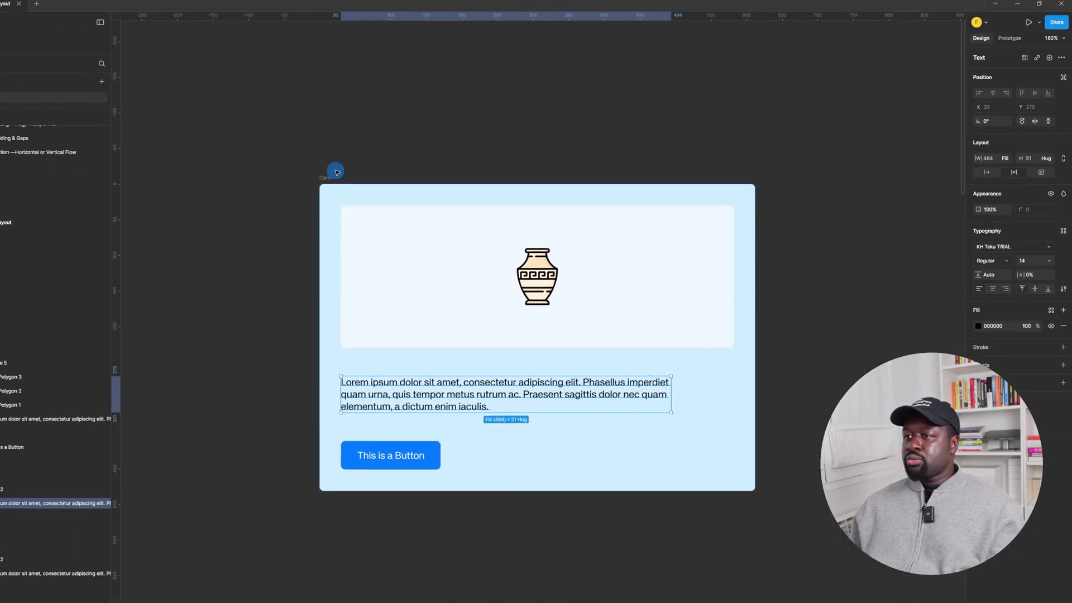
{"action": "left_click", "coordinate": [335, 173]}
{"action": "left_click_drag", "start_coordinate": [755, 312], "coordinate": [859, 316]}
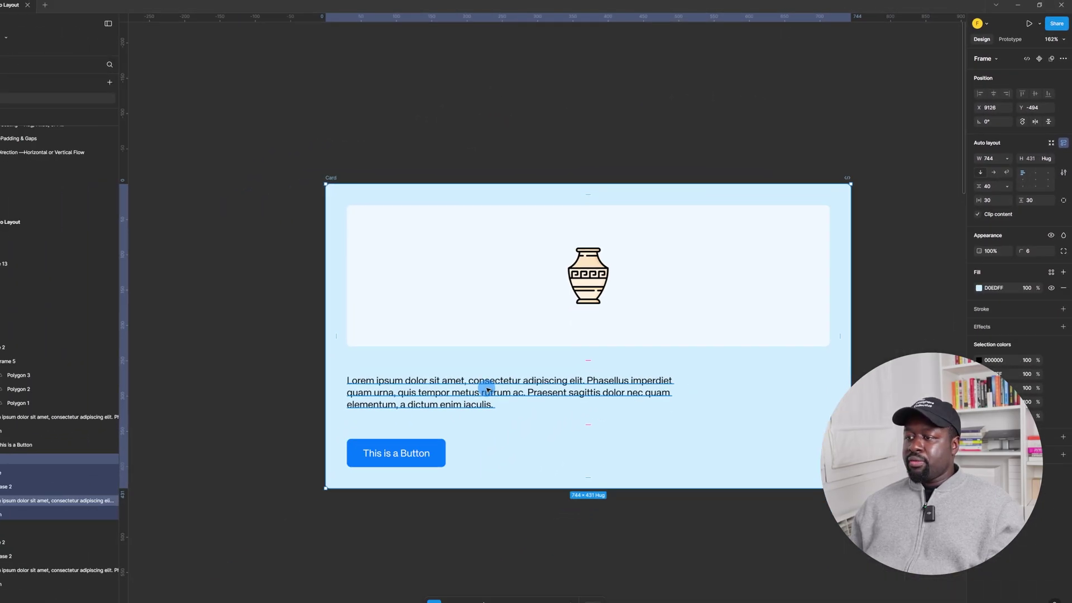
Step: Extend the card's Lorem ipsum text with three more copies of its paragraph, separated by blank lines
{"action": "double_click", "coordinate": [522, 390]}
{"action": "key", "text": "ctrl+c"}
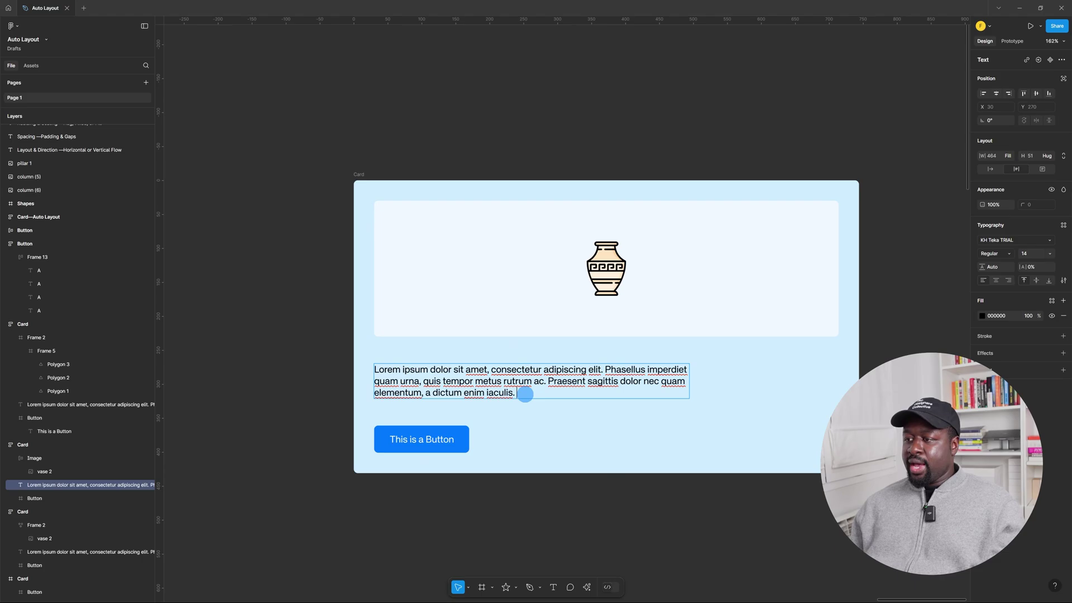
{"action": "left_click", "coordinate": [537, 393]}
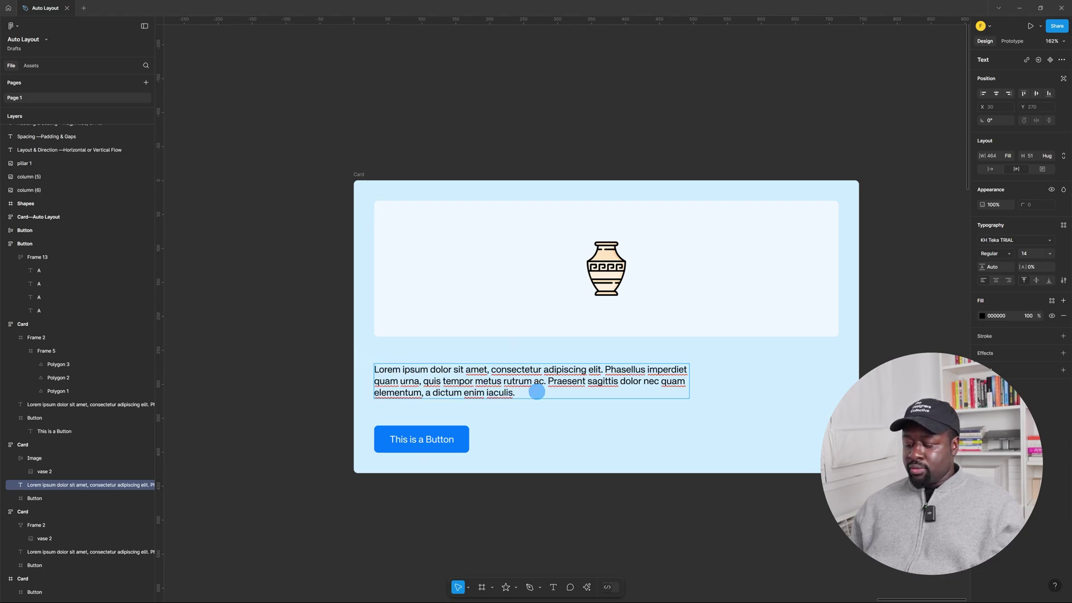
{"action": "key", "text": "Return"}
{"action": "key", "text": "Return"}
{"action": "key", "text": "ctrl+v"}
{"action": "key", "text": "Return"}
{"action": "key", "text": "Return"}
{"action": "key", "text": "ctrl+v"}
{"action": "key", "text": "Return"}
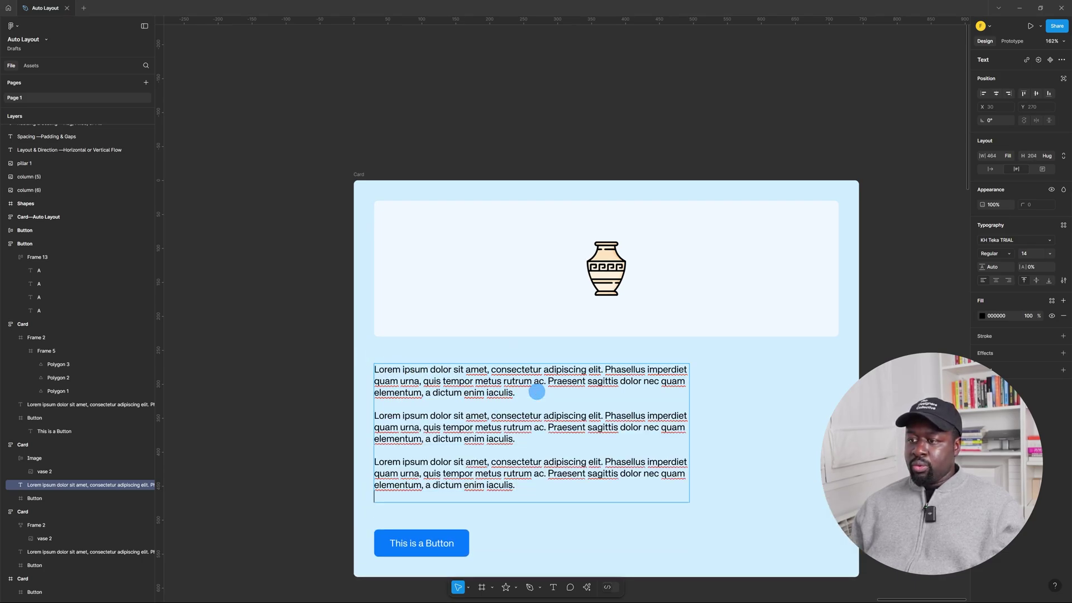
{"action": "key", "text": "ctrl+v"}
{"action": "scroll", "coordinate": [566, 290], "scroll_direction": "down", "scroll_amount": 3}
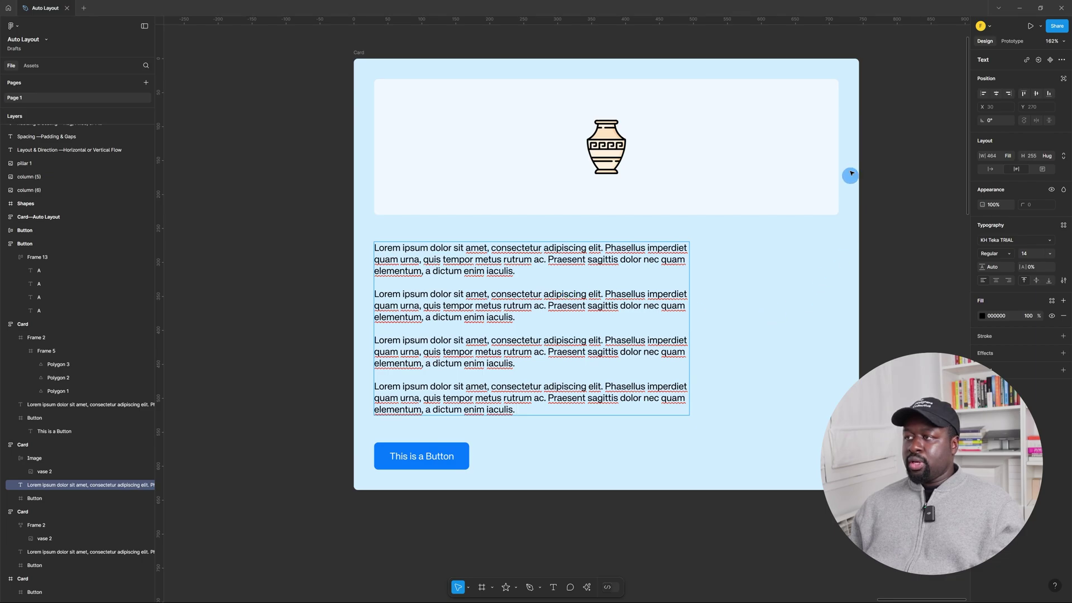
{"action": "left_click", "coordinate": [550, 517]}
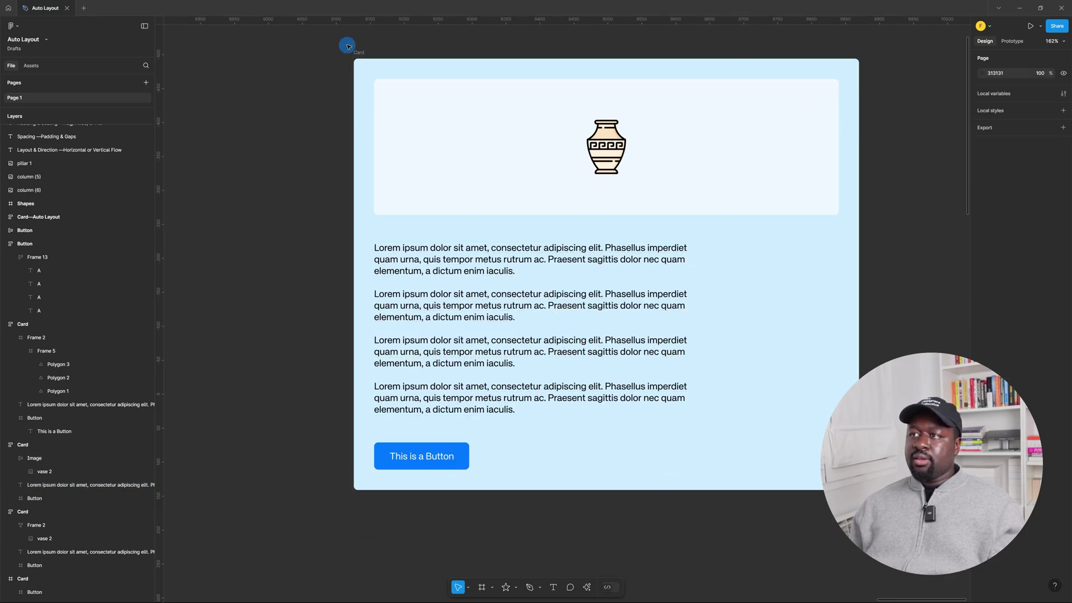
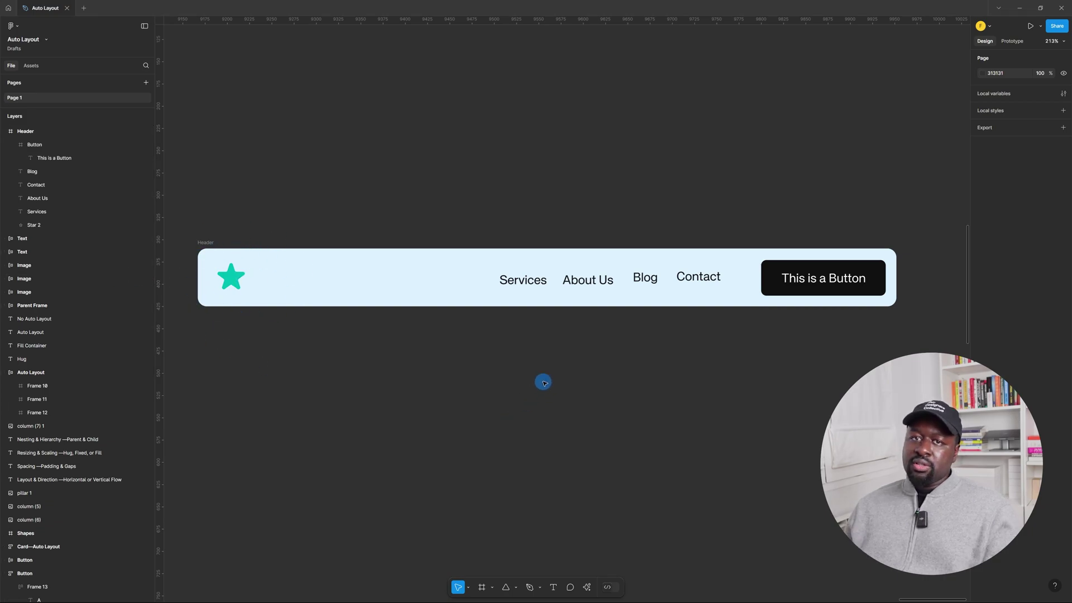
Step: Wrap each header link (Services, About Us, Blog and Contact) in its own auto layout frame
{"action": "left_click", "coordinate": [528, 283]}
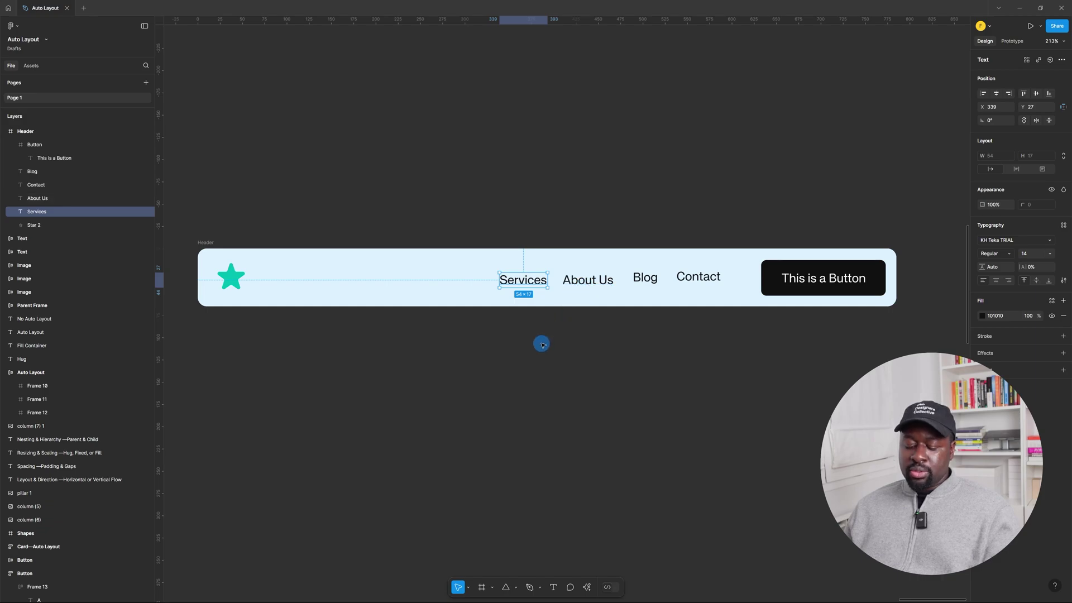
{"action": "key", "text": "shift+a"}
{"action": "left_click", "coordinate": [584, 283]}
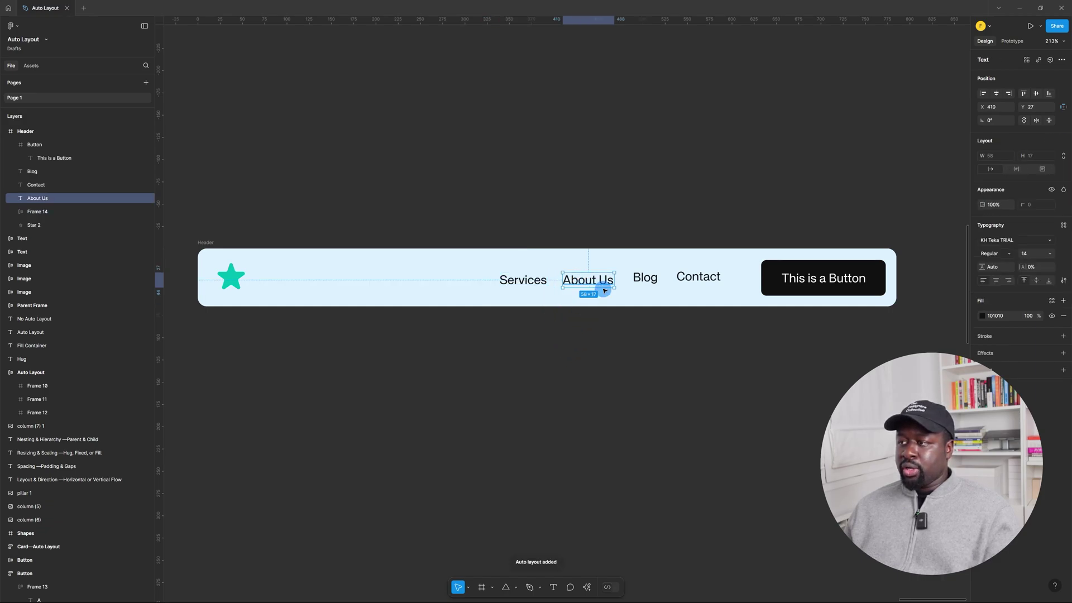
{"action": "key", "text": "shift+a"}
{"action": "left_click", "coordinate": [645, 282]}
{"action": "key", "text": "shift+a"}
{"action": "left_click", "coordinate": [701, 277]}
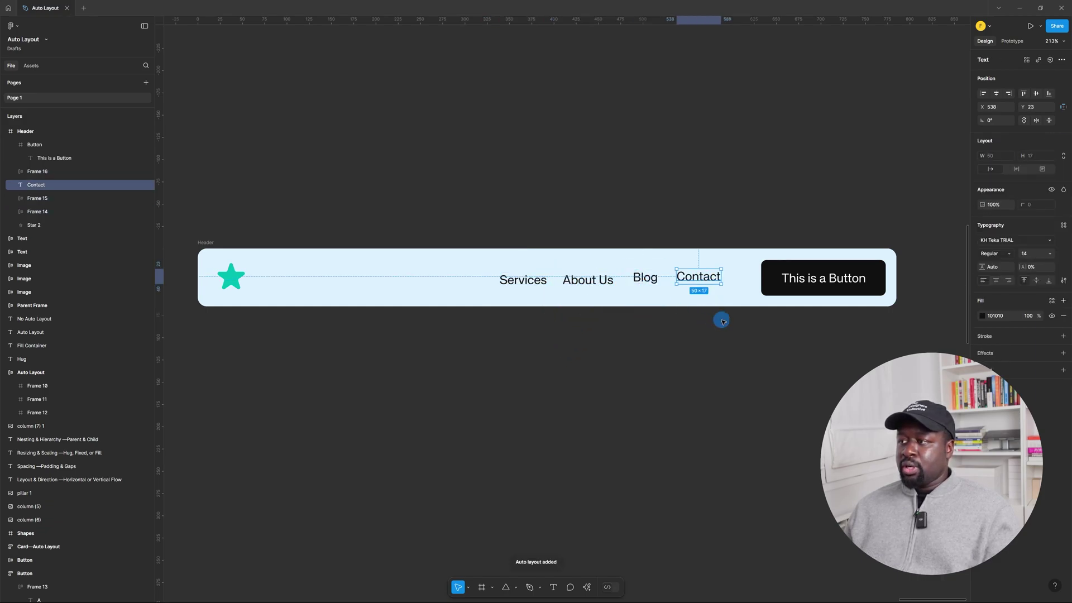
{"action": "key", "text": "shift+a"}
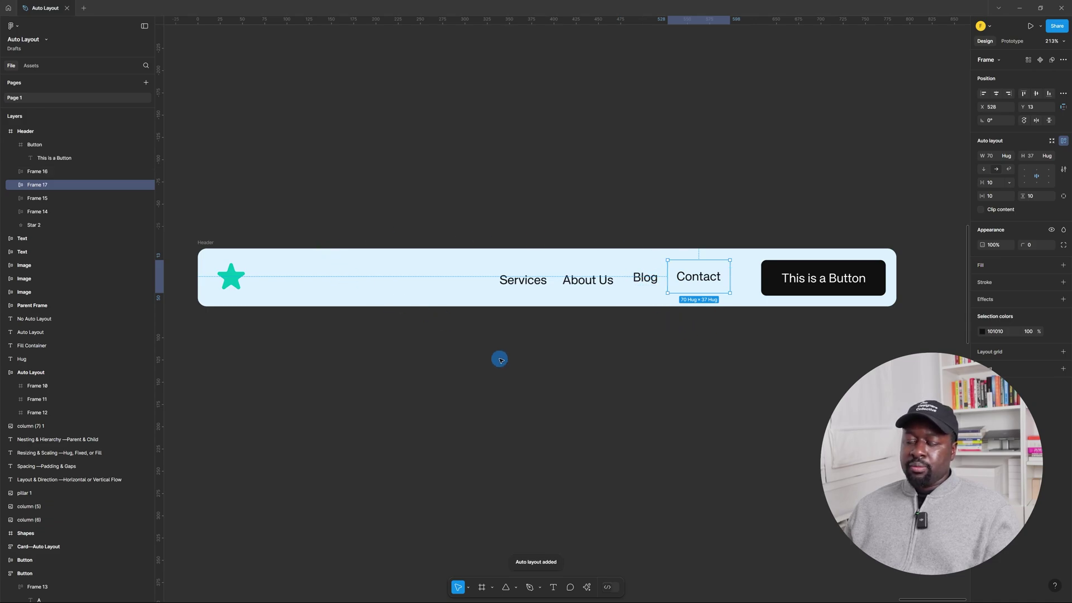
{"action": "left_click", "coordinate": [273, 383]}
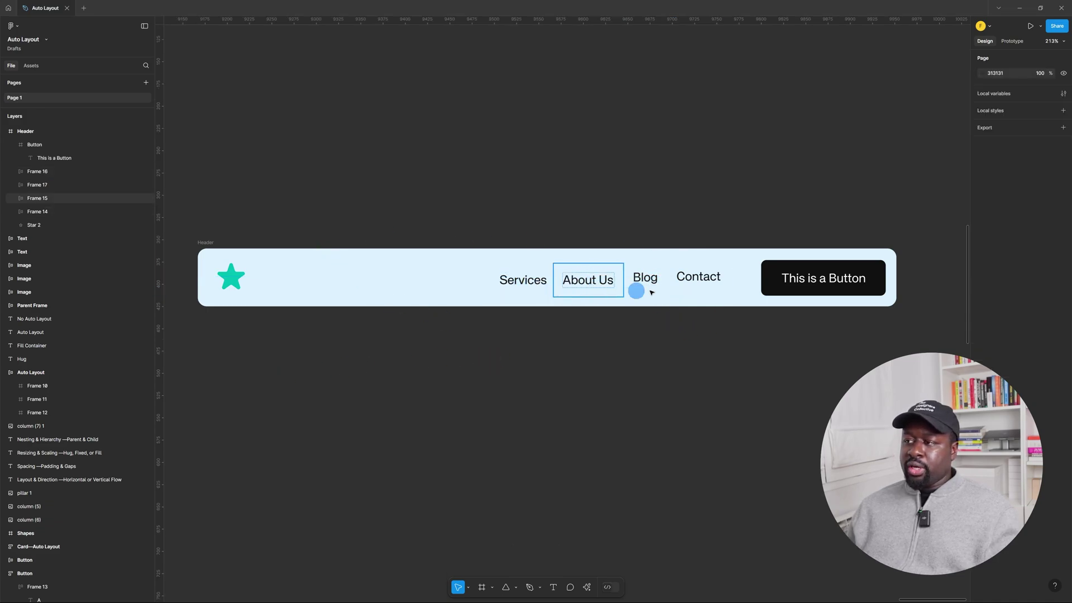
Step: Set the padding of all four header link frames to 8 on every side
{"action": "left_click", "coordinate": [535, 290]}
{"action": "left_click", "coordinate": [591, 289], "text": "shift"}
{"action": "left_click", "coordinate": [638, 284], "text": "shift"}
{"action": "left_click", "coordinate": [690, 282], "text": "shift"}
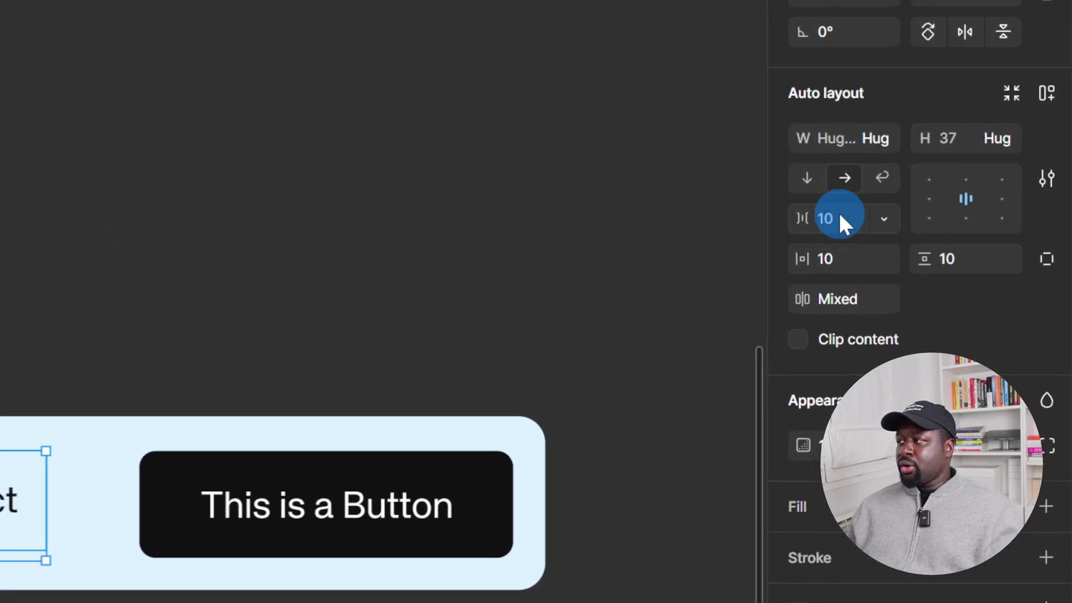
{"action": "left_click", "coordinate": [837, 258]}
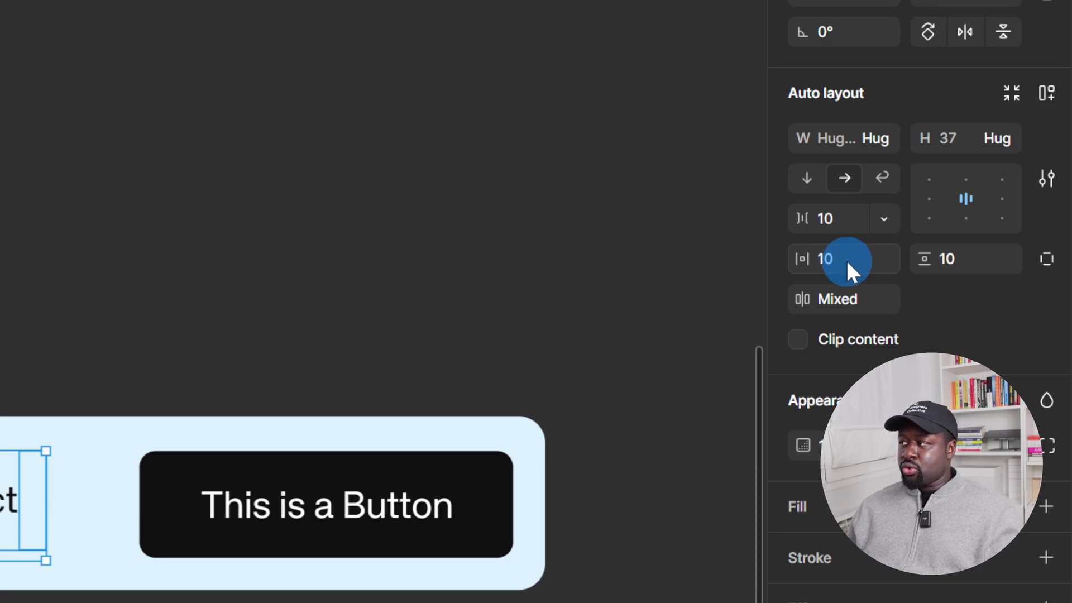
{"action": "left_click", "coordinate": [861, 261]}
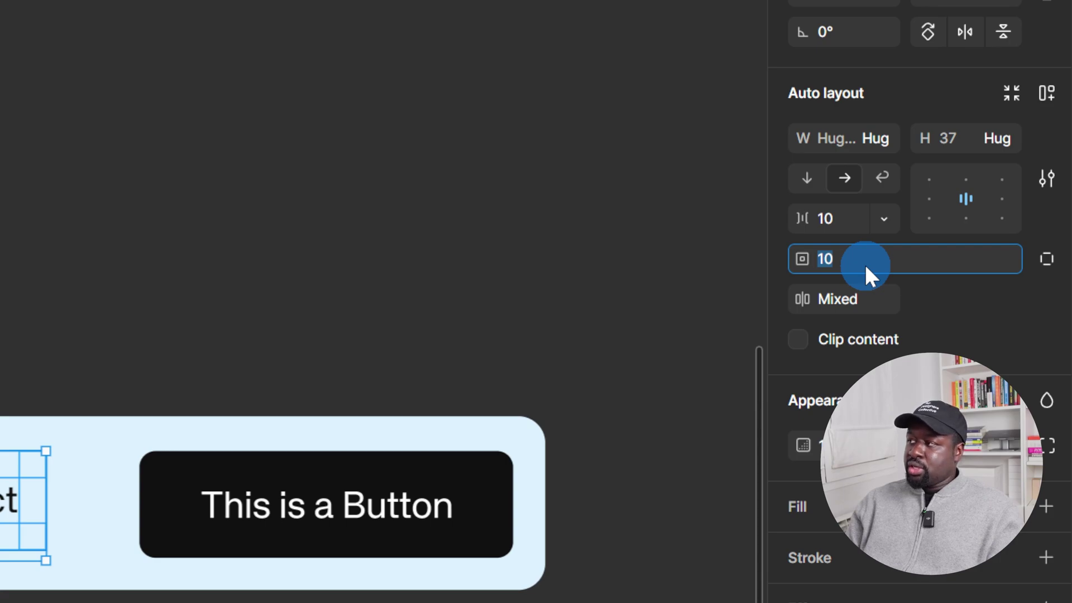
{"action": "type", "text": "8"}
{"action": "key", "text": "Return"}
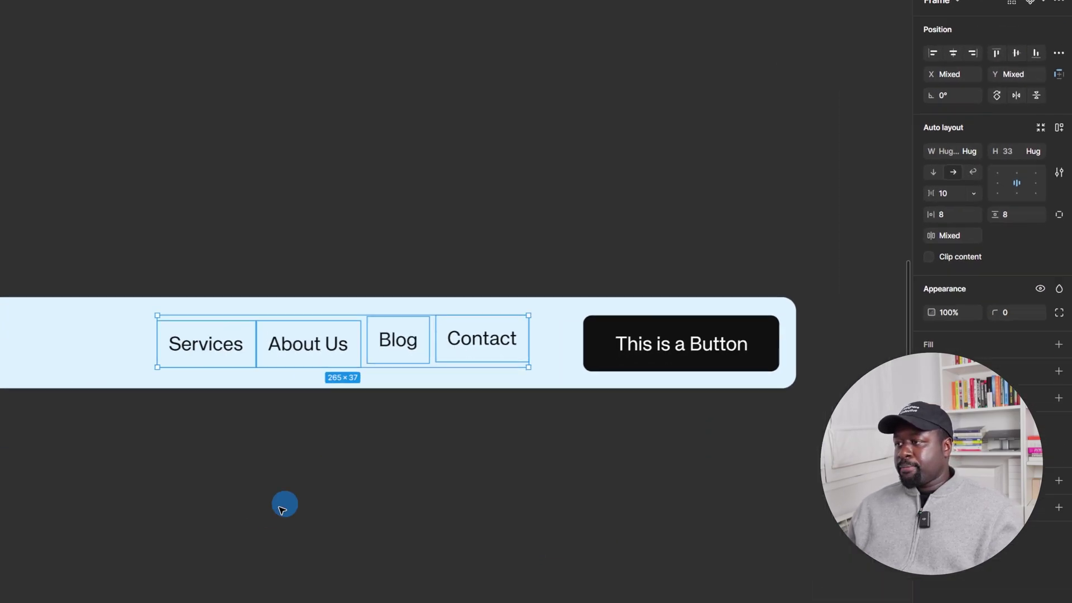
{"action": "left_click", "coordinate": [282, 509]}
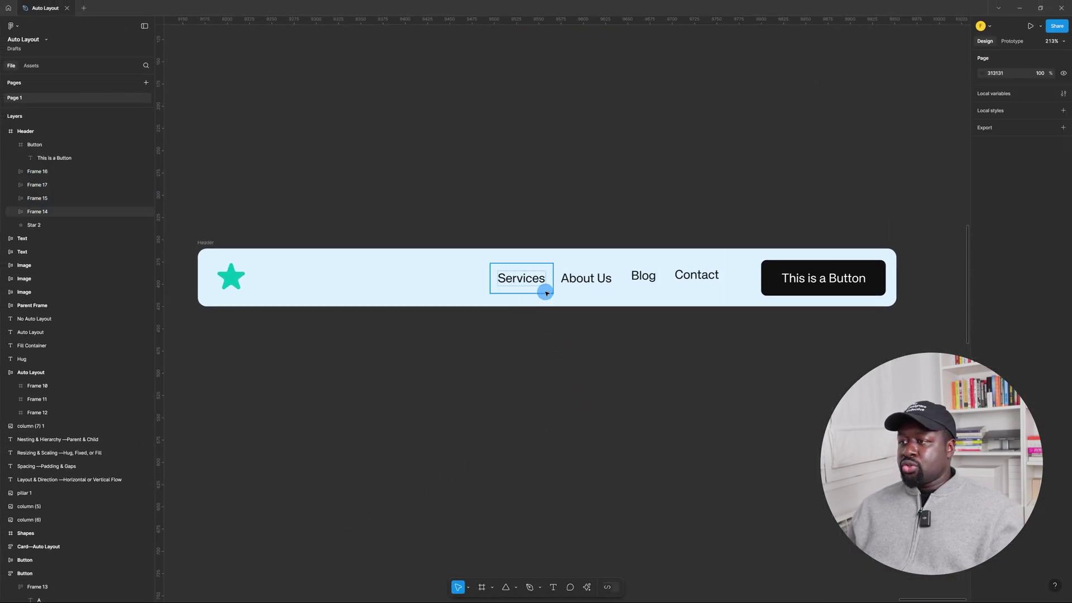
Step: Combine the Services, About Us, Blog and Contact frames into one horizontal auto layout frame
{"action": "left_click", "coordinate": [505, 272]}
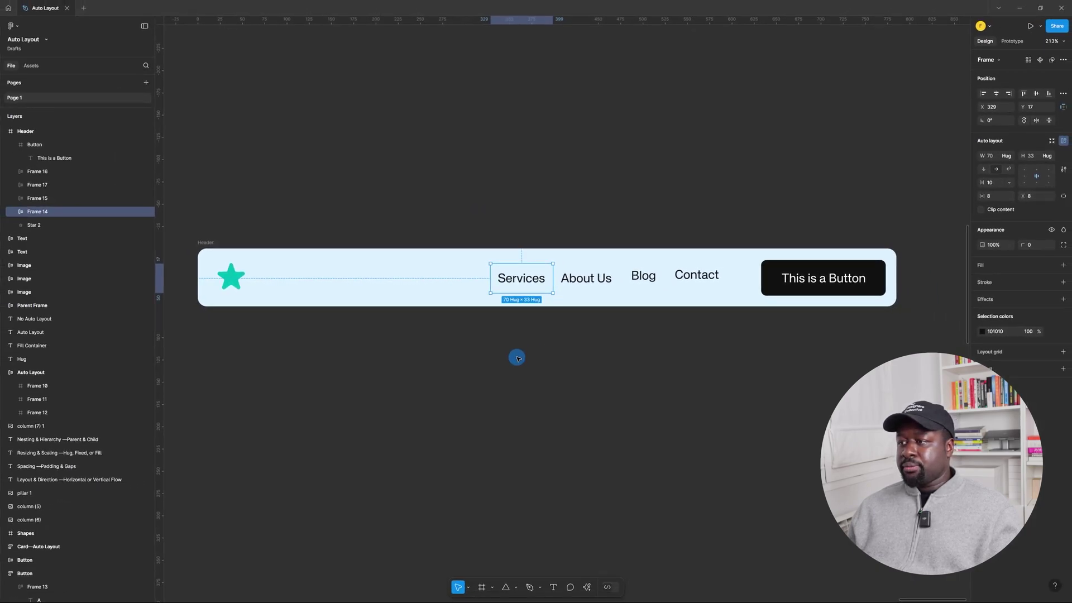
{"action": "left_click", "coordinate": [252, 367]}
{"action": "left_click_drag", "start_coordinate": [466, 263], "coordinate": [728, 306]}
{"action": "key", "text": "shift+a"}
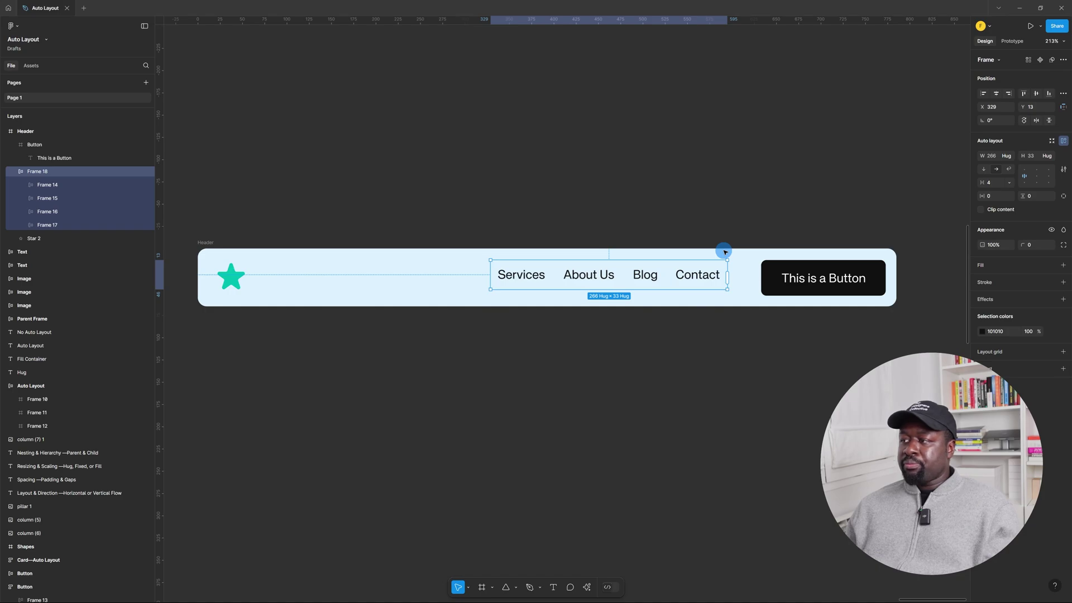
Step: Group the links frame and the header button in a centre-aligned horizontal auto layout with a gap of 32
{"action": "left_click", "coordinate": [769, 270], "text": "shift"}
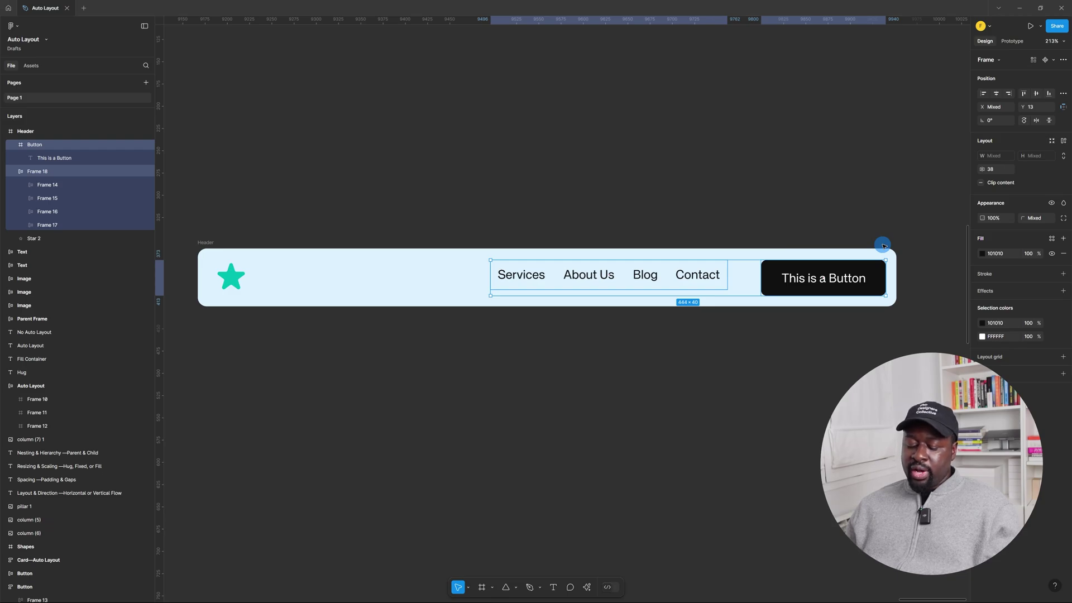
{"action": "key", "text": "shift+a"}
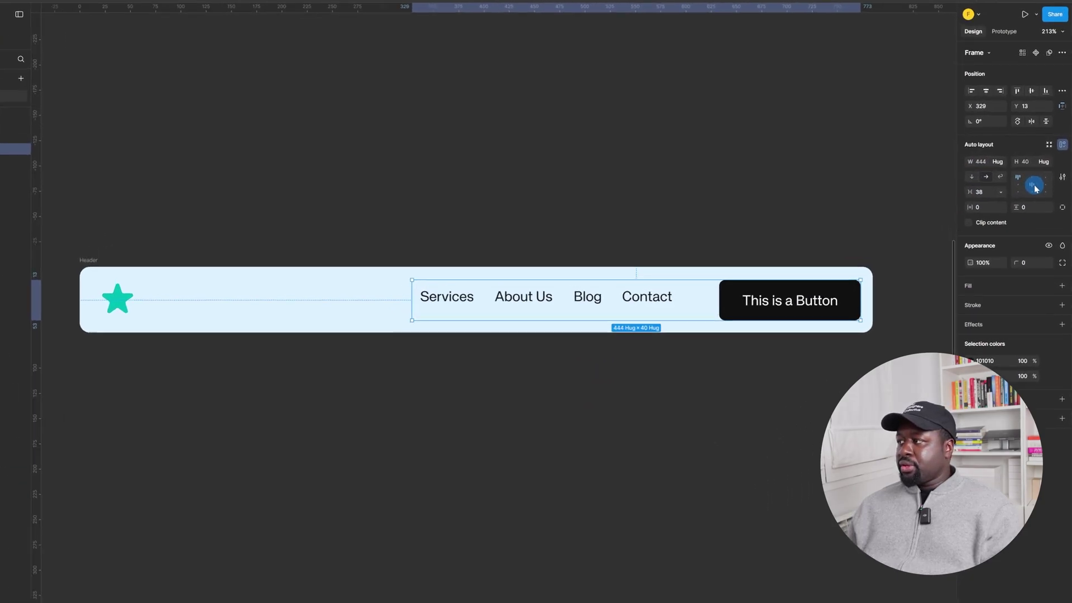
{"action": "left_click", "coordinate": [1032, 185]}
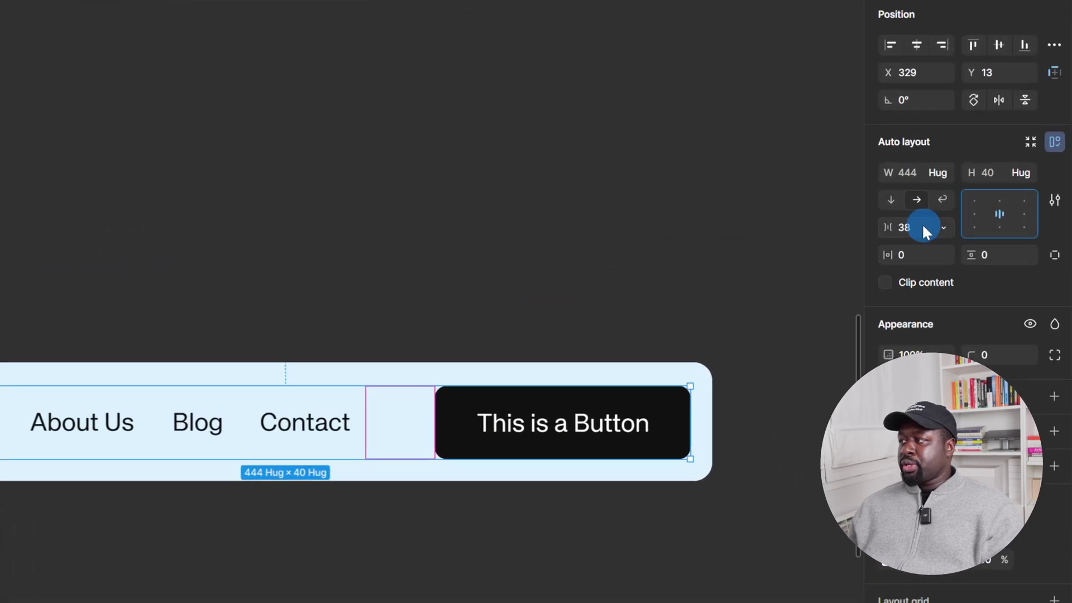
{"action": "left_click", "coordinate": [923, 227]}
{"action": "key", "text": "BackSpace"}
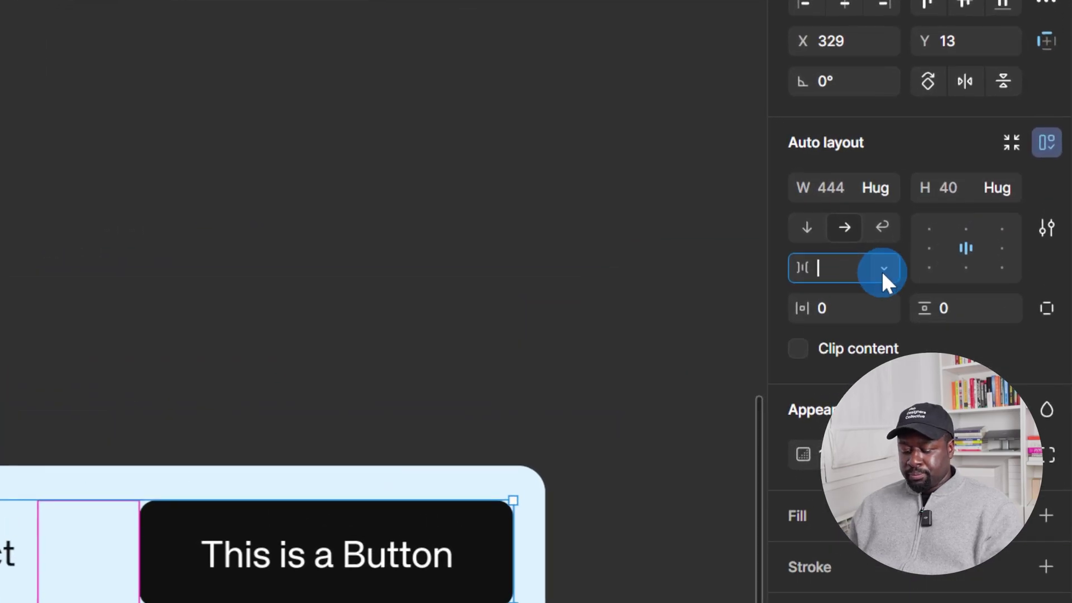
{"action": "type", "text": "32"}
{"action": "key", "text": "Return"}
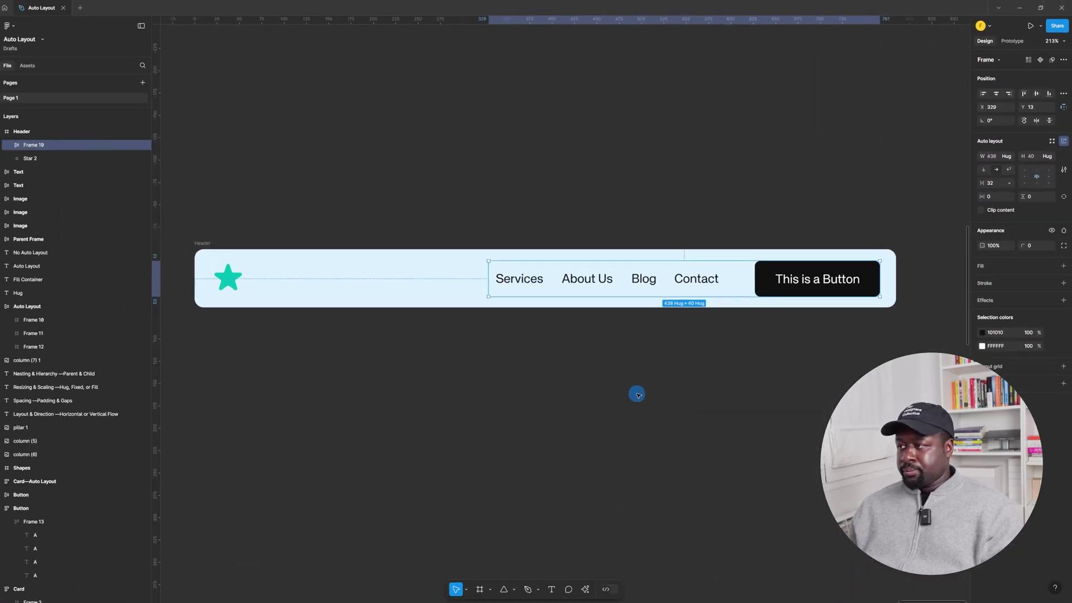
{"action": "left_click", "coordinate": [637, 392]}
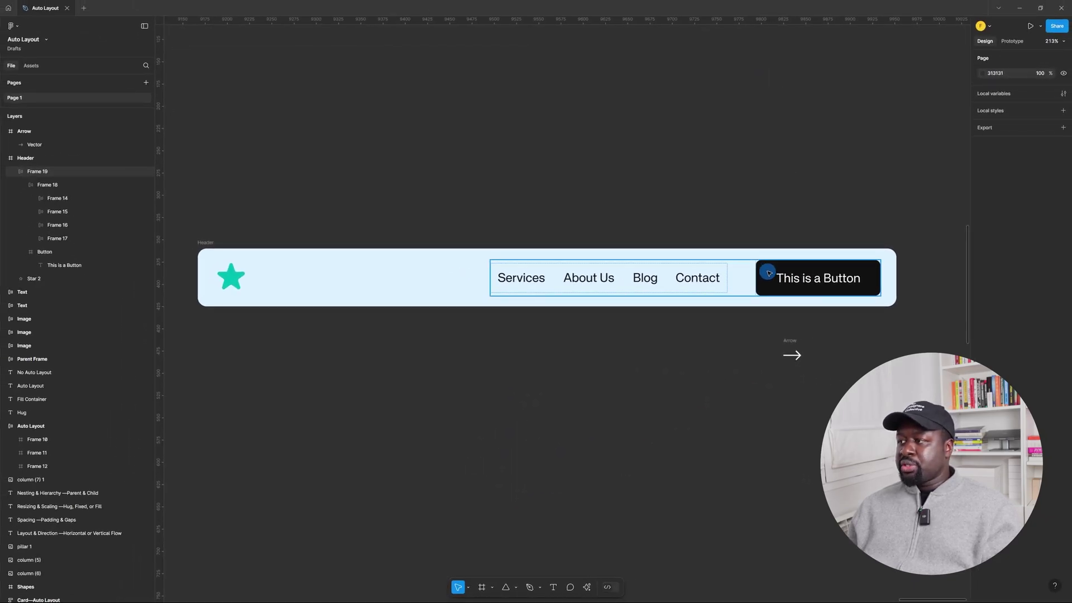
Step: Add auto layout to the header button and place the white arrow inside it after the label
{"action": "double_click", "coordinate": [769, 273]}
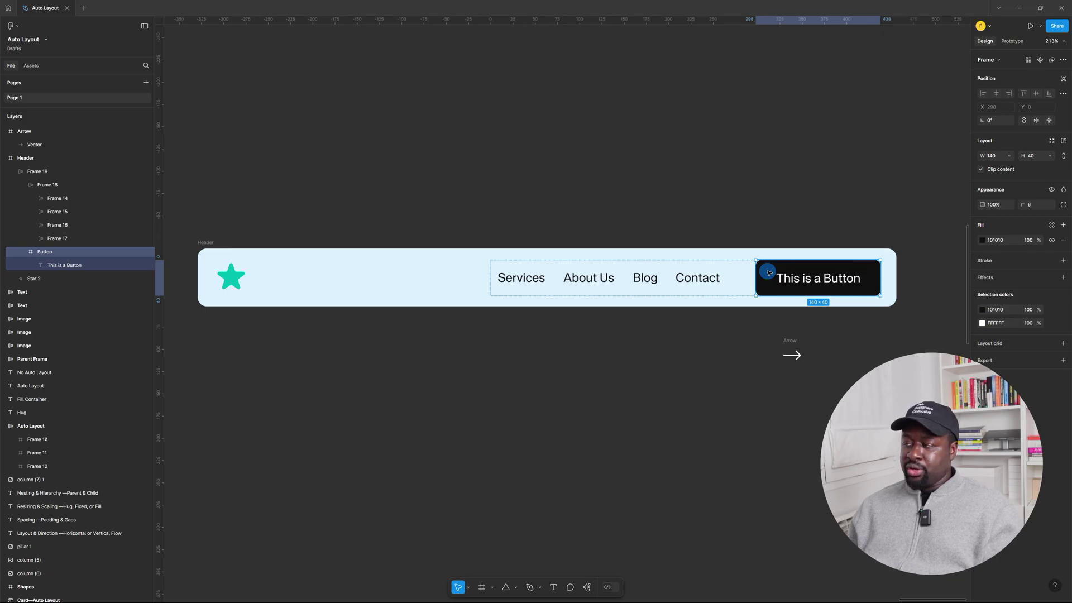
{"action": "key", "text": "shift+a"}
{"action": "left_click", "coordinate": [792, 346]}
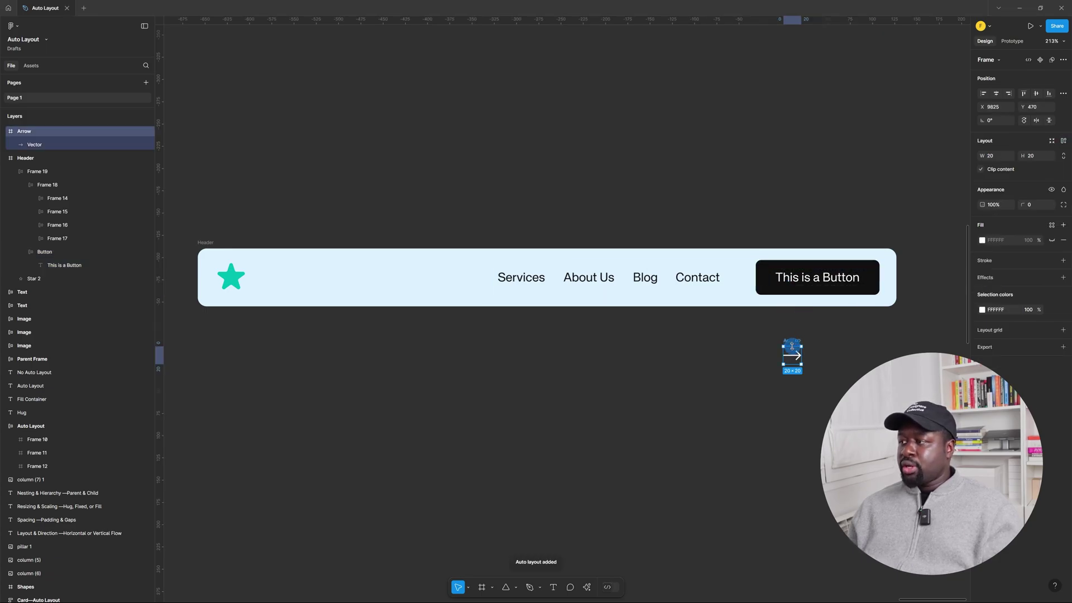
{"action": "left_click_drag", "start_coordinate": [793, 340], "coordinate": [862, 275]}
{"action": "left_click", "coordinate": [833, 353]}
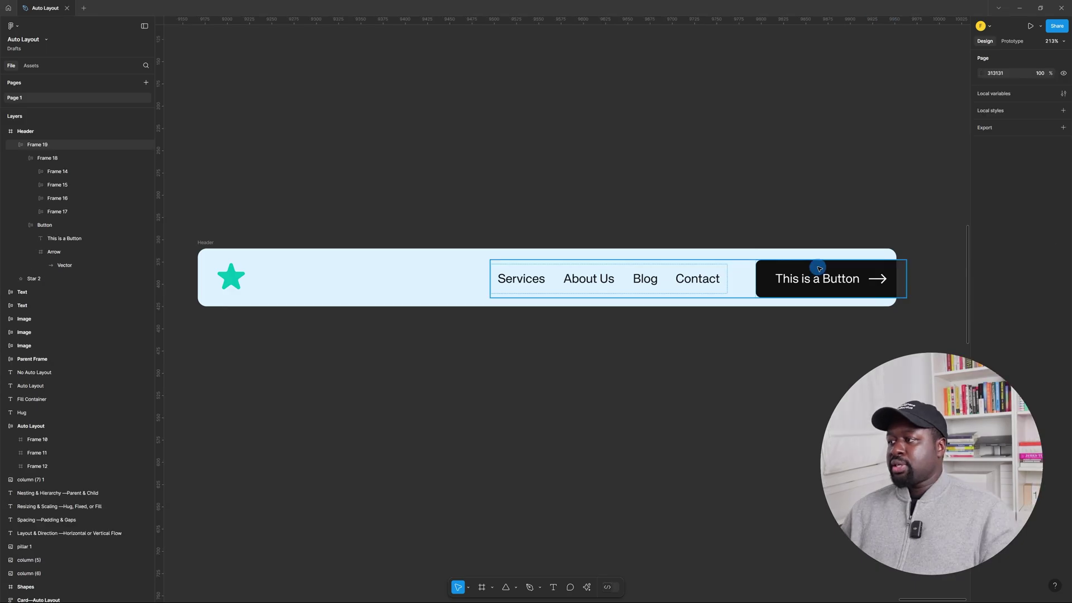
Step: Set the gap between the header button's label and its arrow to 16
{"action": "double_click", "coordinate": [819, 268]}
{"action": "left_click", "coordinate": [1002, 185]}
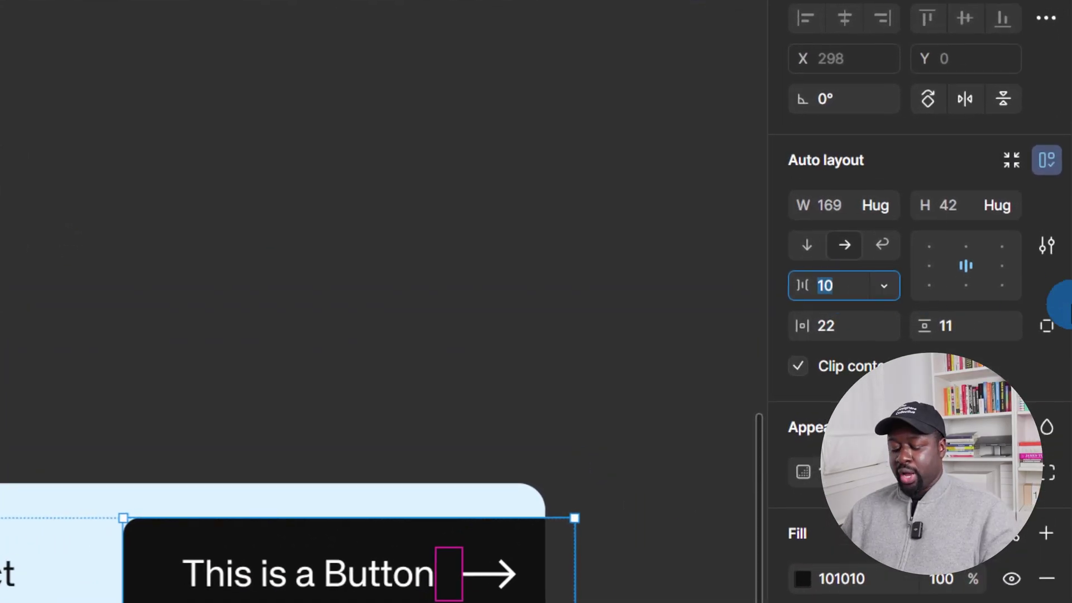
{"action": "type", "text": "16"}
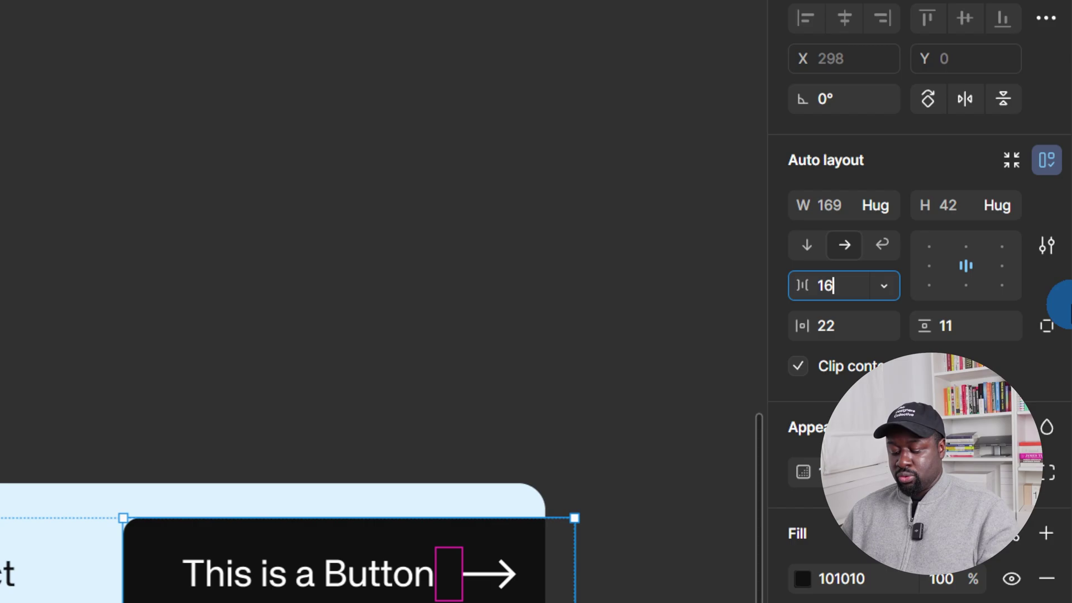
{"action": "key", "text": "Return"}
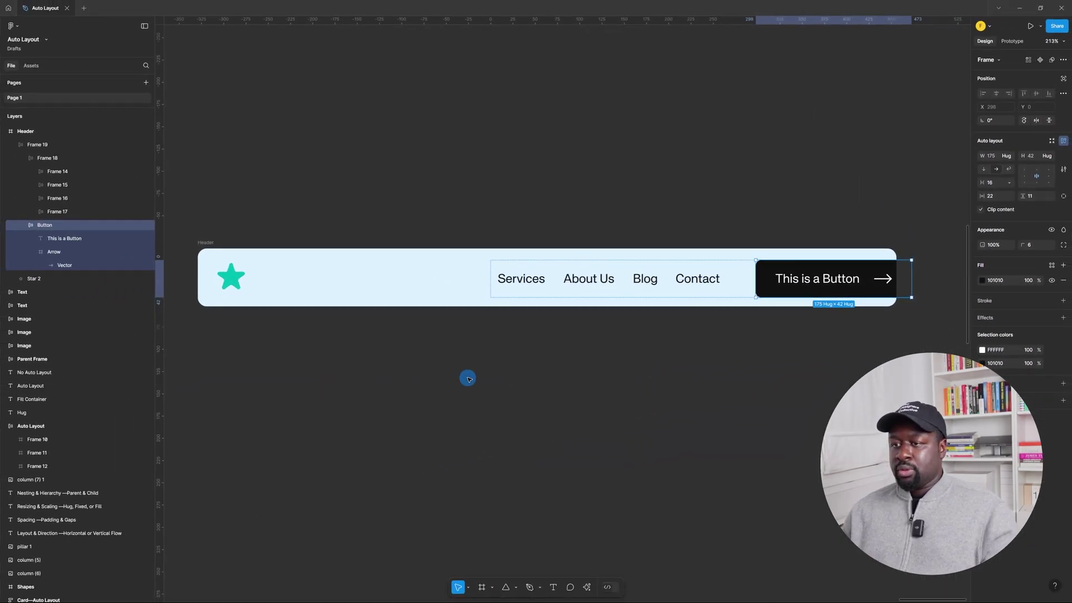
Step: Wrap the header's green star in its own auto layout frame
{"action": "left_click", "coordinate": [240, 269]}
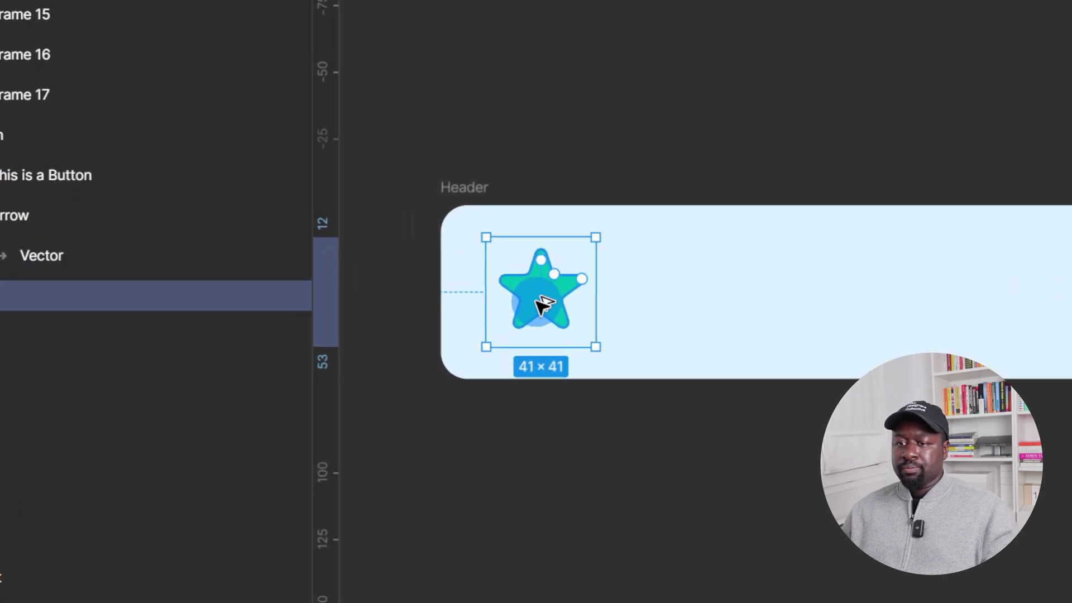
{"action": "key", "text": "shift+a"}
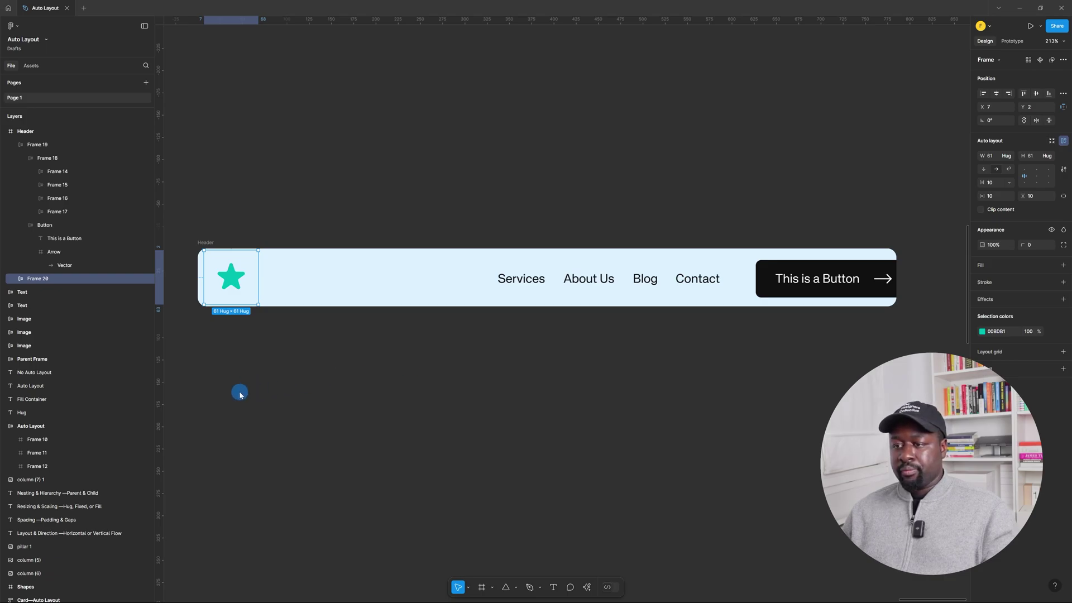
Step: Add auto layout to the header frame and set the star frame's horizontal and vertical padding to 0
{"action": "left_click", "coordinate": [208, 243]}
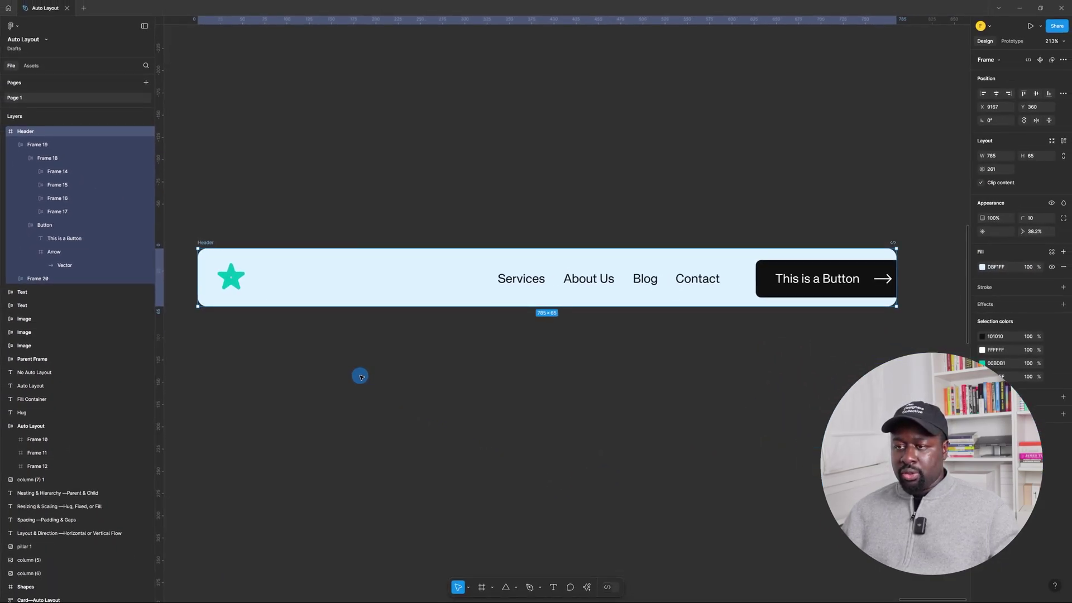
{"action": "key", "text": "shift+a"}
{"action": "left_click", "coordinate": [225, 276]}
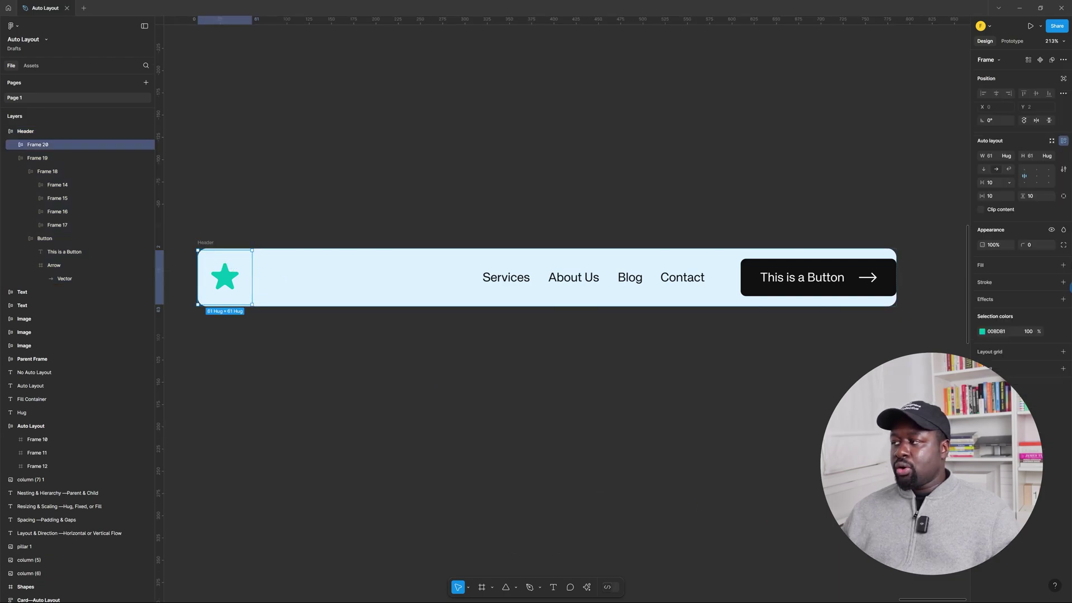
{"action": "left_click", "coordinate": [1002, 197]}
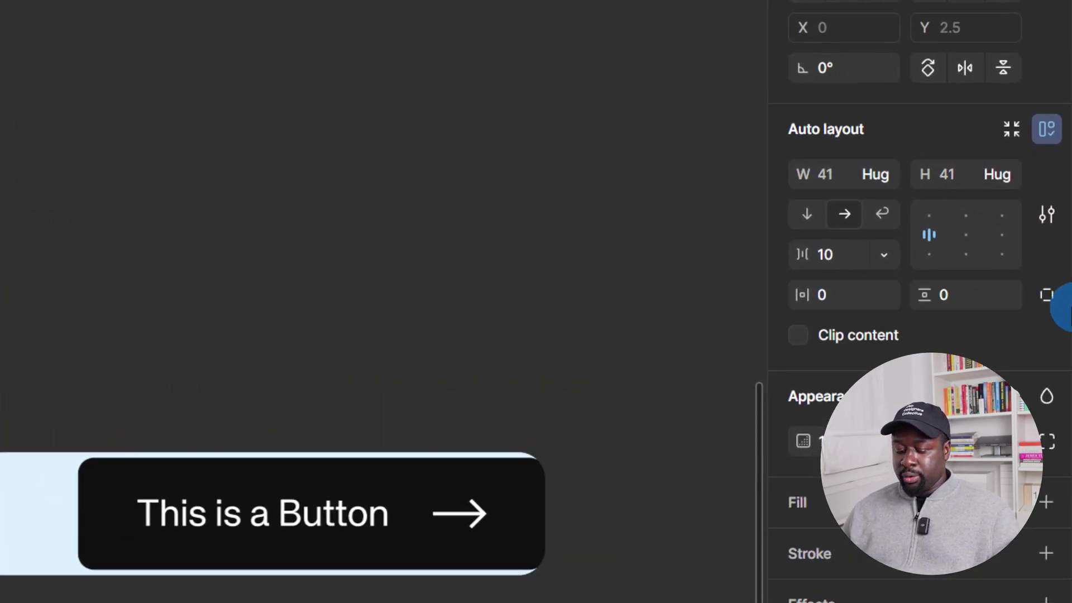
Step: Set the header frame's padding to 16 on all sides
{"action": "left_click", "coordinate": [206, 241]}
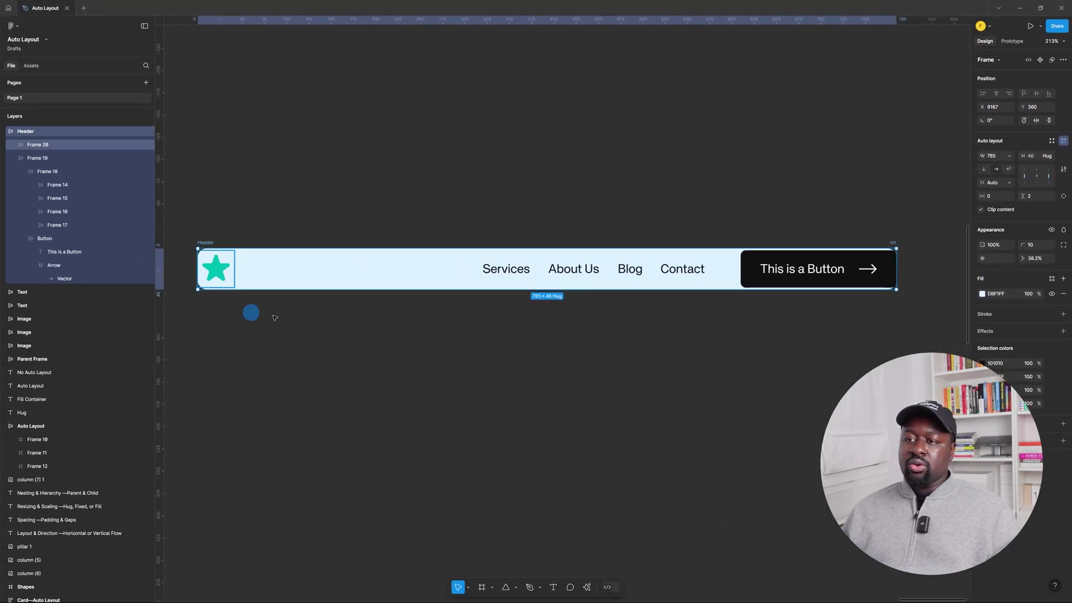
{"action": "left_click", "coordinate": [297, 394]}
{"action": "left_click", "coordinate": [218, 242]}
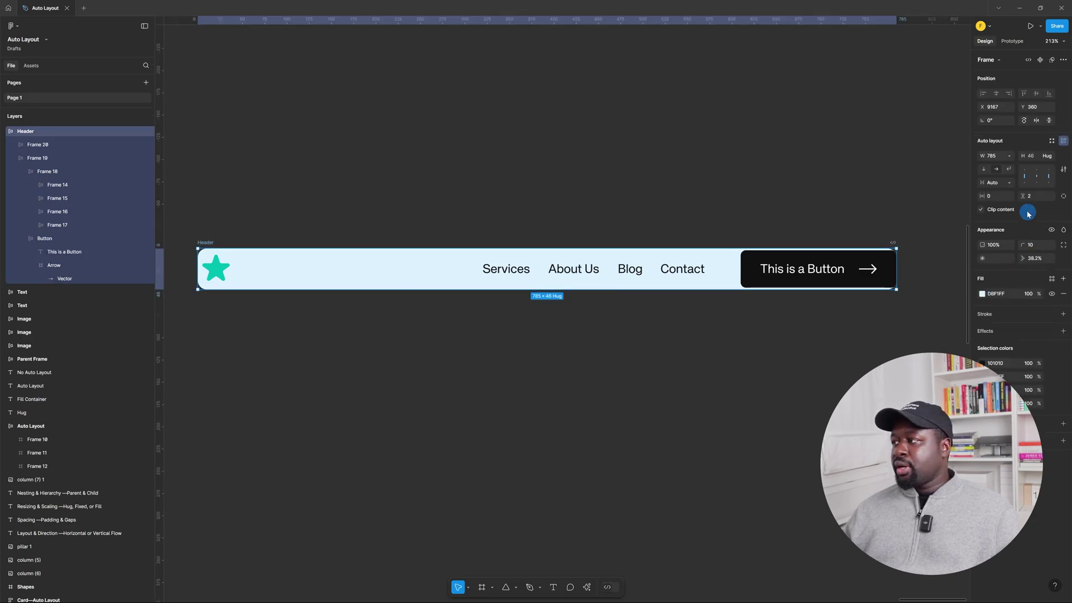
{"action": "left_click", "coordinate": [1003, 196]}
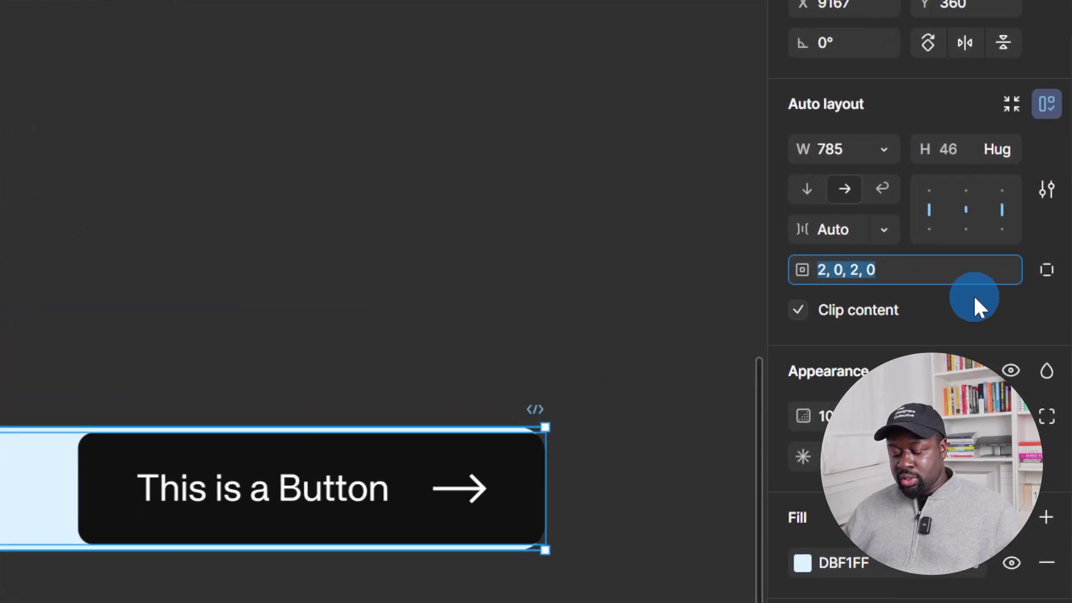
{"action": "type", "text": "16"}
{"action": "key", "text": "Return"}
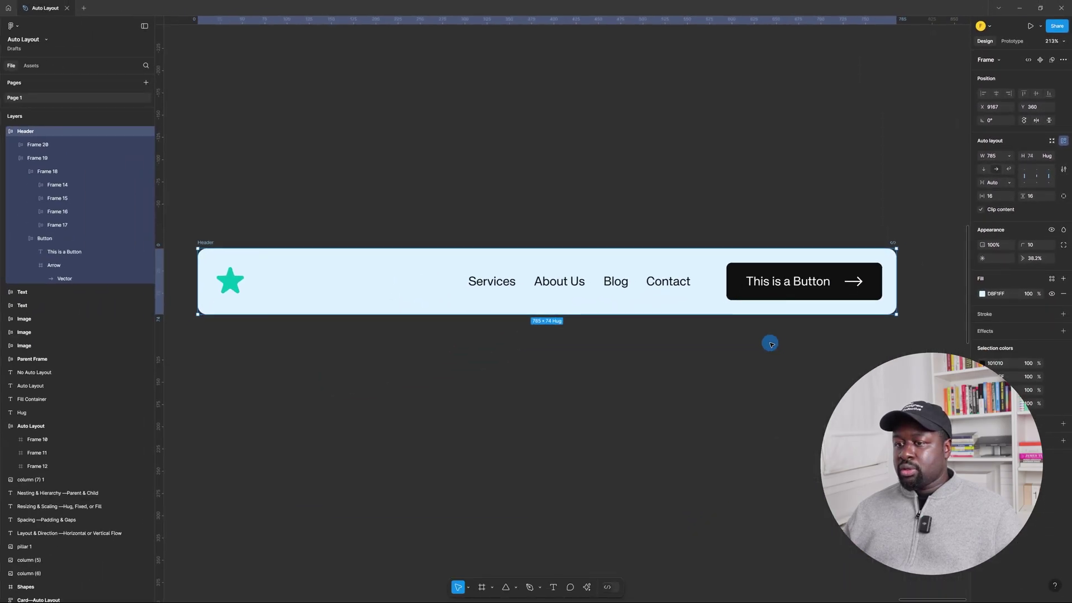
{"action": "left_click", "coordinate": [771, 344]}
Step: Narrow the header frame to about 581 wide and set its minimum width to that current width
{"action": "scroll", "coordinate": [503, 279], "scroll_direction": "down", "scroll_amount": 2}
{"action": "left_click", "coordinate": [239, 203]}
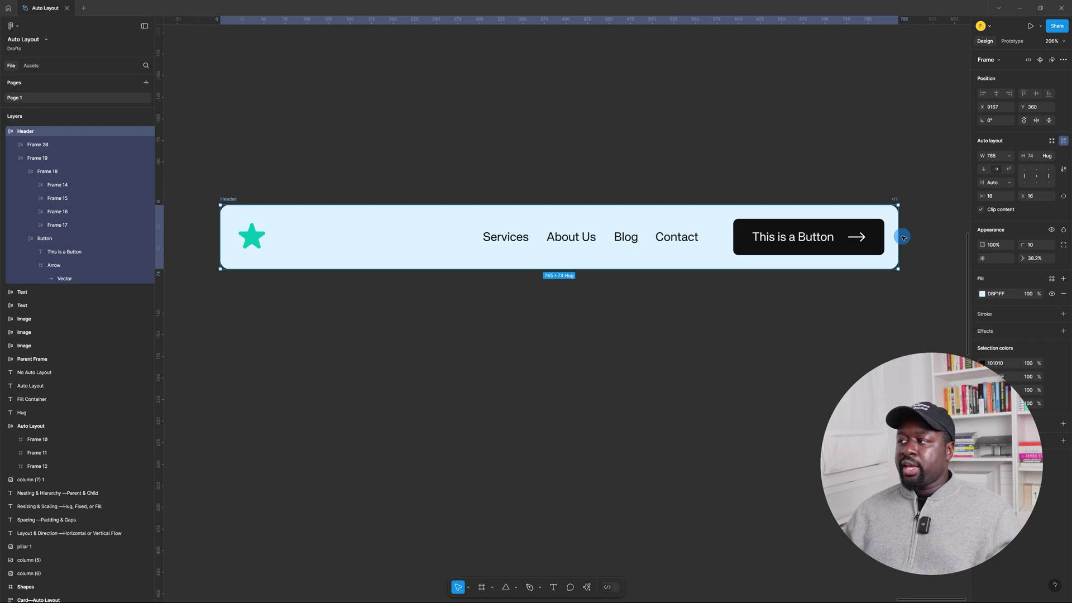
{"action": "left_click_drag", "start_coordinate": [875, 233], "coordinate": [725, 236]}
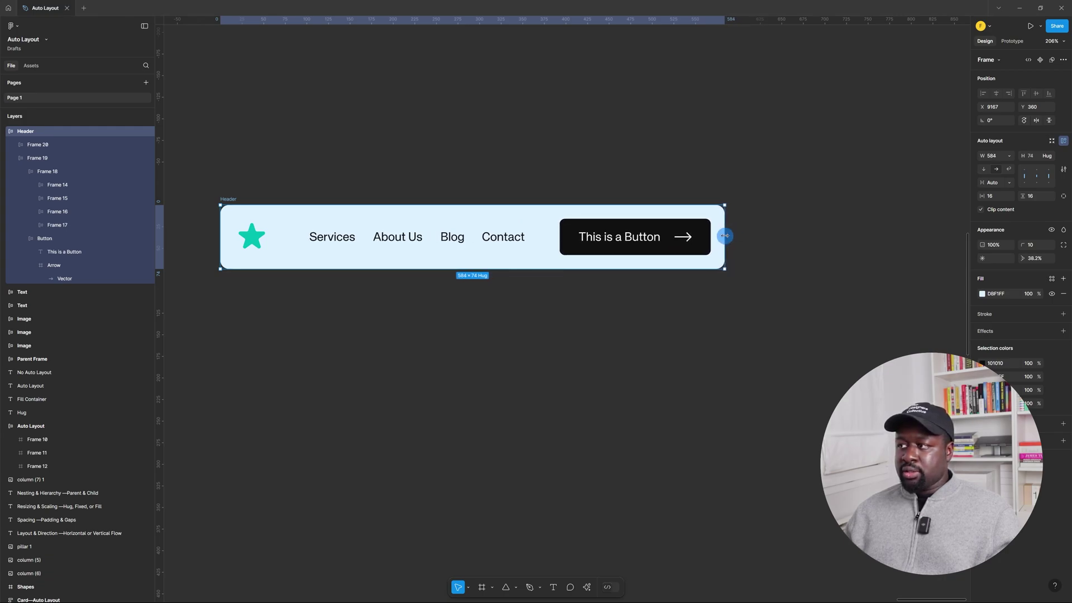
{"action": "left_click", "coordinate": [1010, 156]}
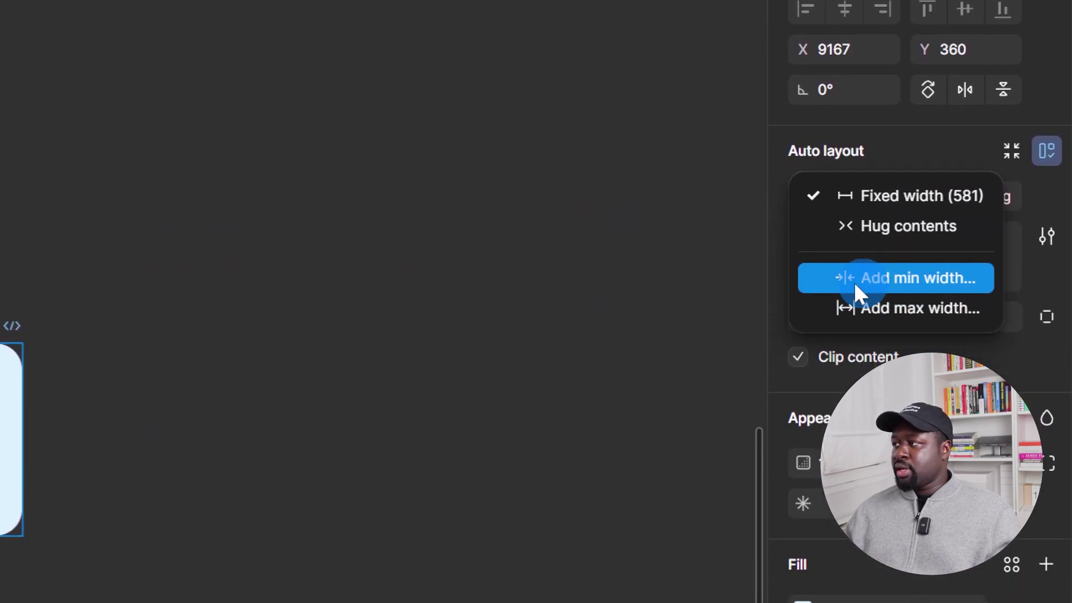
{"action": "left_click", "coordinate": [892, 275]}
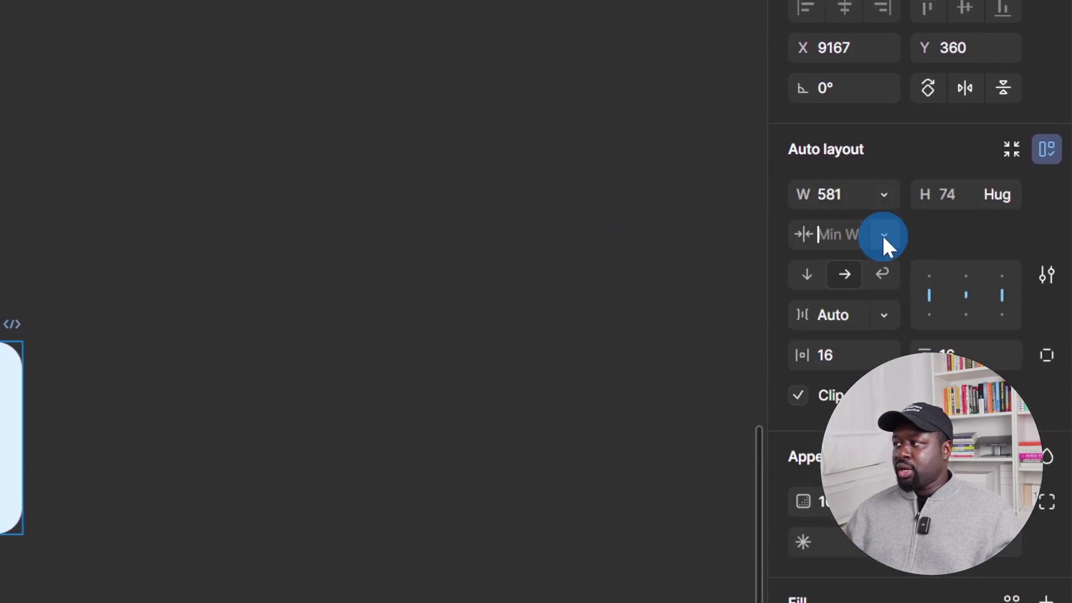
{"action": "left_click", "coordinate": [882, 234]}
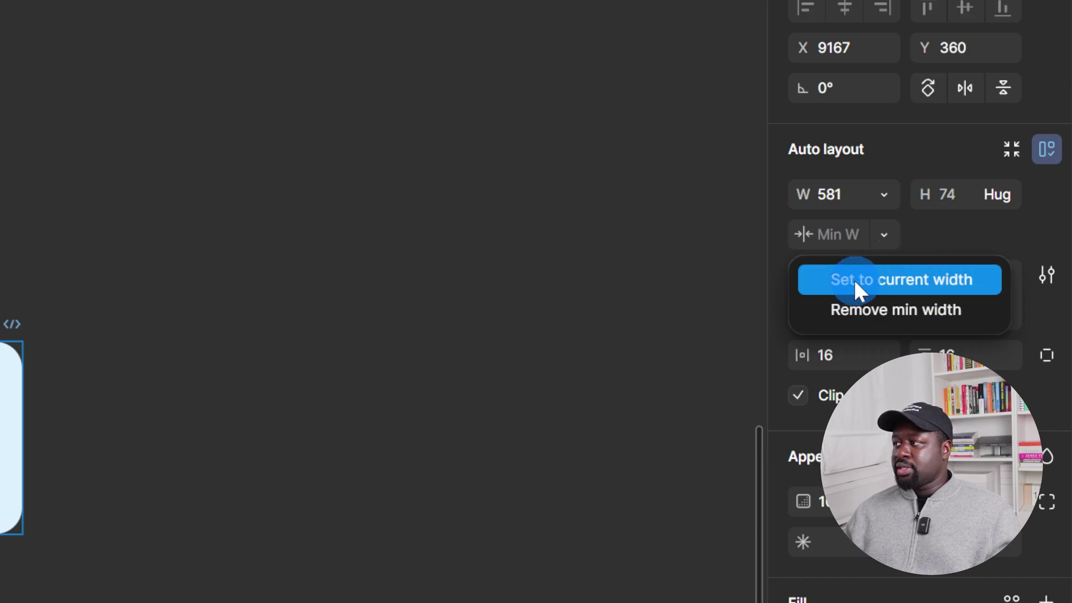
{"action": "left_click", "coordinate": [876, 280]}
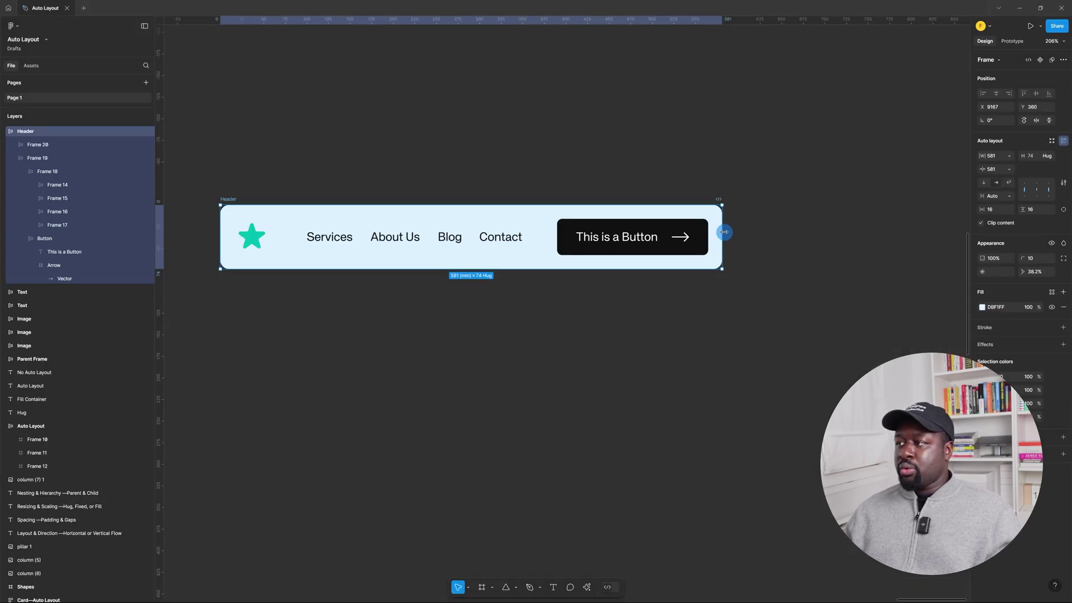
Step: Widen the header frame to about 734
{"action": "left_click_drag", "start_coordinate": [724, 231], "coordinate": [854, 243]}
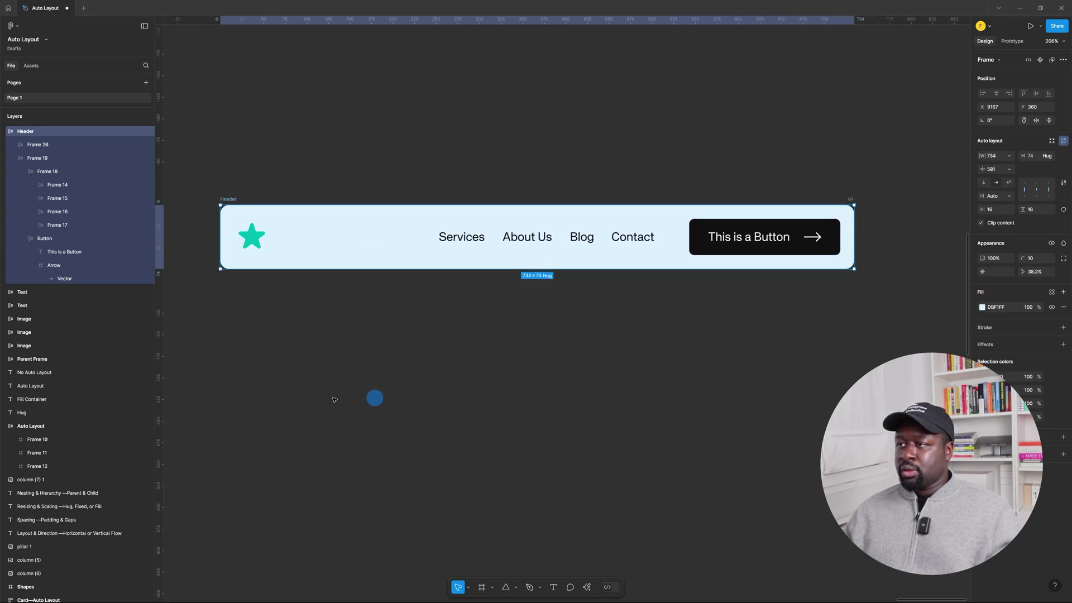
{"action": "left_click", "coordinate": [470, 347]}
Step: Examine the header's nested auto layout frames: the star frame, the combined links and button frame, the links frame and the button
{"action": "left_click", "coordinate": [226, 201]}
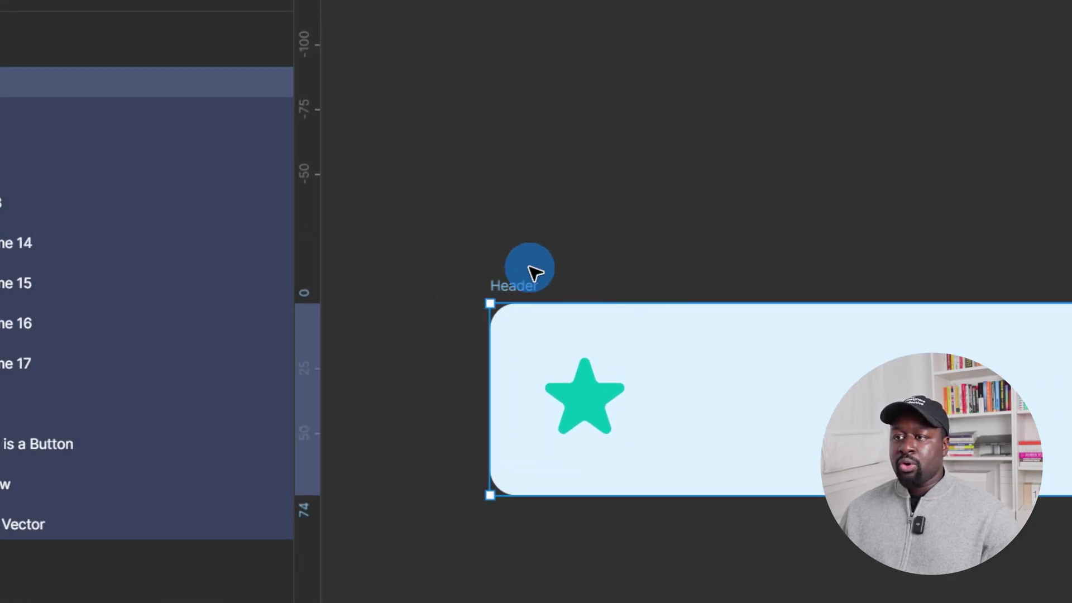
{"action": "key", "text": "alt"}
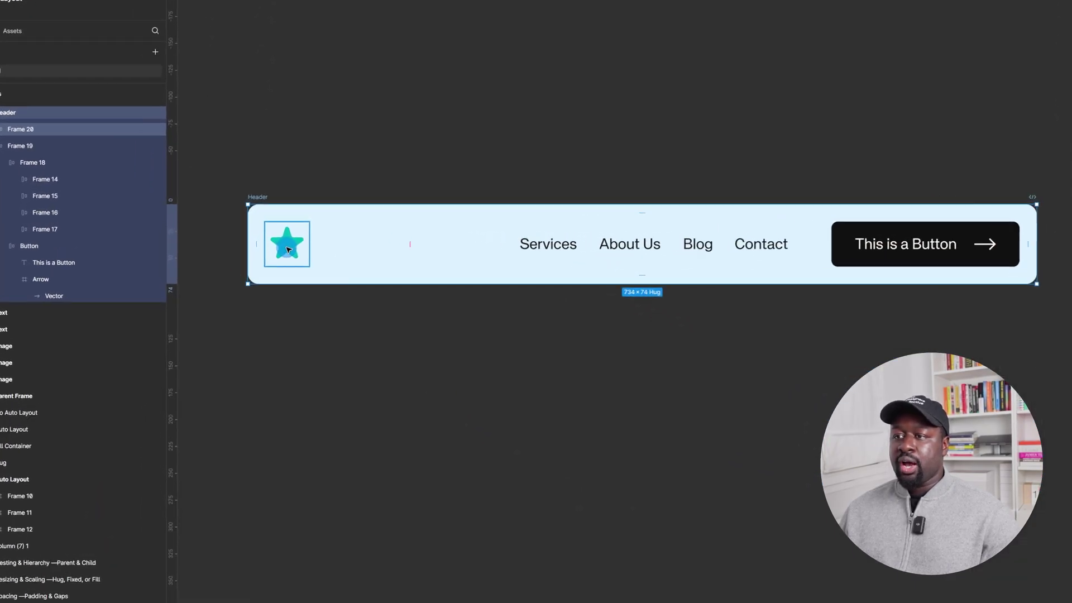
{"action": "left_click", "coordinate": [254, 240]}
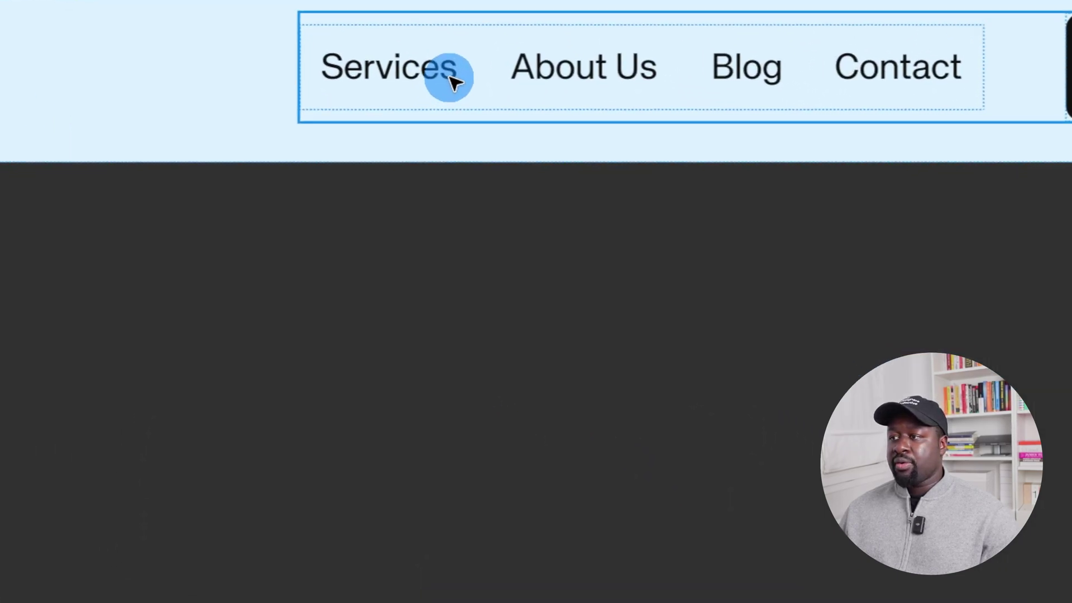
{"action": "left_click", "coordinate": [453, 81]}
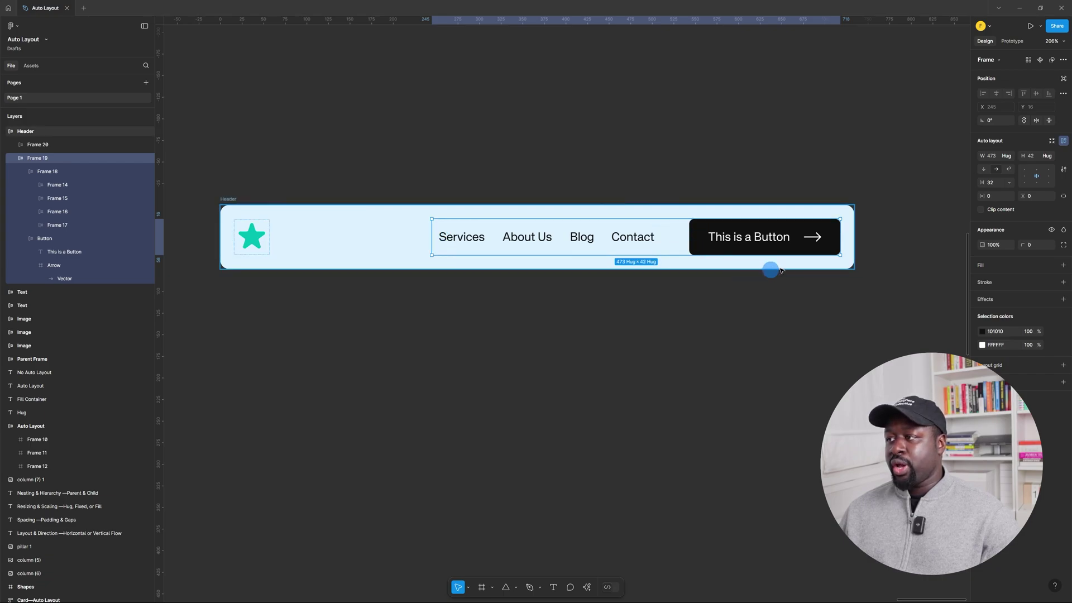
{"action": "left_click", "coordinate": [486, 231]}
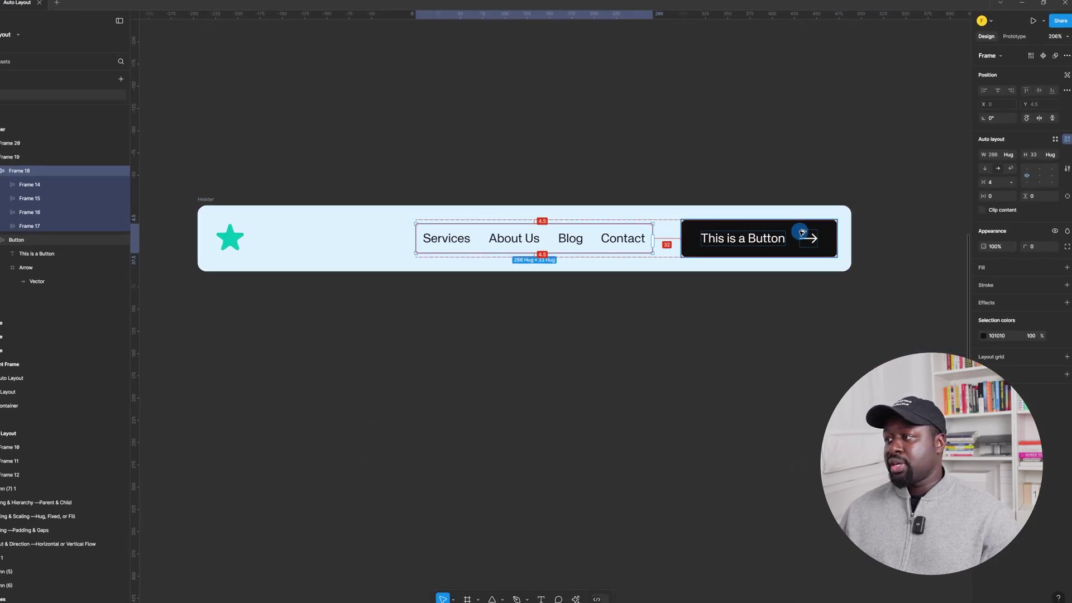
{"action": "left_click", "coordinate": [801, 232]}
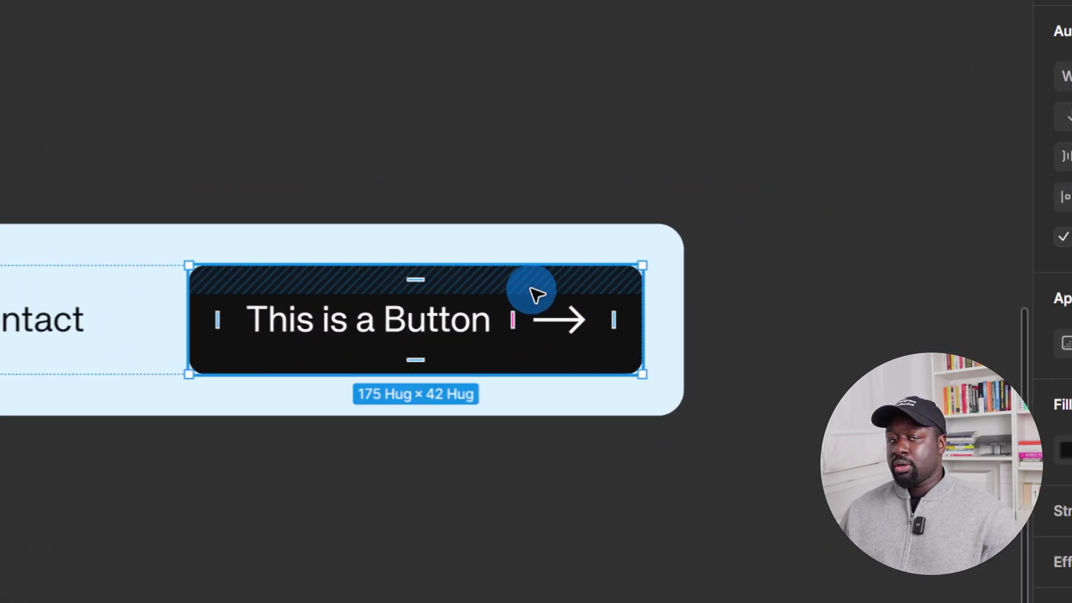
{"action": "left_click", "coordinate": [705, 363]}
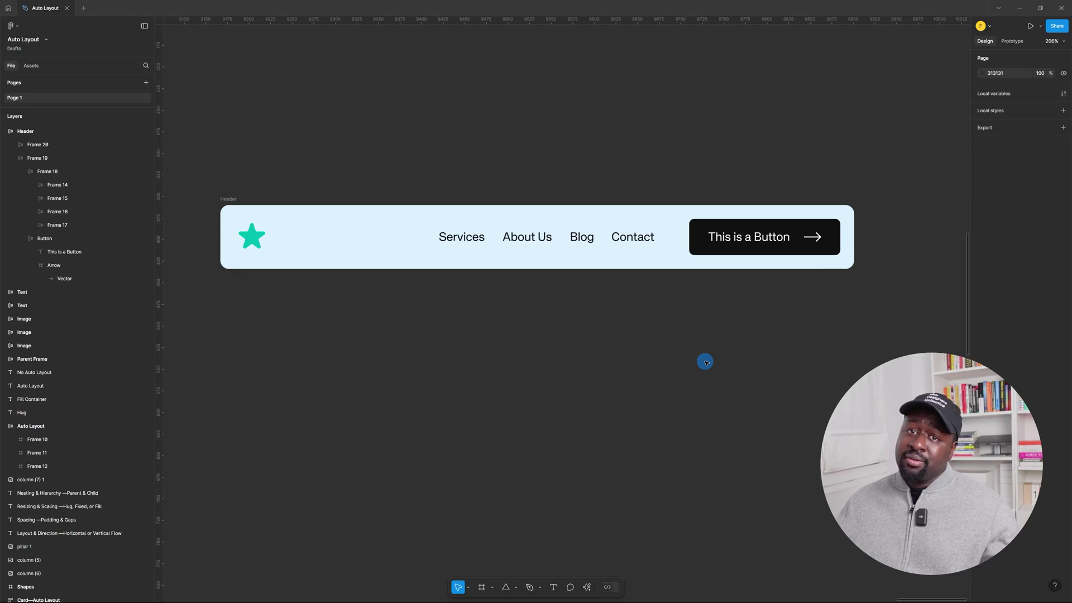